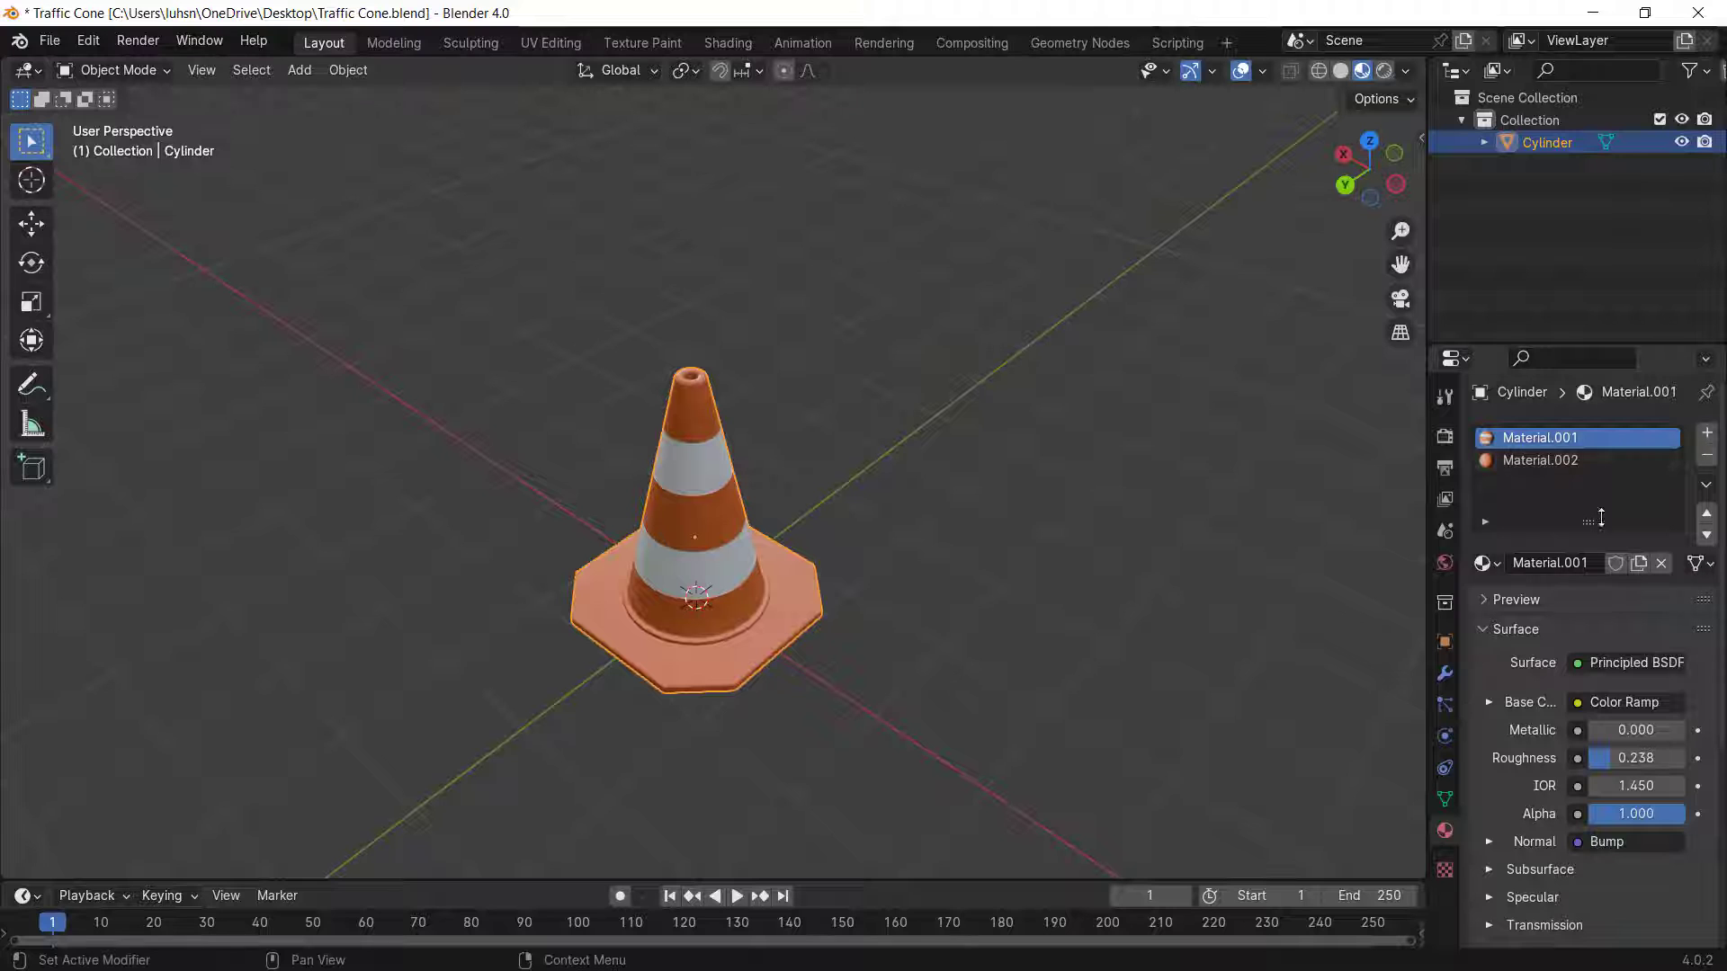
- Remove both existing material slots, Material.001 and Material.002, from the traffic cone
click(1546, 460)
middle_drag(618, 547, 831, 494)
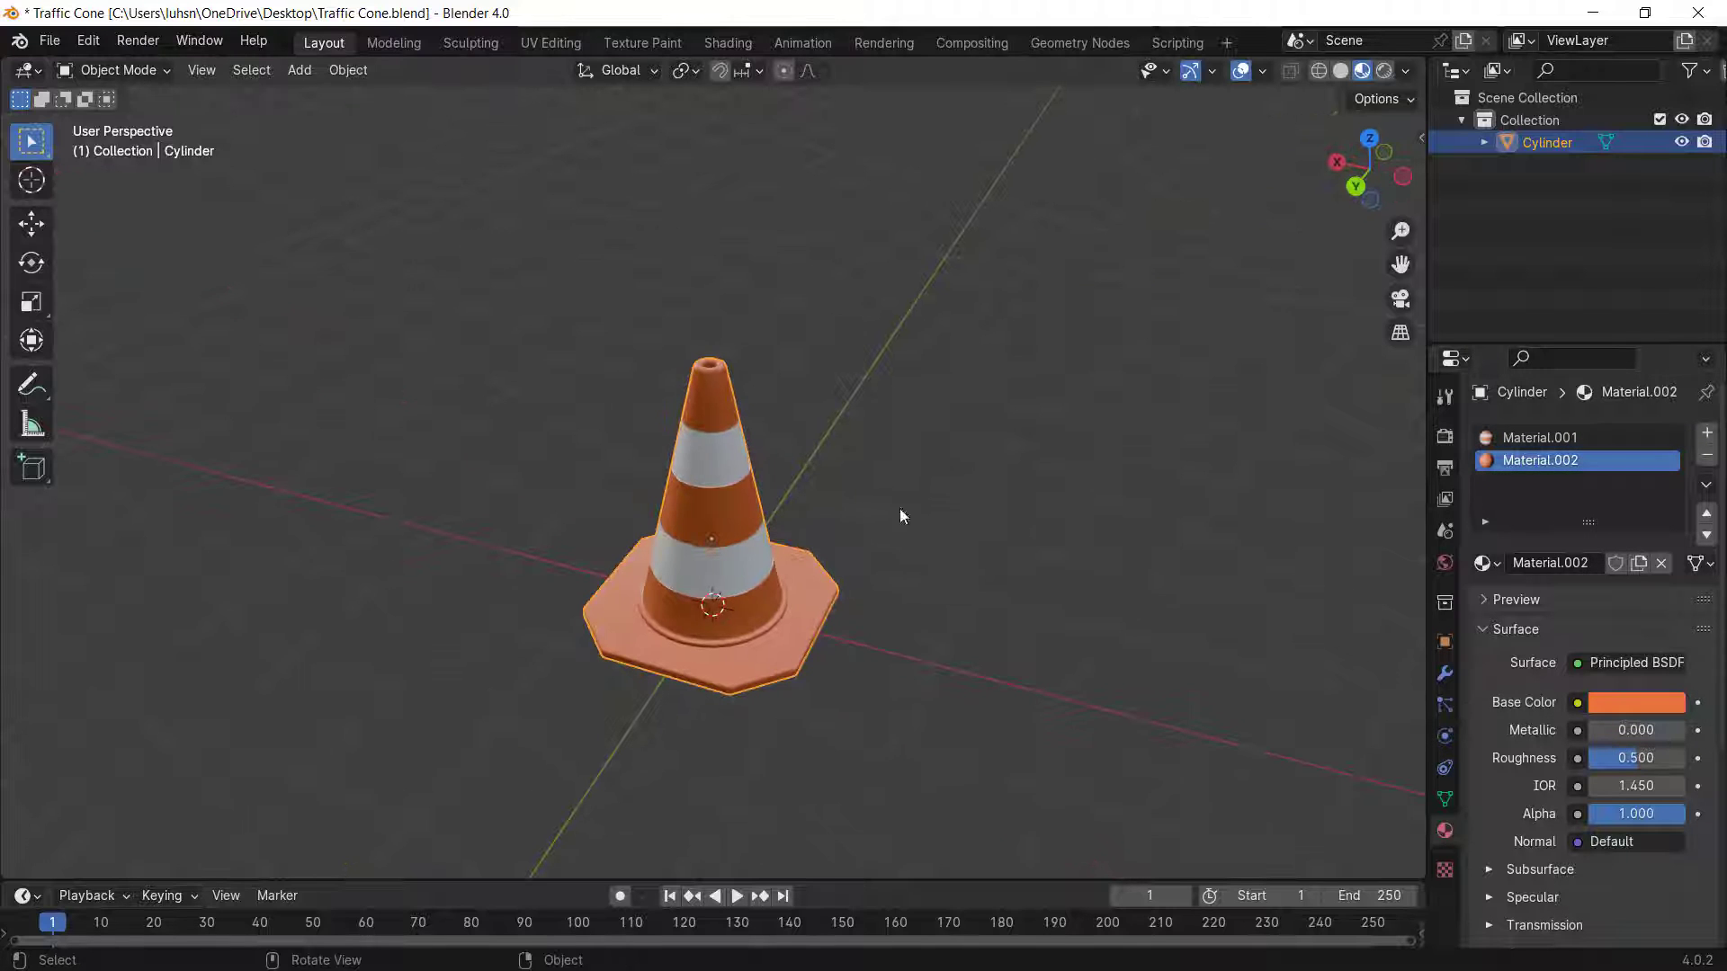
click(1707, 455)
click(1706, 455)
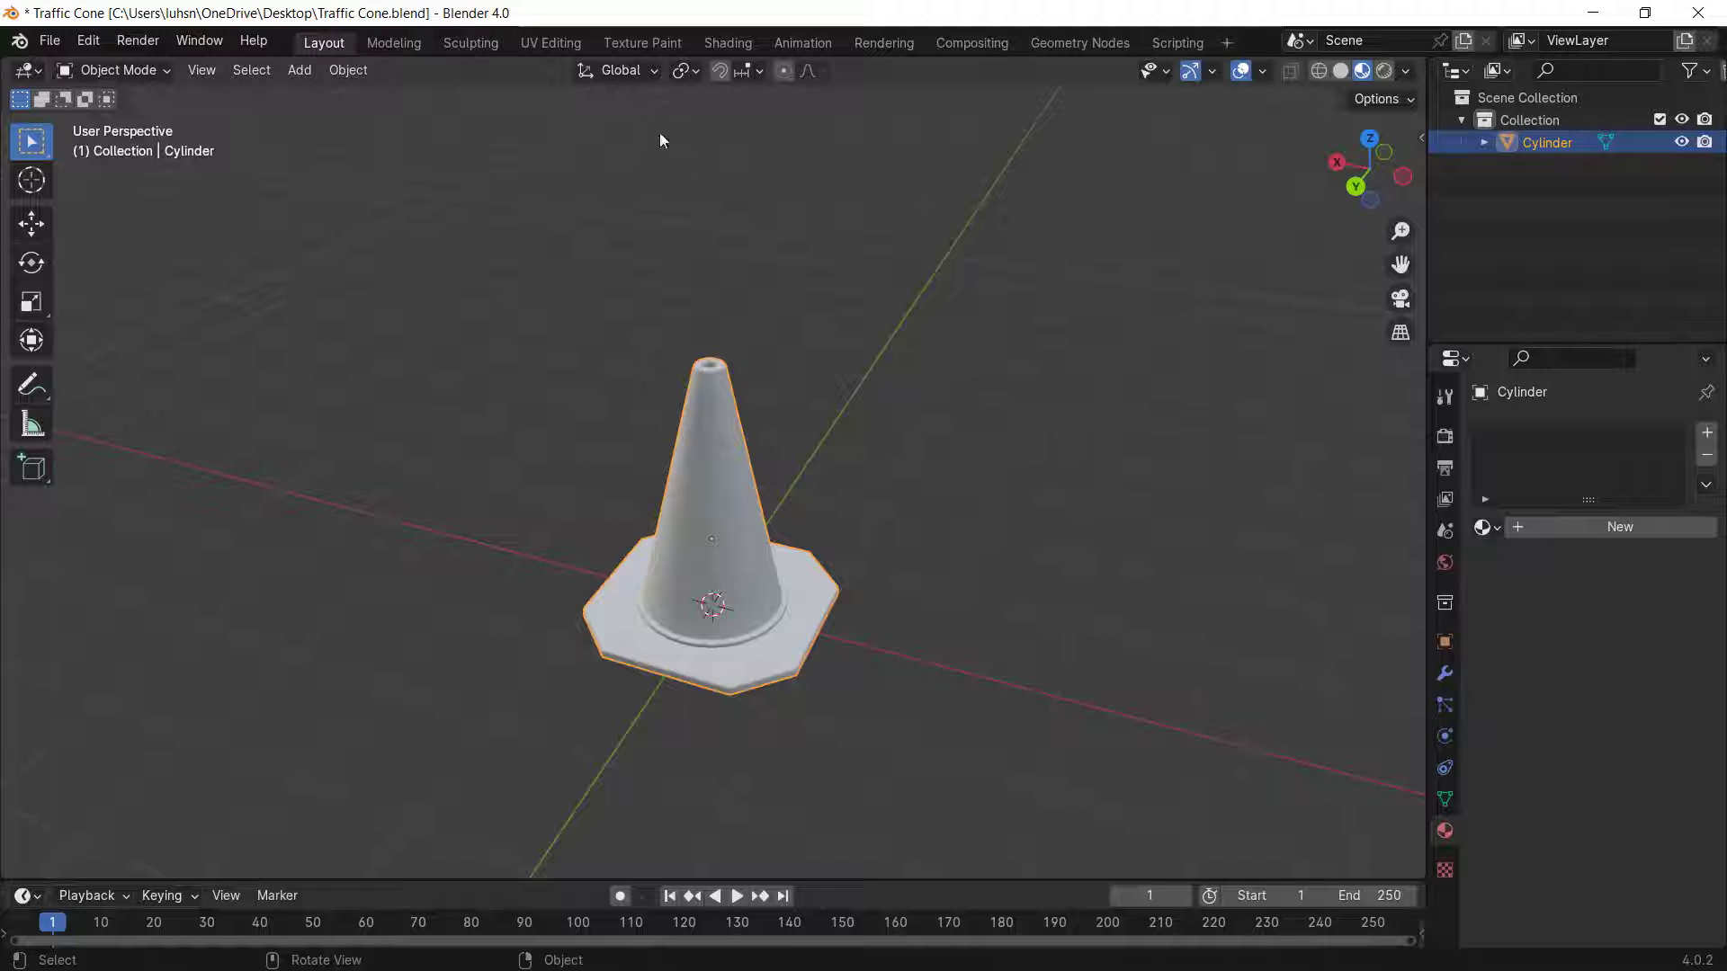
- Switch to the Shading workspace and create a new material for the cone
click(745, 41)
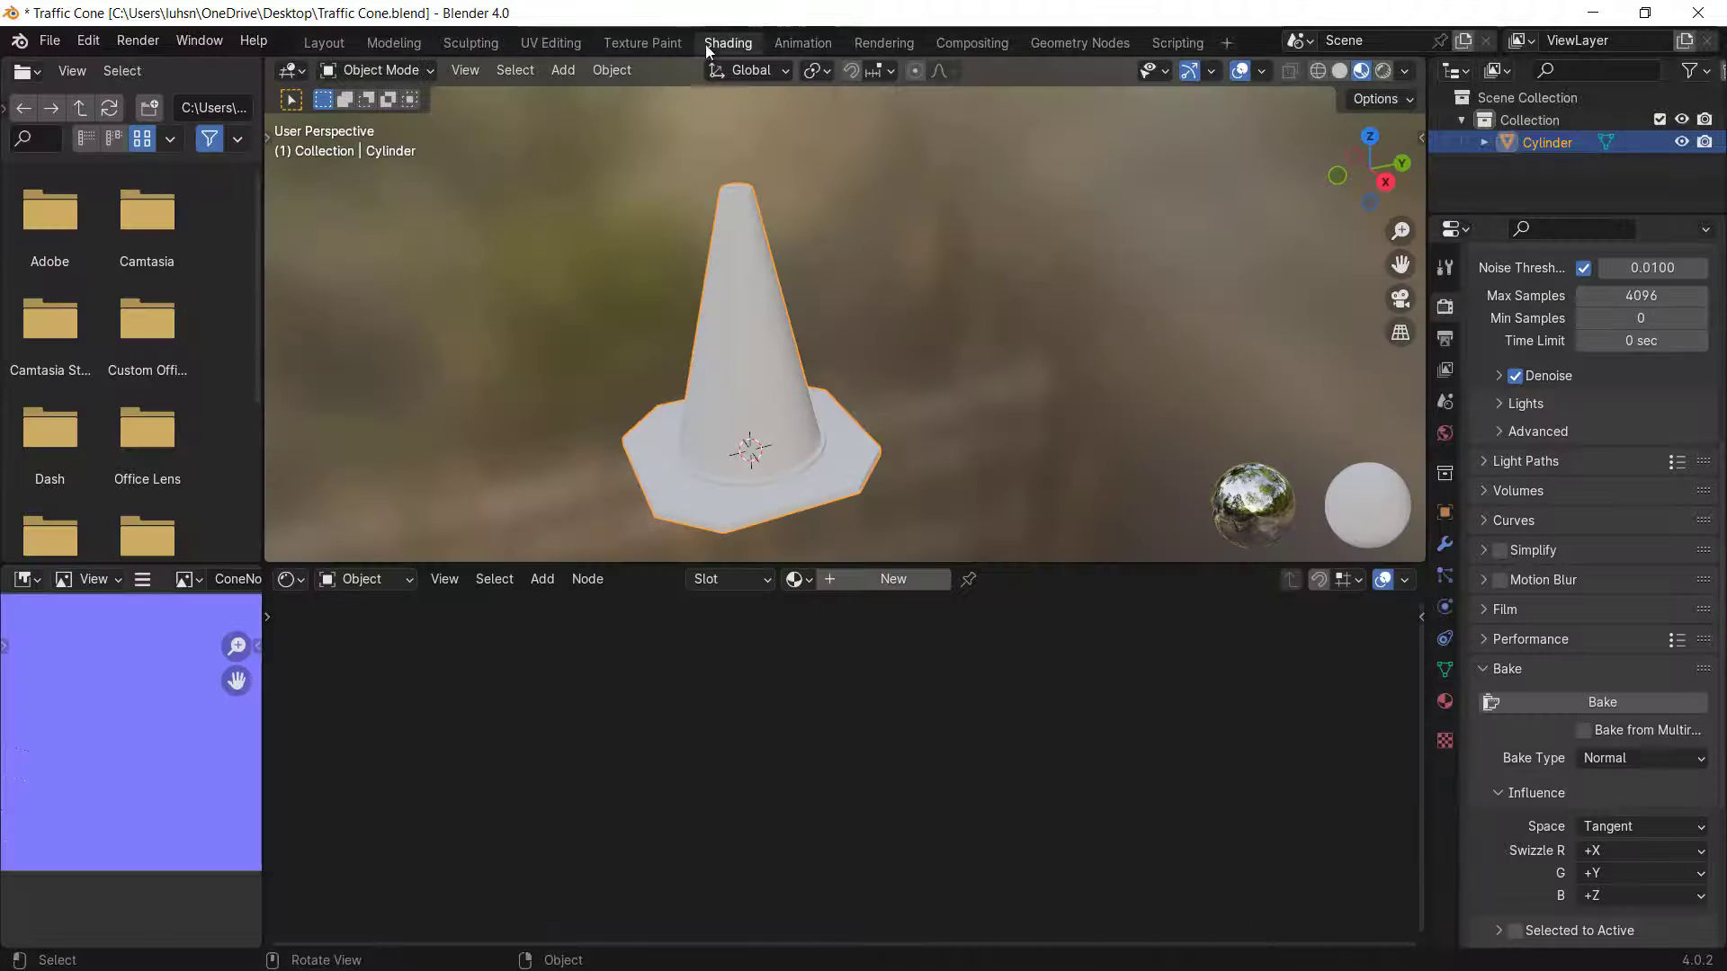
middle_drag(952, 455, 916, 484)
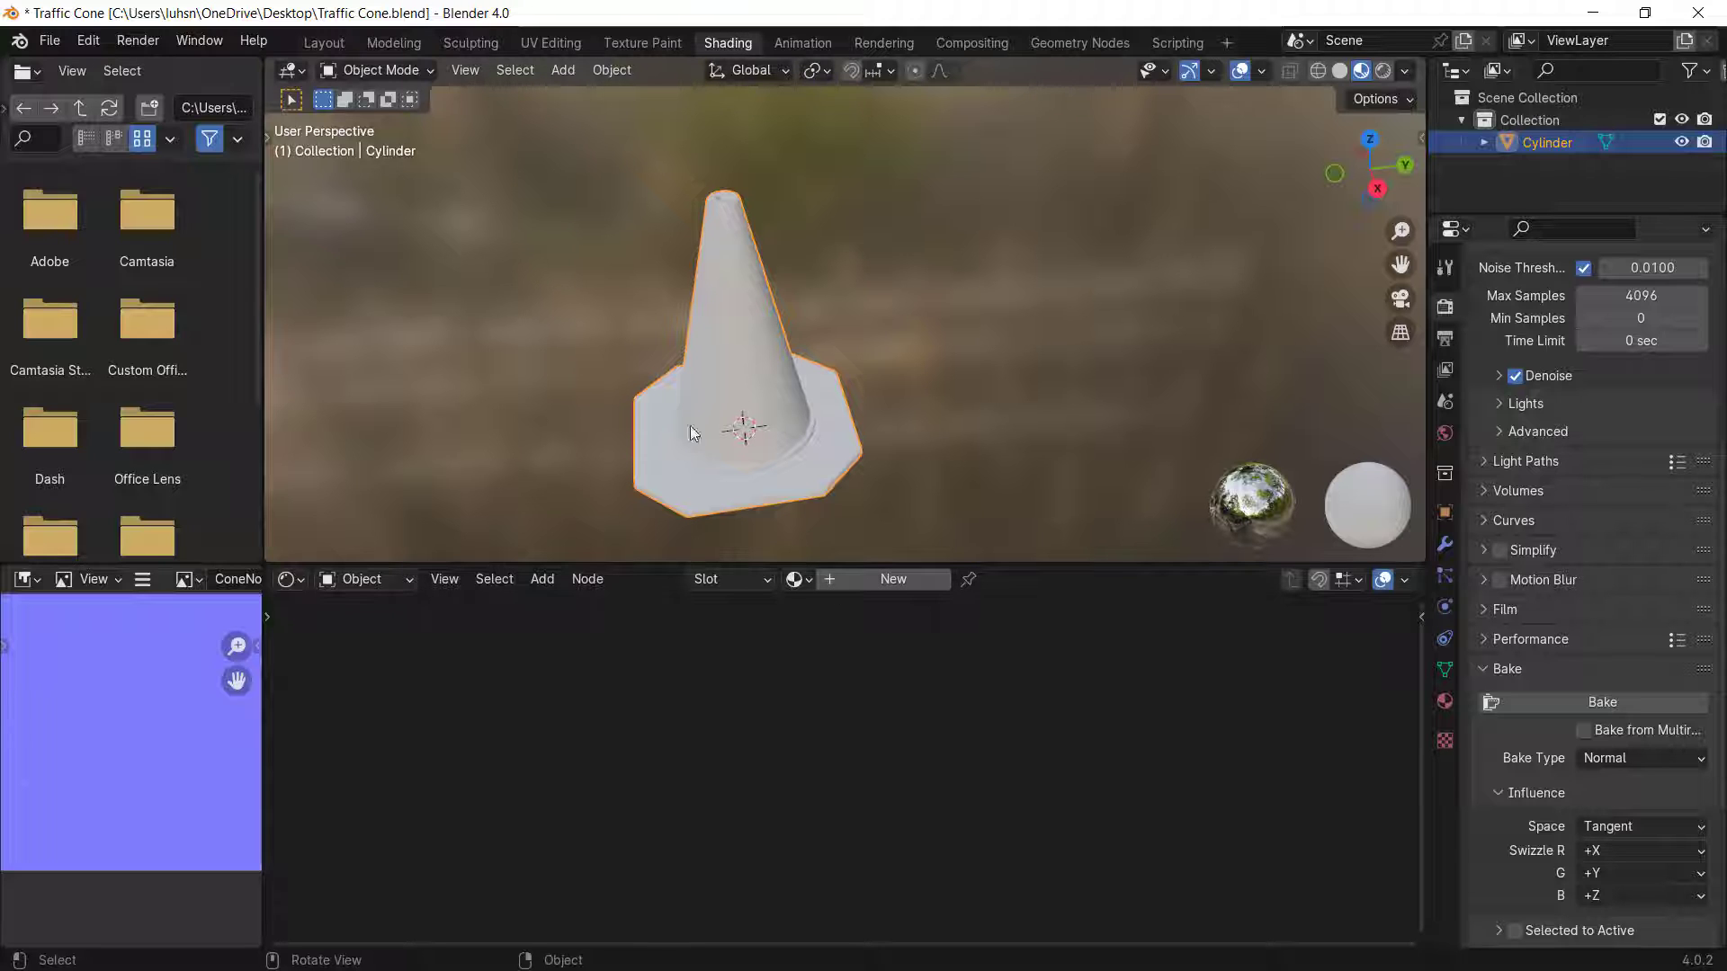
click(891, 585)
scroll(1034, 709, down, 3)
middle_drag(1034, 709, 1092, 723)
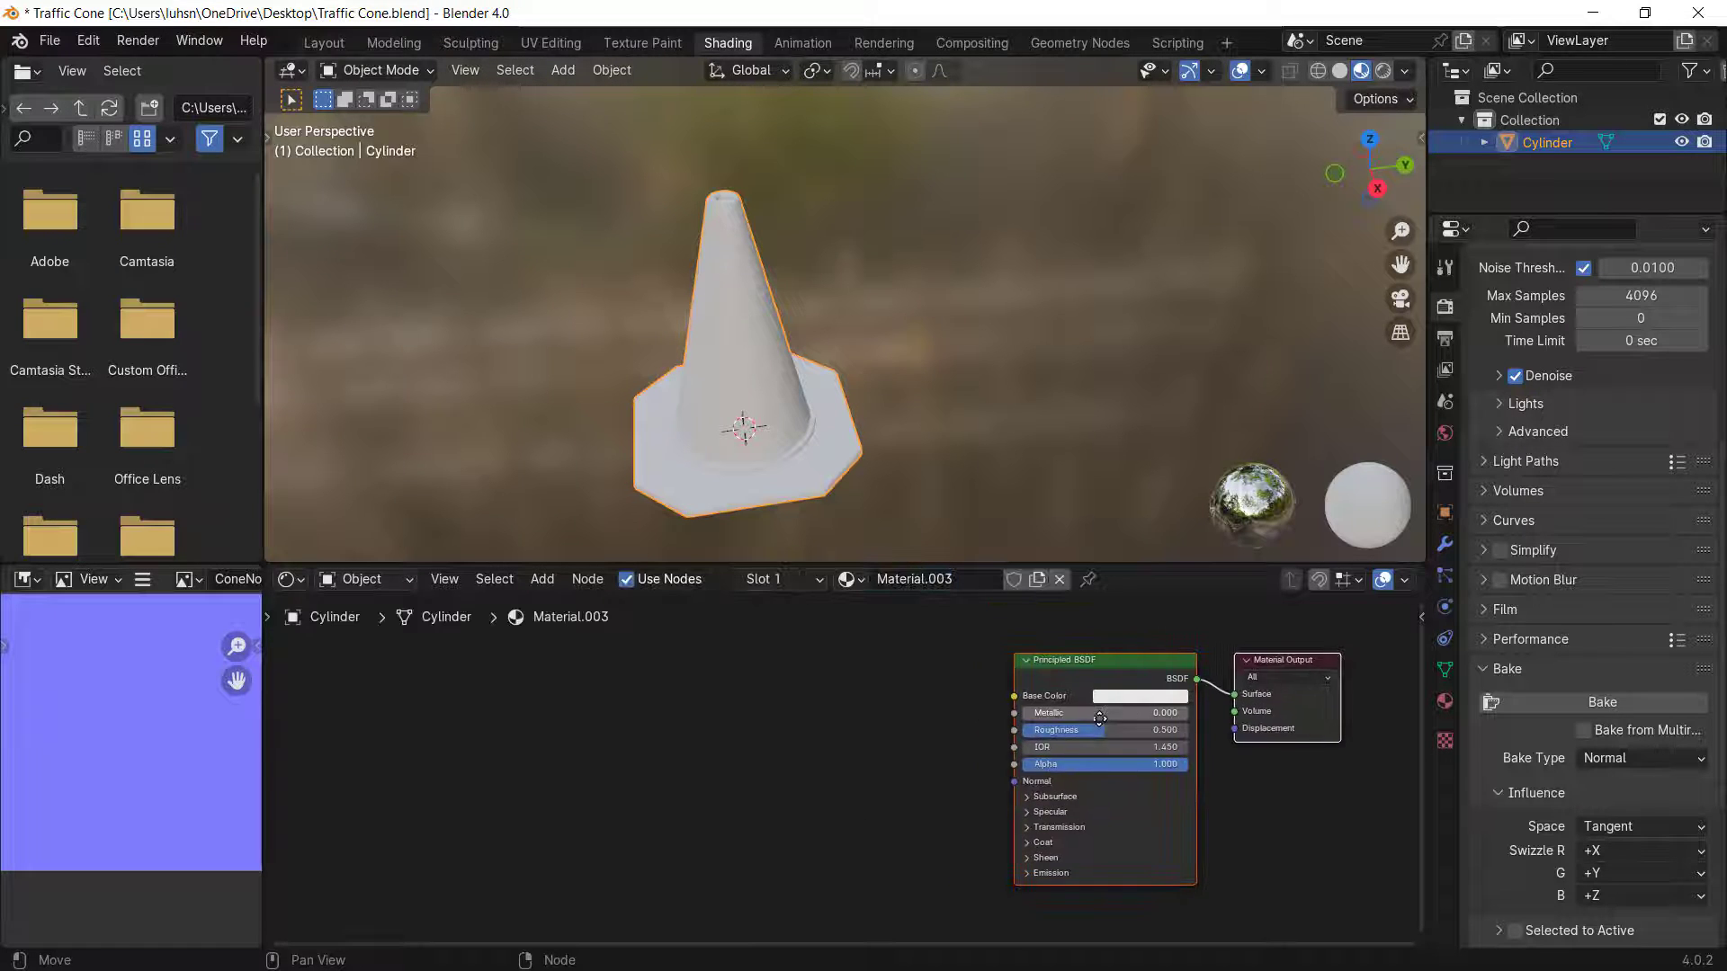
scroll(1091, 661, down, 1)
middle_drag(1090, 661, 987, 704)
scroll(987, 703, up, 2)
middle_drag(959, 768, 1121, 814)
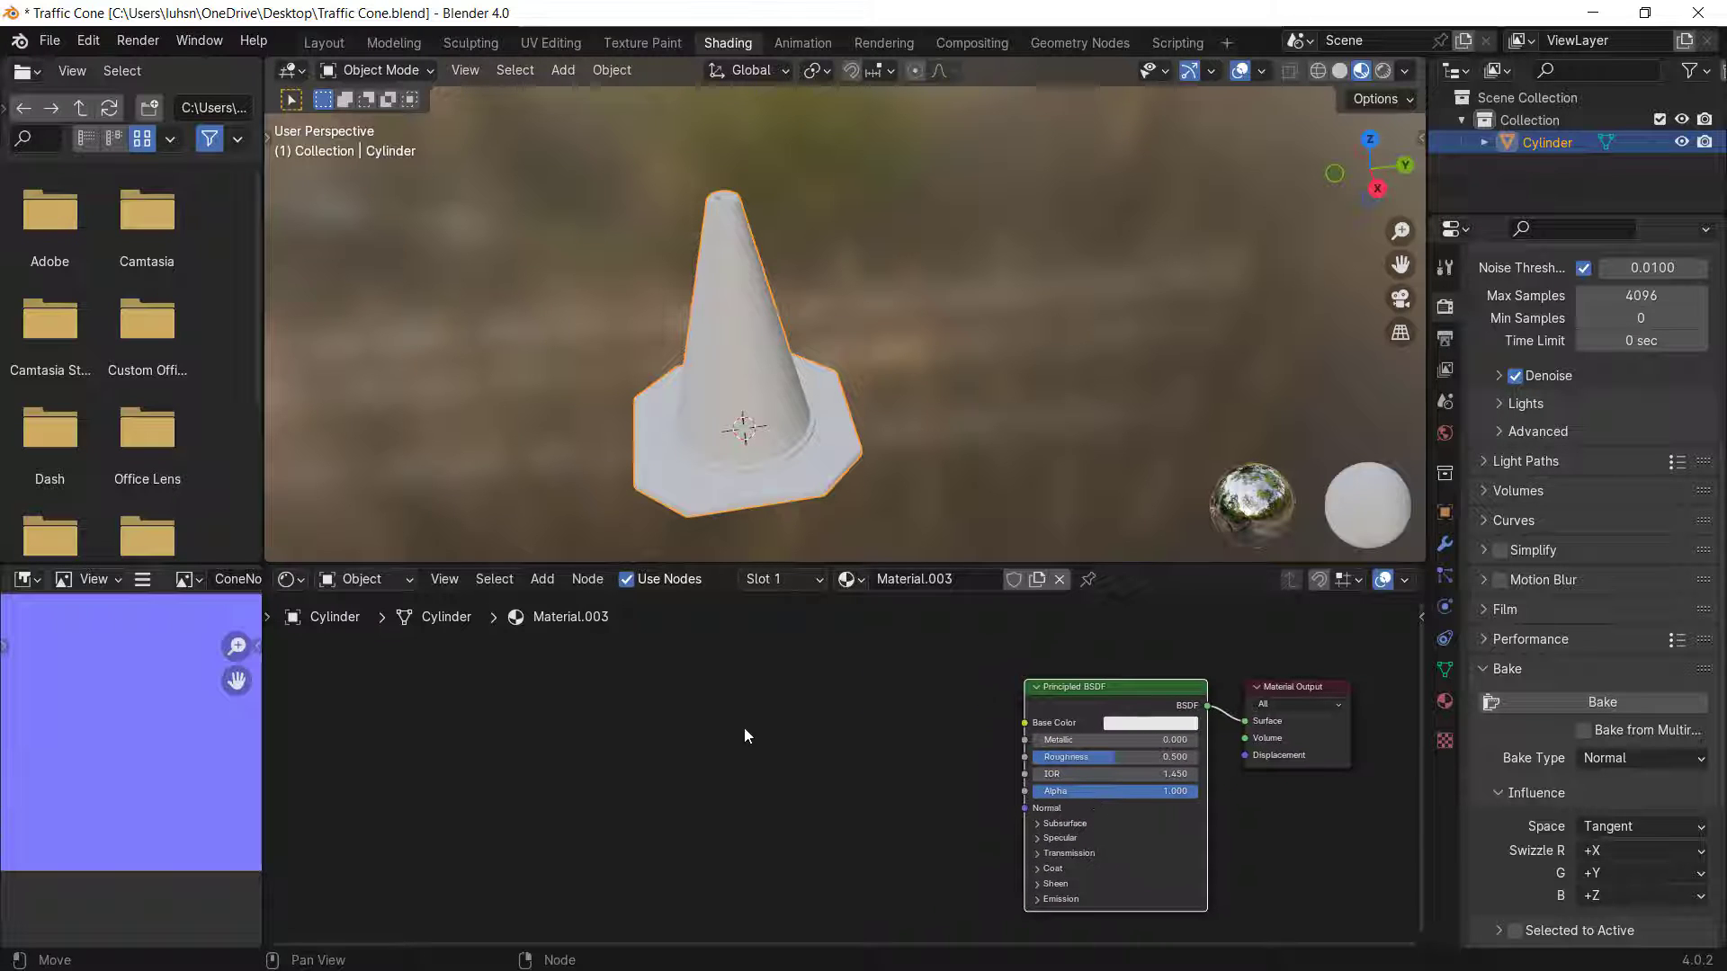
- Add a Wave Texture node to the material, placed before the Principled BSDF node
key(shift+a)
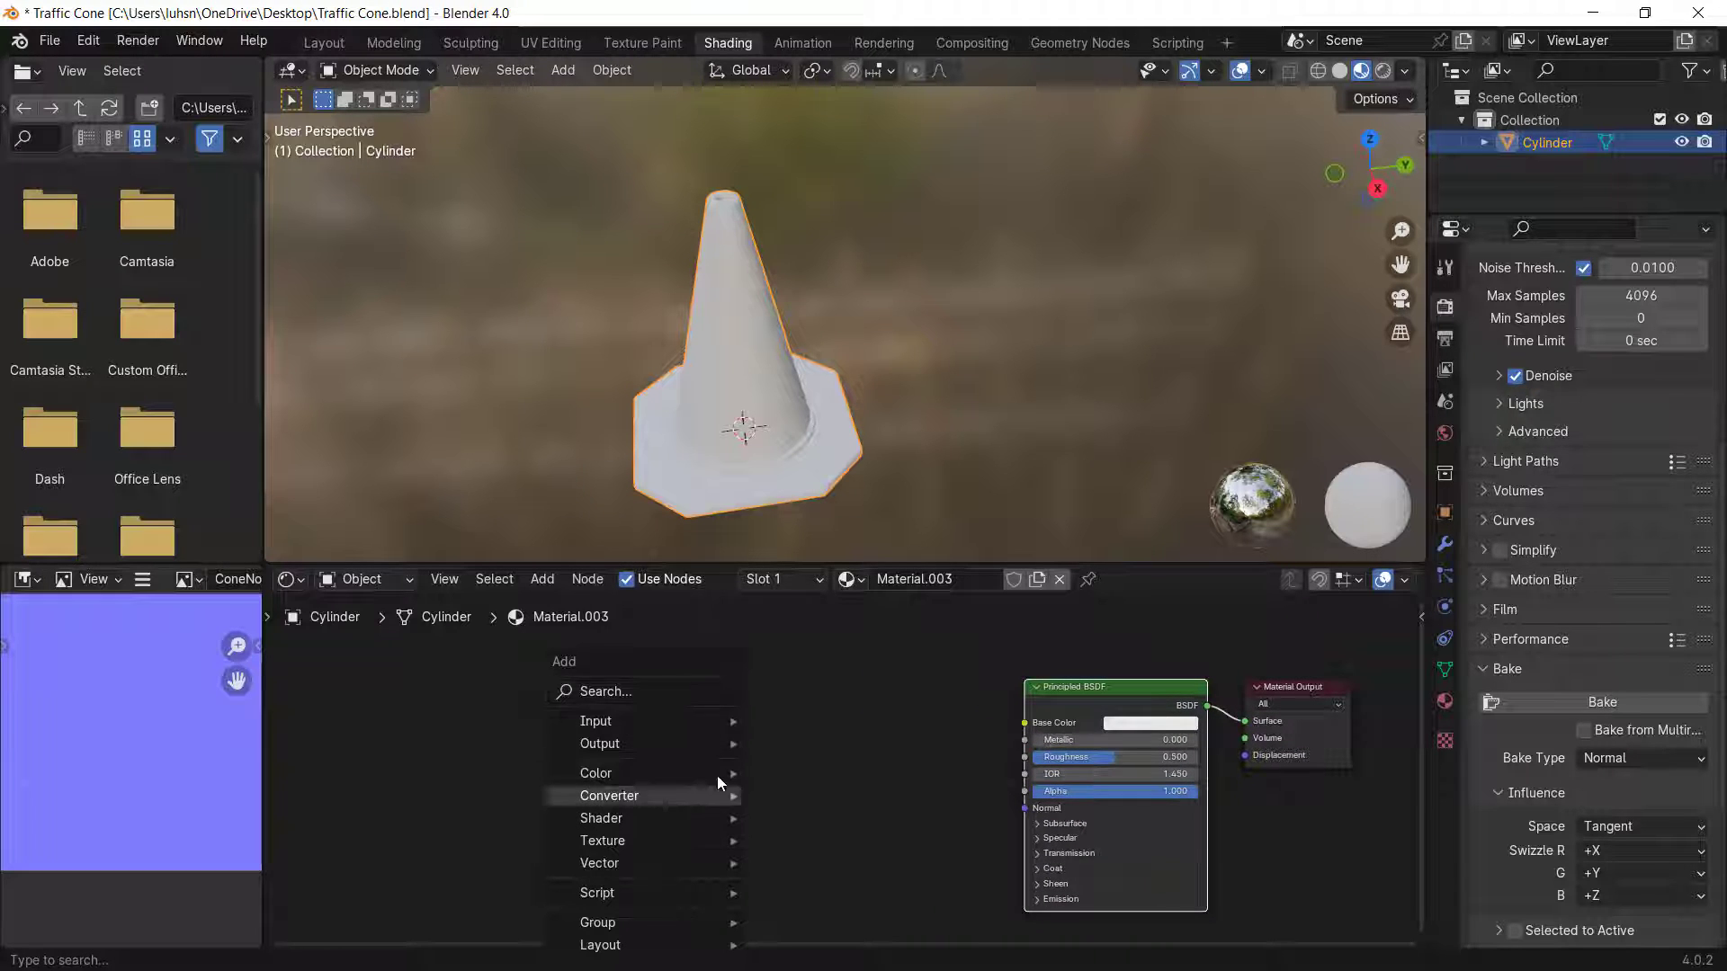
click(620, 698)
text(wave)
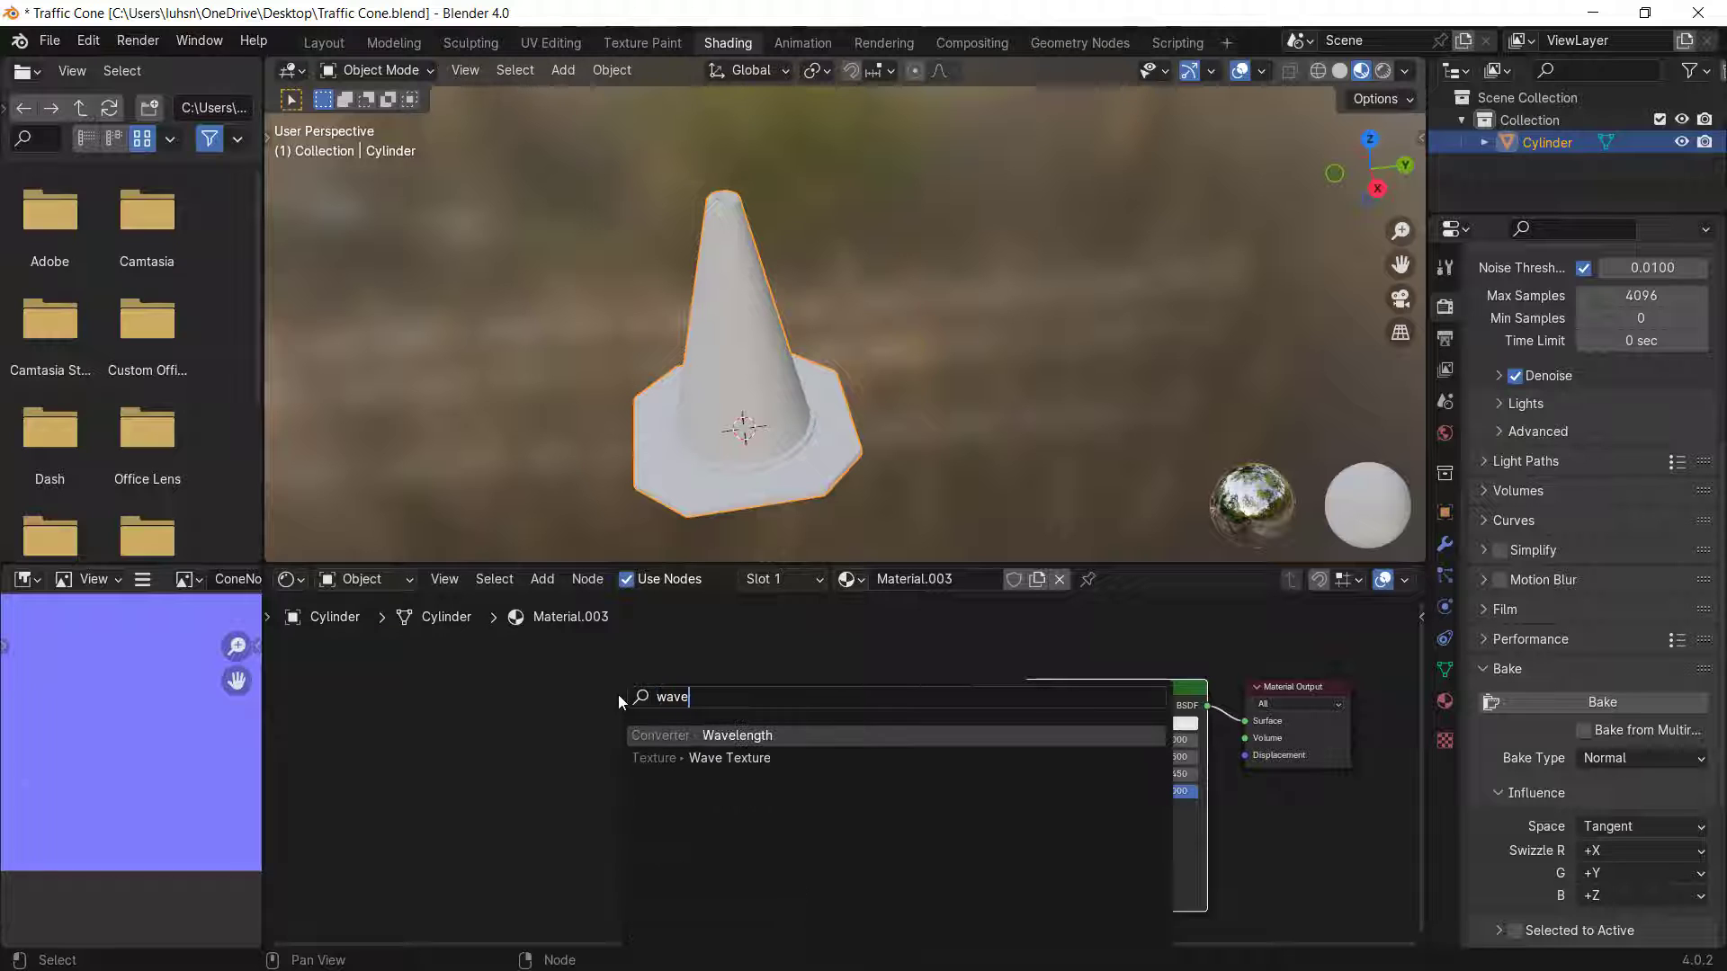
key(Down)
key(Return)
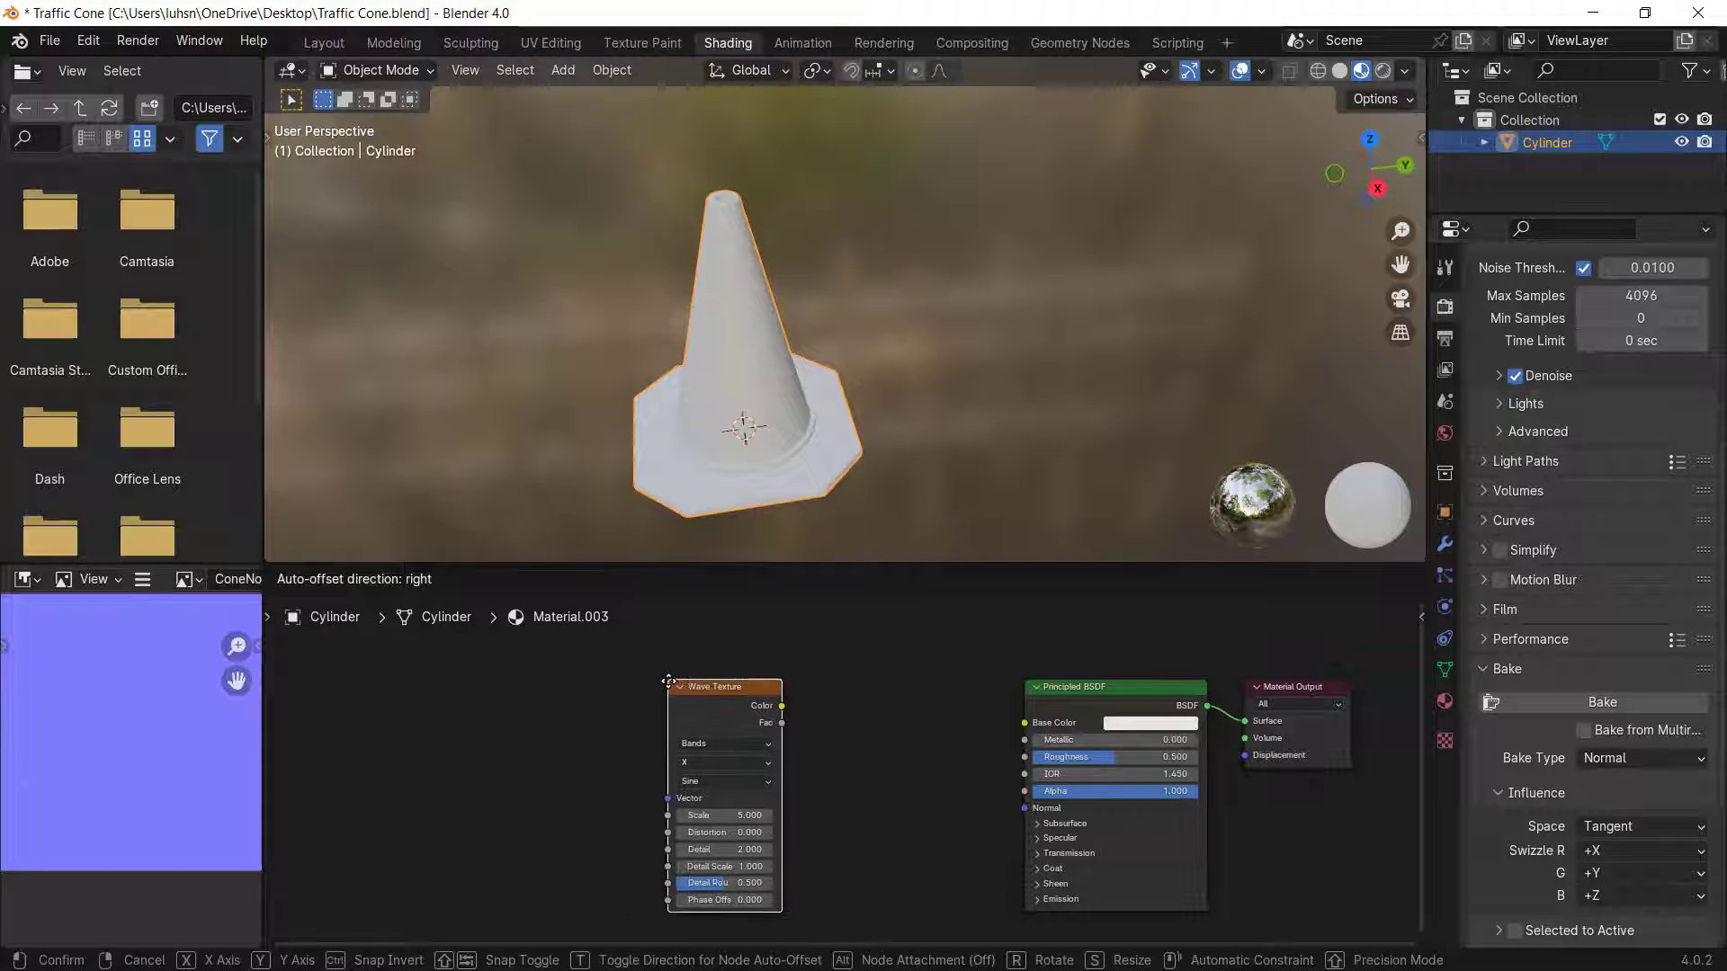
click(670, 681)
middle_drag(869, 802, 826, 791)
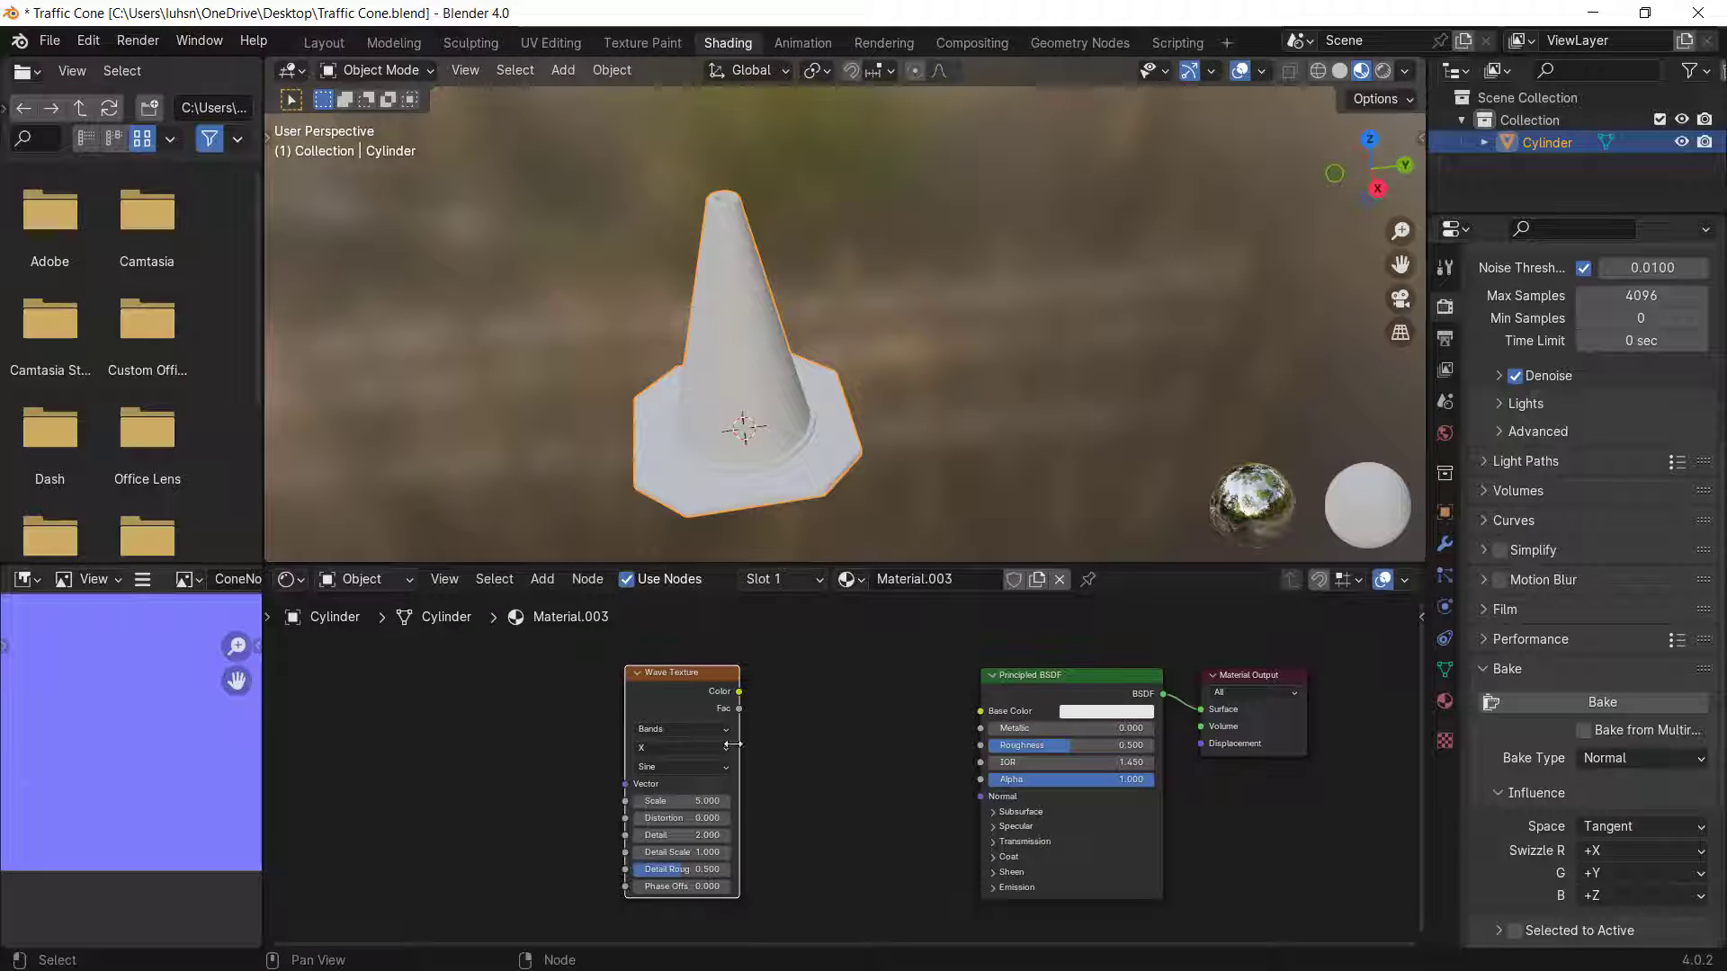
- Connect the Wave Texture's Color output to the Principled BSDF's Base Color and move the texture node further away from the shader
middle_drag(736, 745, 755, 763)
drag(762, 711, 1006, 725)
scroll(639, 681, down, 1)
middle_drag(639, 682, 826, 671)
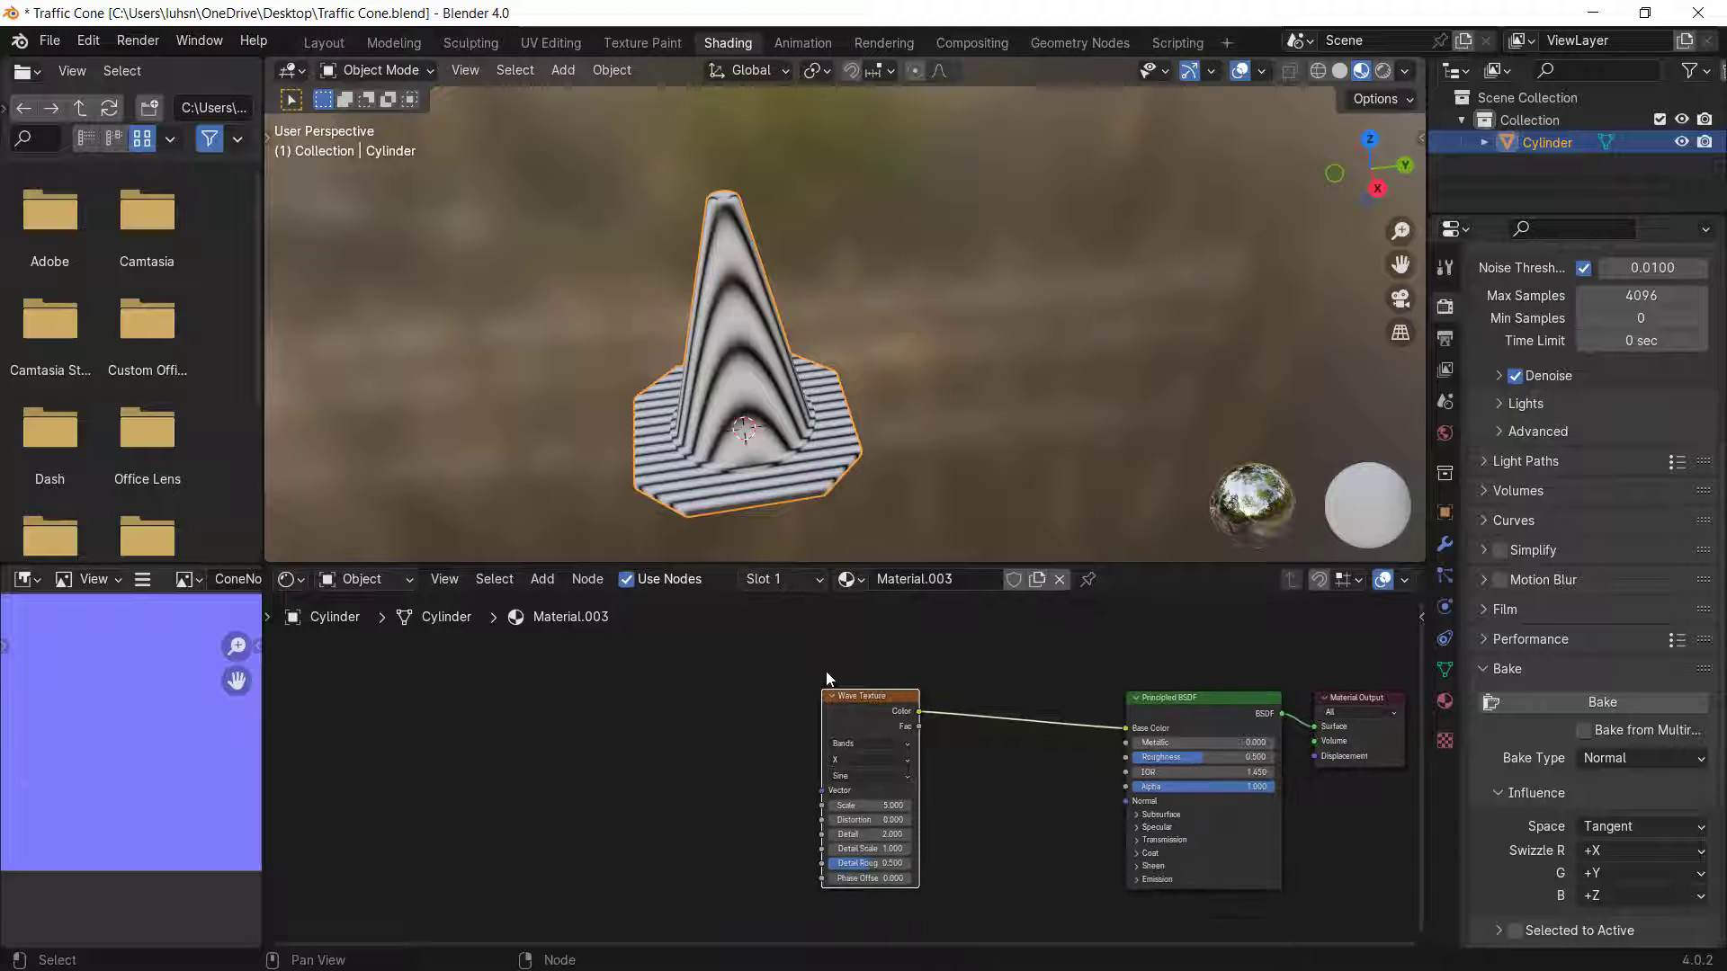
drag(838, 710, 694, 682)
- Set the Wave Texture's bands direction to Z so the stripes run around the cone
middle_drag(773, 297, 926, 432)
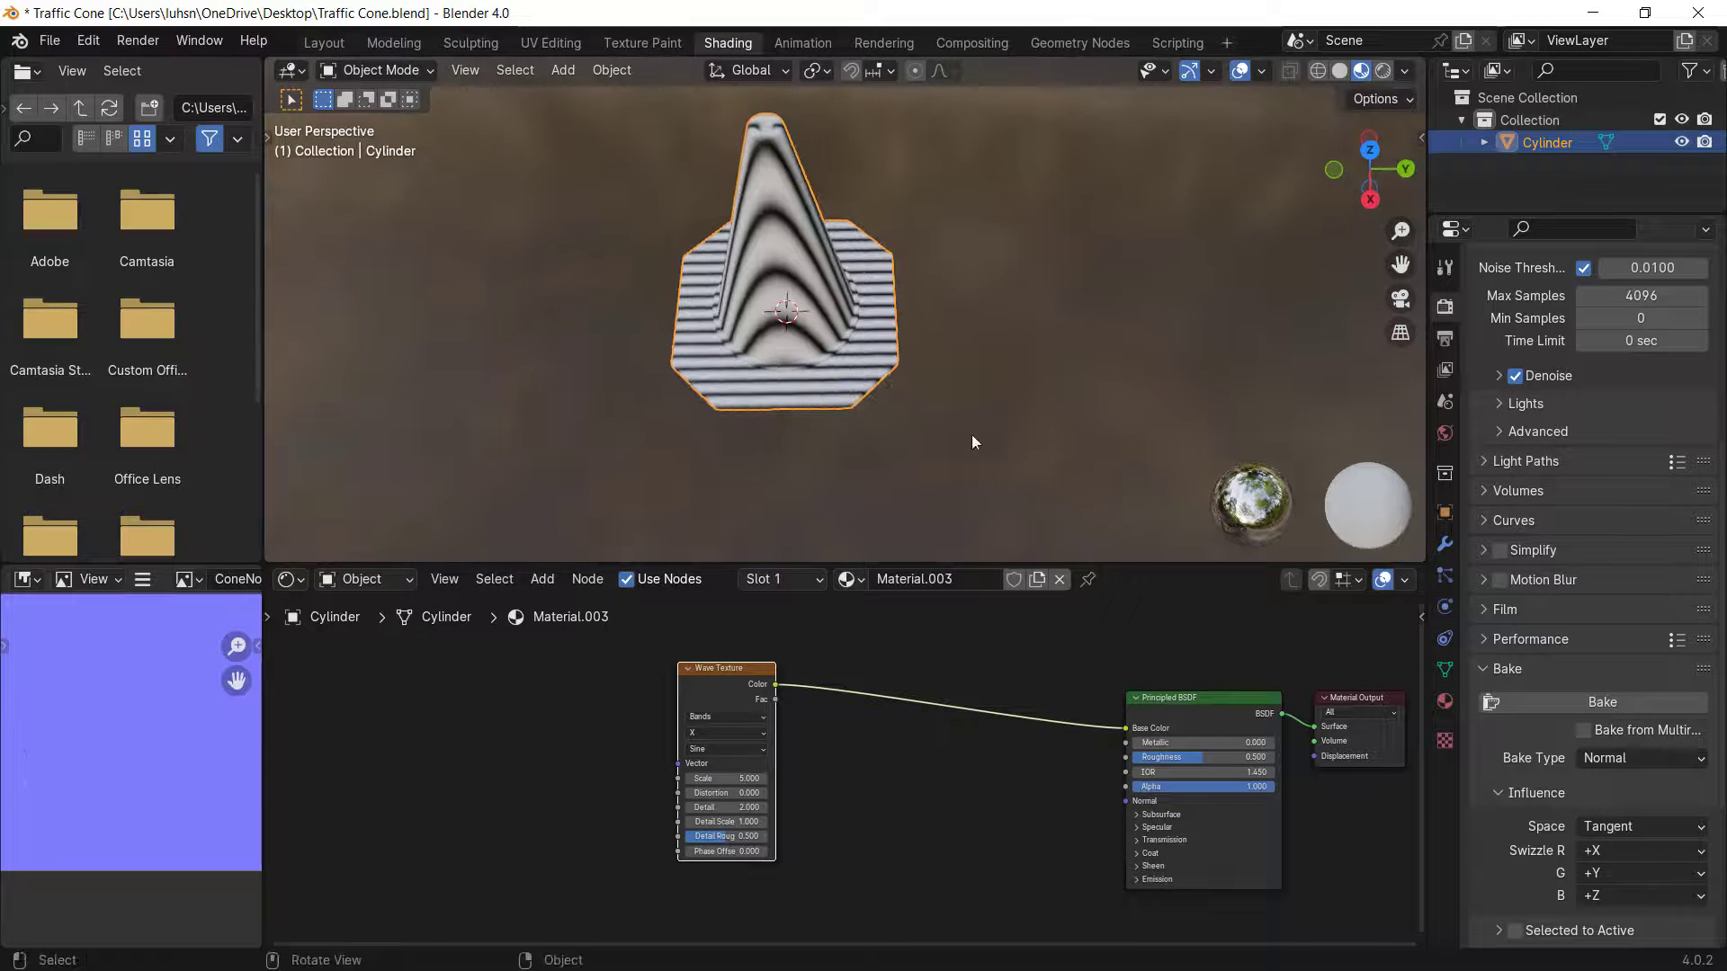
middle_drag(720, 377, 947, 445)
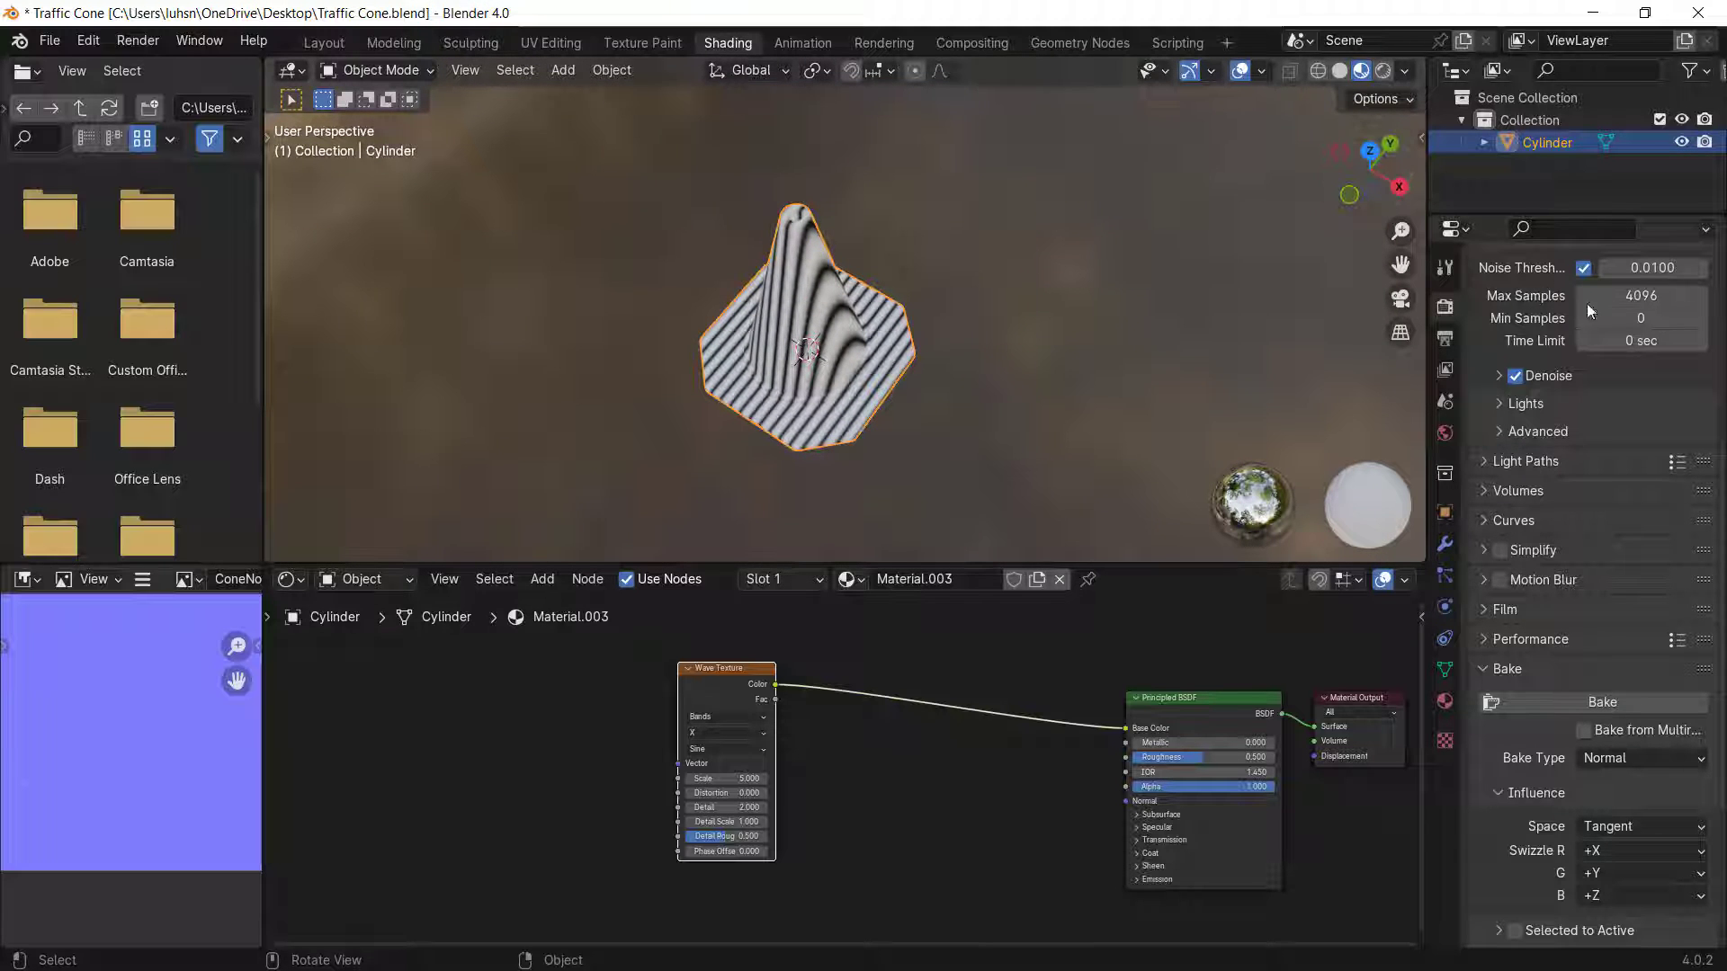
middle_drag(914, 187, 872, 111)
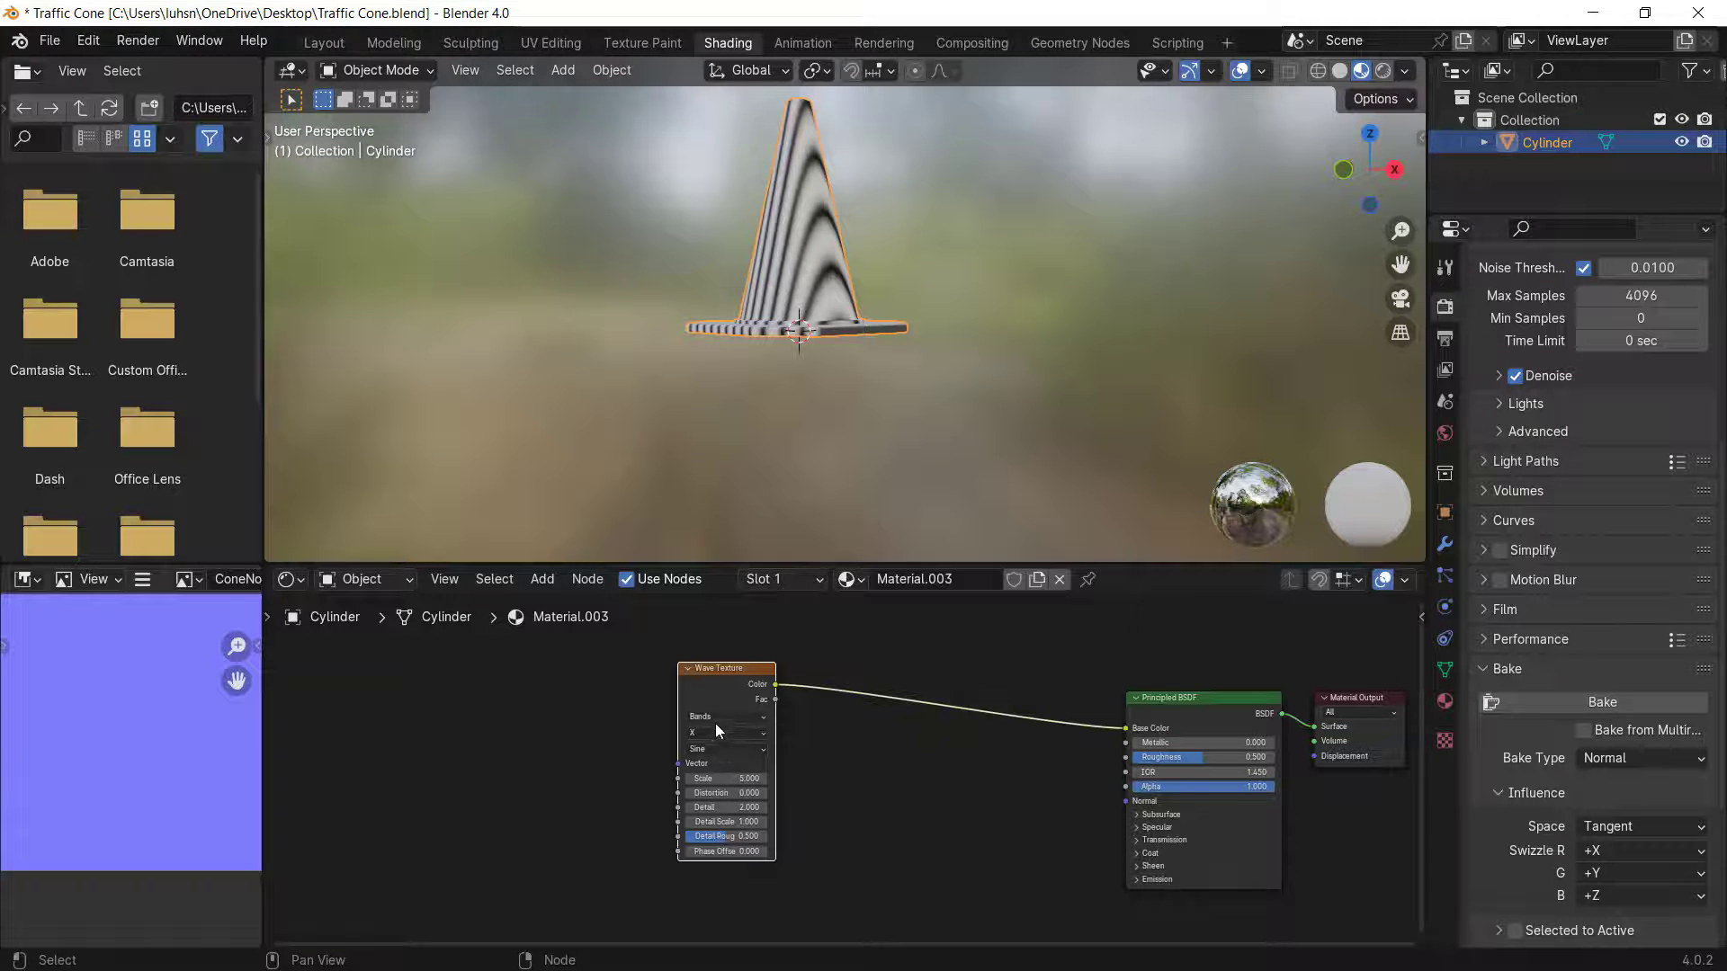
click(693, 734)
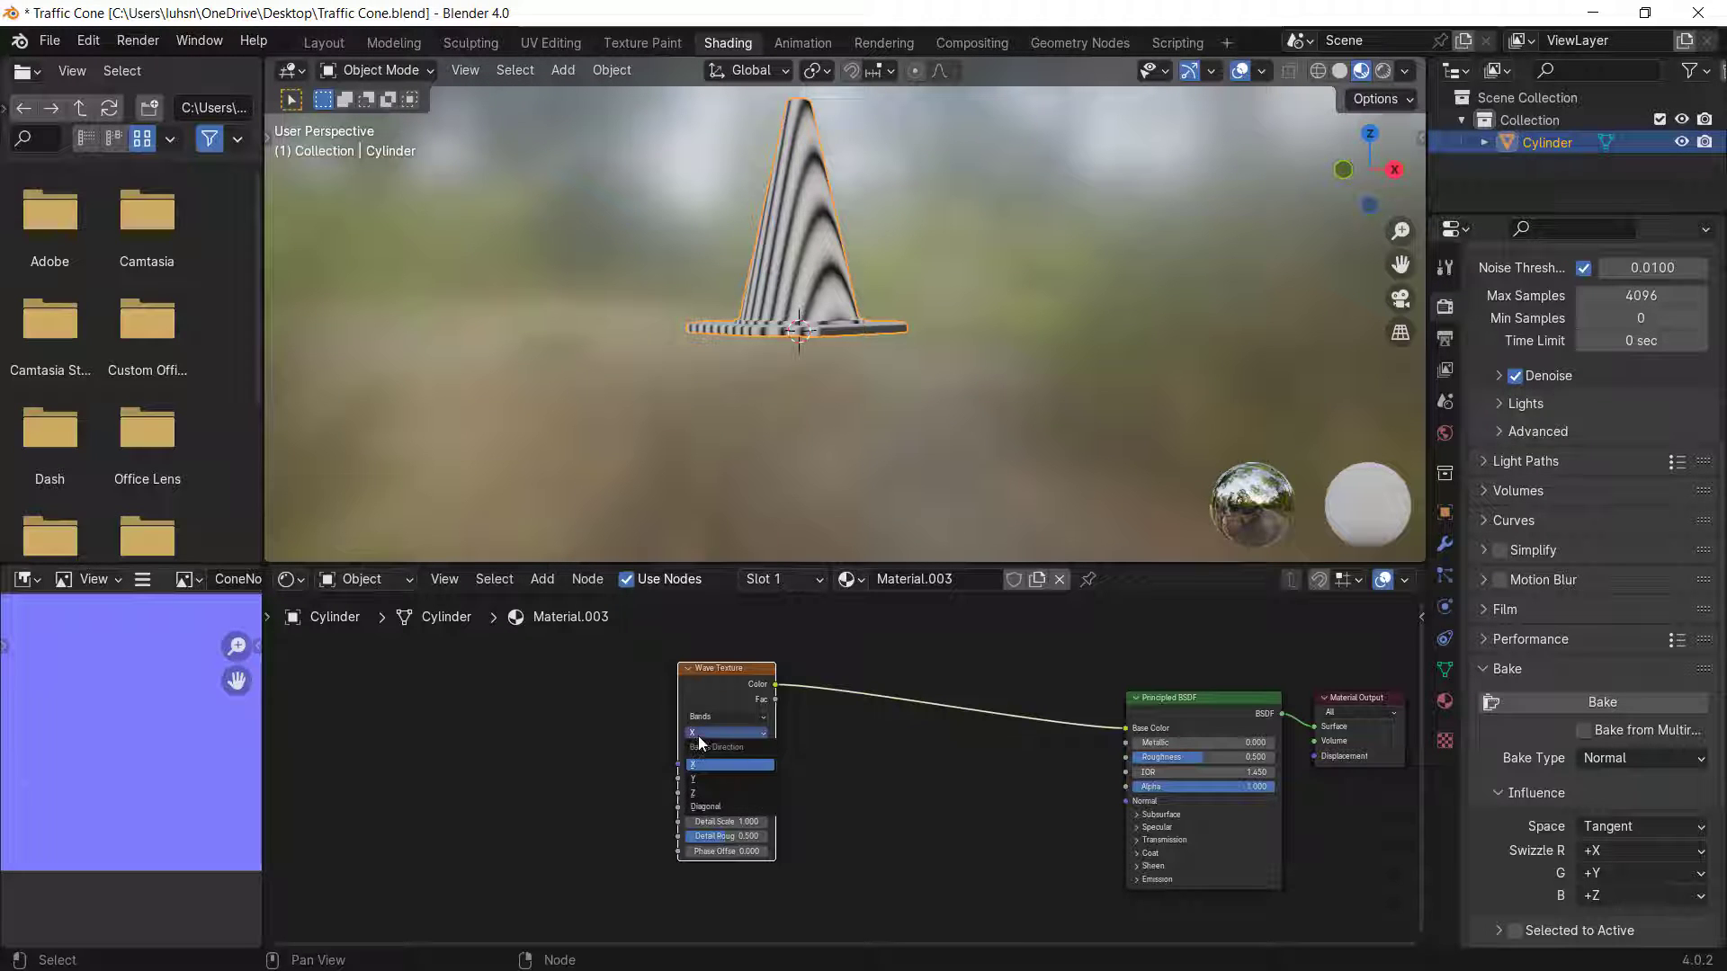
click(709, 792)
middle_drag(838, 191, 786, 274)
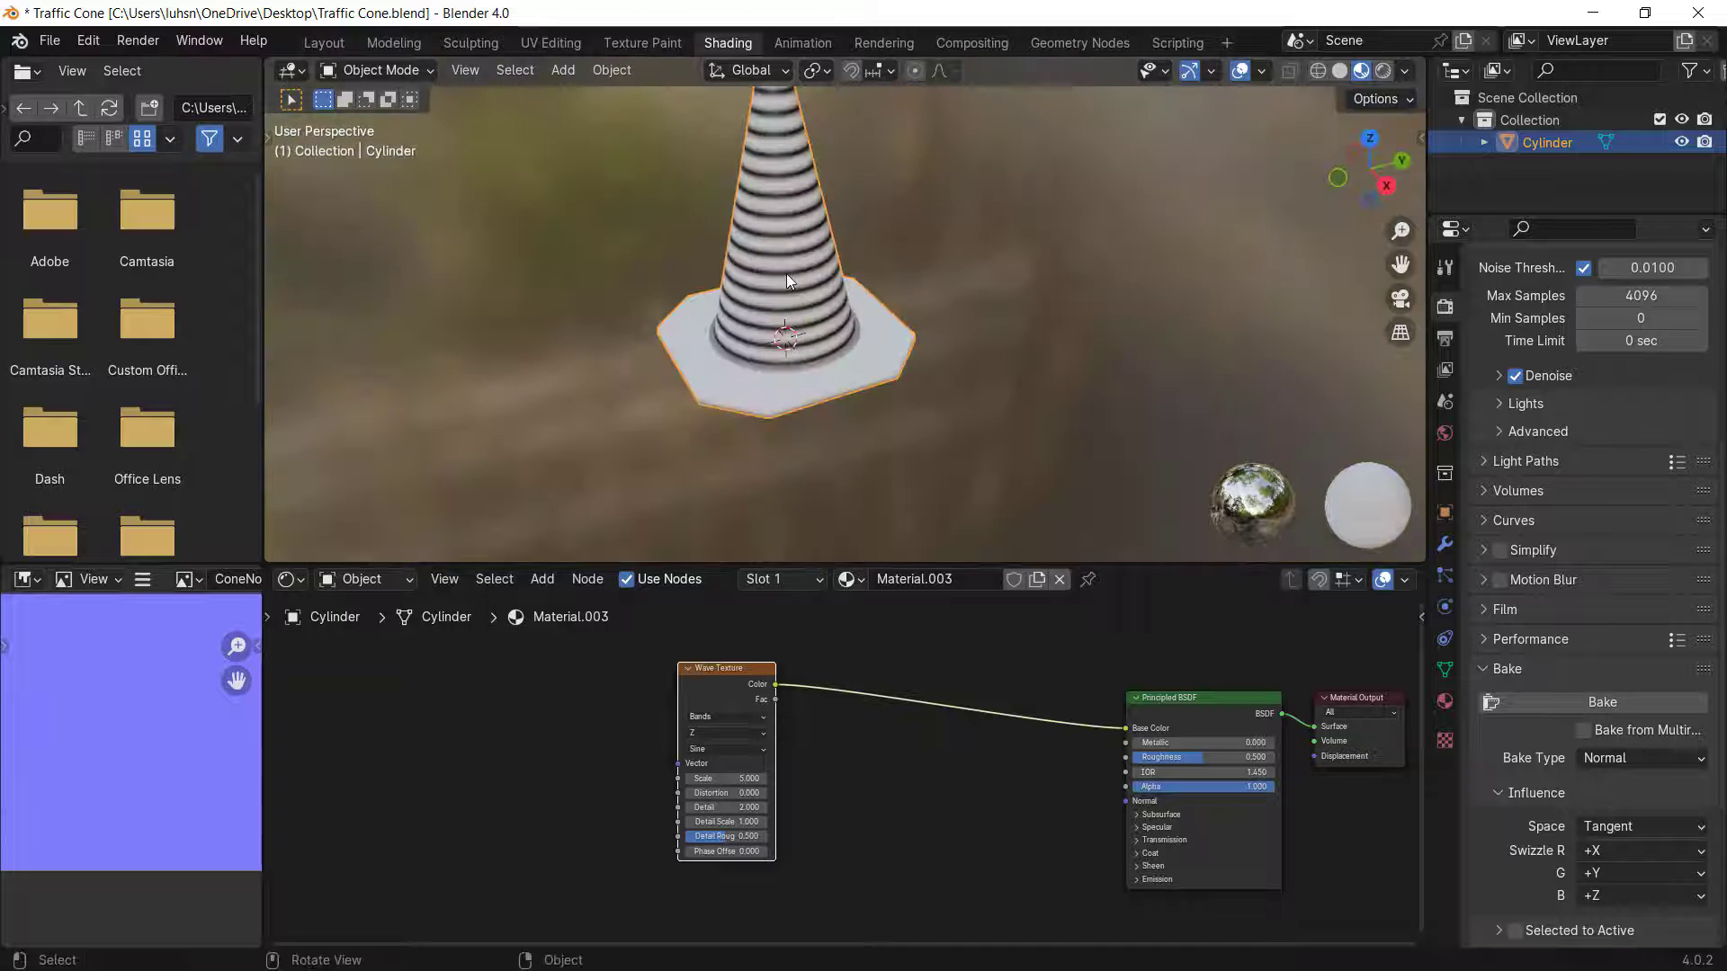
scroll(786, 273, up, 1)
scroll(884, 813, down, 2)
- Add Texture Coordinate and Mapping nodes ahead of the Wave Texture with Node Wrangler's texture setup and arrange them
middle_drag(871, 765, 714, 790)
scroll(792, 792, up, 1)
scroll(635, 768, up, 1)
scroll(769, 360, down, 2)
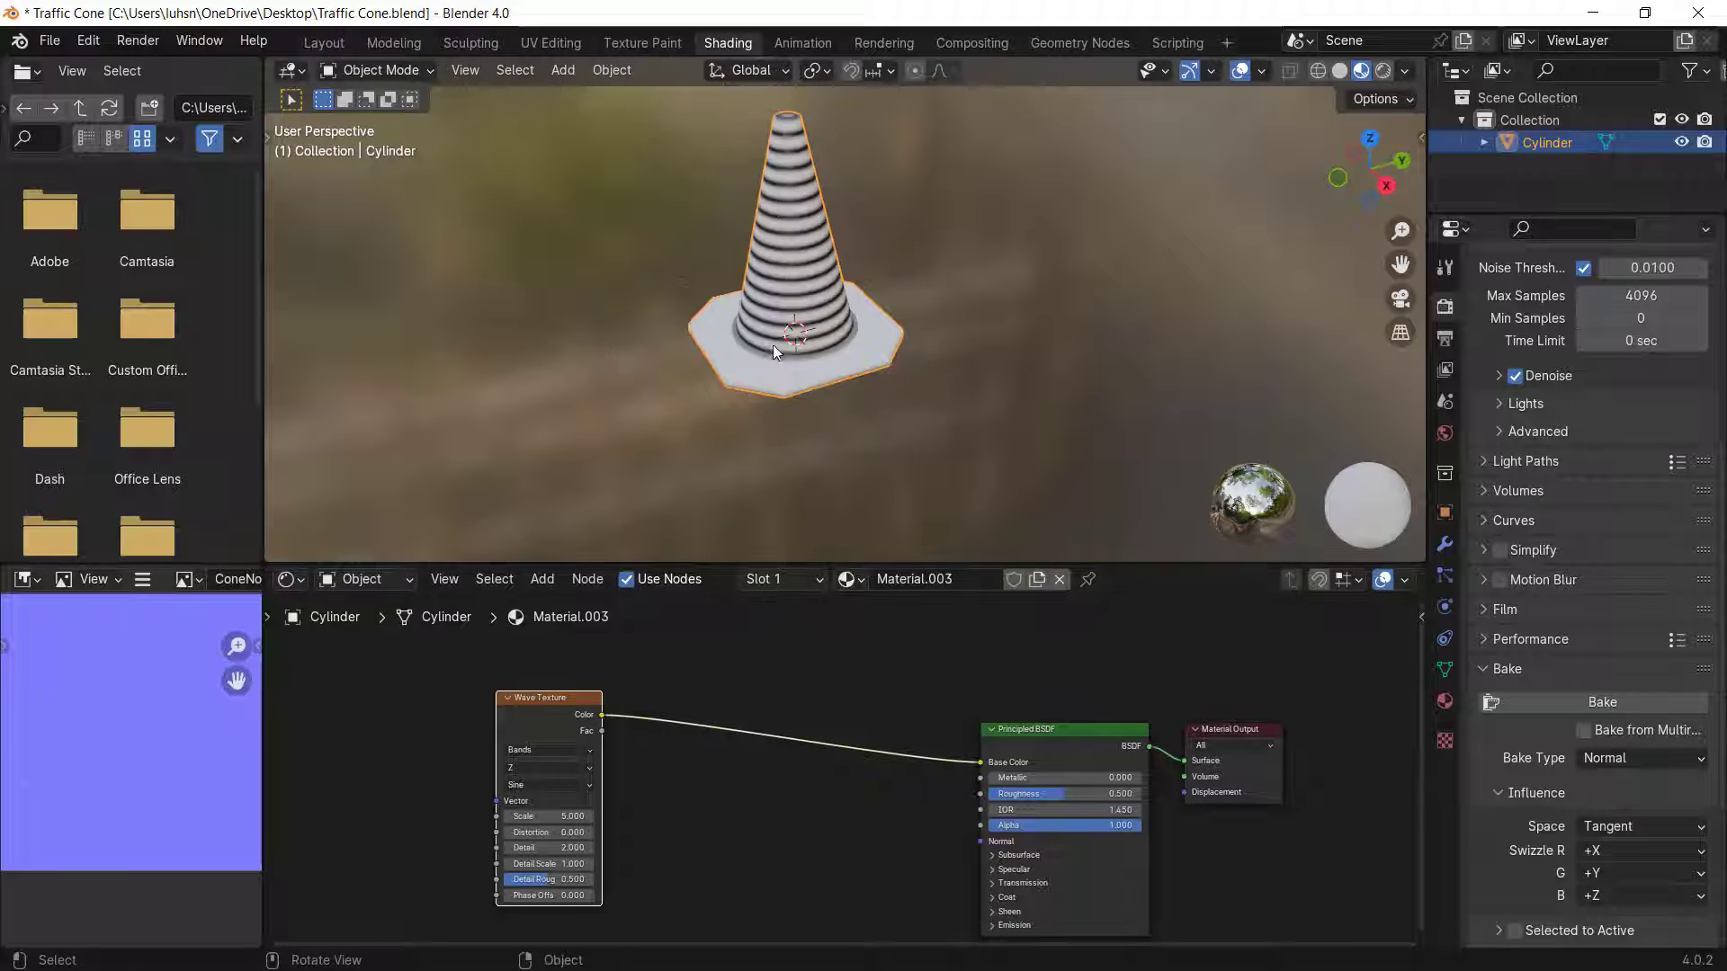
scroll(770, 360, down, 1)
middle_drag(781, 376, 815, 241)
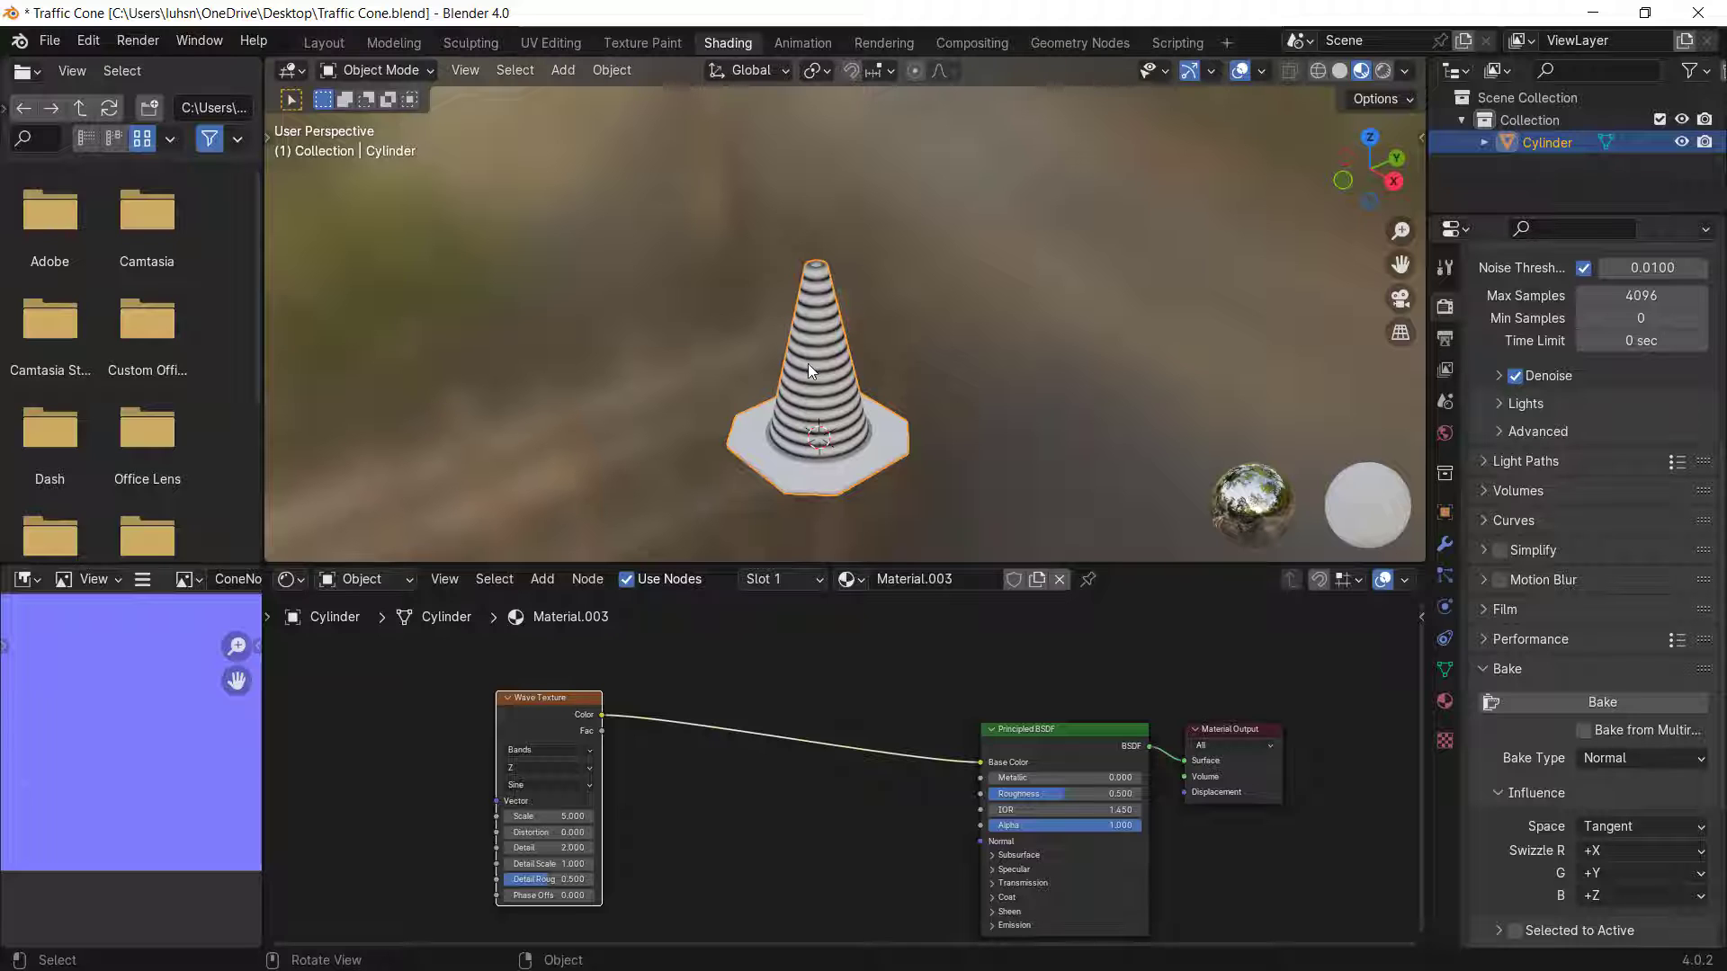
middle_drag(746, 755, 924, 763)
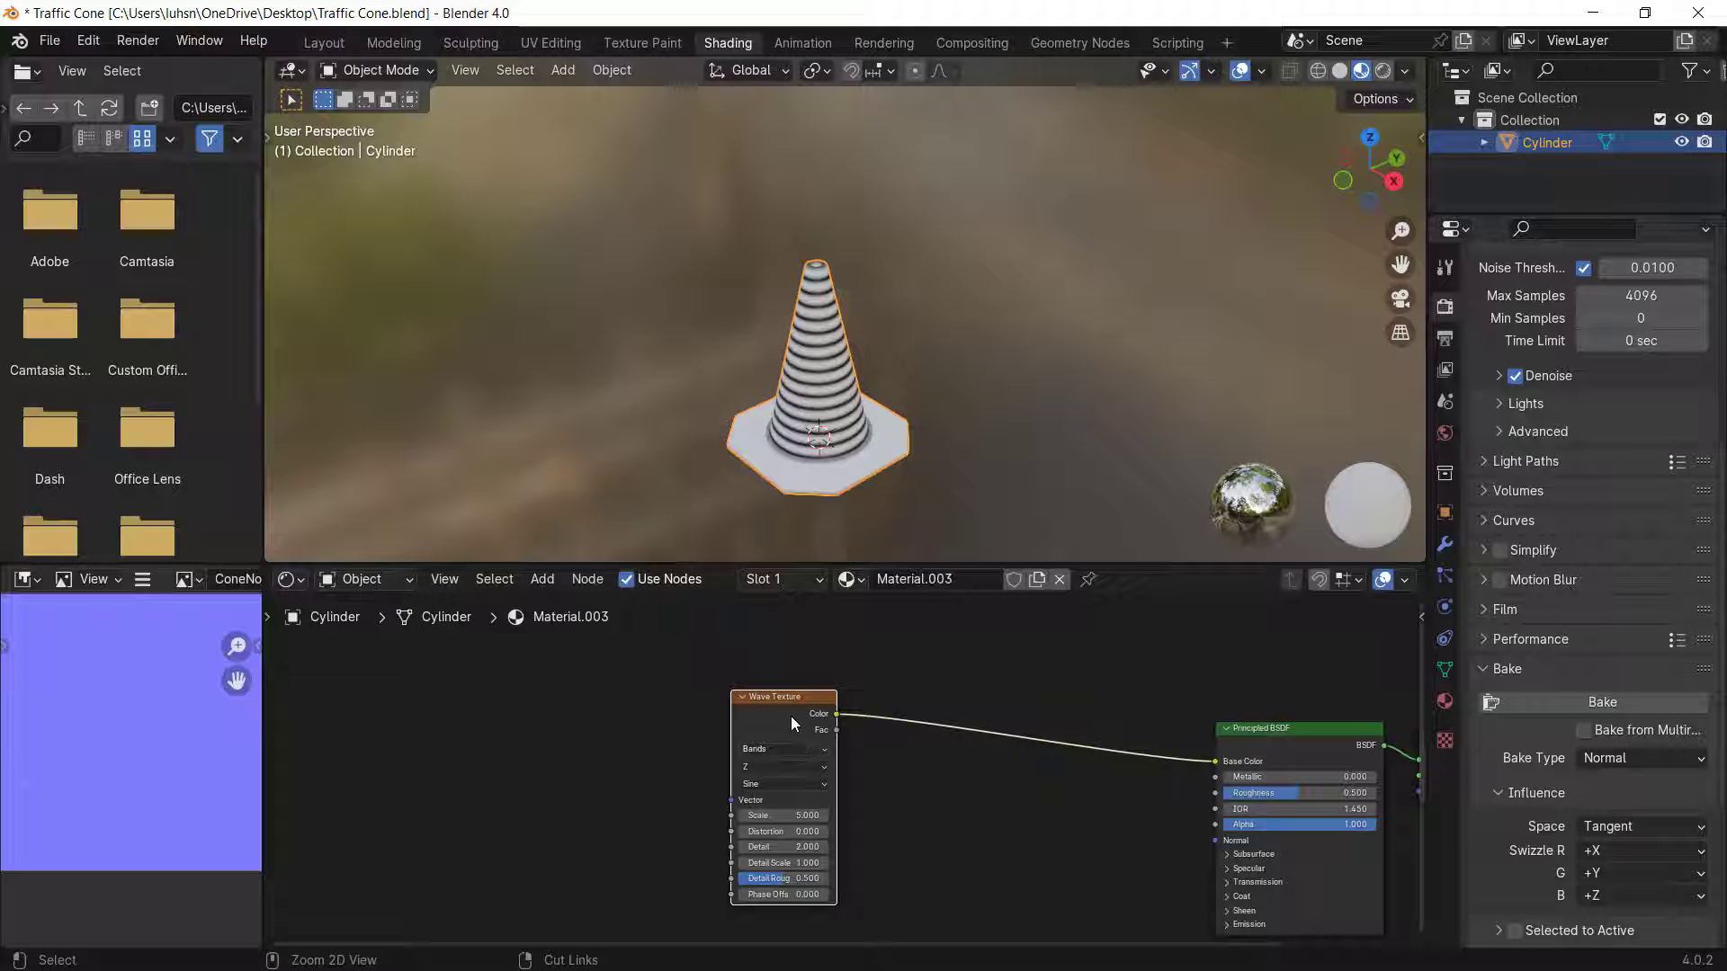
key(ctrl+t)
key(Home)
drag(605, 682, 766, 894)
drag(735, 700, 665, 668)
scroll(770, 786, up, 3)
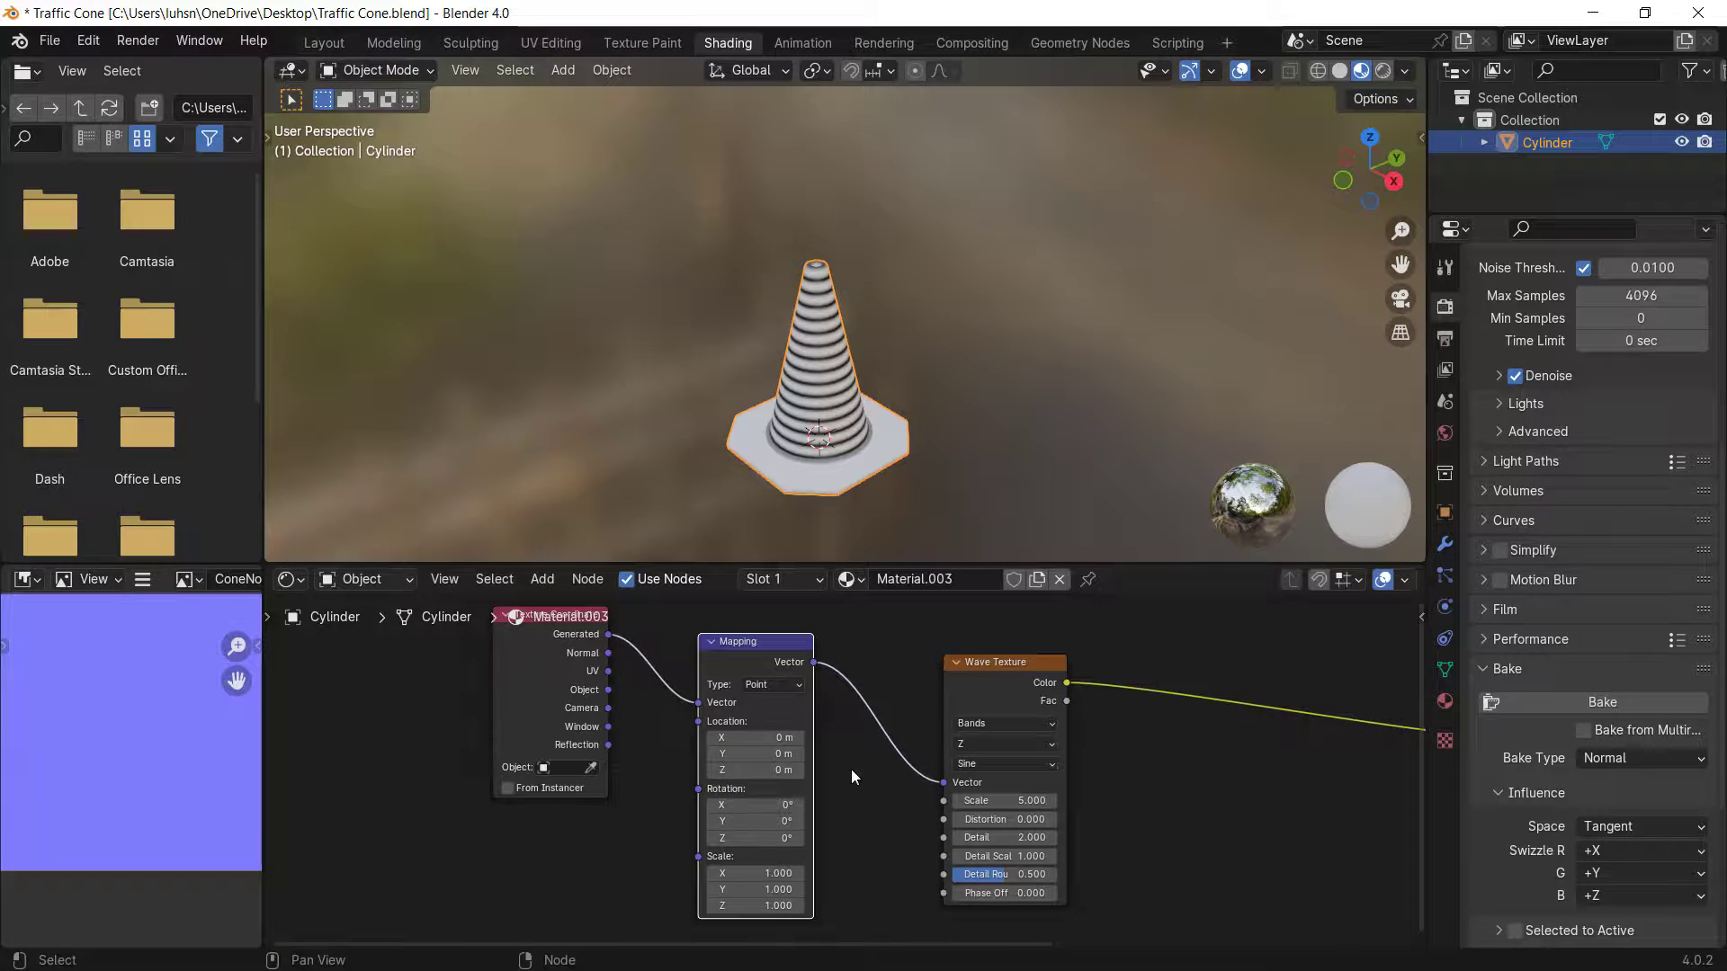
mouse_move(755, 769)
mouse_down()
mouse_move(800, 770)
mouse_move(758, 771)
mouse_move(779, 771)
mouse_up()
right_click(801, 770)
right_click(779, 771)
drag(756, 873, 800, 902)
right_click(795, 874)
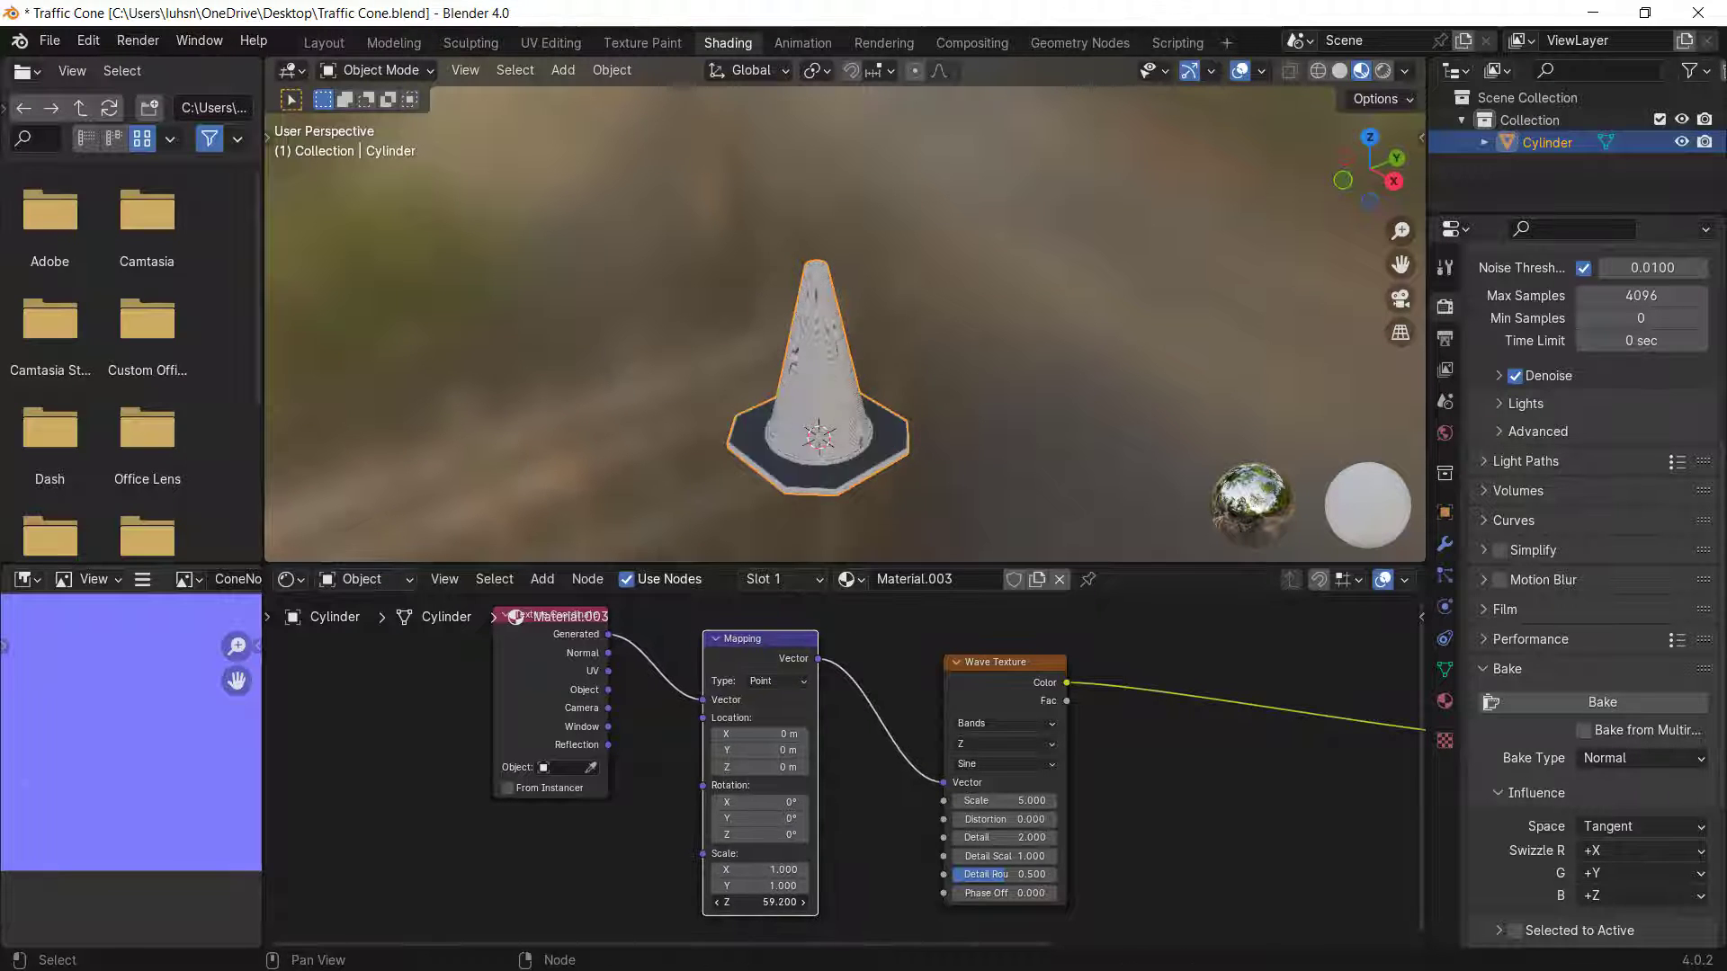
key(Escape)
middle_drag(999, 679, 874, 703)
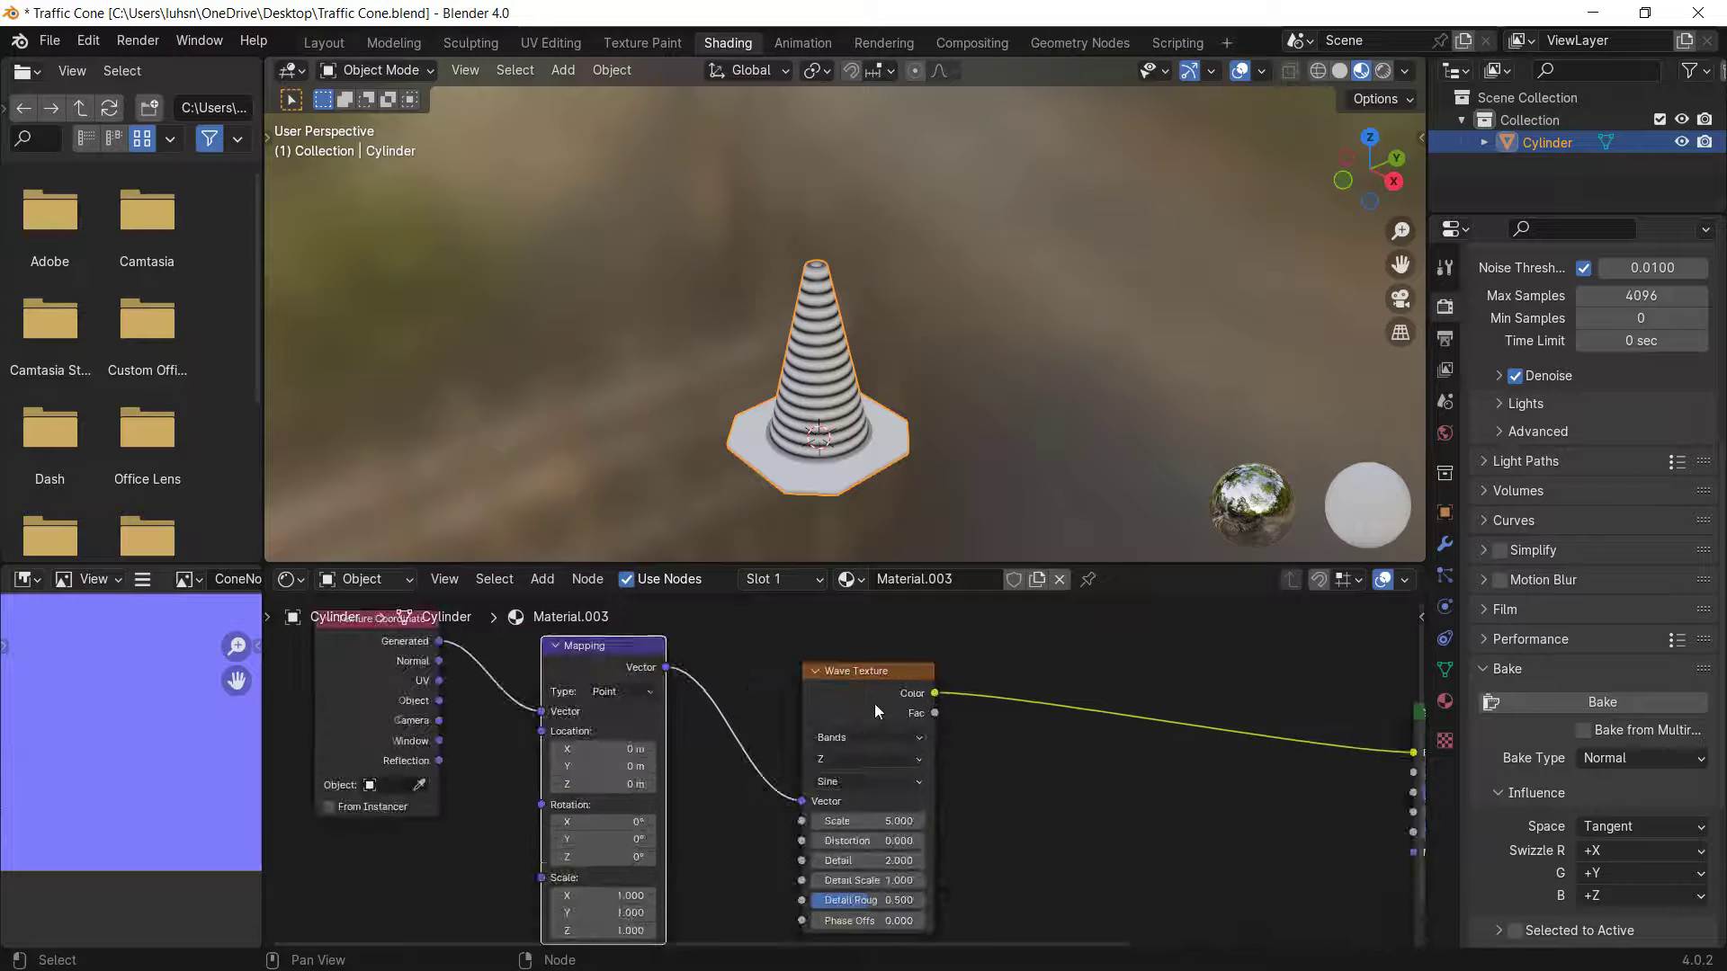
scroll(875, 704, down, 1)
click(374, 643)
drag(386, 645, 738, 877)
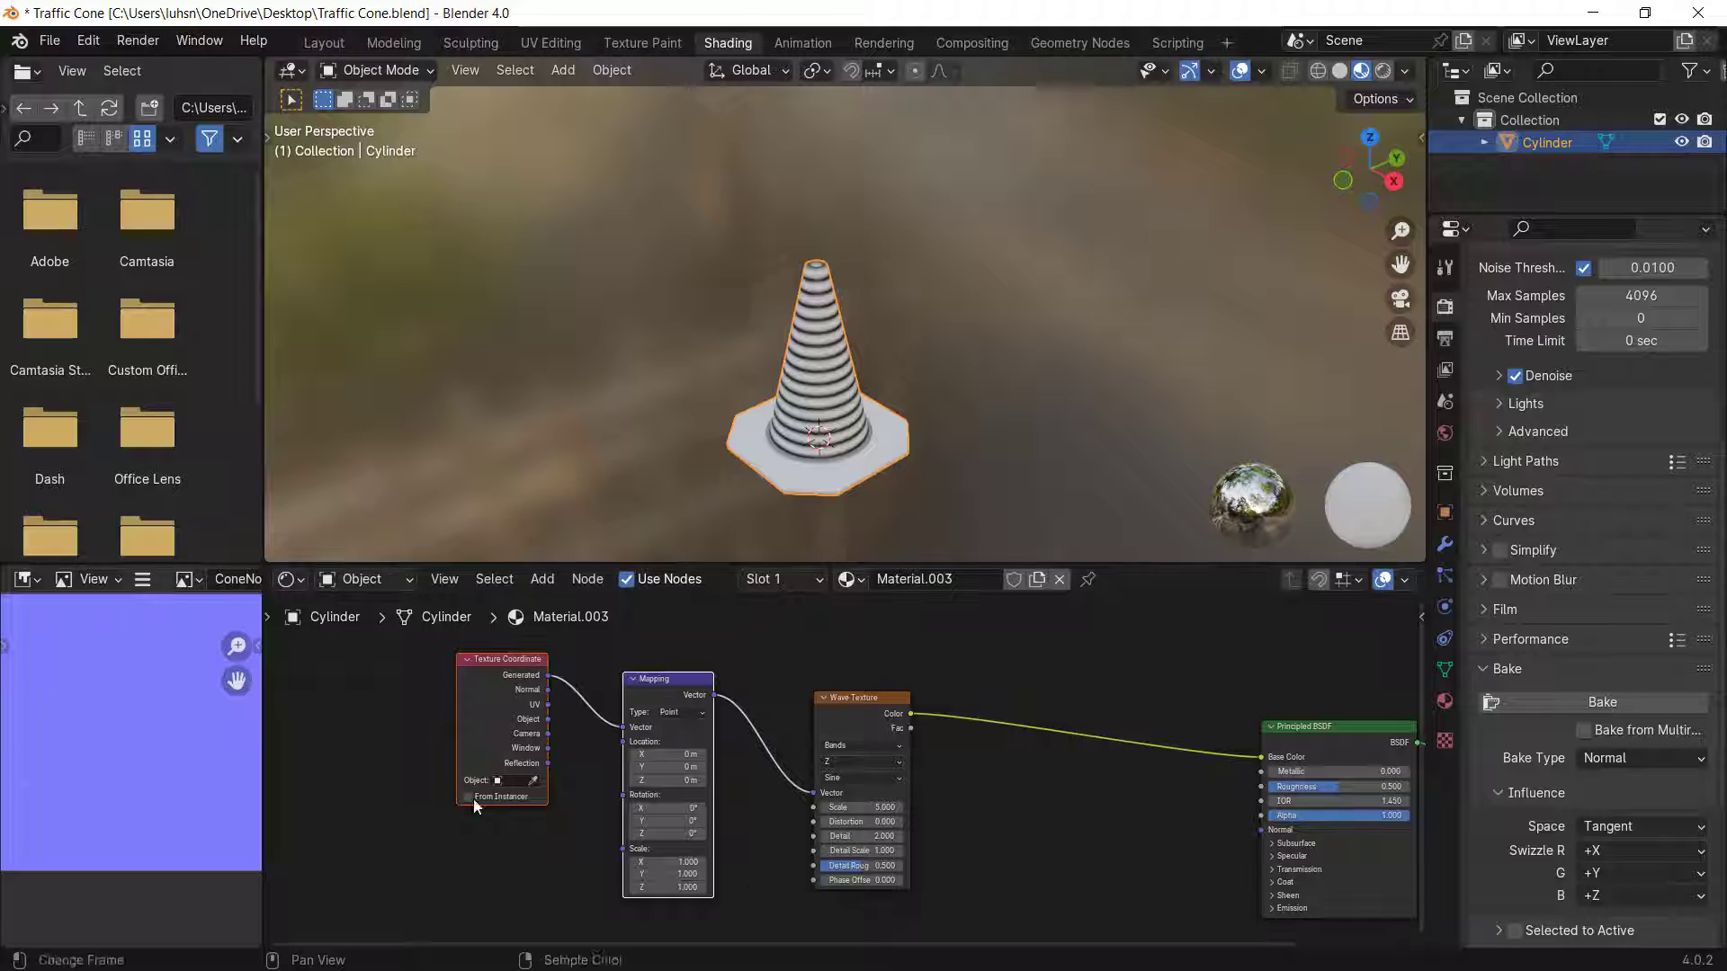
- Search the add-on preferences for "node" and make sure the Node Wrangler add-on is enabled
click(87, 41)
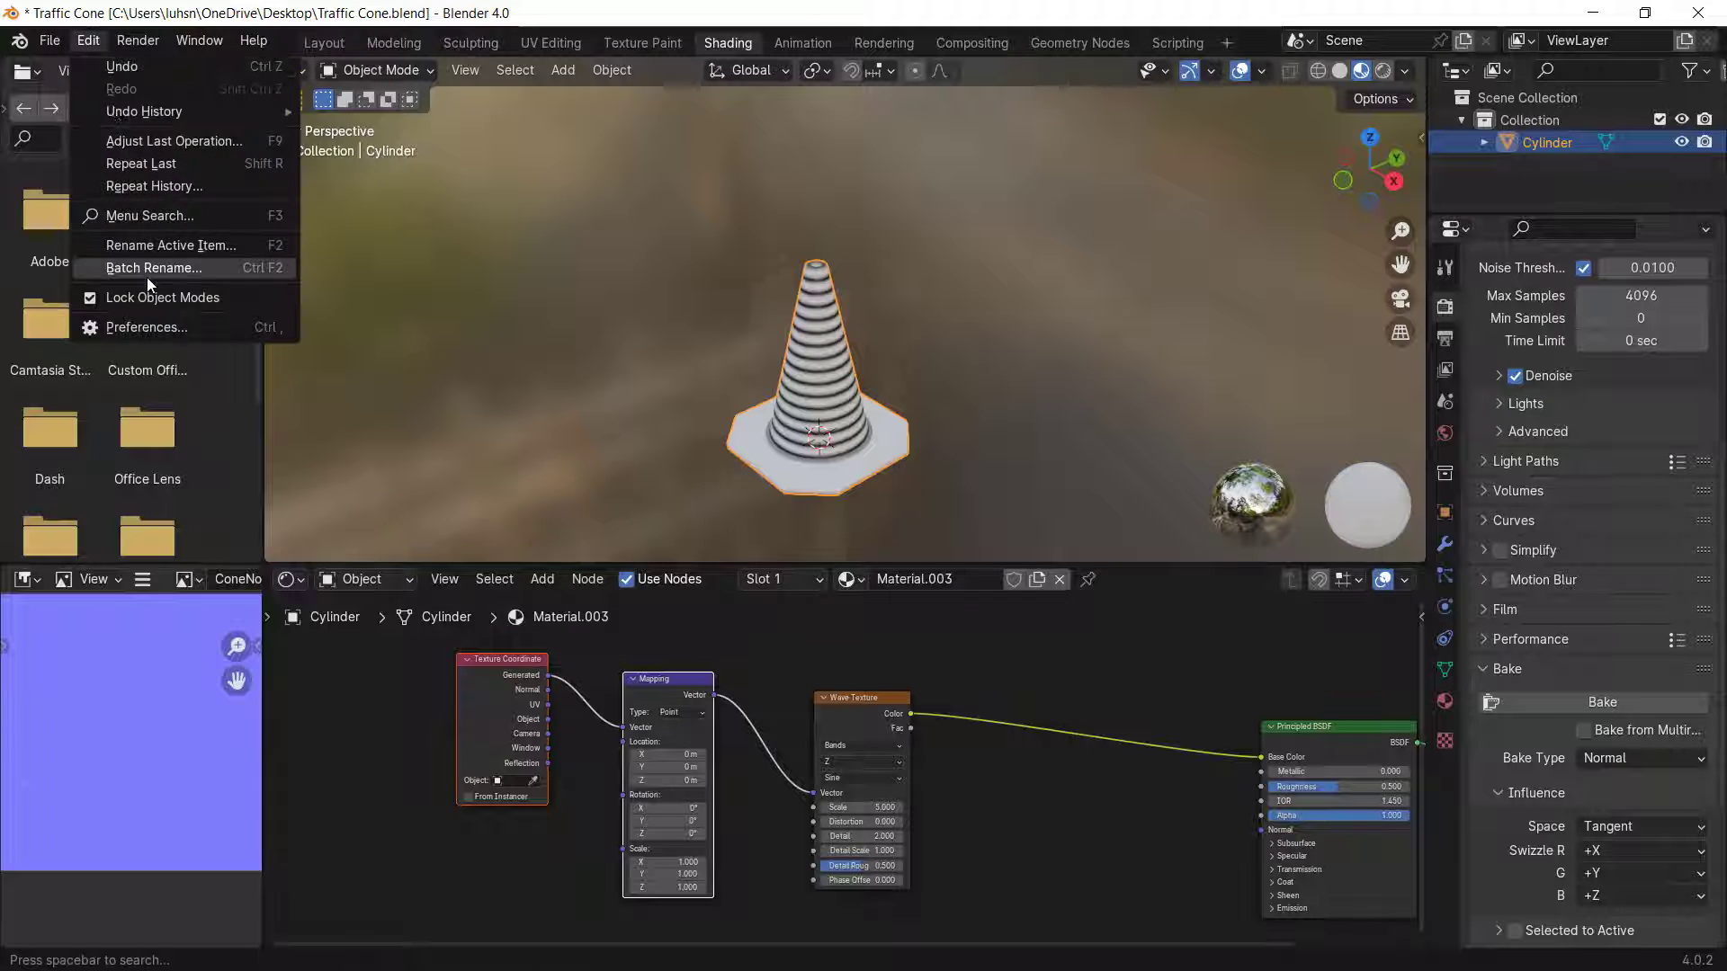
click(144, 329)
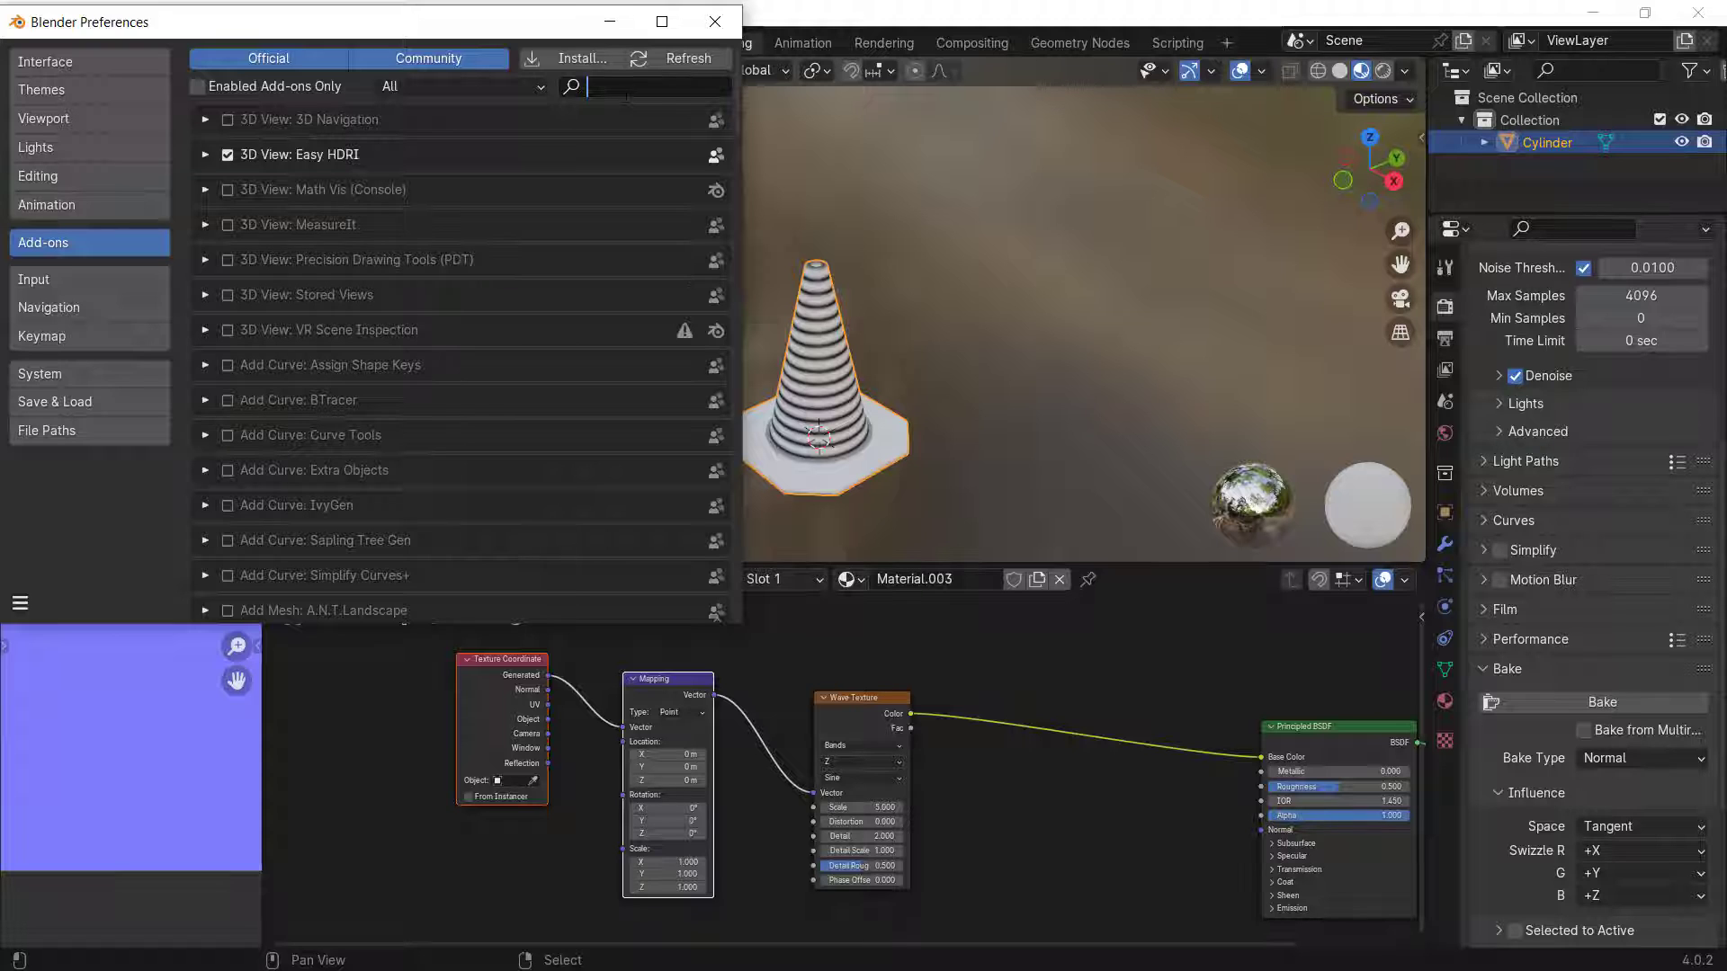
text(node)
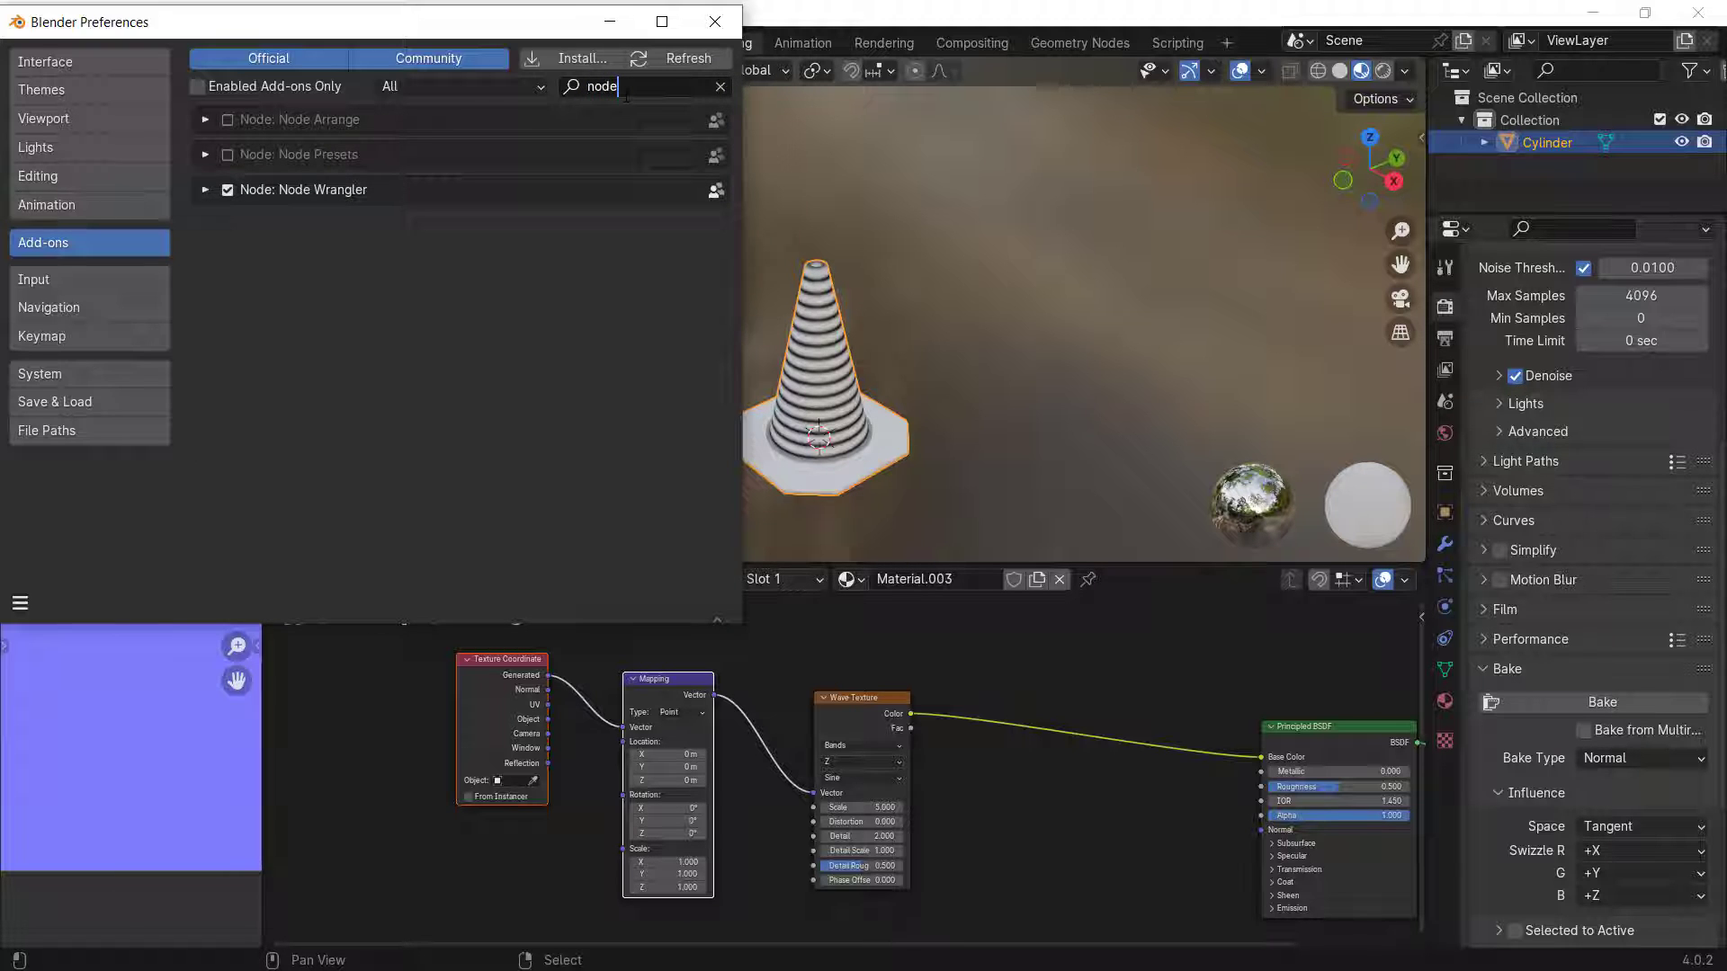
click(203, 190)
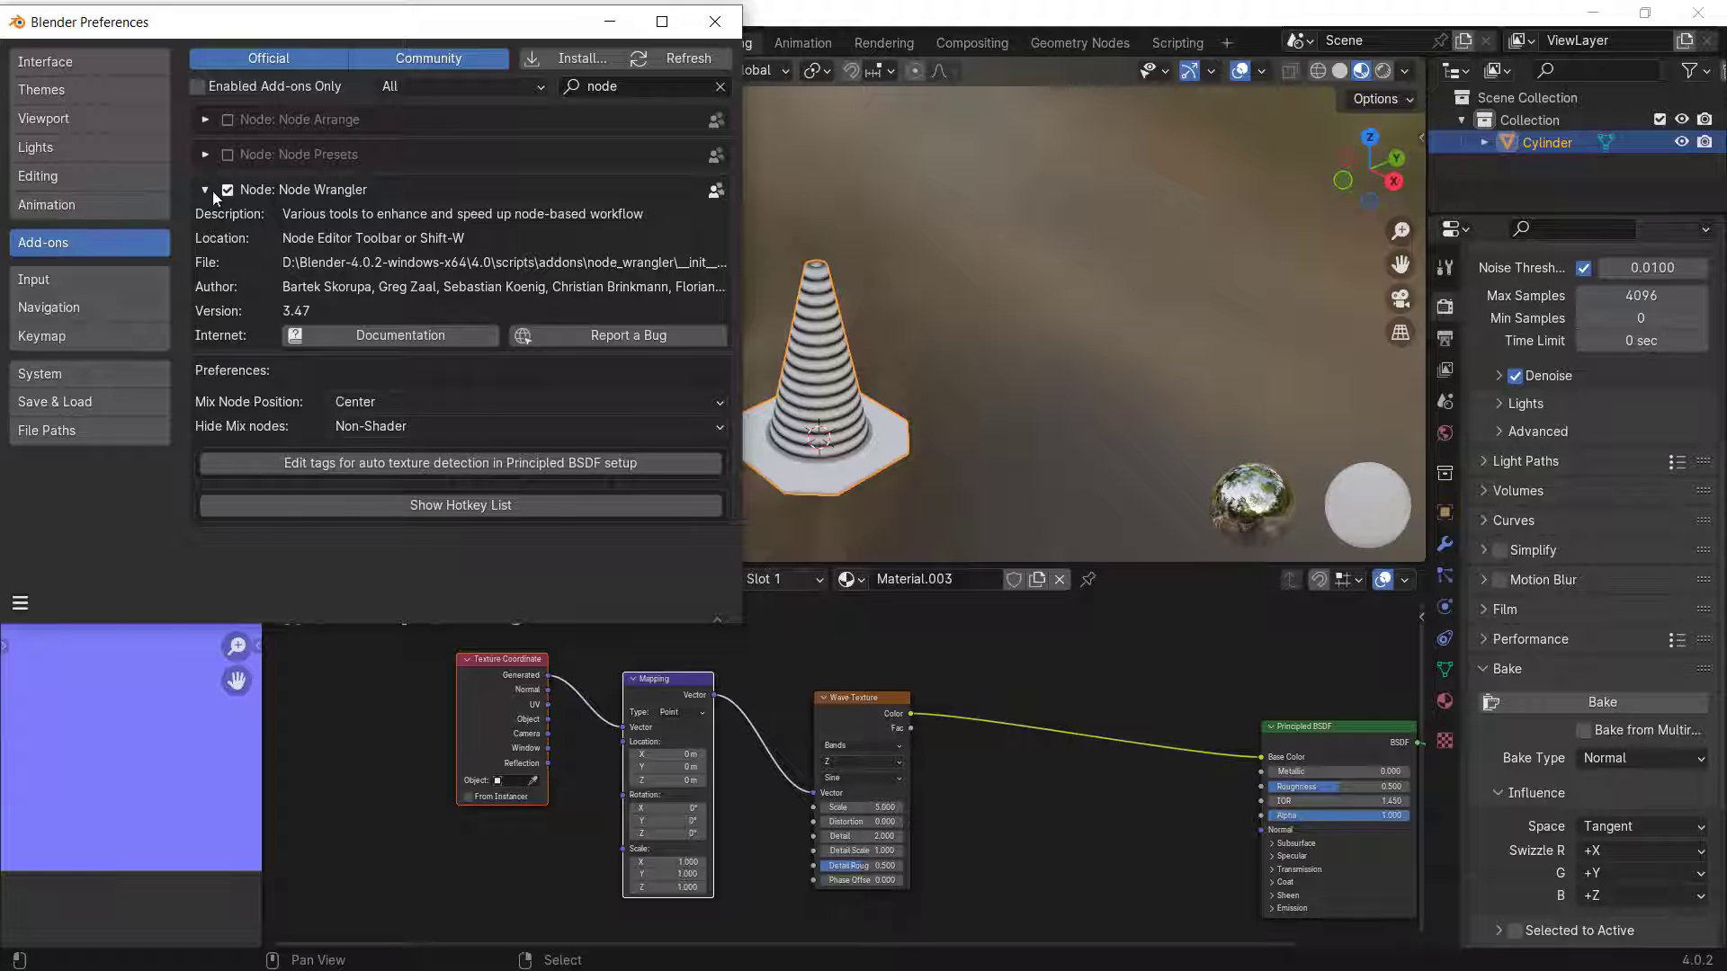
click(226, 191)
click(230, 190)
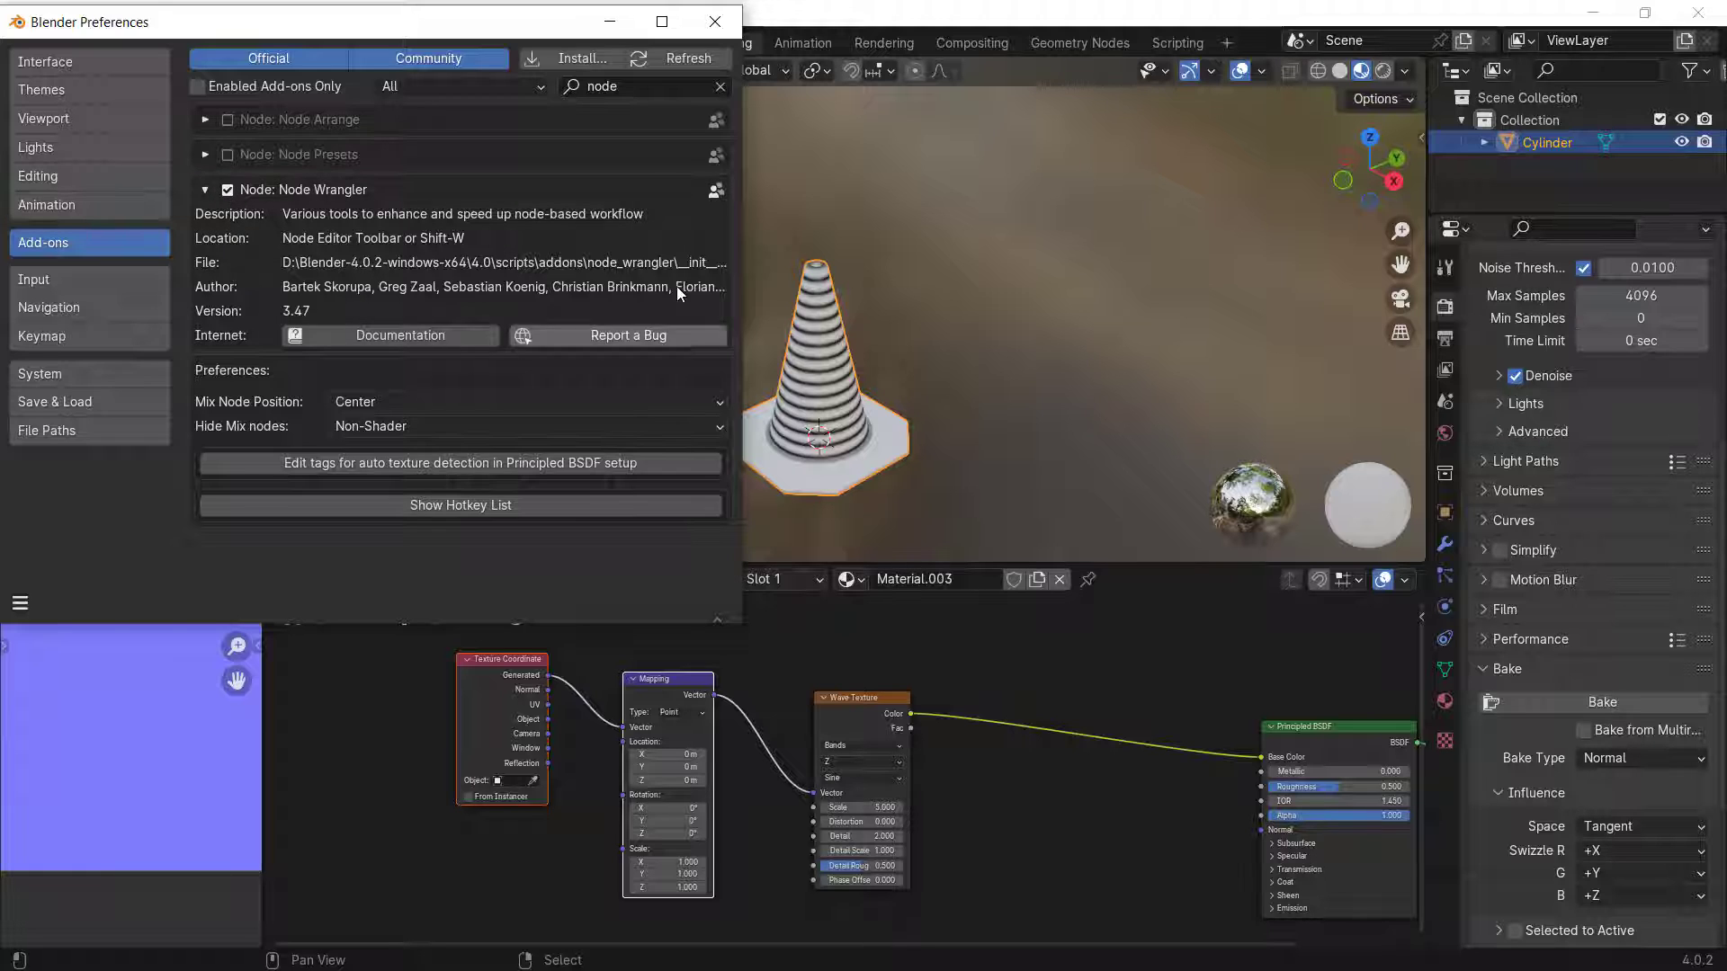
click(714, 21)
- Insert a Color Ramp node on the link between the Wave Texture and the Principled BSDF
scroll(858, 769, down, 3)
middle_drag(907, 764, 715, 745)
scroll(656, 743, up, 2)
scroll(856, 436, up, 3)
middle_drag(856, 435, 778, 435)
scroll(779, 434, up, 2)
scroll(810, 744, up, 3)
middle_drag(723, 665, 707, 667)
scroll(803, 638, up, 1)
key(shift+a)
click(806, 637)
text(color)
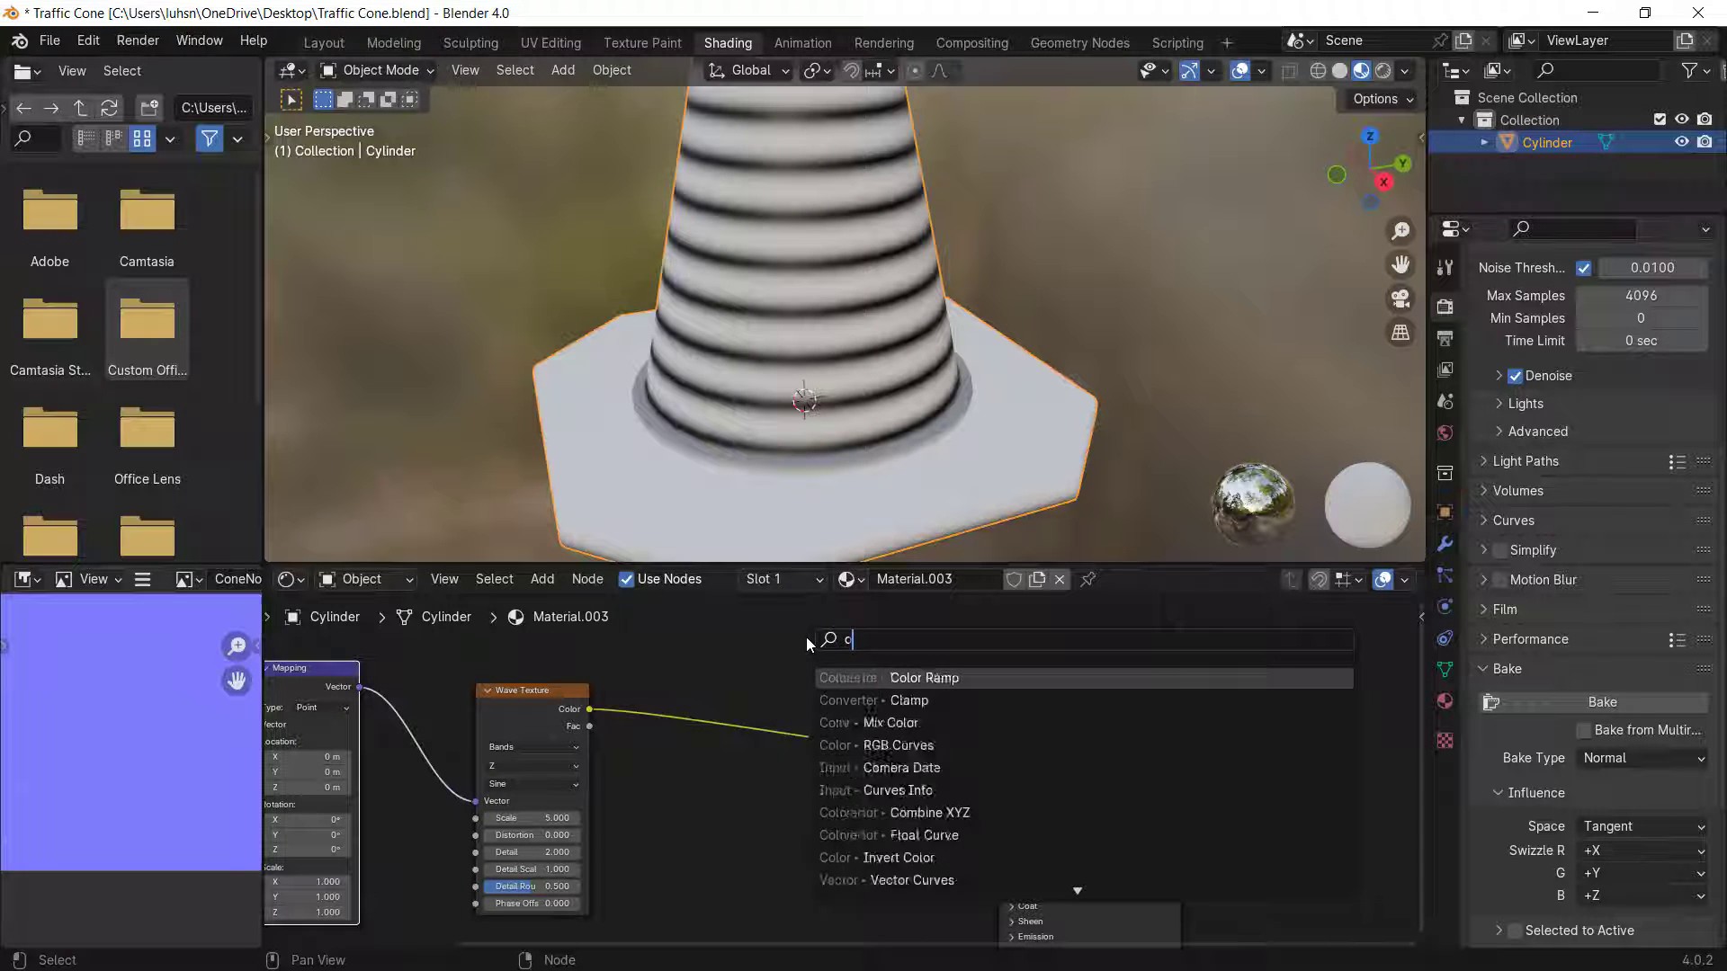
key(Return)
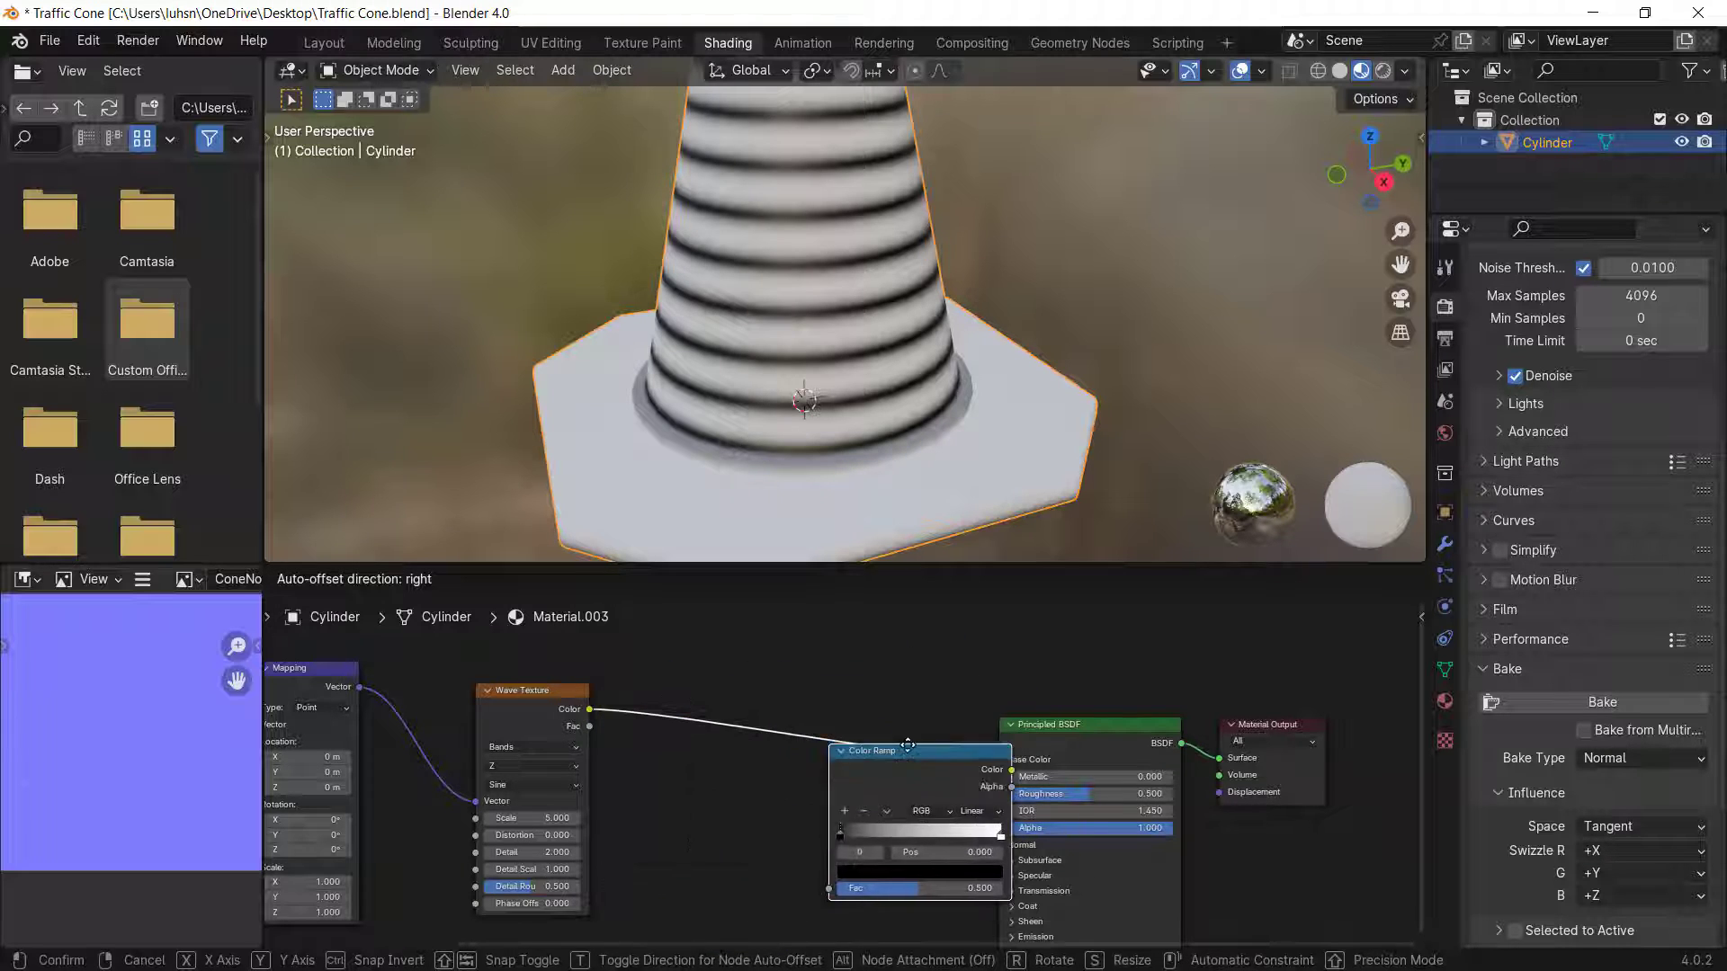
click(683, 654)
middle_drag(869, 609, 971, 619)
- Move the Color Ramp's white stop to position 0.560 and lower the Wave Texture's scale to 0.350
scroll(971, 619, down, 1)
scroll(806, 359, down, 6)
shift+middle_drag(957, 299, 1014, 334)
scroll(930, 516, up, 2)
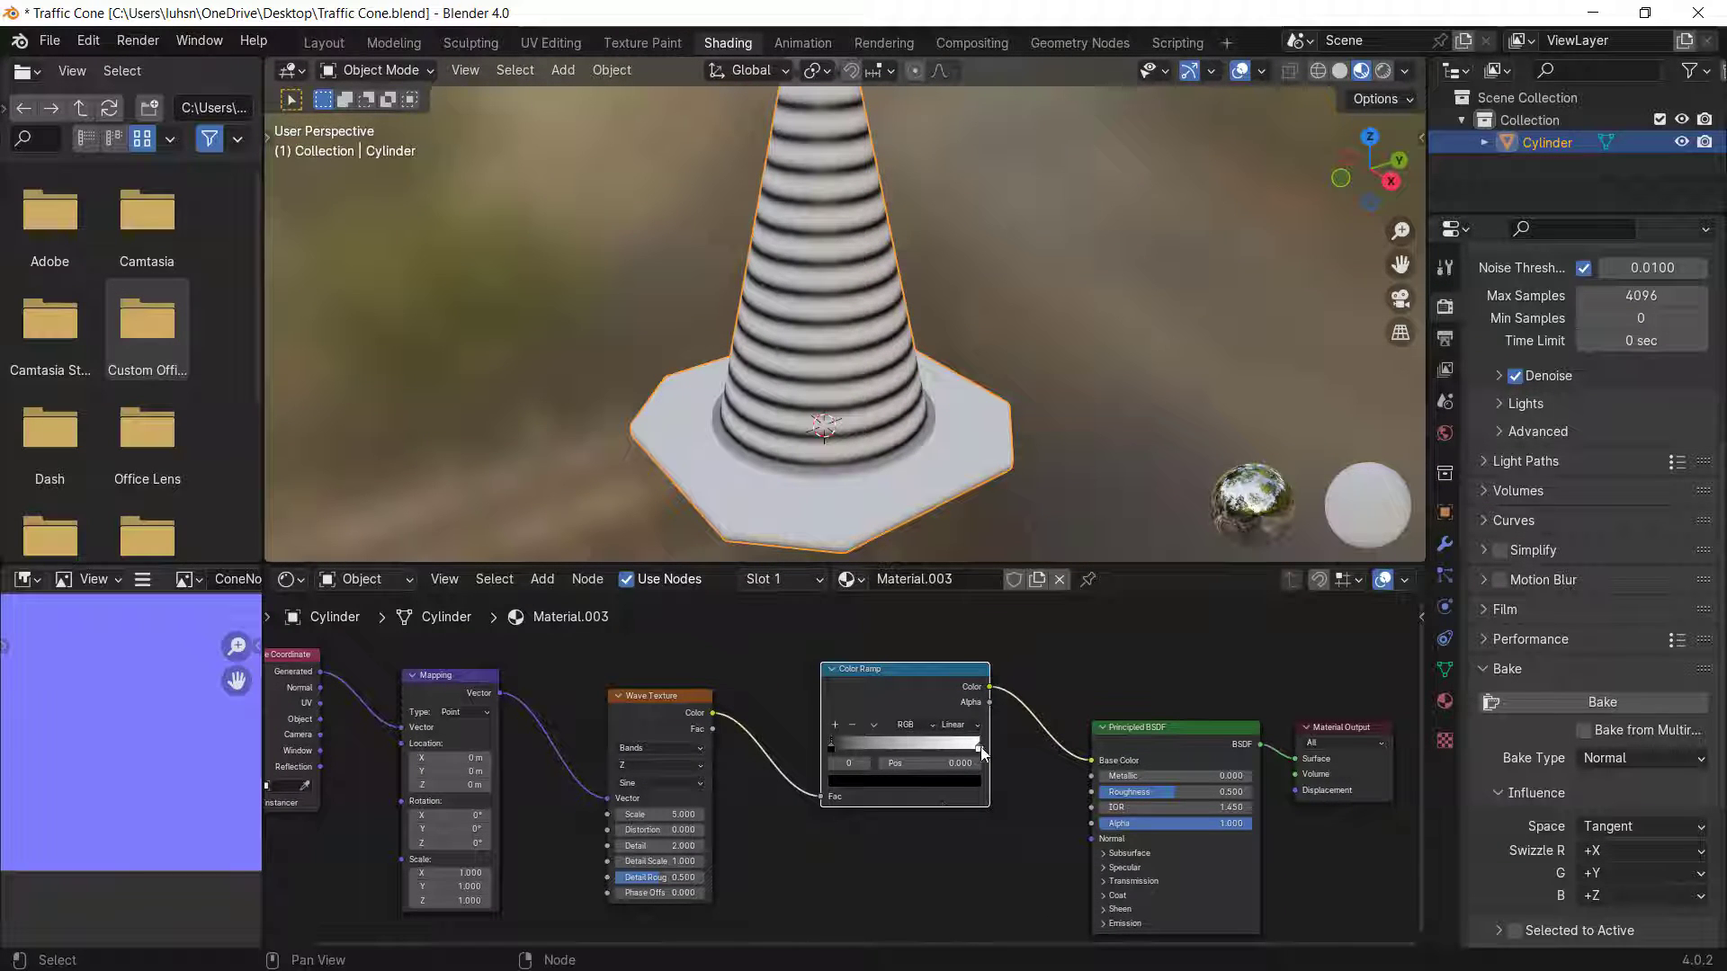
drag(979, 748, 914, 748)
middle_drag(665, 834, 730, 769)
scroll(720, 756, up, 2)
drag(713, 748, 611, 748)
scroll(919, 759, up, 2)
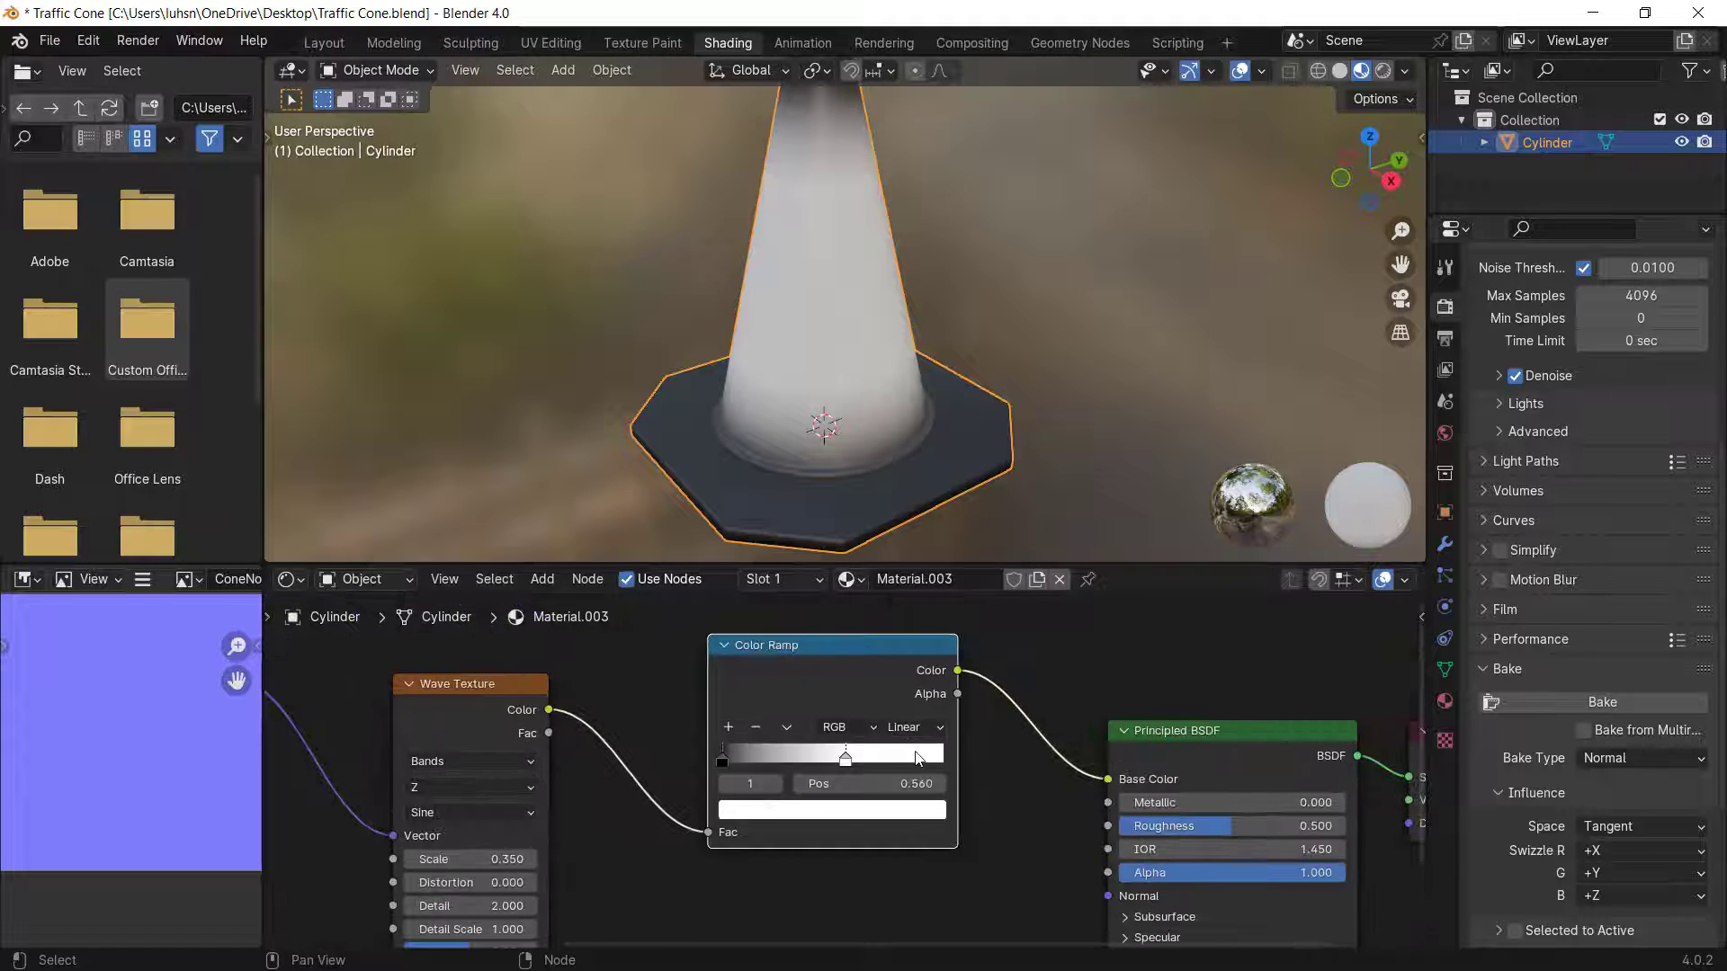
- Set the Color Ramp's interpolation to Constant to give the cone's bands hard edges
click(908, 730)
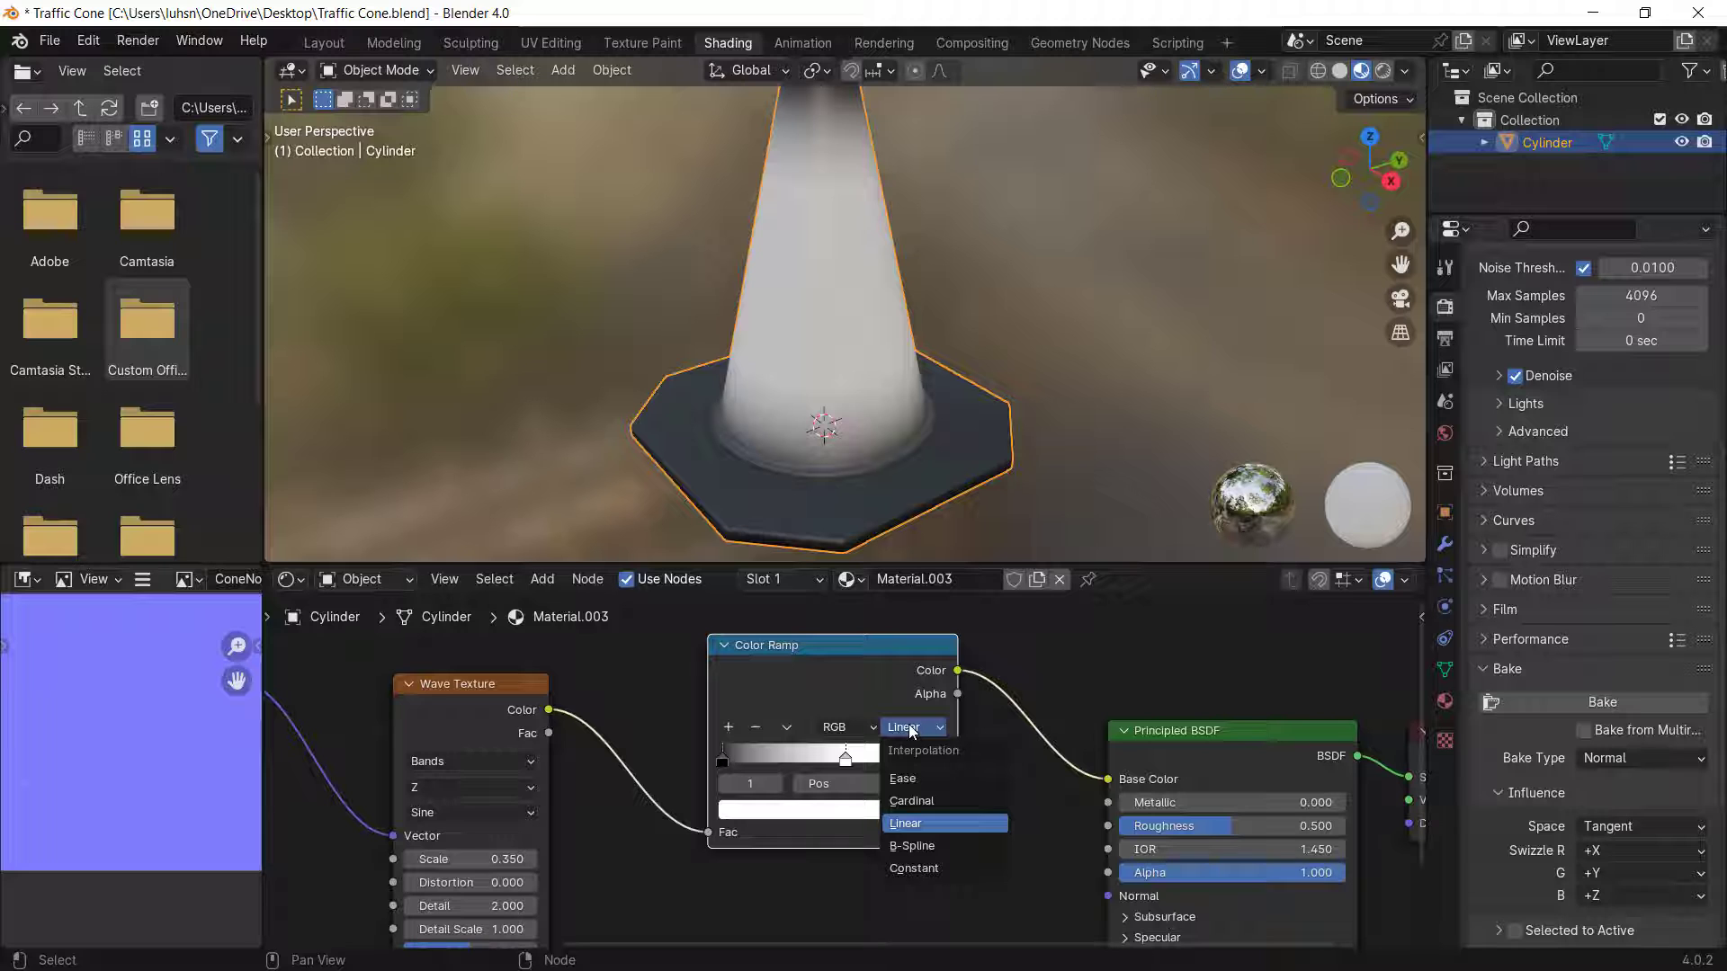
click(924, 866)
scroll(868, 405, down, 4)
middle_drag(874, 396, 693, 306)
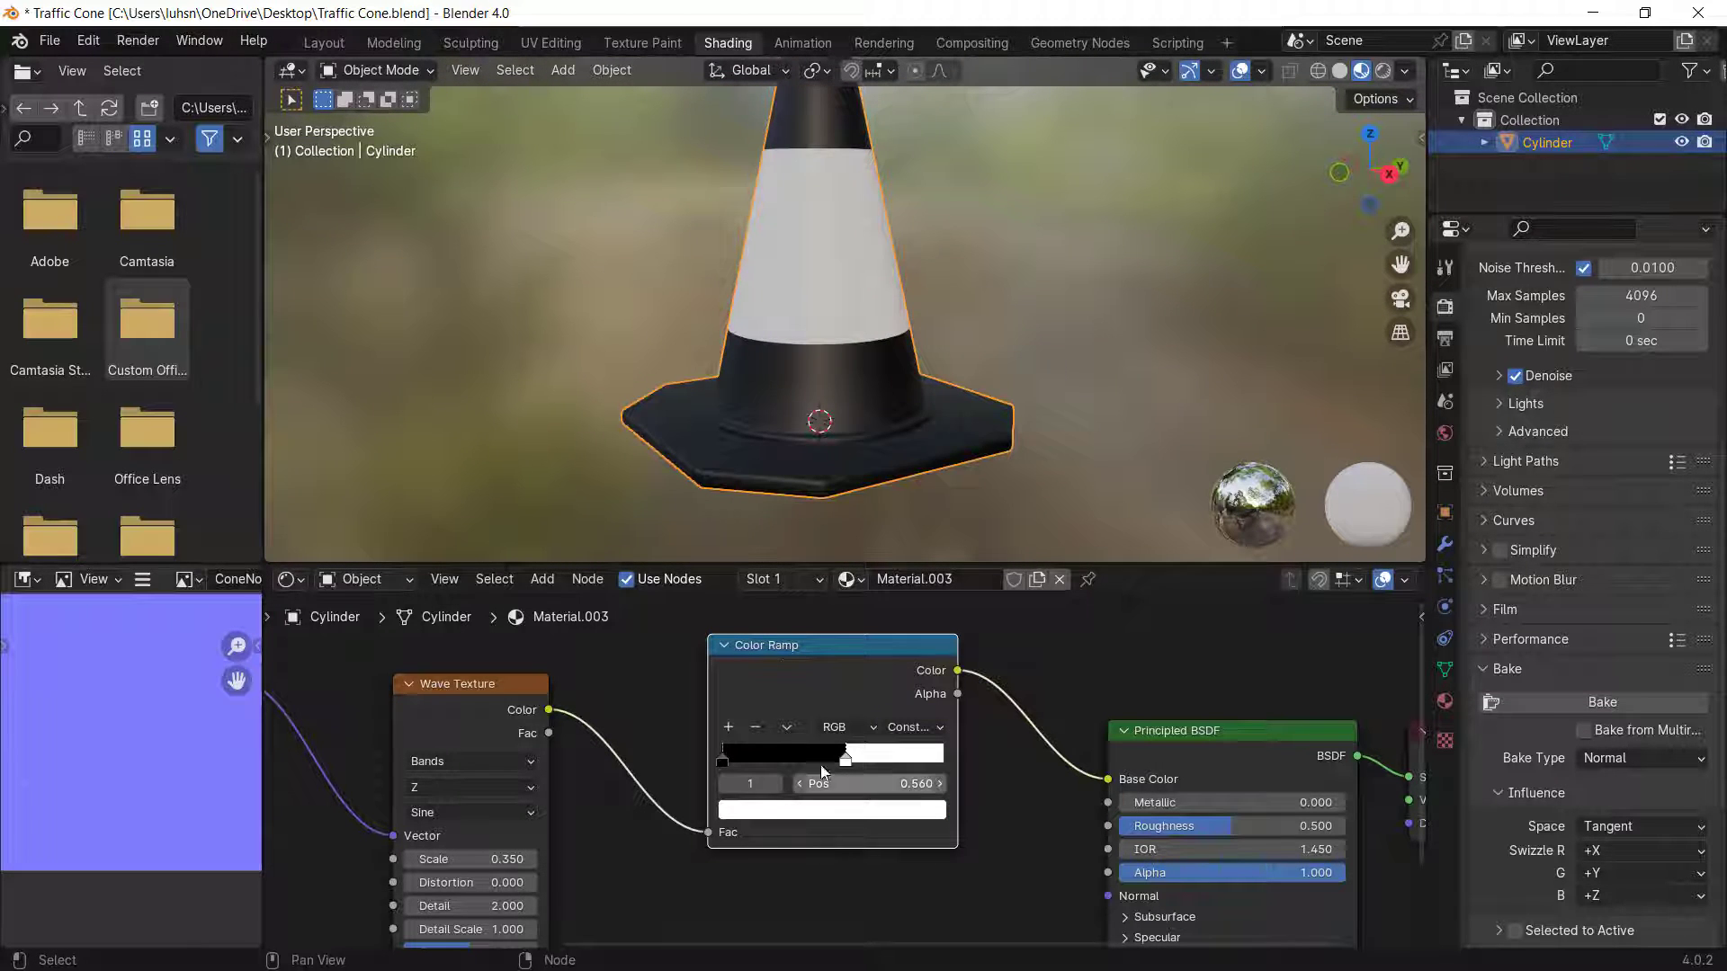
scroll(902, 316, down, 6)
scroll(988, 327, up, 4)
middle_drag(901, 316, 943, 358)
scroll(752, 352, down, 3)
scroll(946, 356, up, 2)
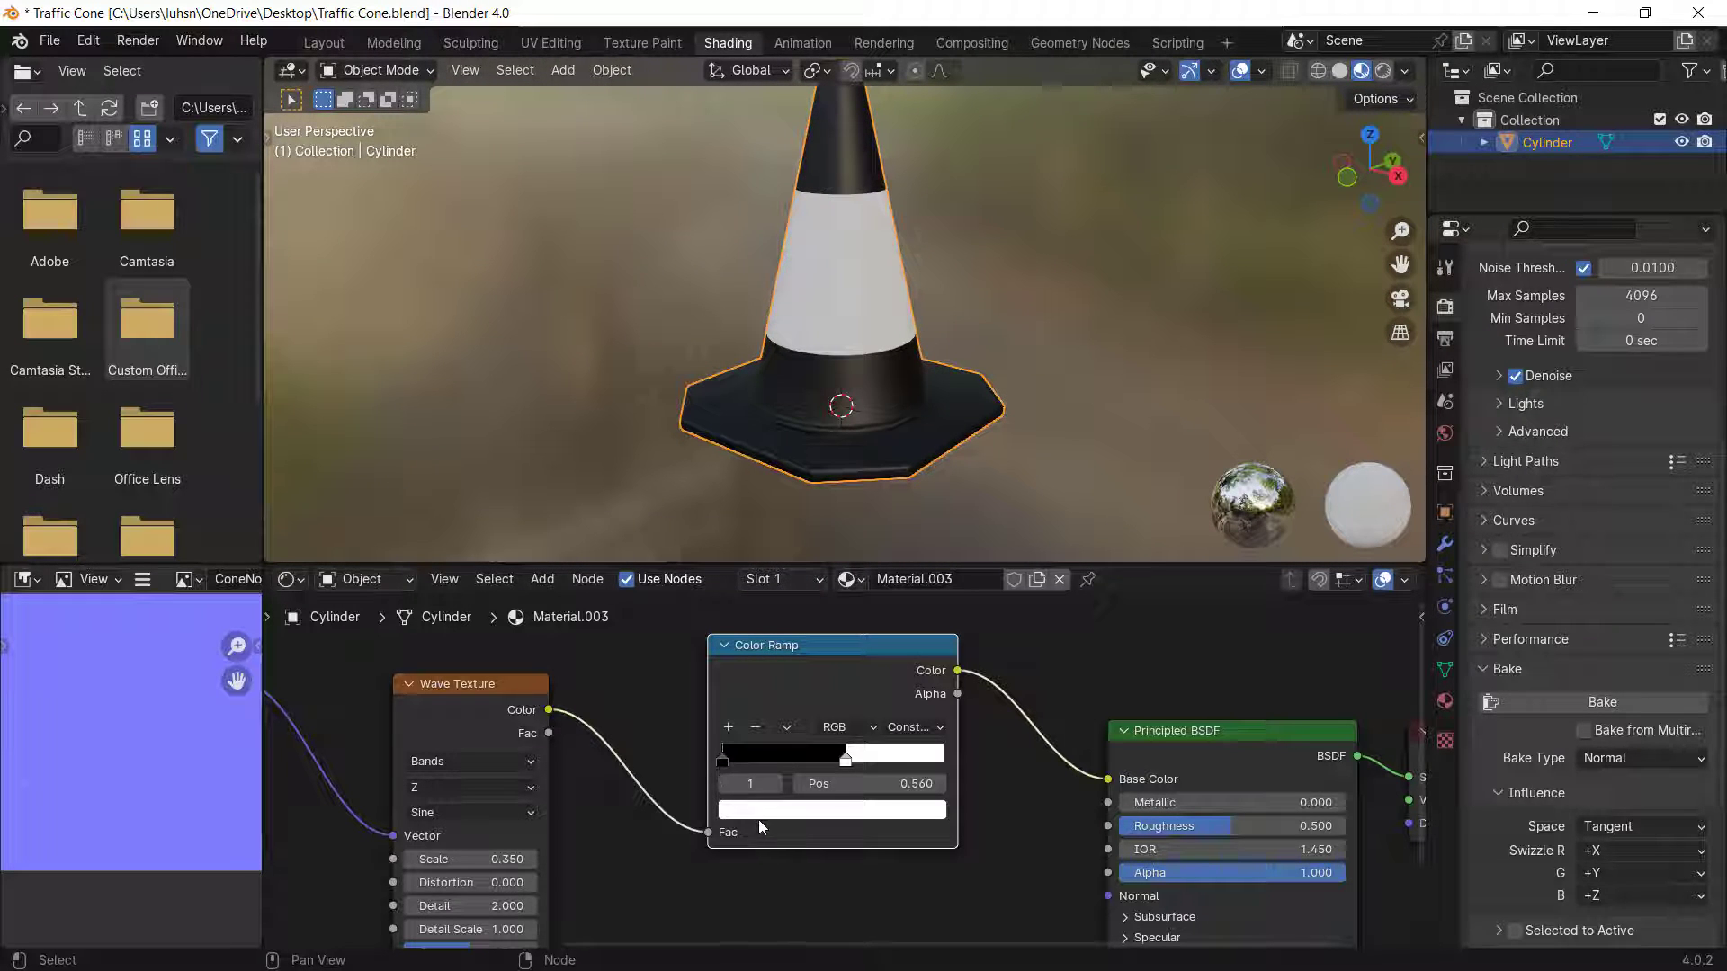
- Check the traffic cone reference images in the browser for stripe colours, and return to Blender
middle_drag(887, 439, 861, 441)
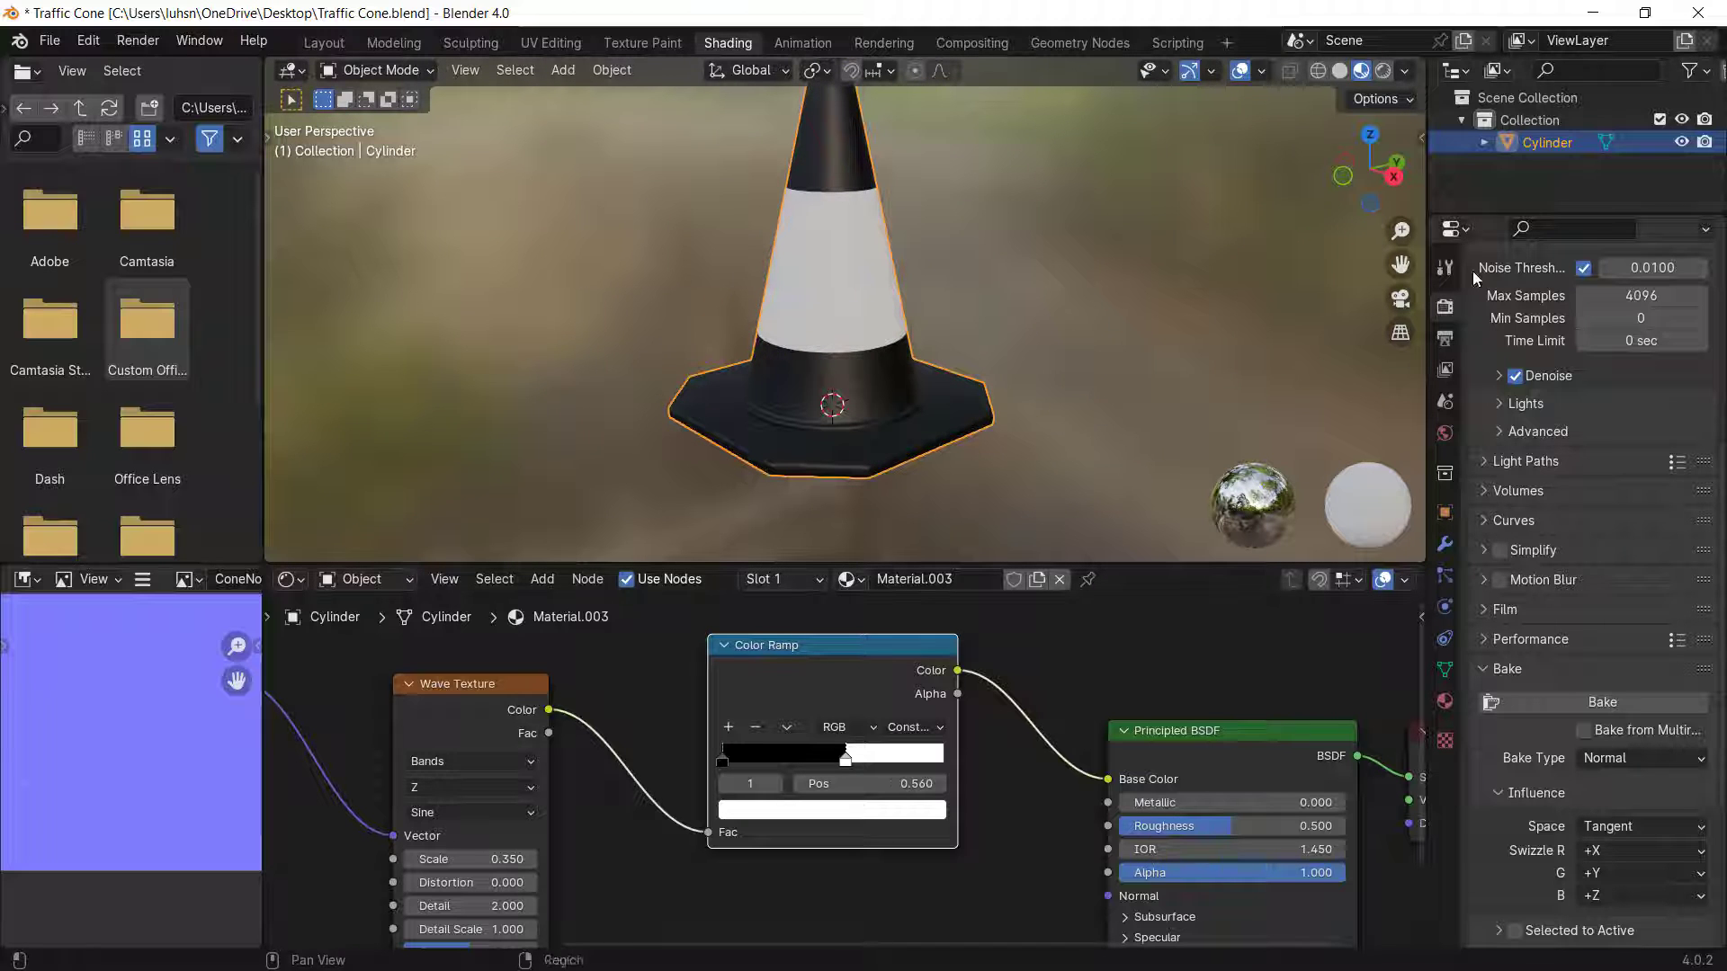
key(super)
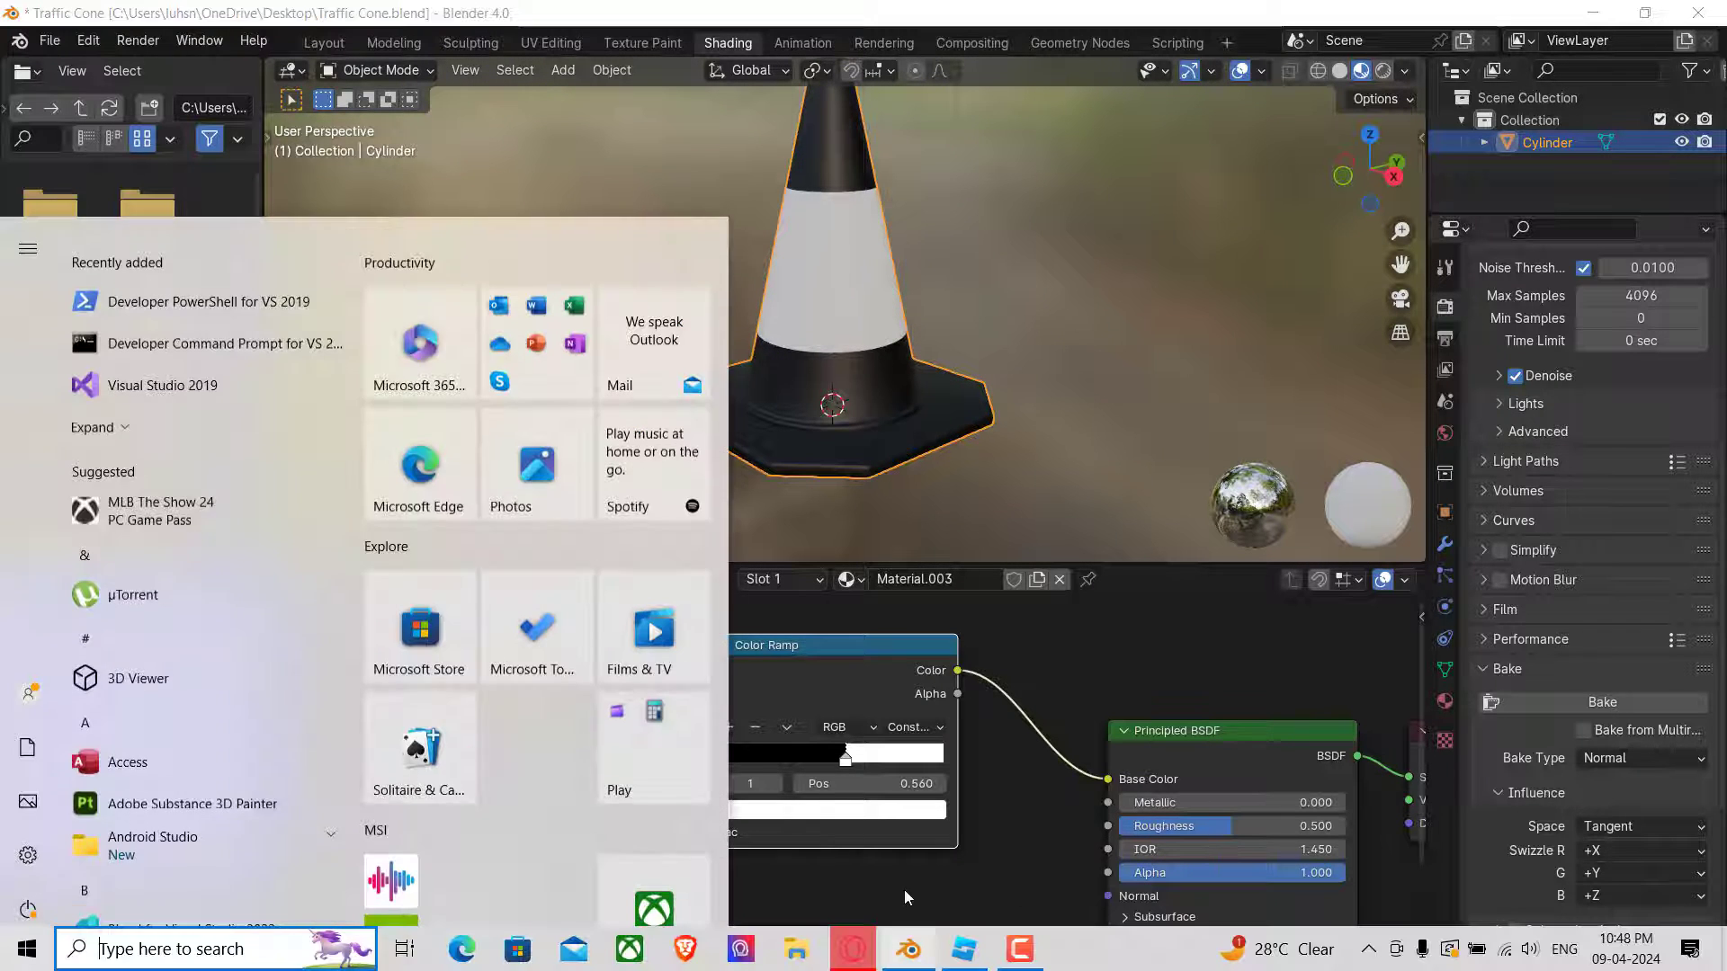
click(854, 951)
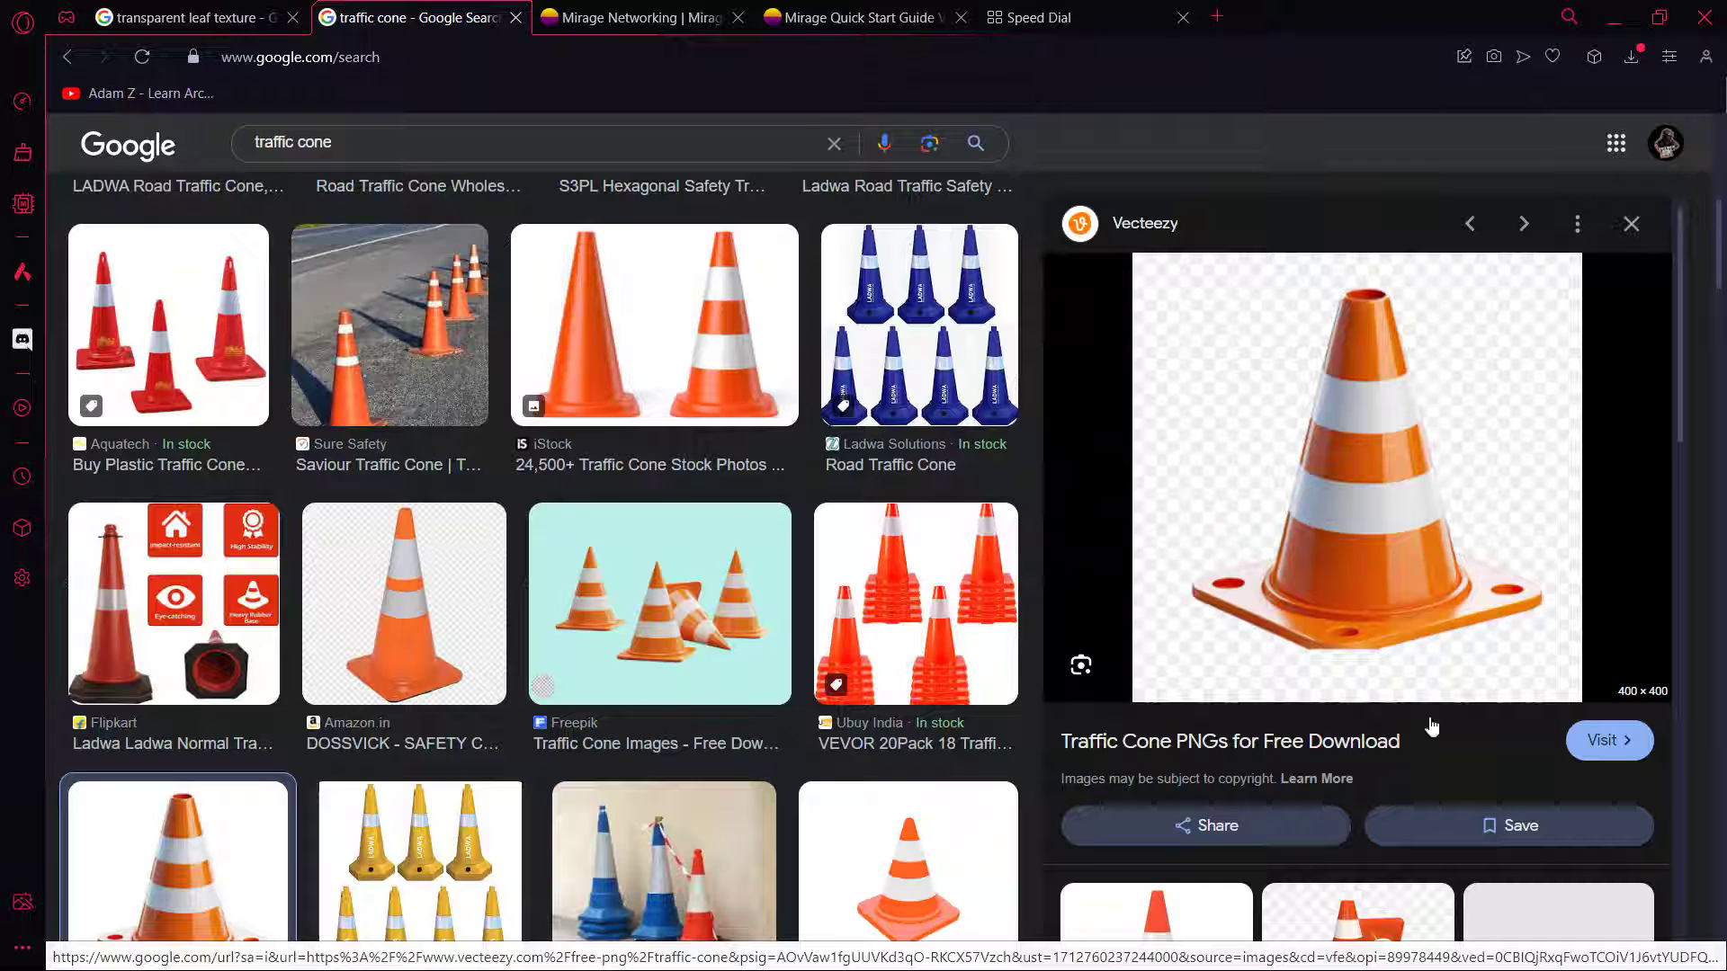
key(super)
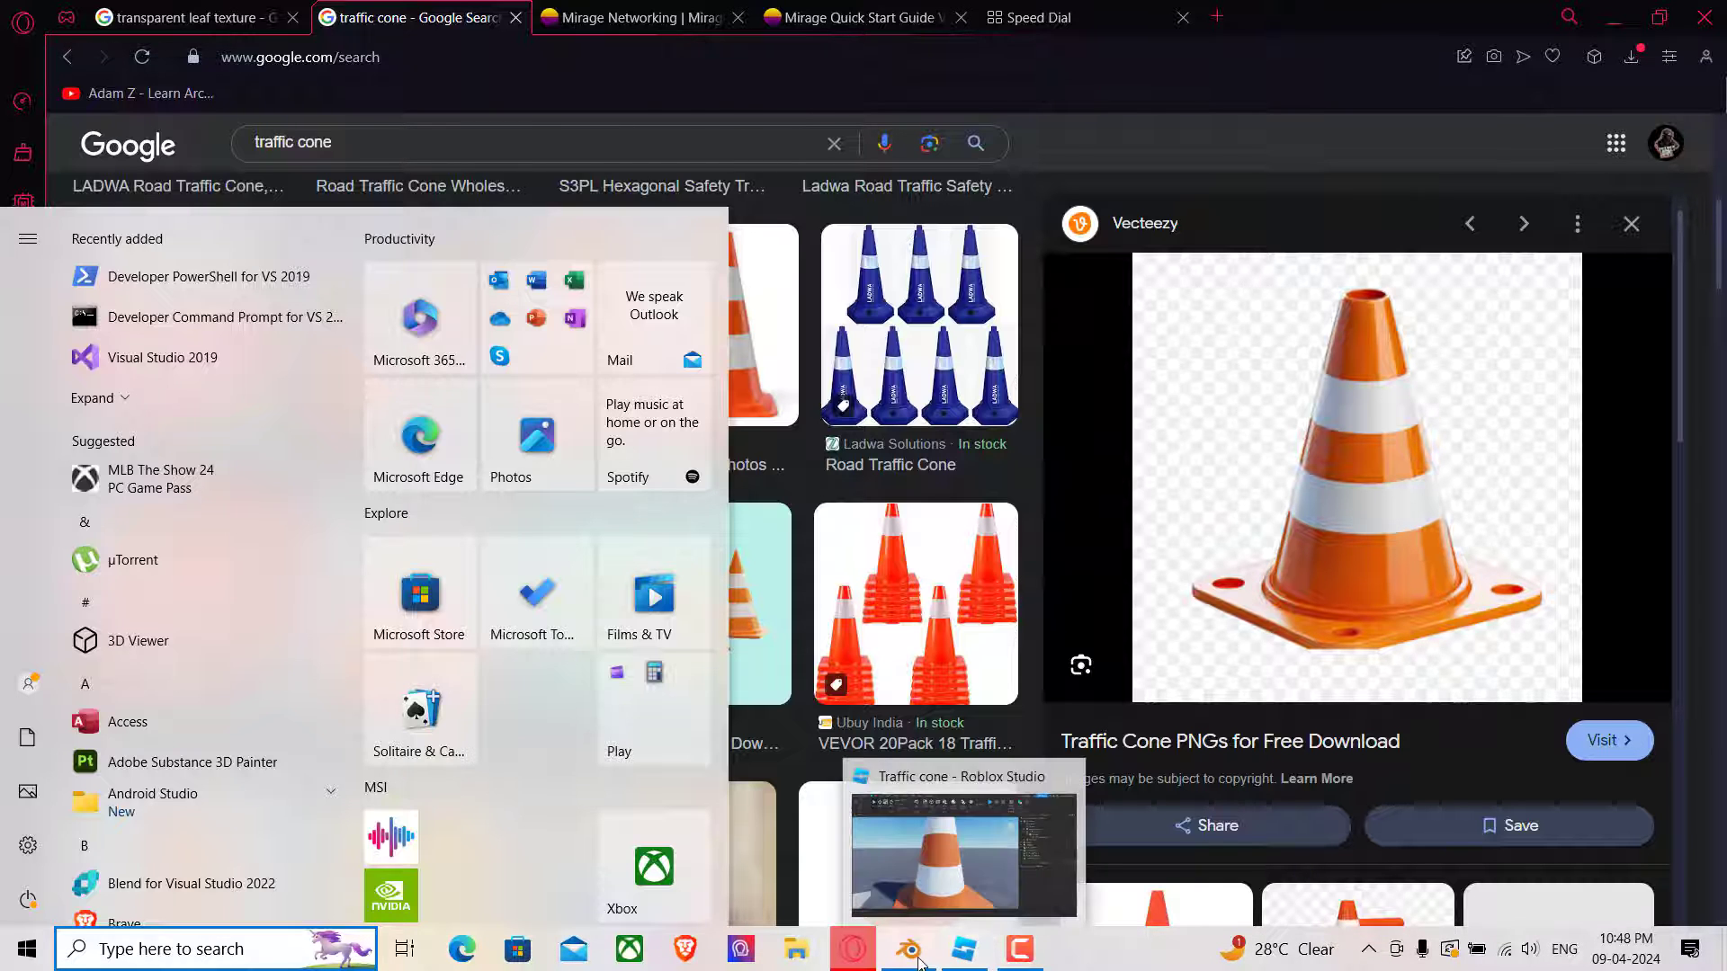
click(965, 951)
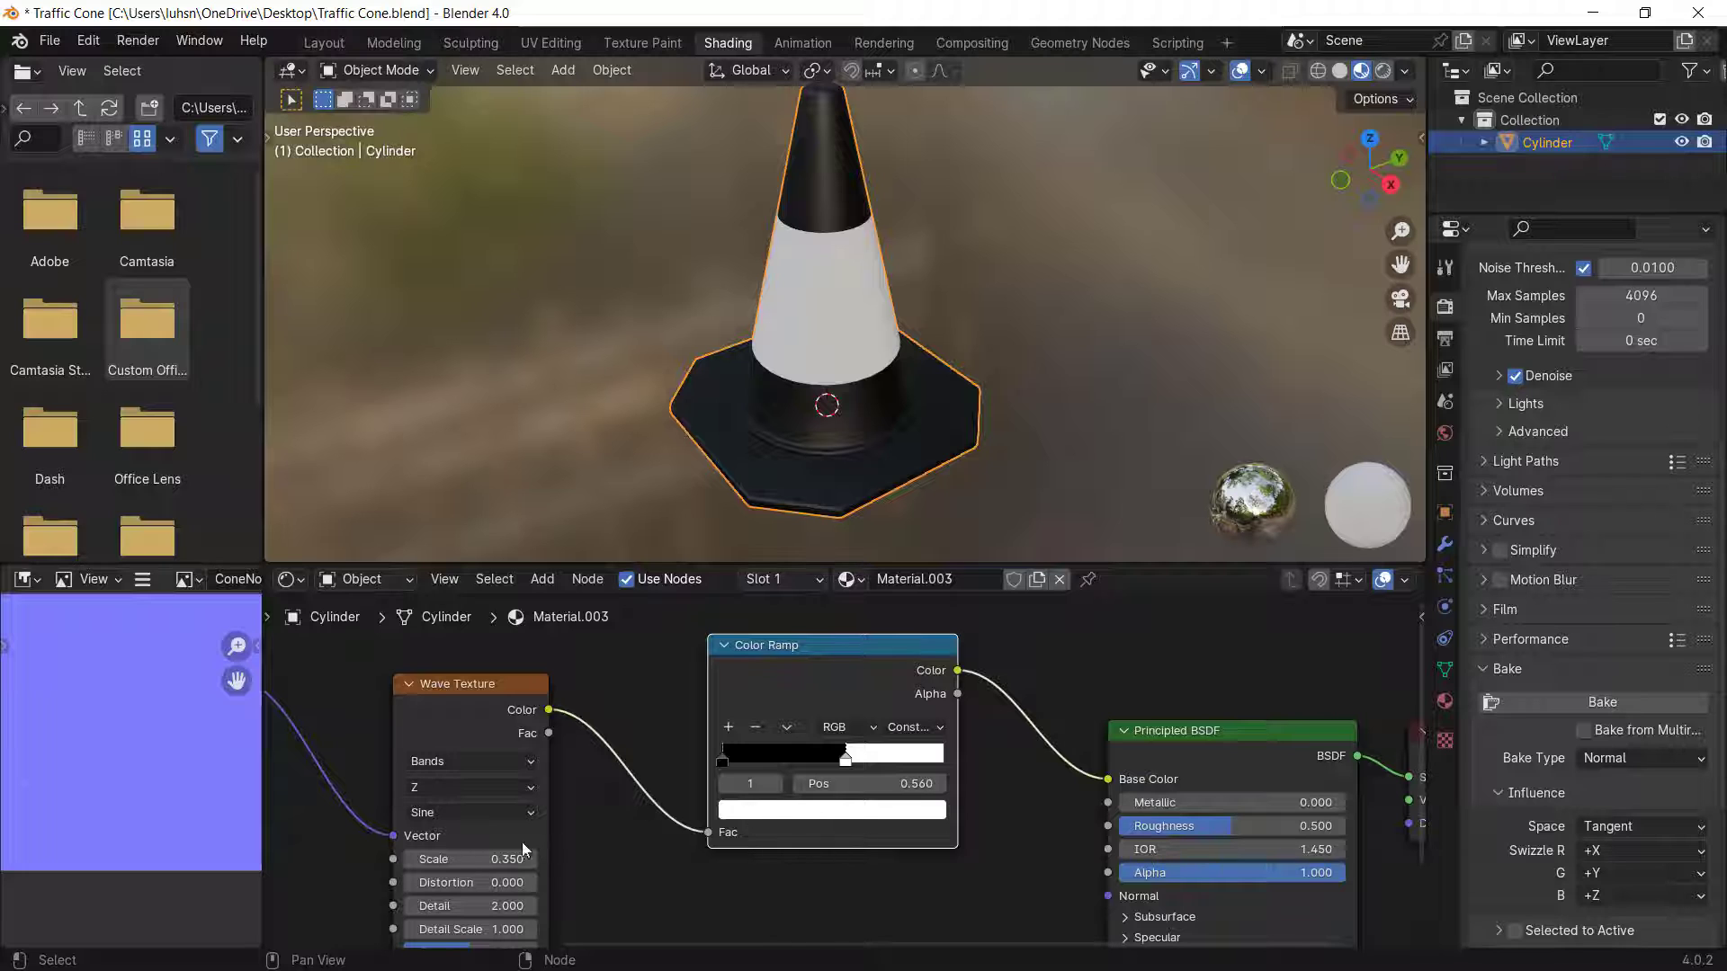
- Recolour the Color Ramp's black stop to orange-red with hue 0.016, saturation 0.956 and value 0.651
click(723, 758)
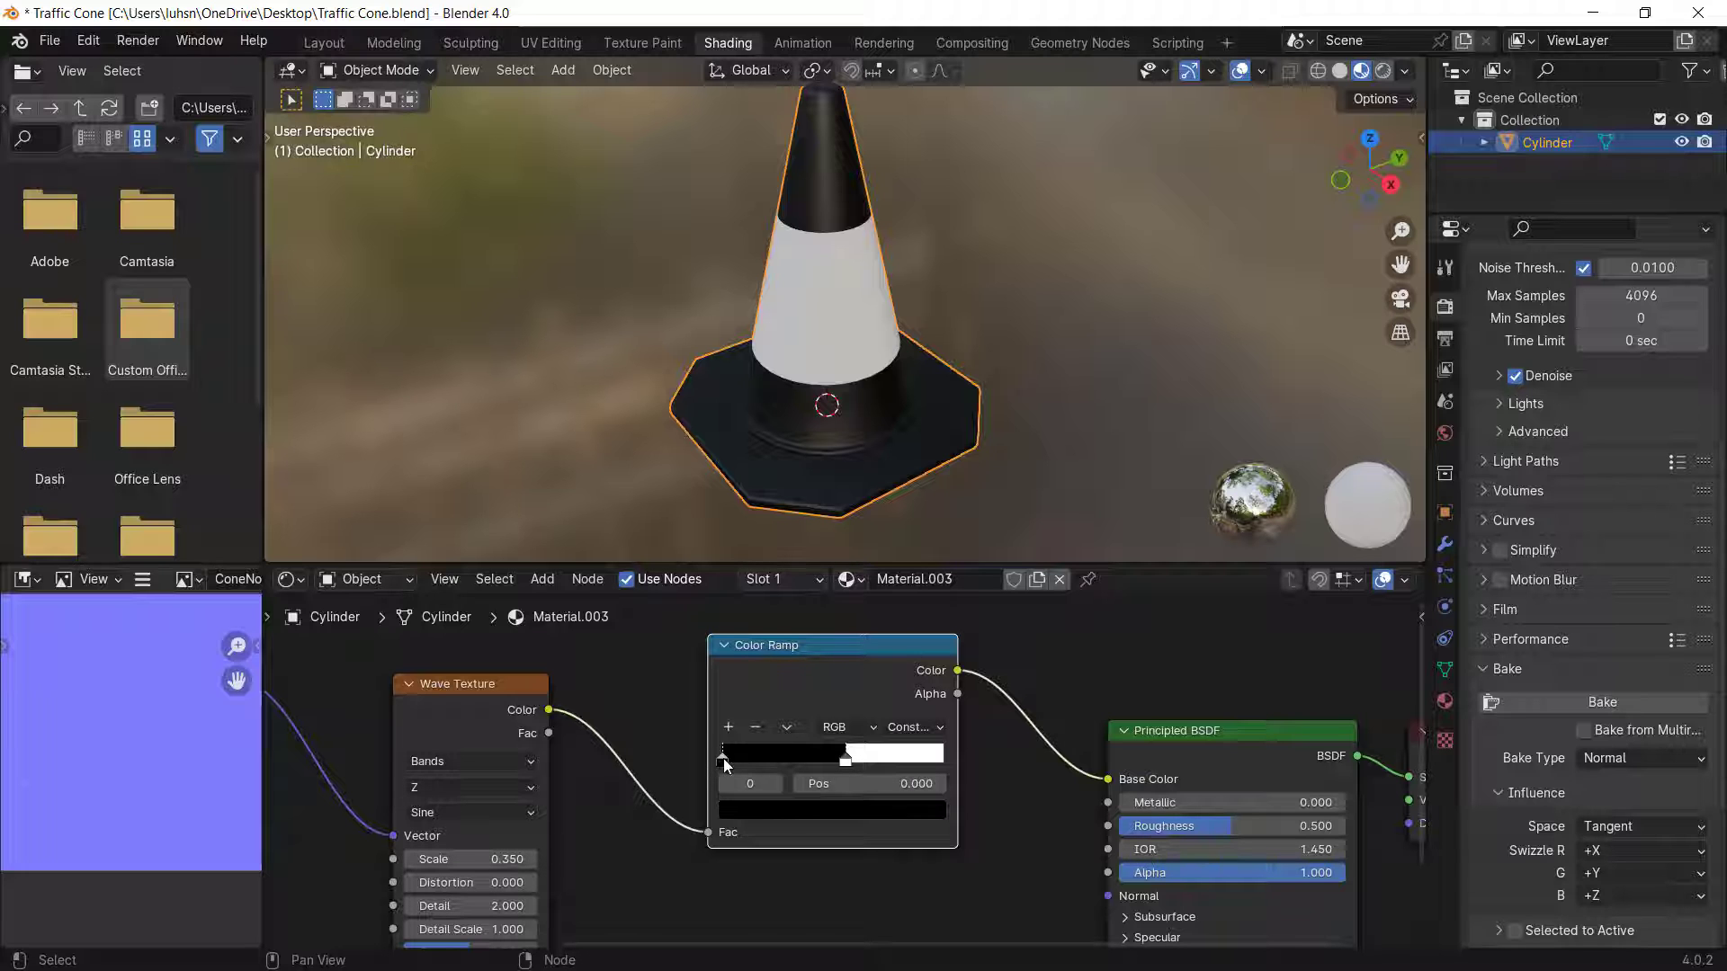
click(784, 811)
click(928, 490)
mouse_move(782, 655)
mouse_down()
mouse_move(797, 636)
mouse_move(801, 650)
mouse_up()
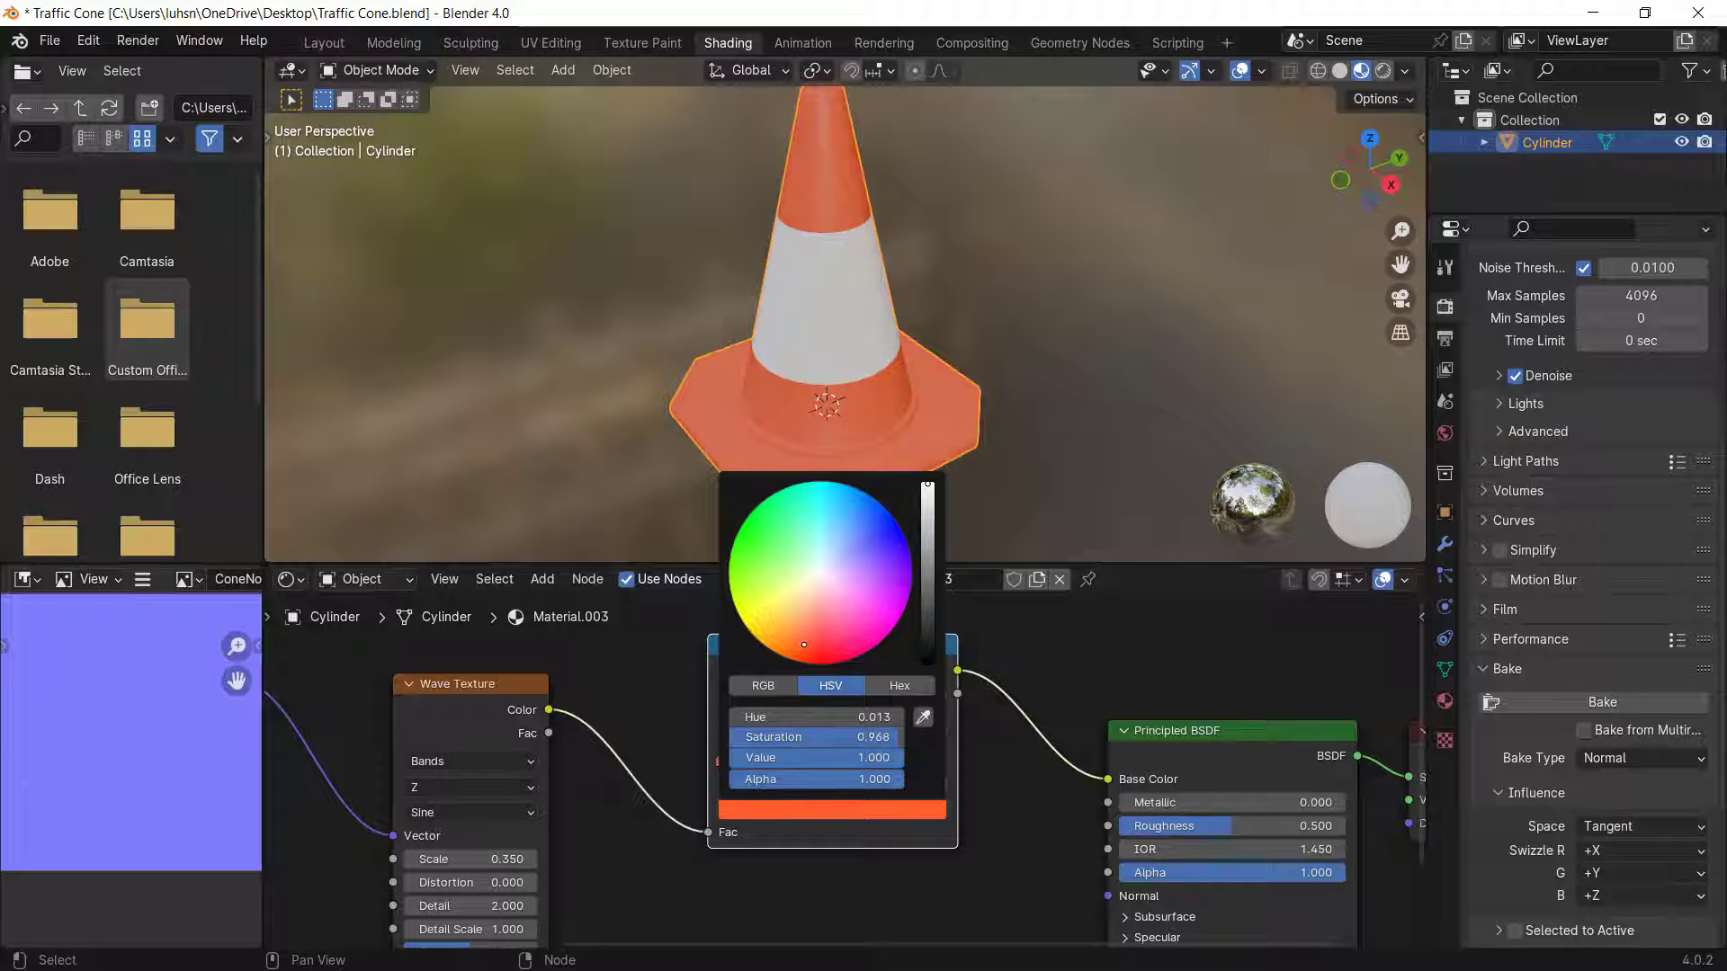
middle_drag(1079, 193, 1043, 162)
scroll(1043, 164, up, 1)
click(851, 815)
click(791, 644)
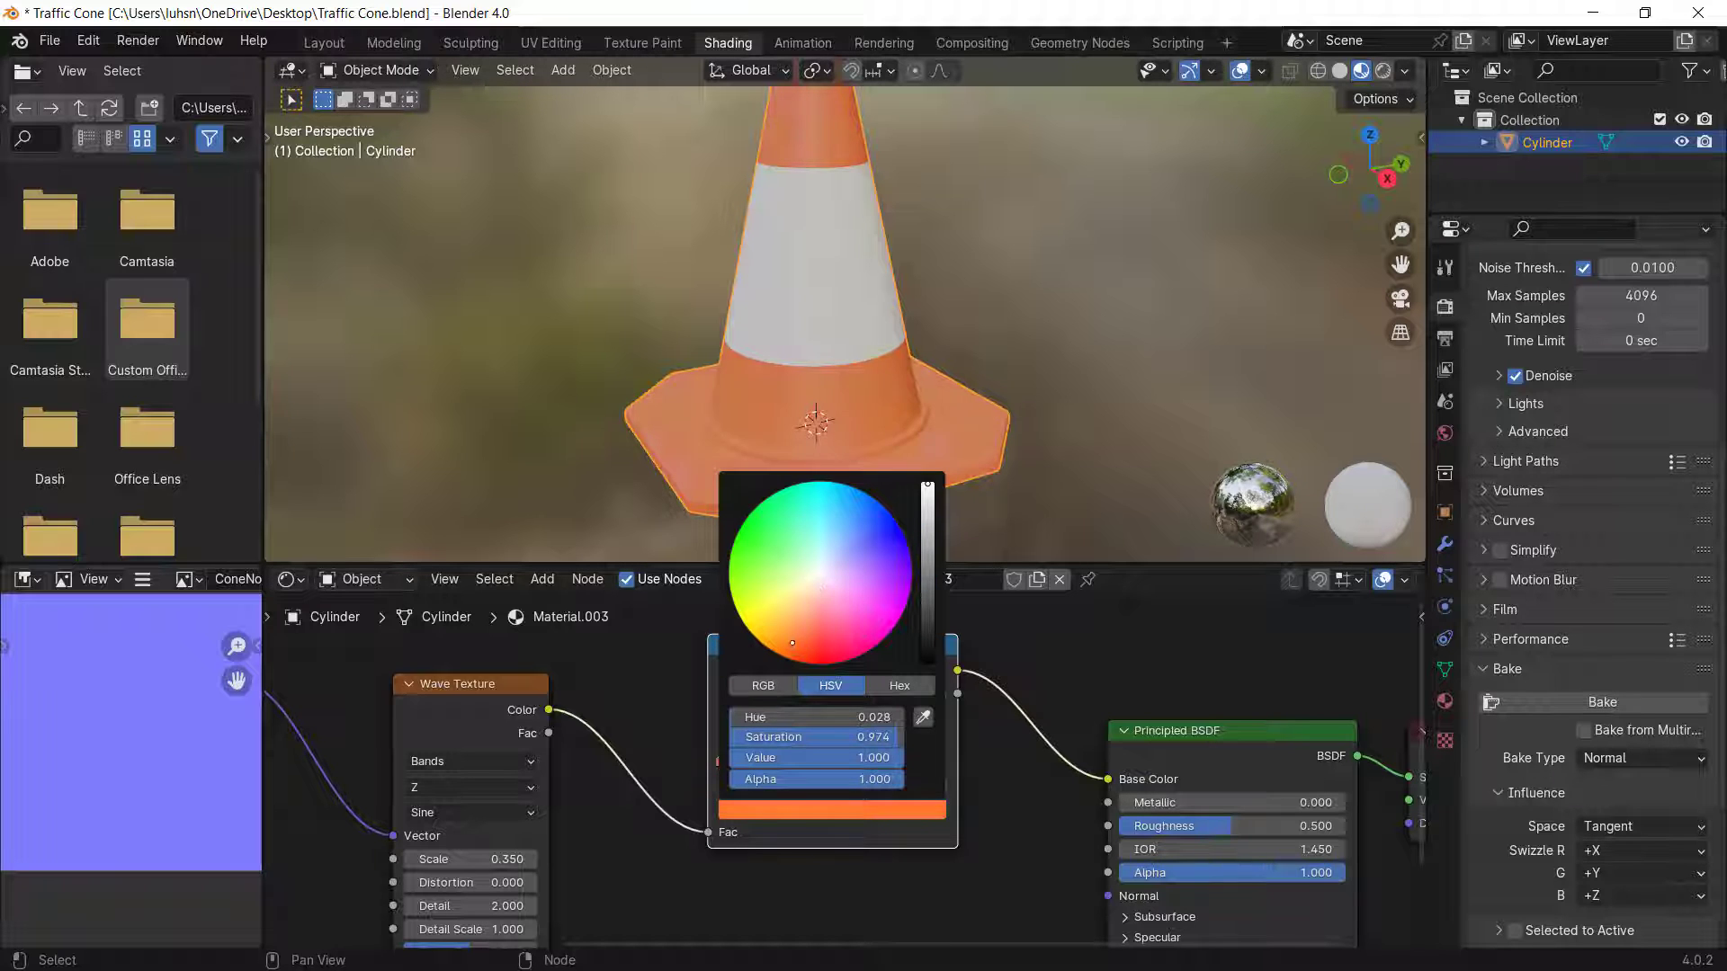
drag(809, 630, 808, 645)
drag(935, 491, 927, 514)
drag(791, 671, 806, 635)
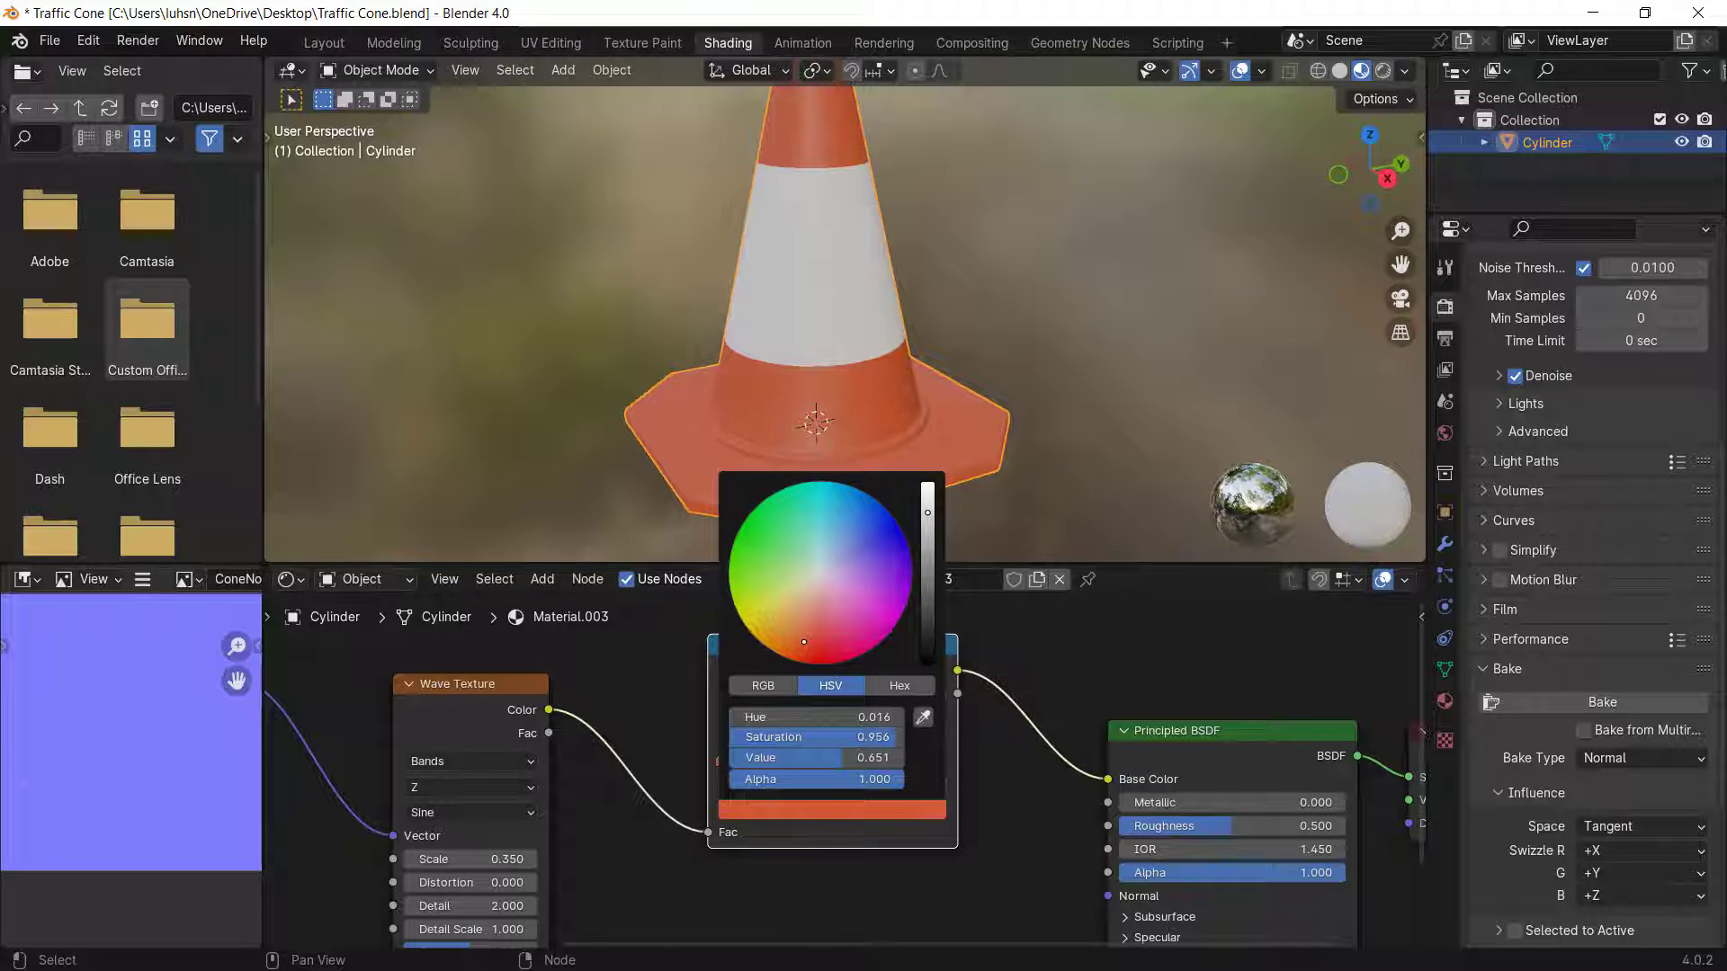
- Raise the Wave Texture's scale to 0.720 and move the Color Ramp's white stop to position 0.687
scroll(793, 349, down, 4)
scroll(786, 380, up, 2)
middle_drag(785, 381, 818, 360)
scroll(819, 360, up, 3)
drag(844, 760, 873, 762)
scroll(843, 467, down, 5)
middle_drag(844, 468, 779, 466)
drag(473, 854, 519, 854)
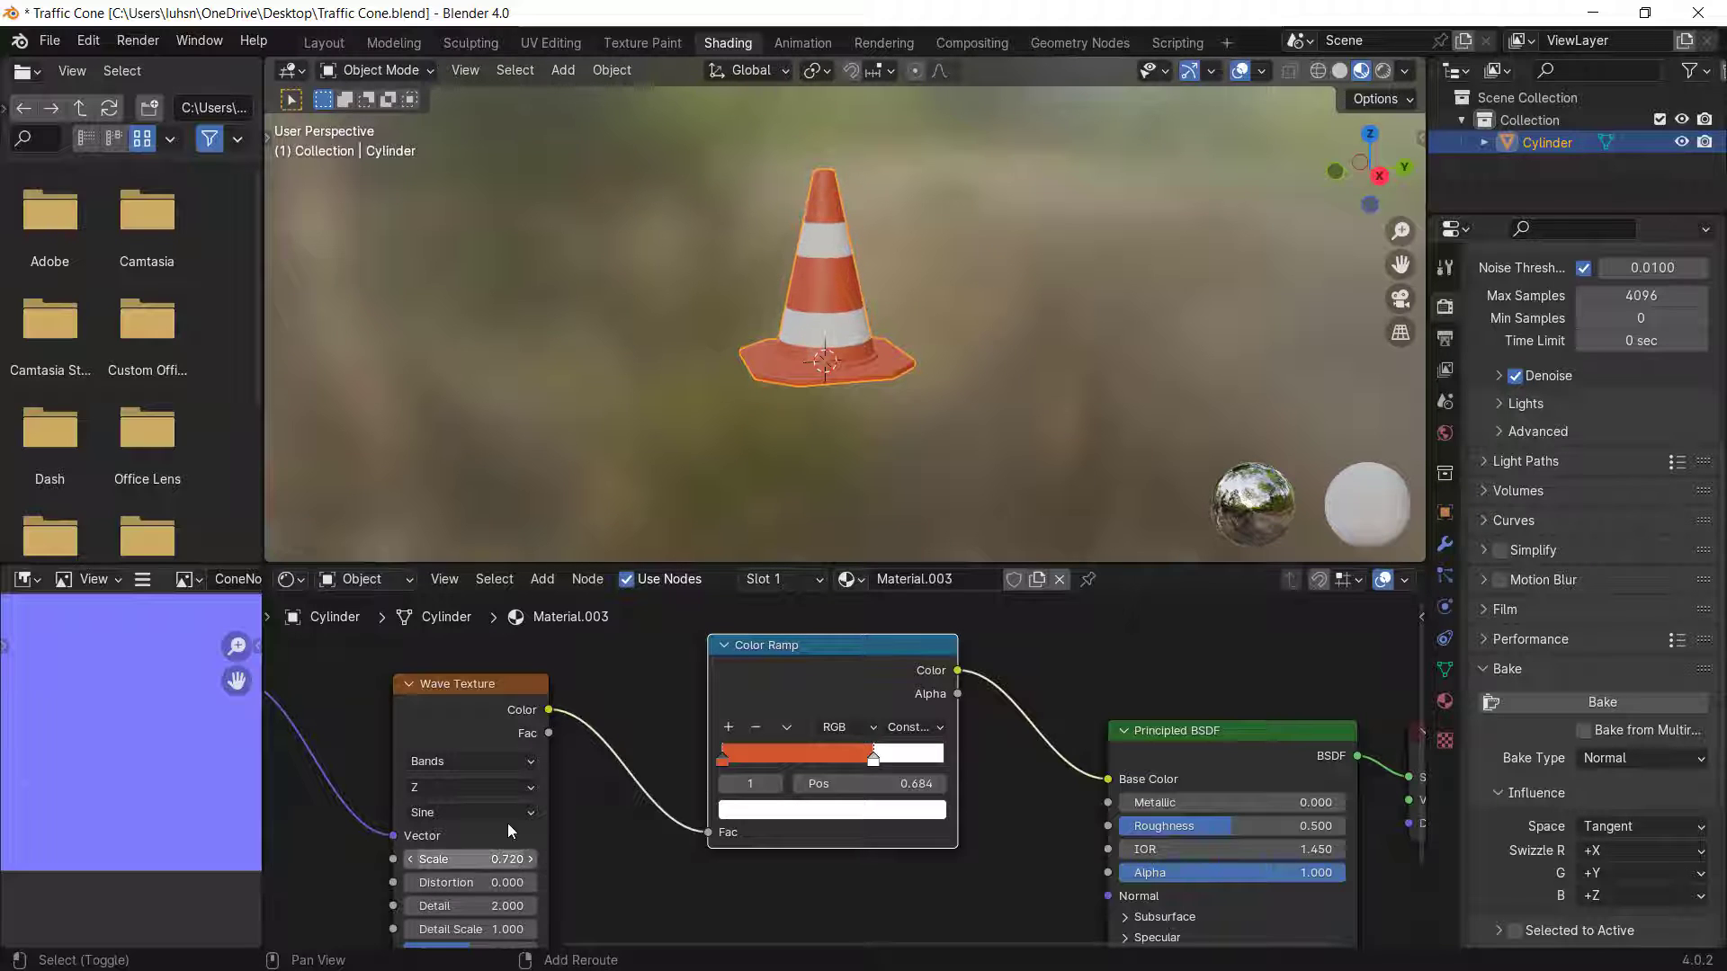
mouse_move(873, 759)
mouse_down()
mouse_move(824, 763)
mouse_move(917, 770)
mouse_move(867, 765)
mouse_up()
- Set the Wave Texture's phase offset to -0.620 to shift the stripes along the cone
scroll(599, 778, down, 1)
middle_drag(522, 836, 608, 722)
middle_drag(594, 829, 644, 794)
scroll(644, 793, up, 2)
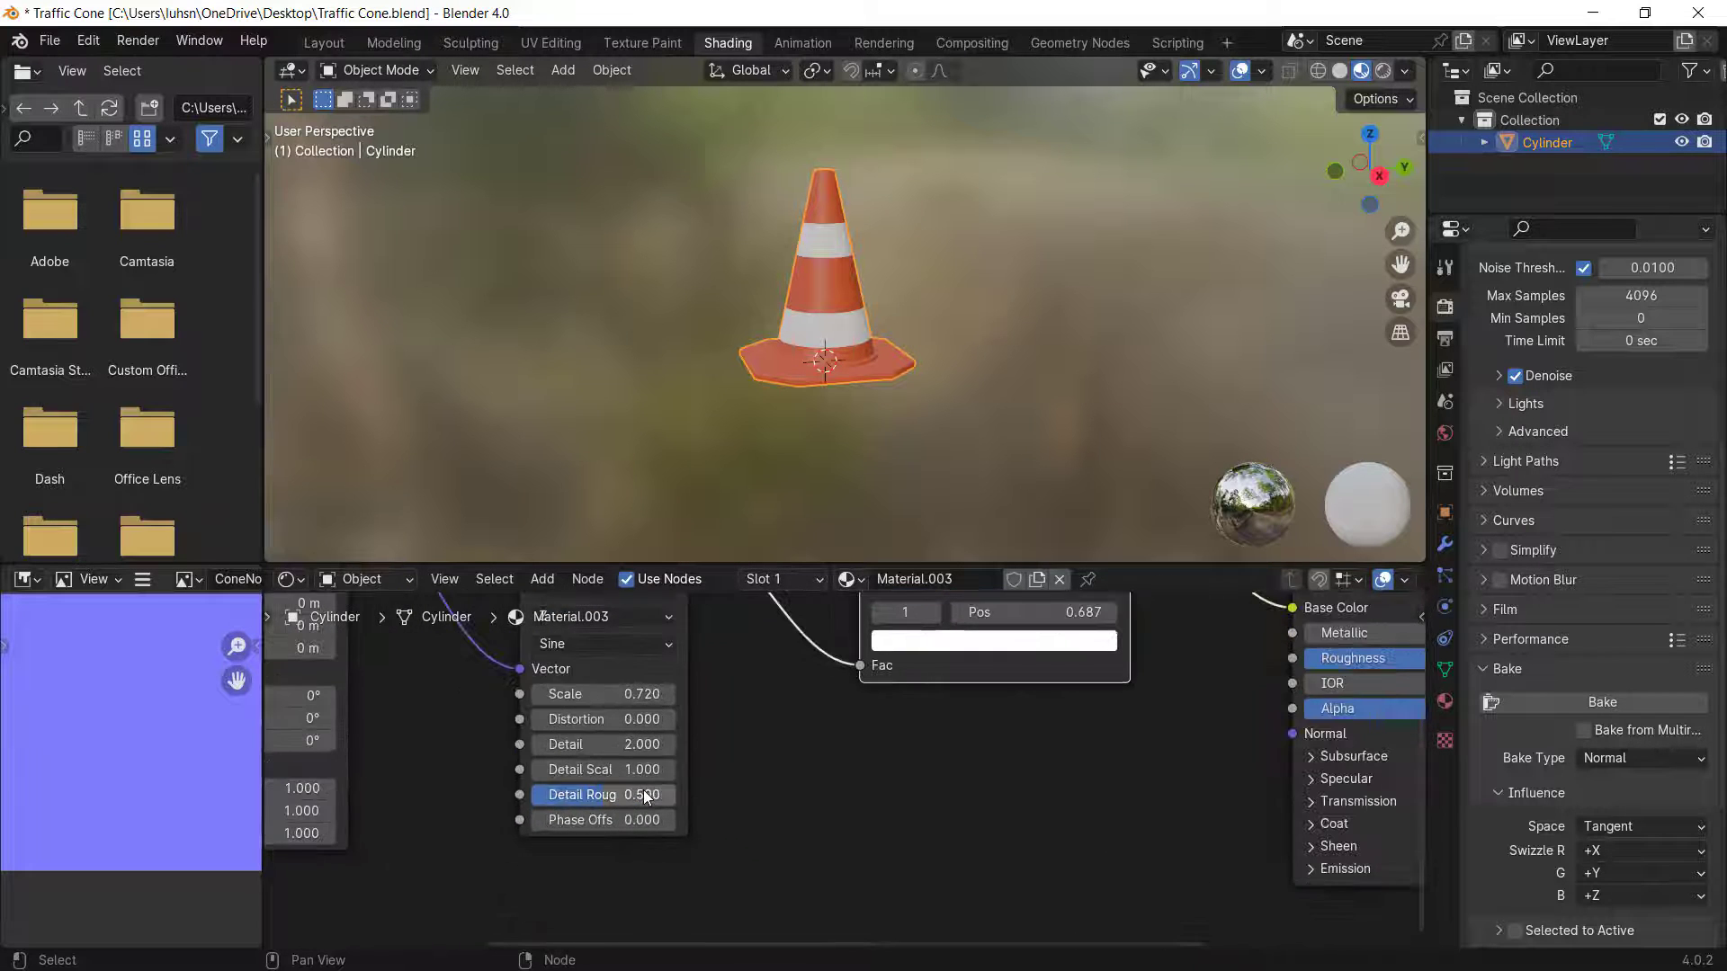
scroll(891, 267, up, 1)
middle_drag(904, 234, 824, 320)
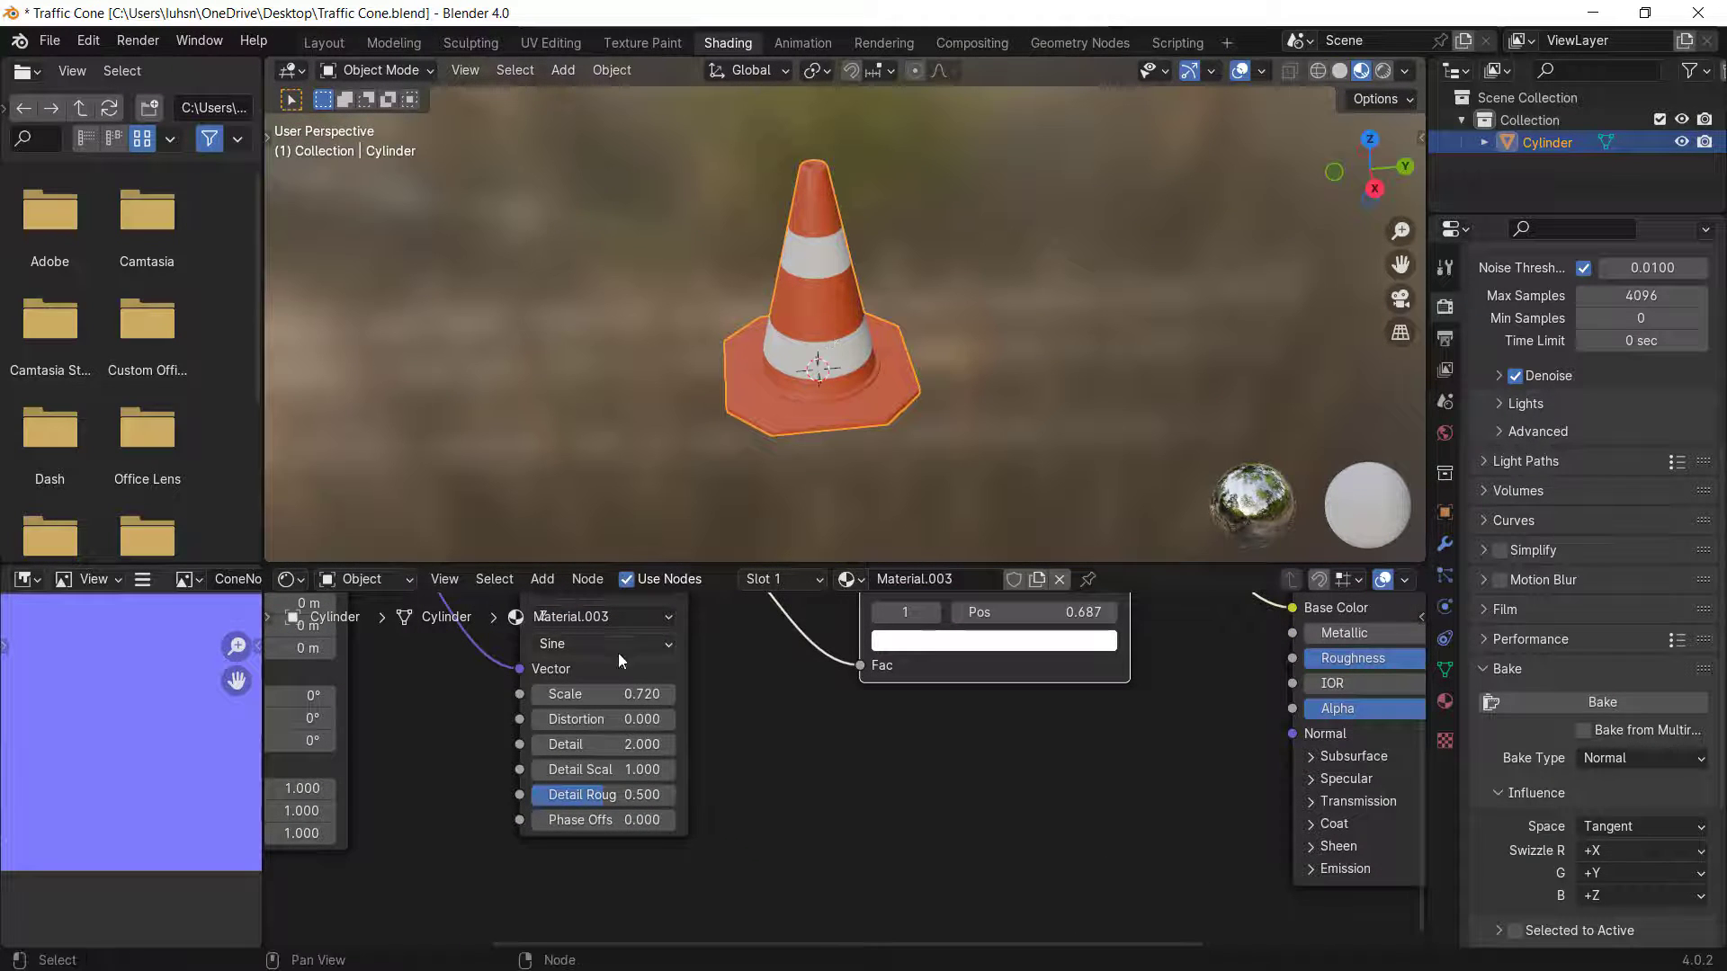
drag(594, 820, 459, 819)
shift+drag(621, 819, 575, 819)
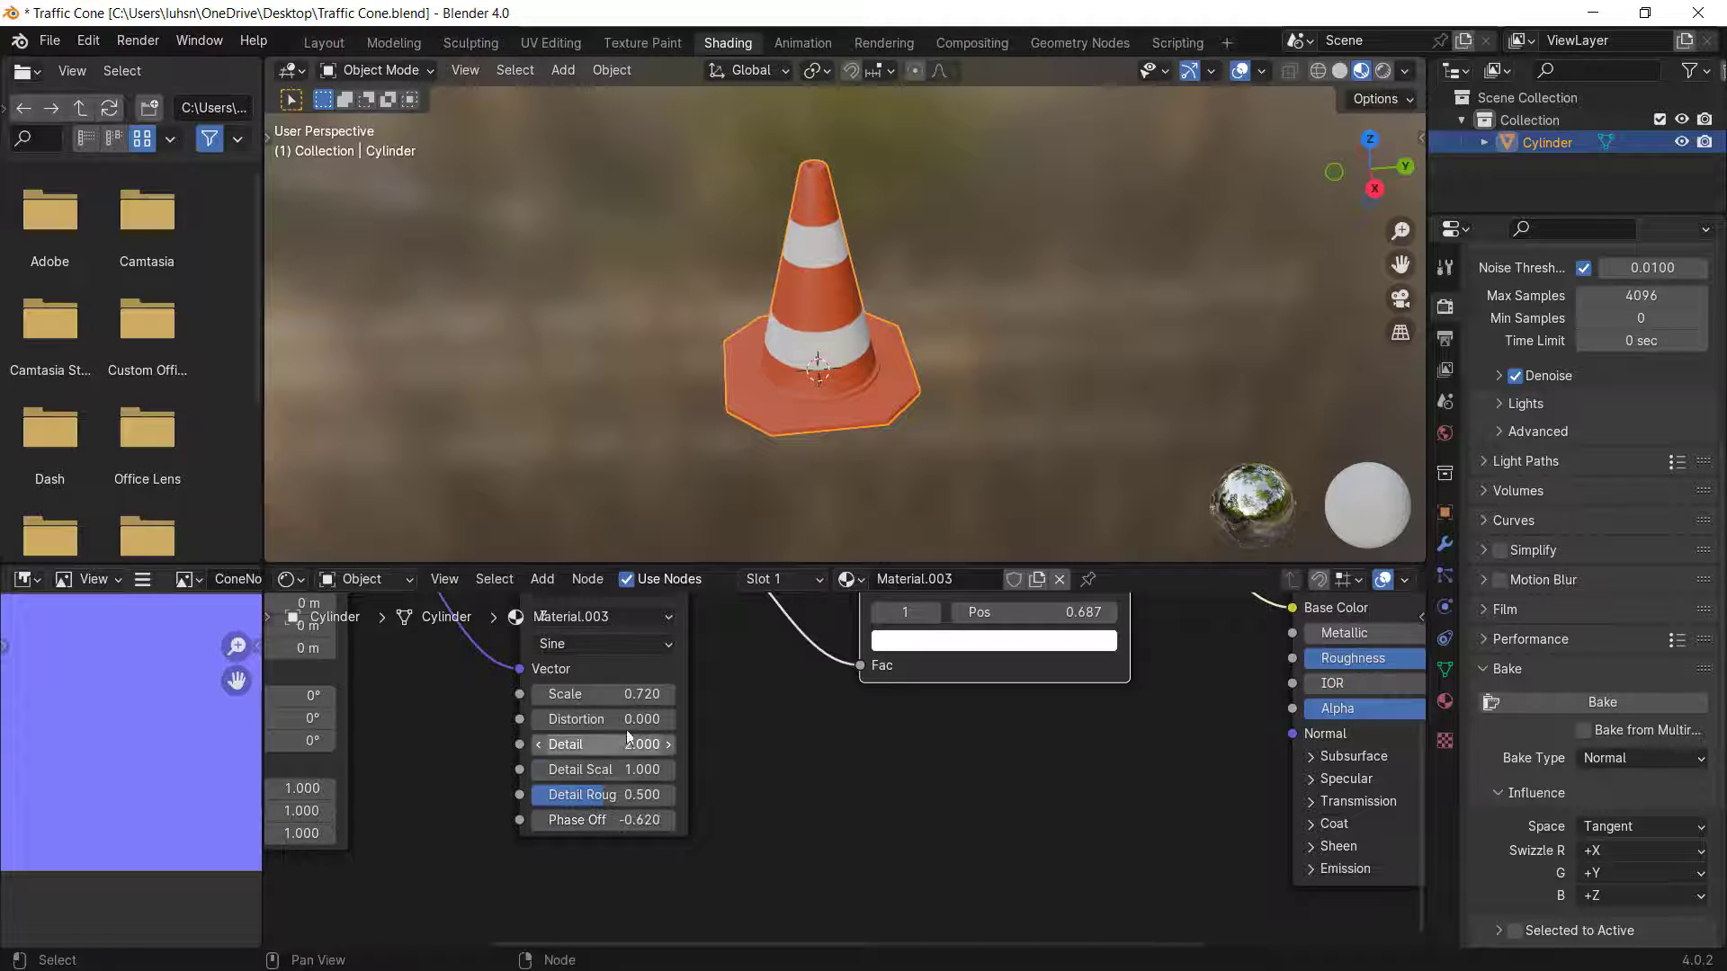
- Try adjusting the Mapping node's Z scale and inspect the effect on the cone's stripes
middle_drag(741, 743, 1000, 751)
middle_drag(730, 704, 847, 732)
middle_drag(733, 814, 826, 727)
shift+drag(761, 782, 705, 789)
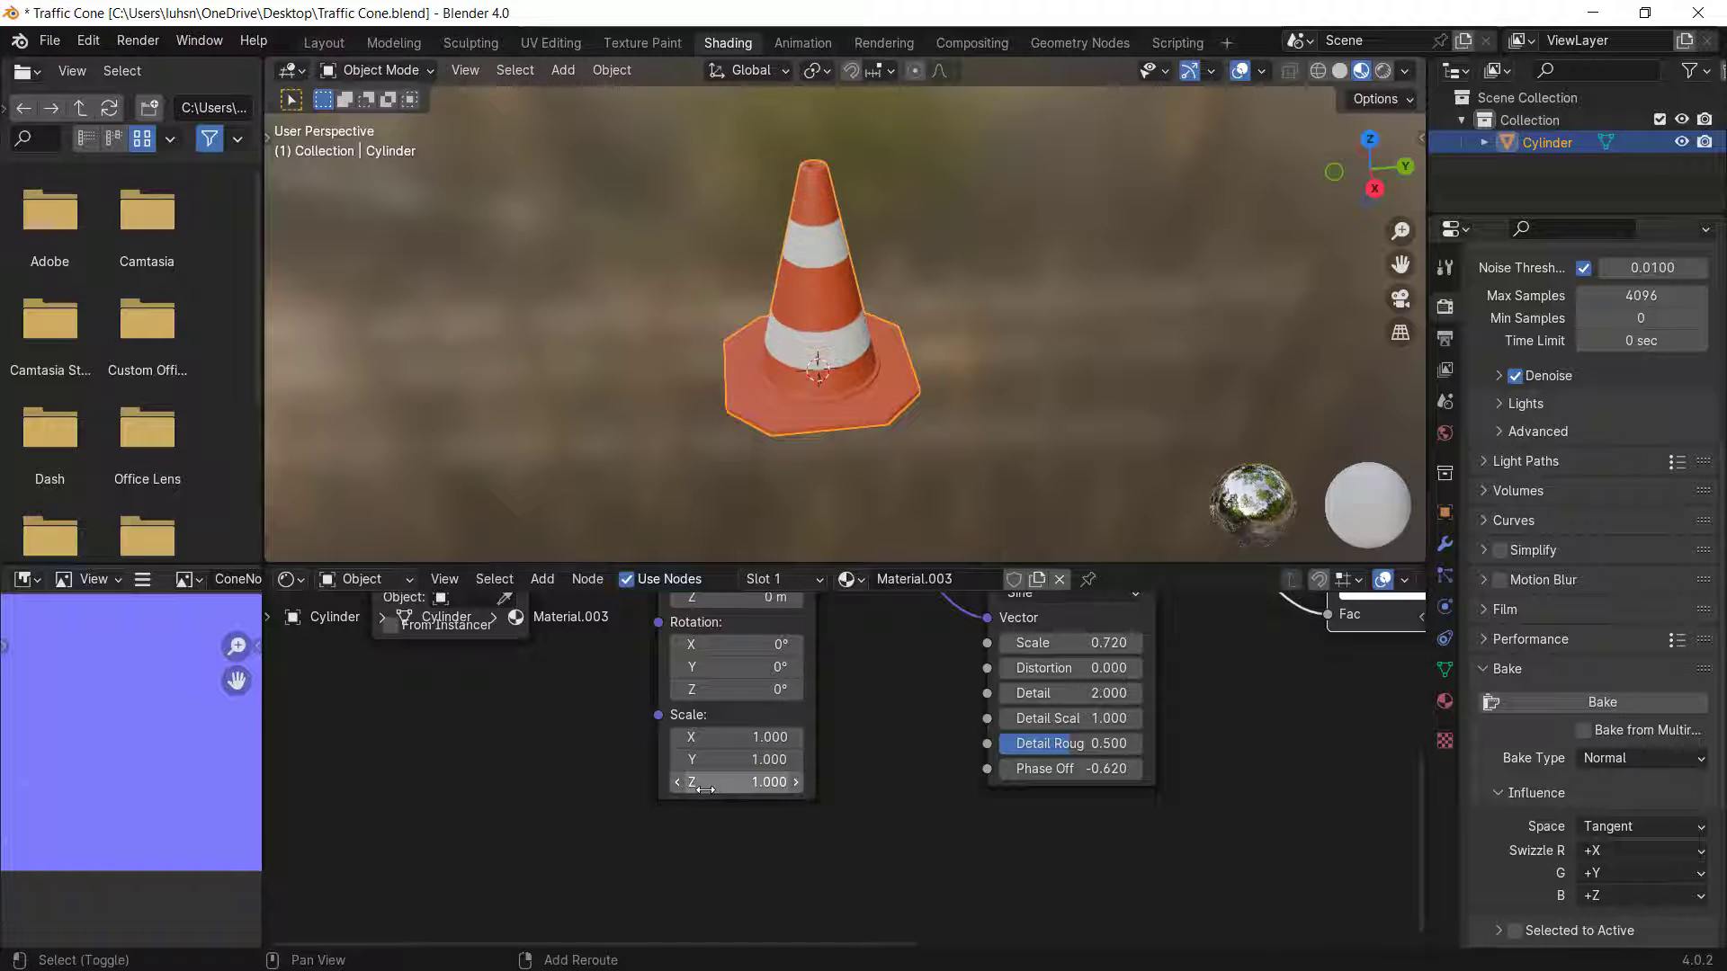
scroll(900, 327, down, 4)
scroll(917, 383, up, 3)
scroll(832, 392, down, 1)
shift+middle_drag(976, 378, 978, 418)
scroll(980, 422, up, 4)
scroll(1256, 785, down, 4)
- Try shifting the Color Ramp's orange stop and box-select all the nodes of the material
middle_drag(1309, 703, 1005, 789)
scroll(1015, 682, up, 3)
drag(1017, 687, 1077, 691)
scroll(1021, 771, down, 6)
middle_drag(1060, 780, 882, 714)
scroll(917, 665, up, 4)
middle_drag(937, 629, 990, 767)
scroll(1069, 779, down, 9)
drag(1184, 809, 307, 692)
scroll(964, 358, down, 3)
scroll(964, 358, up, 1)
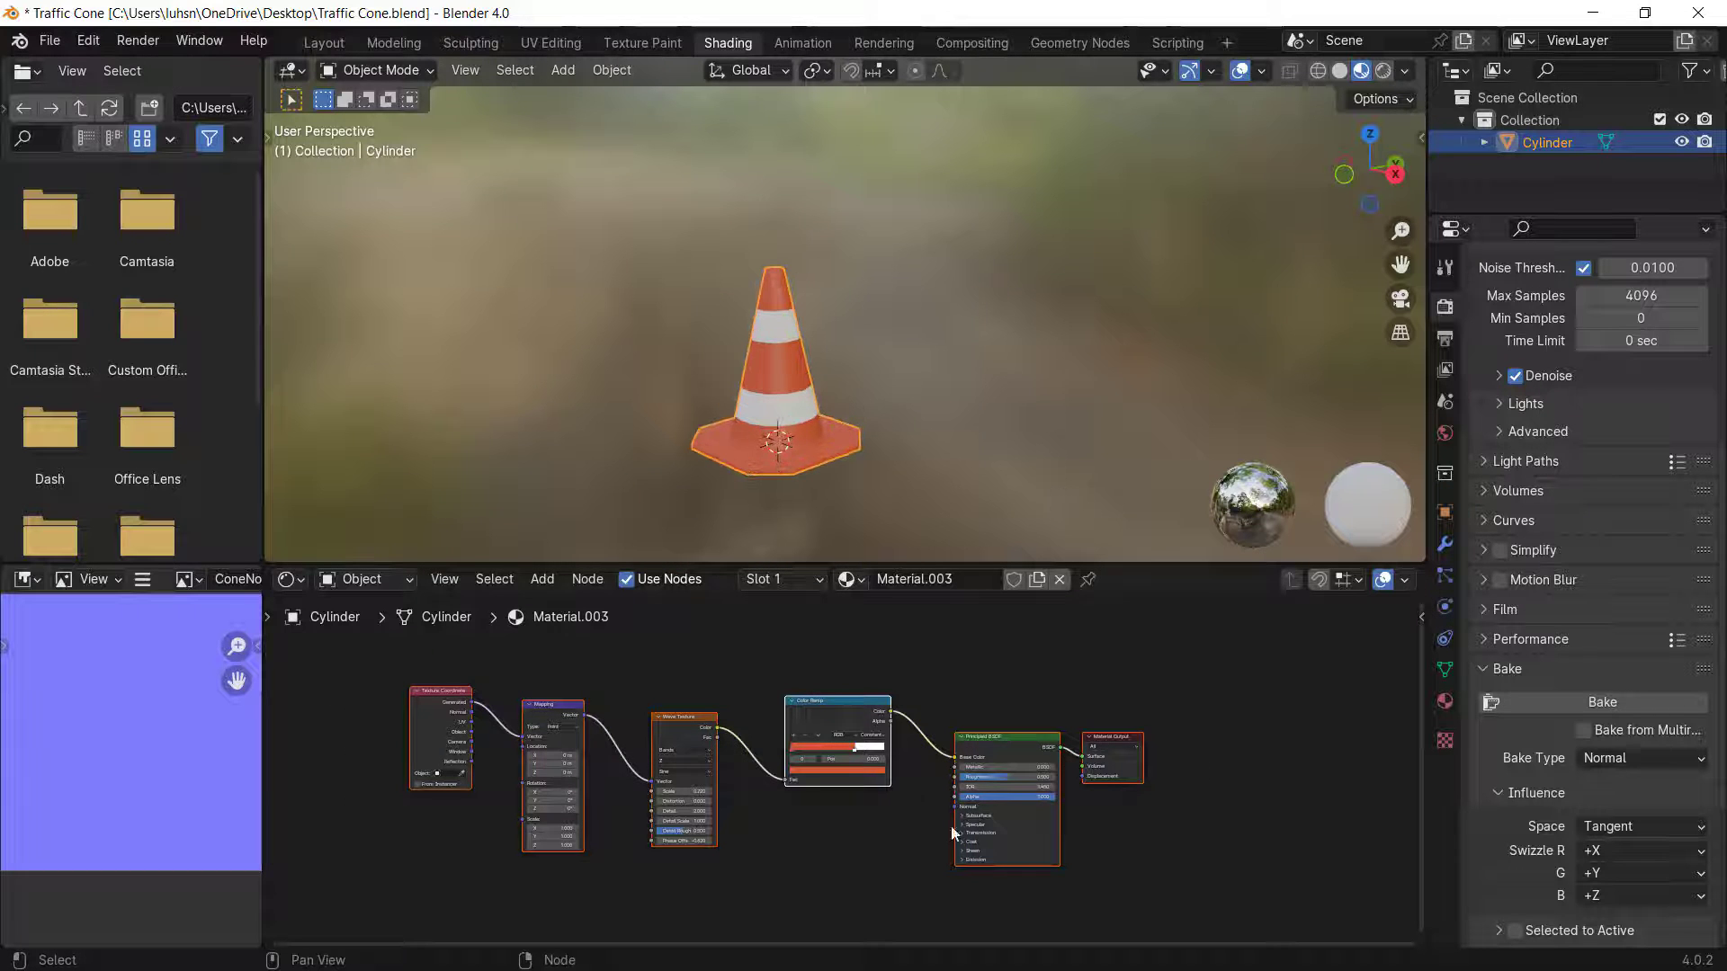
- Lower the Principled BSDF's roughness to 0.275 to make the cone glossier
scroll(899, 702, up, 3)
scroll(810, 243, up, 6)
scroll(842, 294, down, 2)
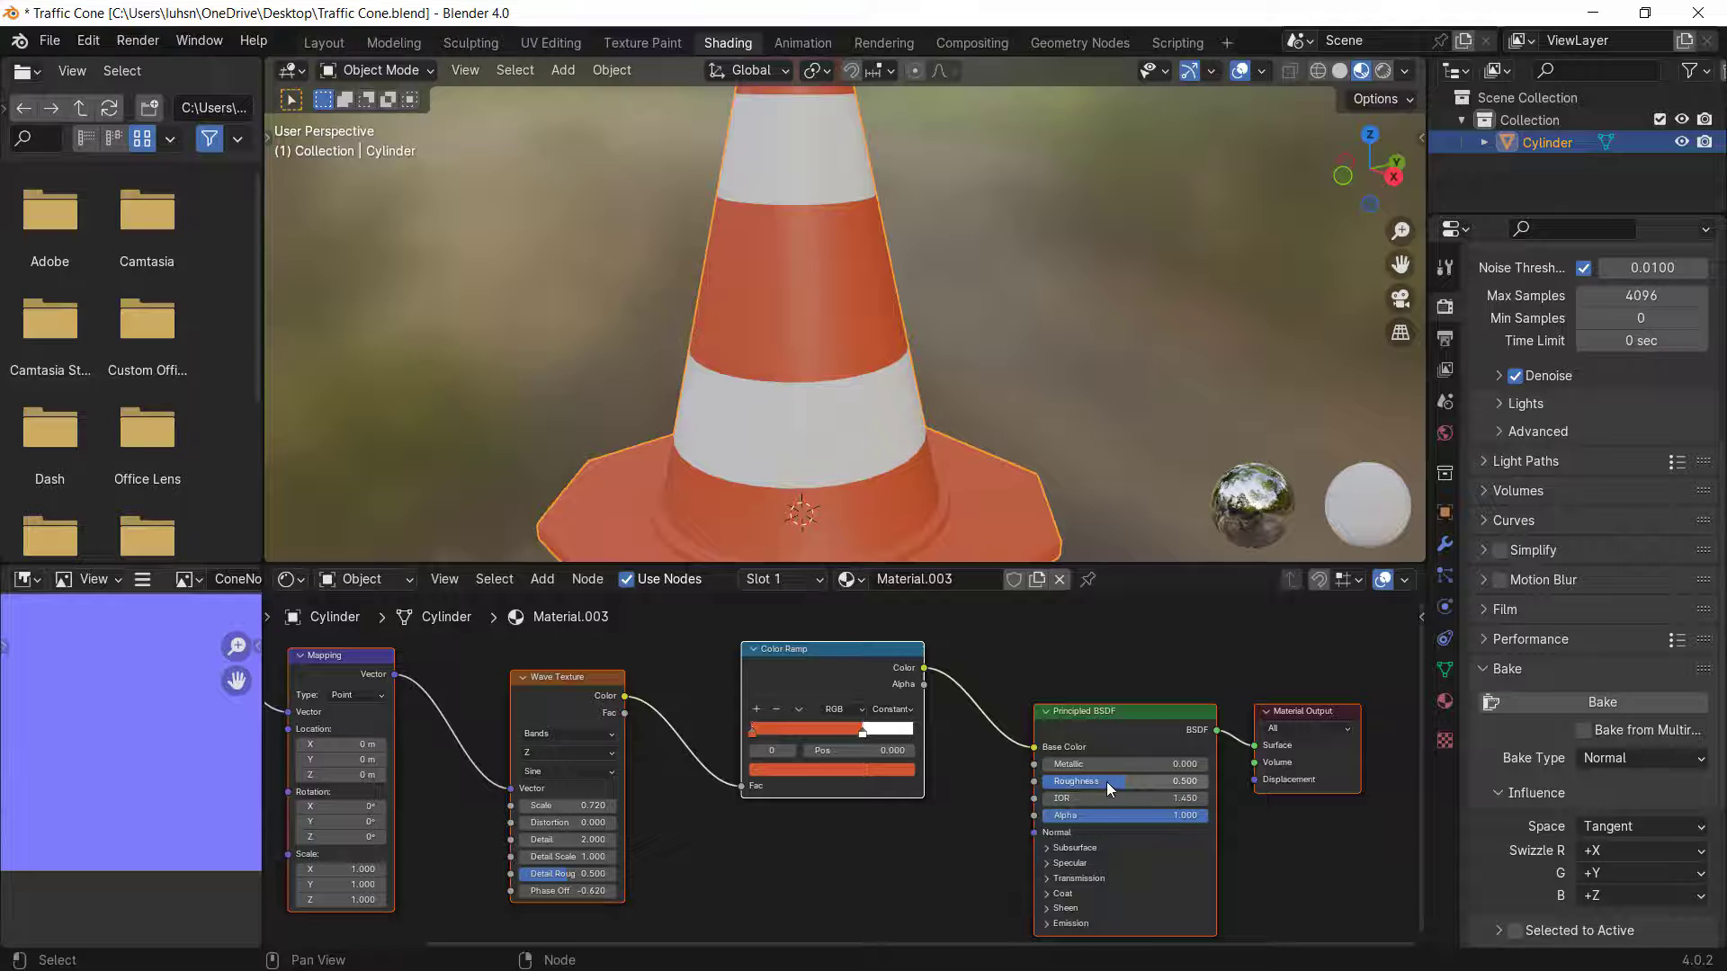
drag(1128, 781, 1064, 780)
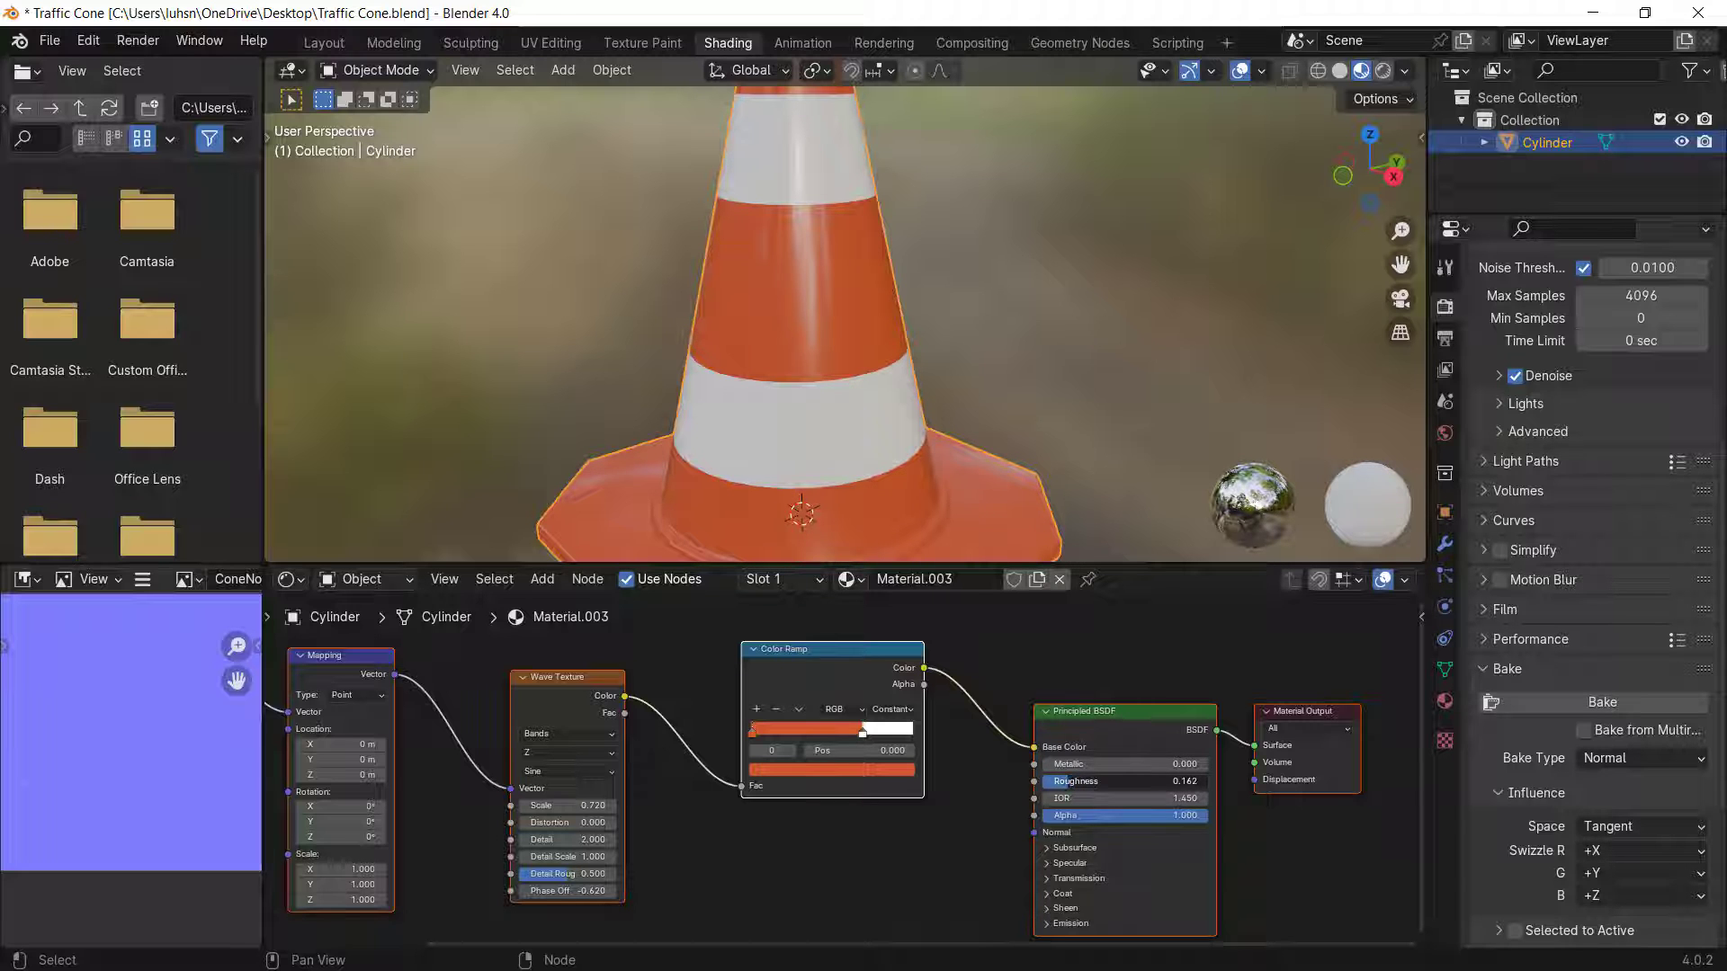
scroll(849, 241, down, 6)
mouse_move(849, 241)
middle_down()
mouse_move(767, 293)
mouse_move(864, 222)
middle_up()
scroll(865, 222, up, 4)
drag(1094, 781, 1108, 781)
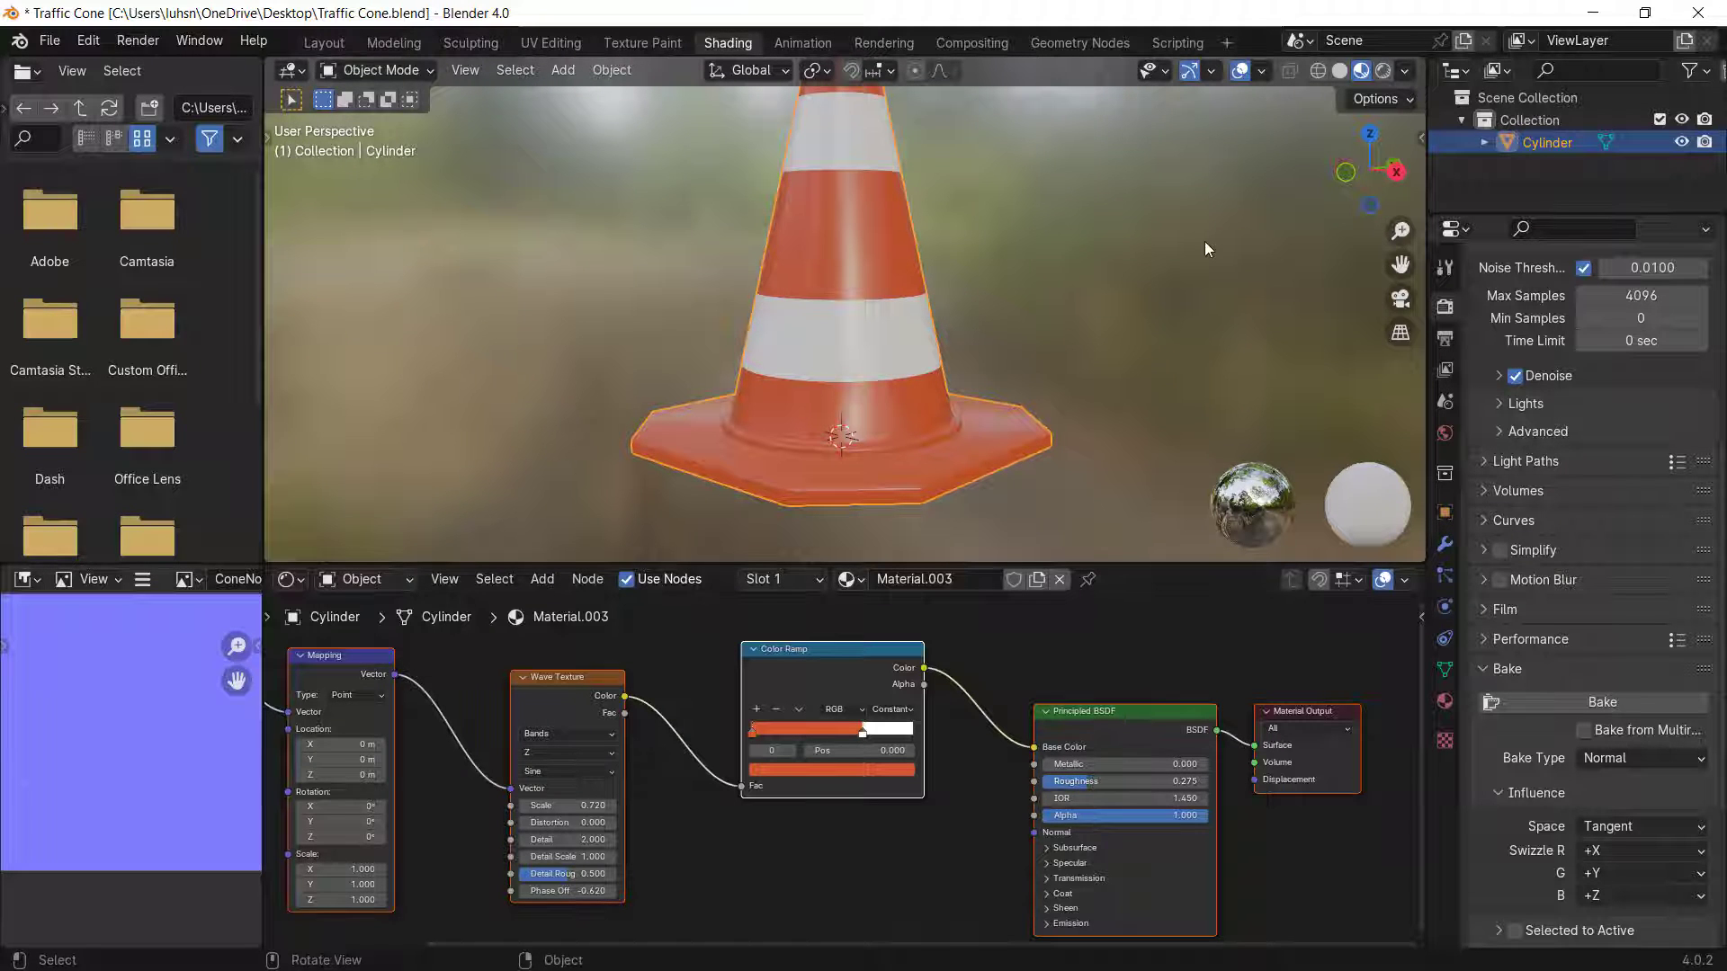
scroll(1169, 261, down, 3)
scroll(1017, 818, down, 2)
scroll(981, 667, down, 3)
middle_drag(915, 815, 939, 711)
scroll(952, 814, up, 3)
middle_drag(954, 814, 973, 722)
scroll(980, 662, up, 2)
scroll(979, 661, down, 1)
middle_drag(979, 660, 934, 712)
key(shift+d)
right_click(879, 747)
key(ctrl+z)
- Duplicate the Color Ramp node below the original and connect the Wave Texture's Color output to its Fac input
click(809, 614)
key(g)
right_click(886, 753)
key(shift+d)
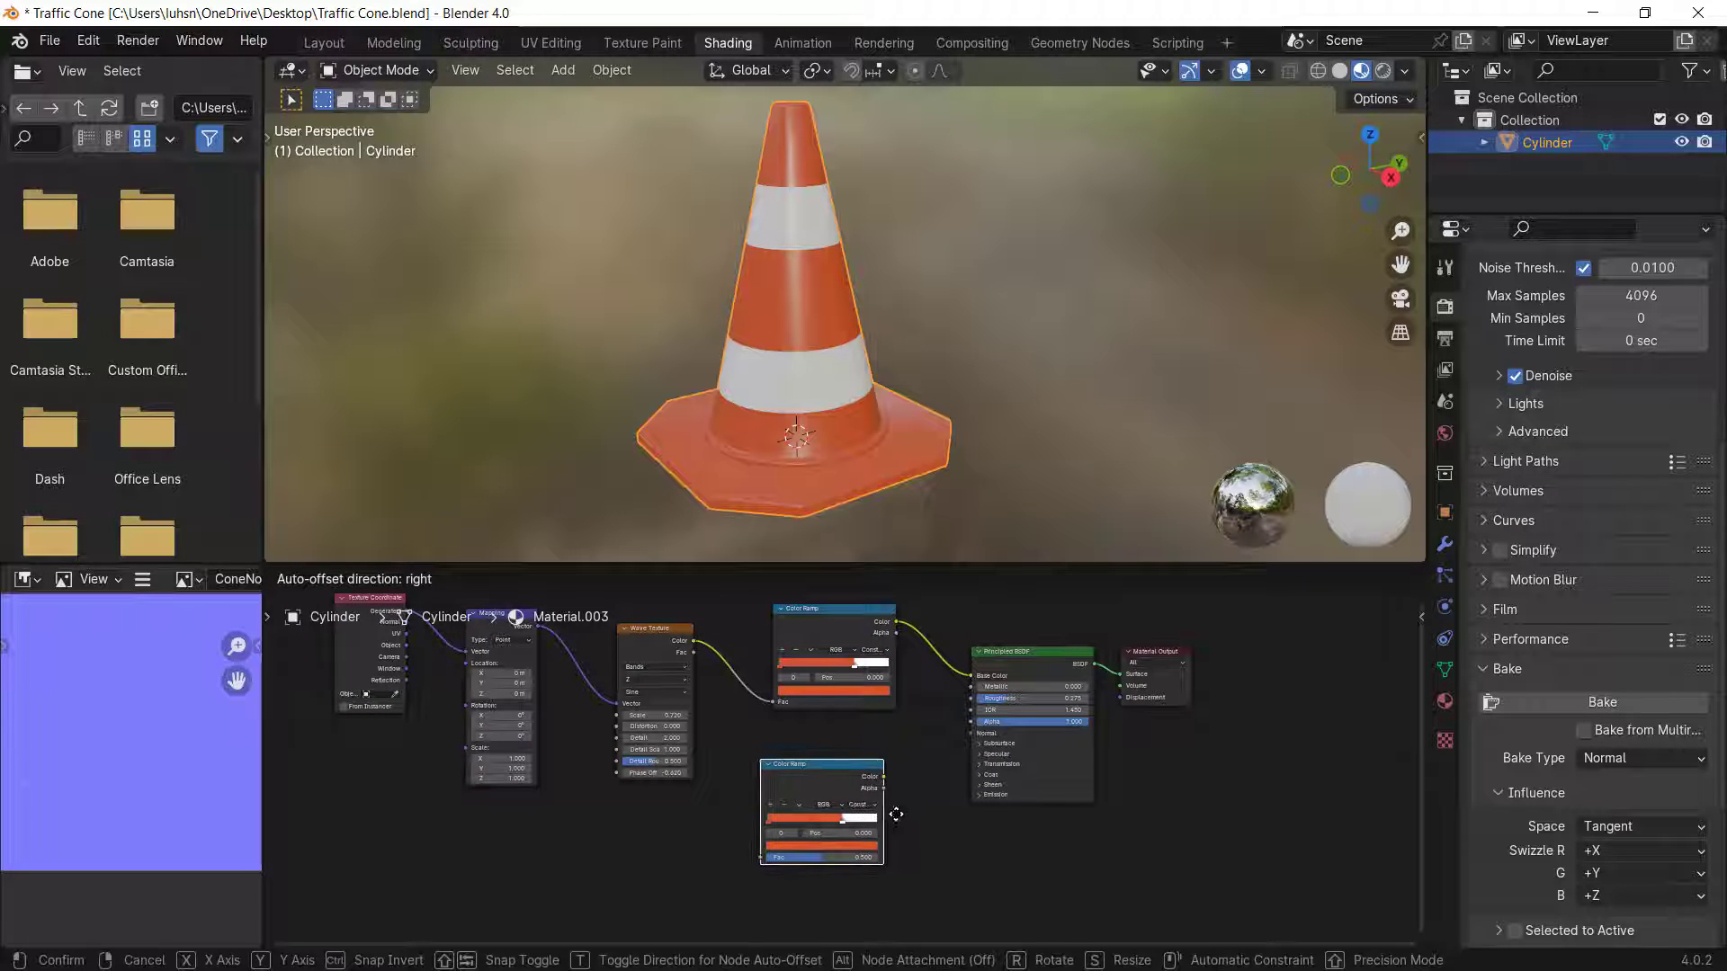
click(898, 815)
drag(690, 642, 772, 857)
scroll(792, 854, up, 4)
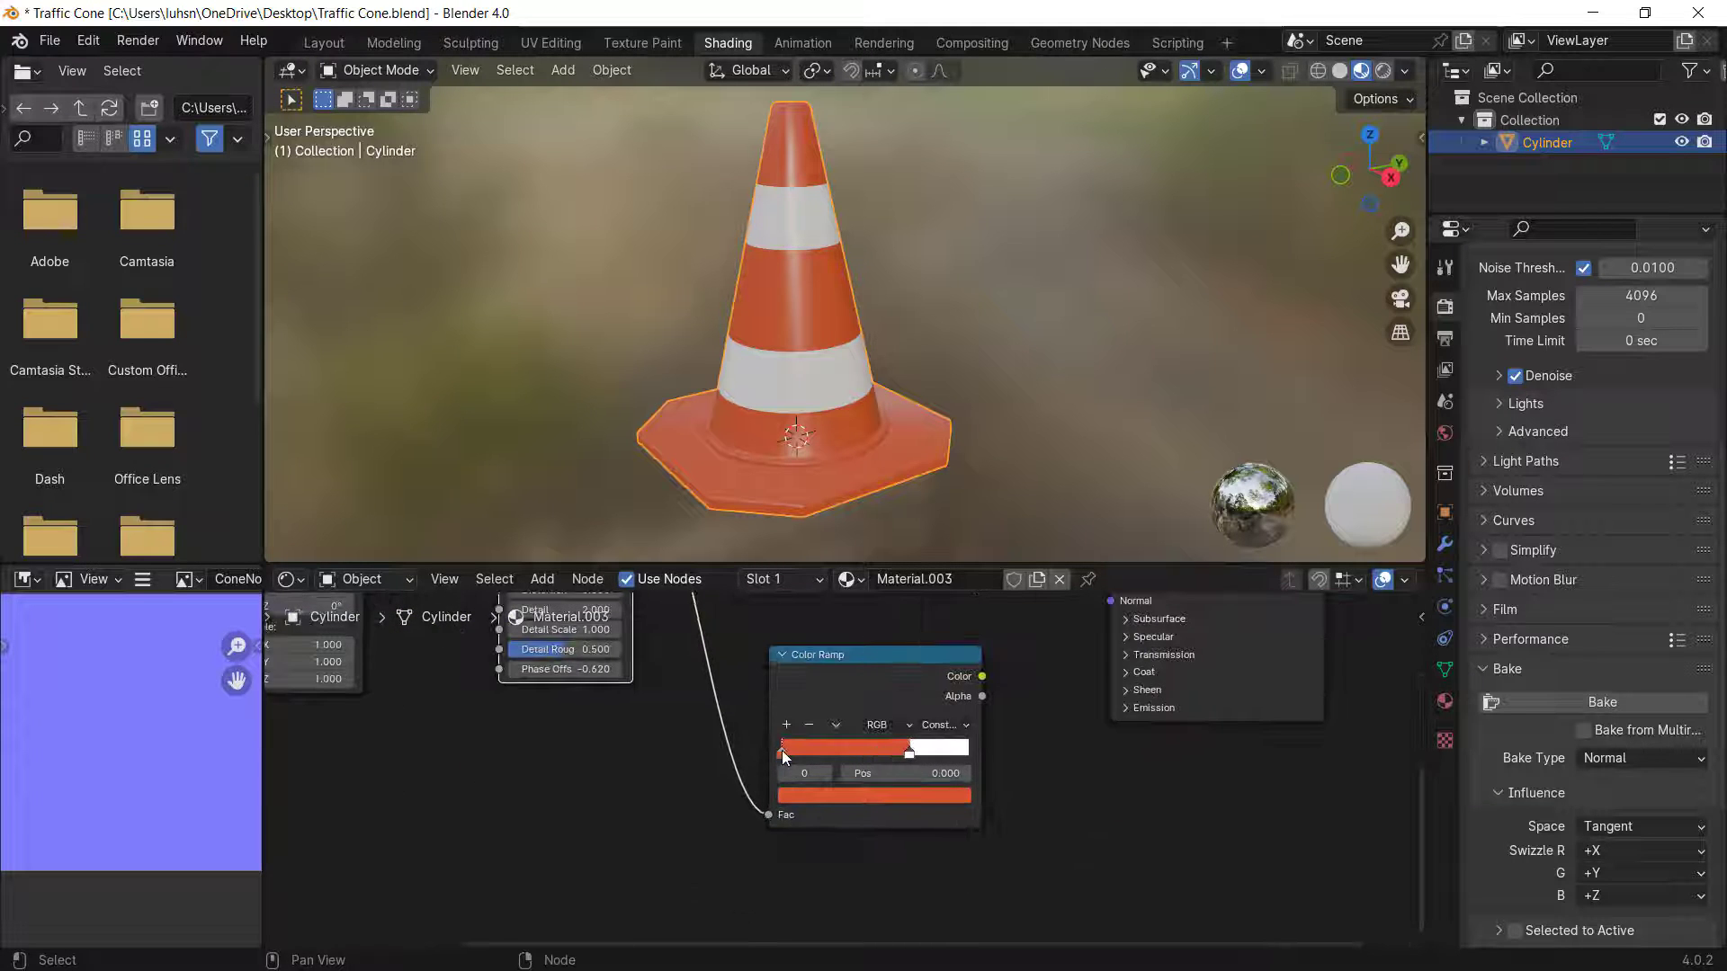
- Recolour the duplicated Color Ramp's orange stop to black and shift the node left to make room beside it
click(803, 797)
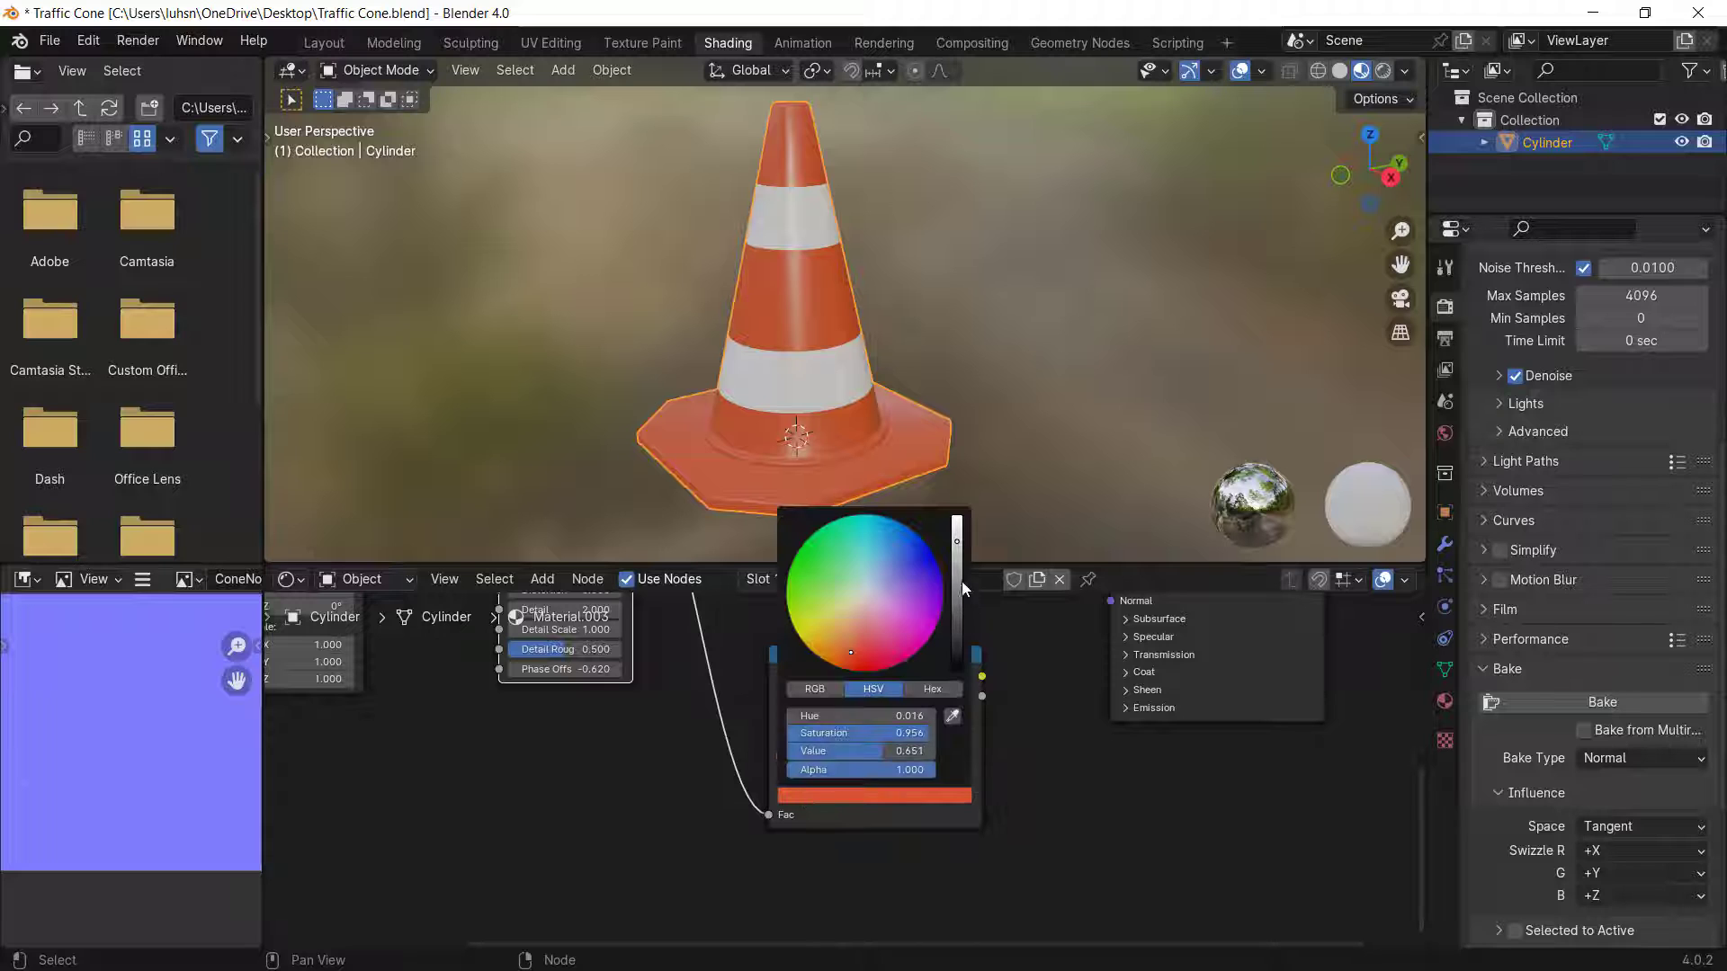
drag(957, 547, 957, 669)
middle_drag(1066, 725, 895, 825)
scroll(852, 827, down, 1)
drag(736, 786, 651, 807)
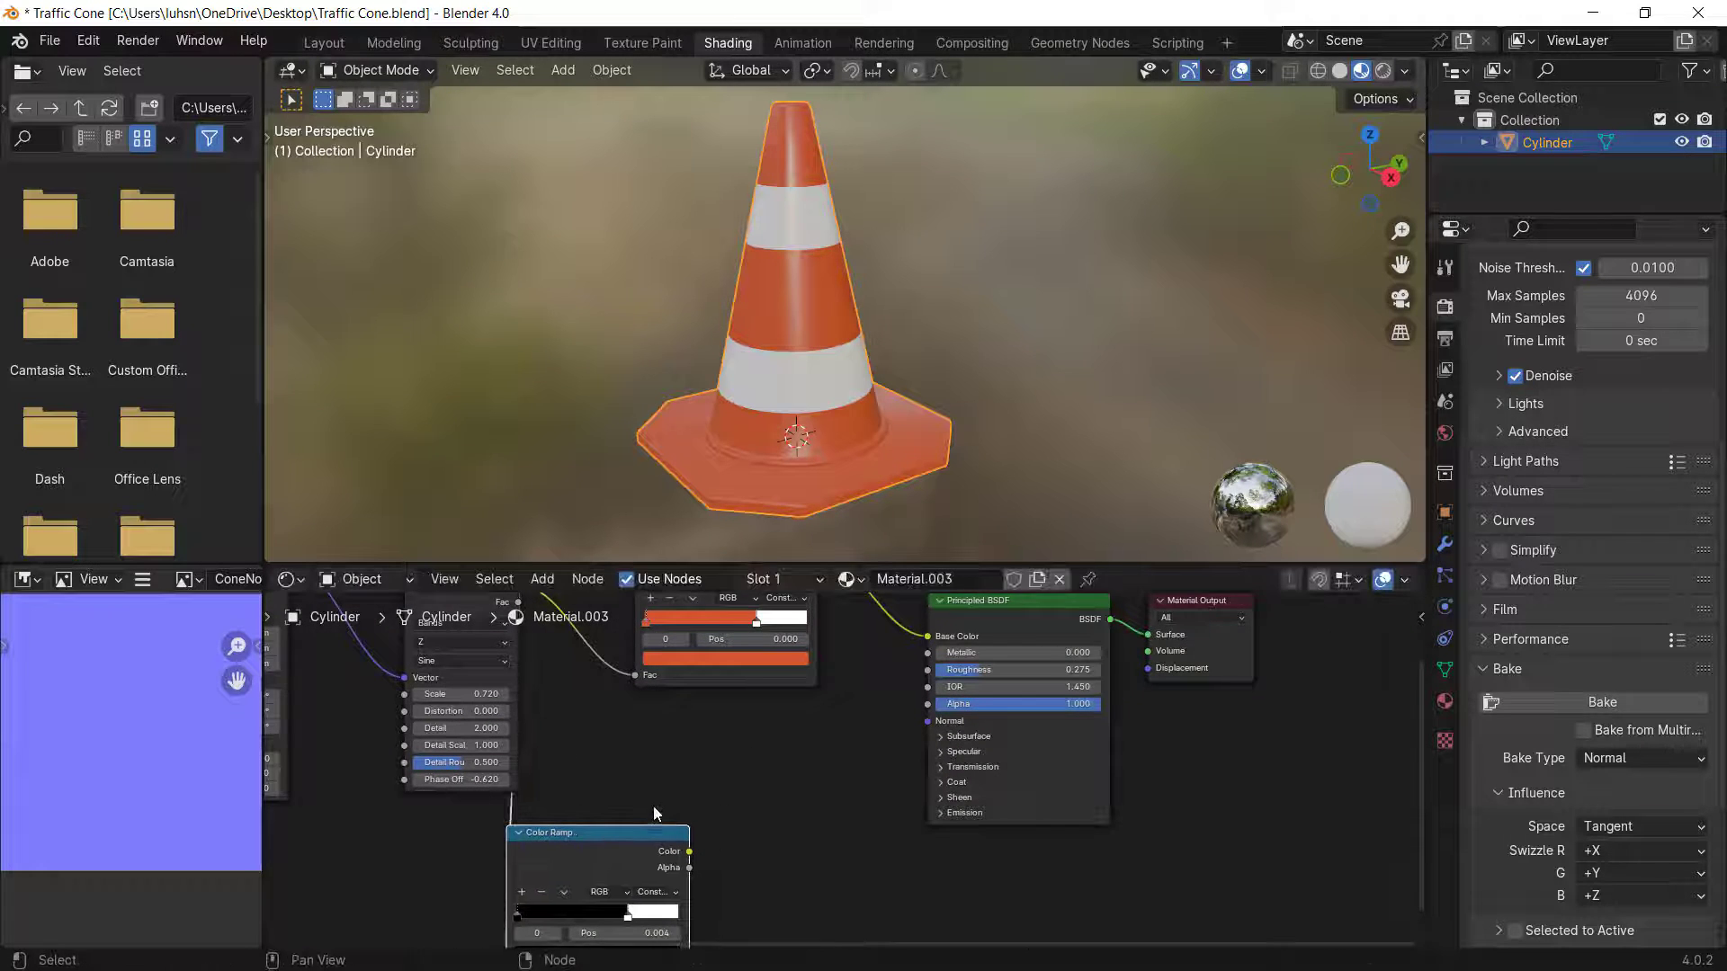
key(shift+a)
click(808, 668)
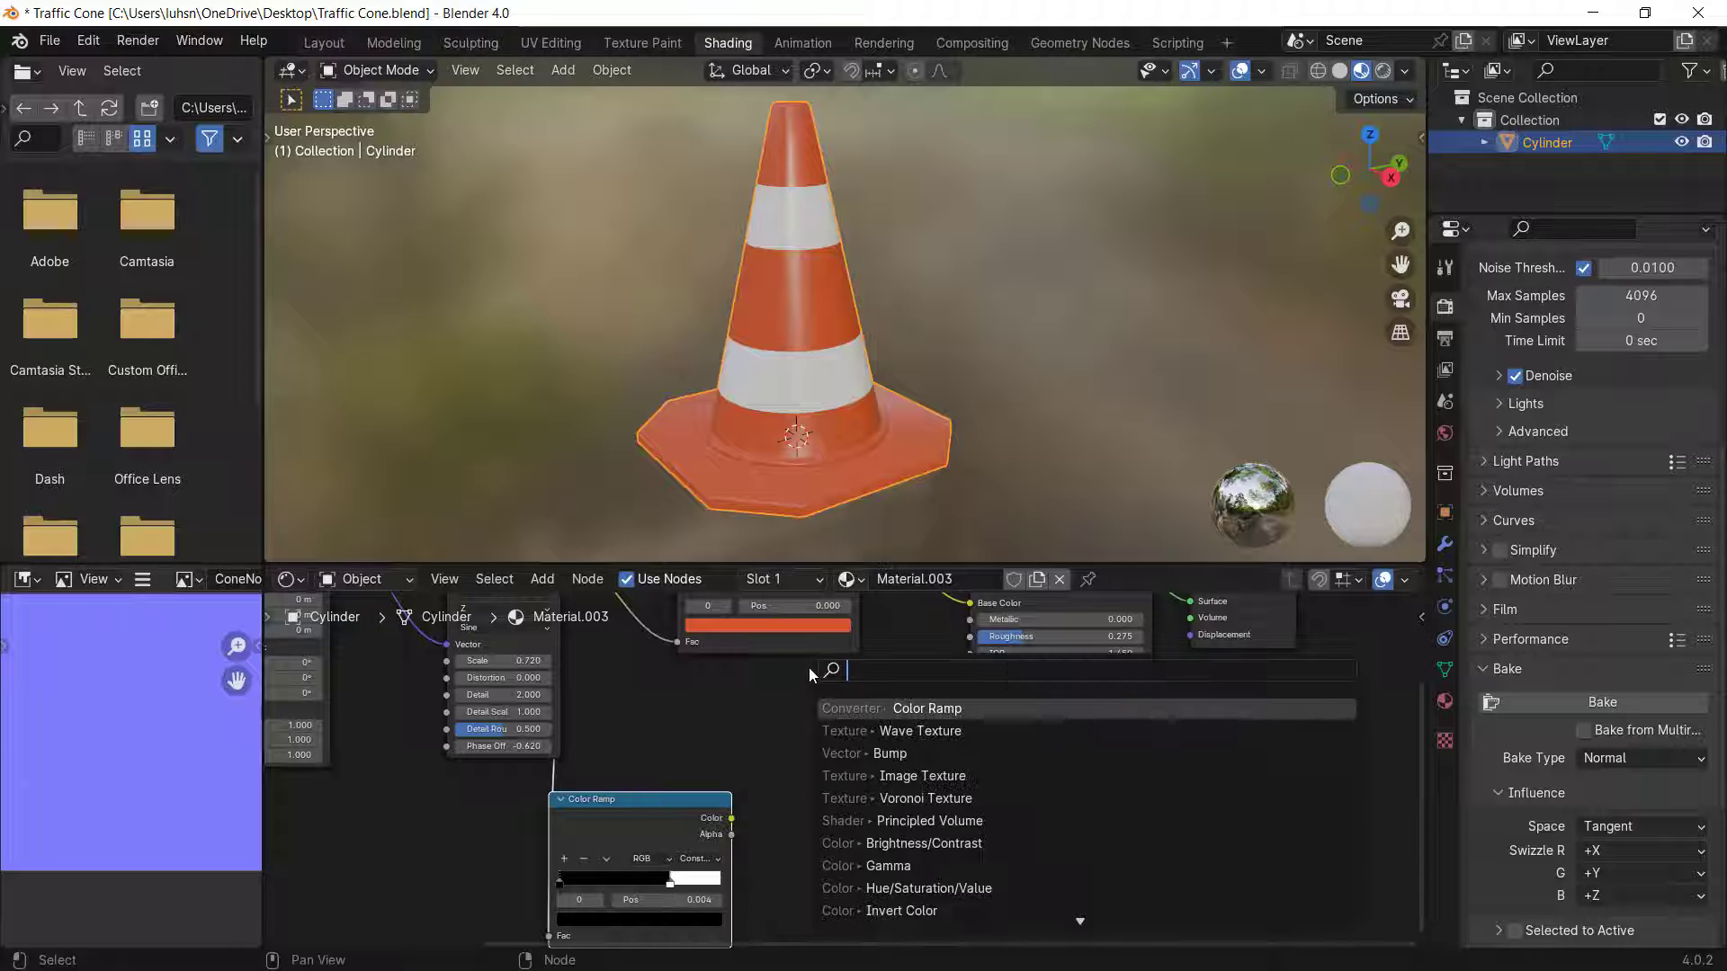
text(bump\)
key(Return)
- Add a Bump node, connecting its Normal to the Principled BSDF's Normal and the duplicated Color Ramp's Color to its Height
key(shift+a)
click(782, 668)
text(bum)
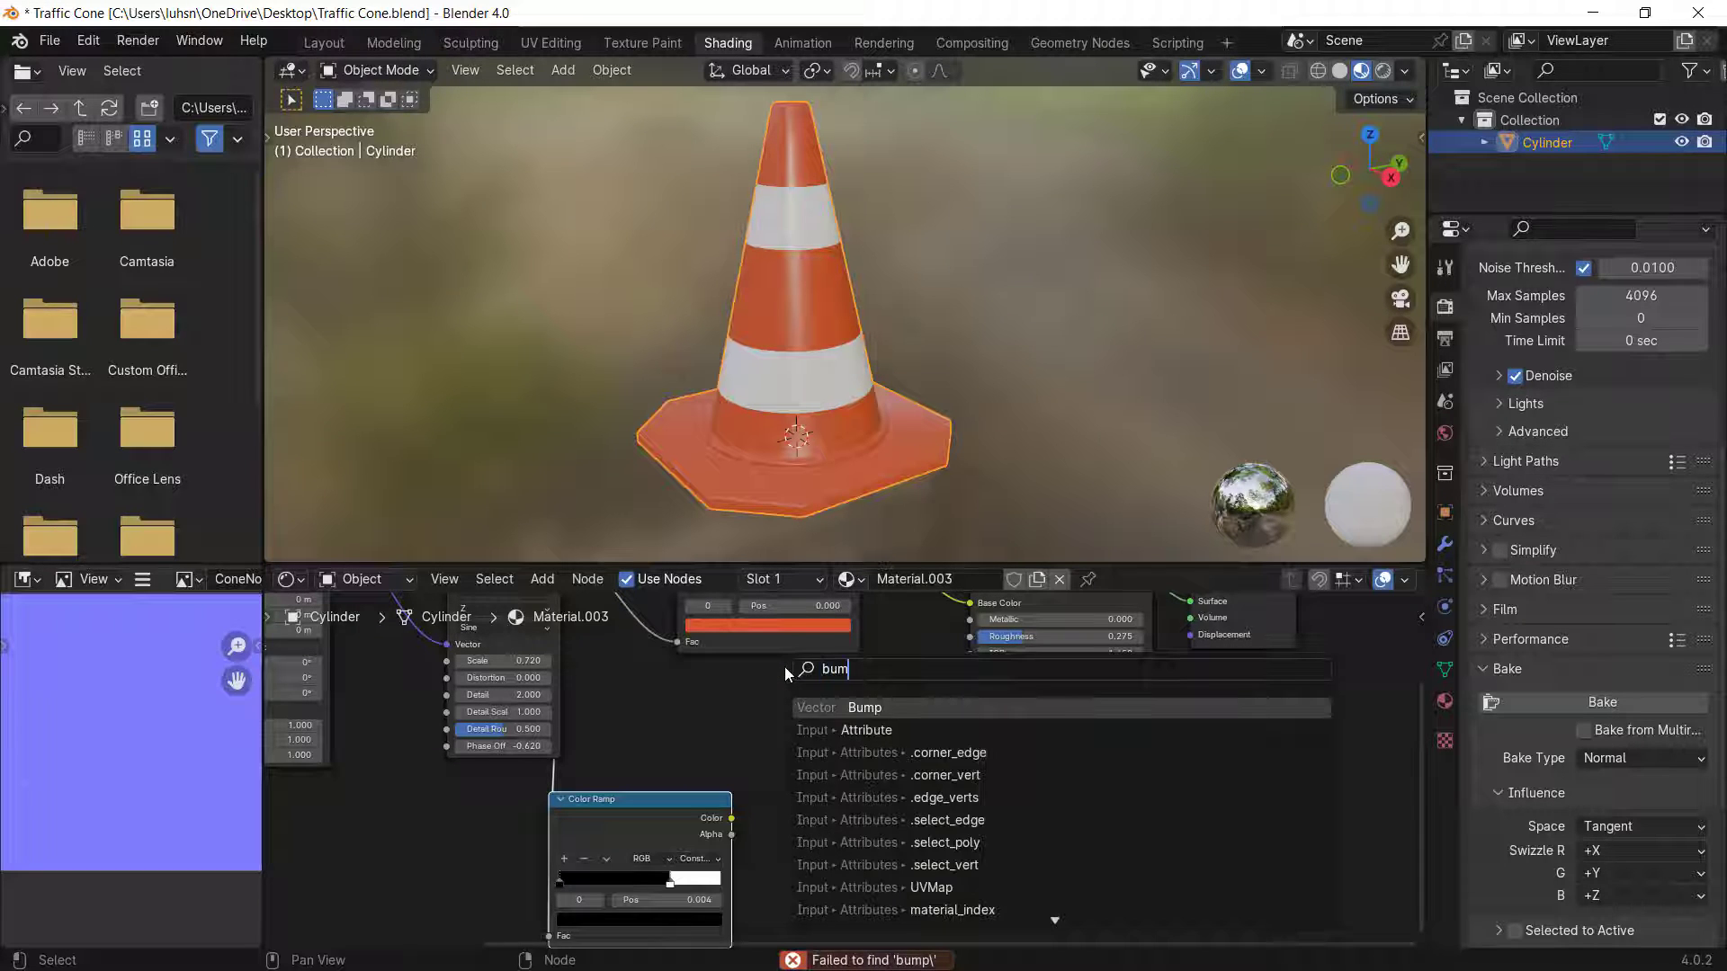
key(Return)
click(791, 769)
drag(886, 794, 971, 687)
scroll(972, 687, down, 3)
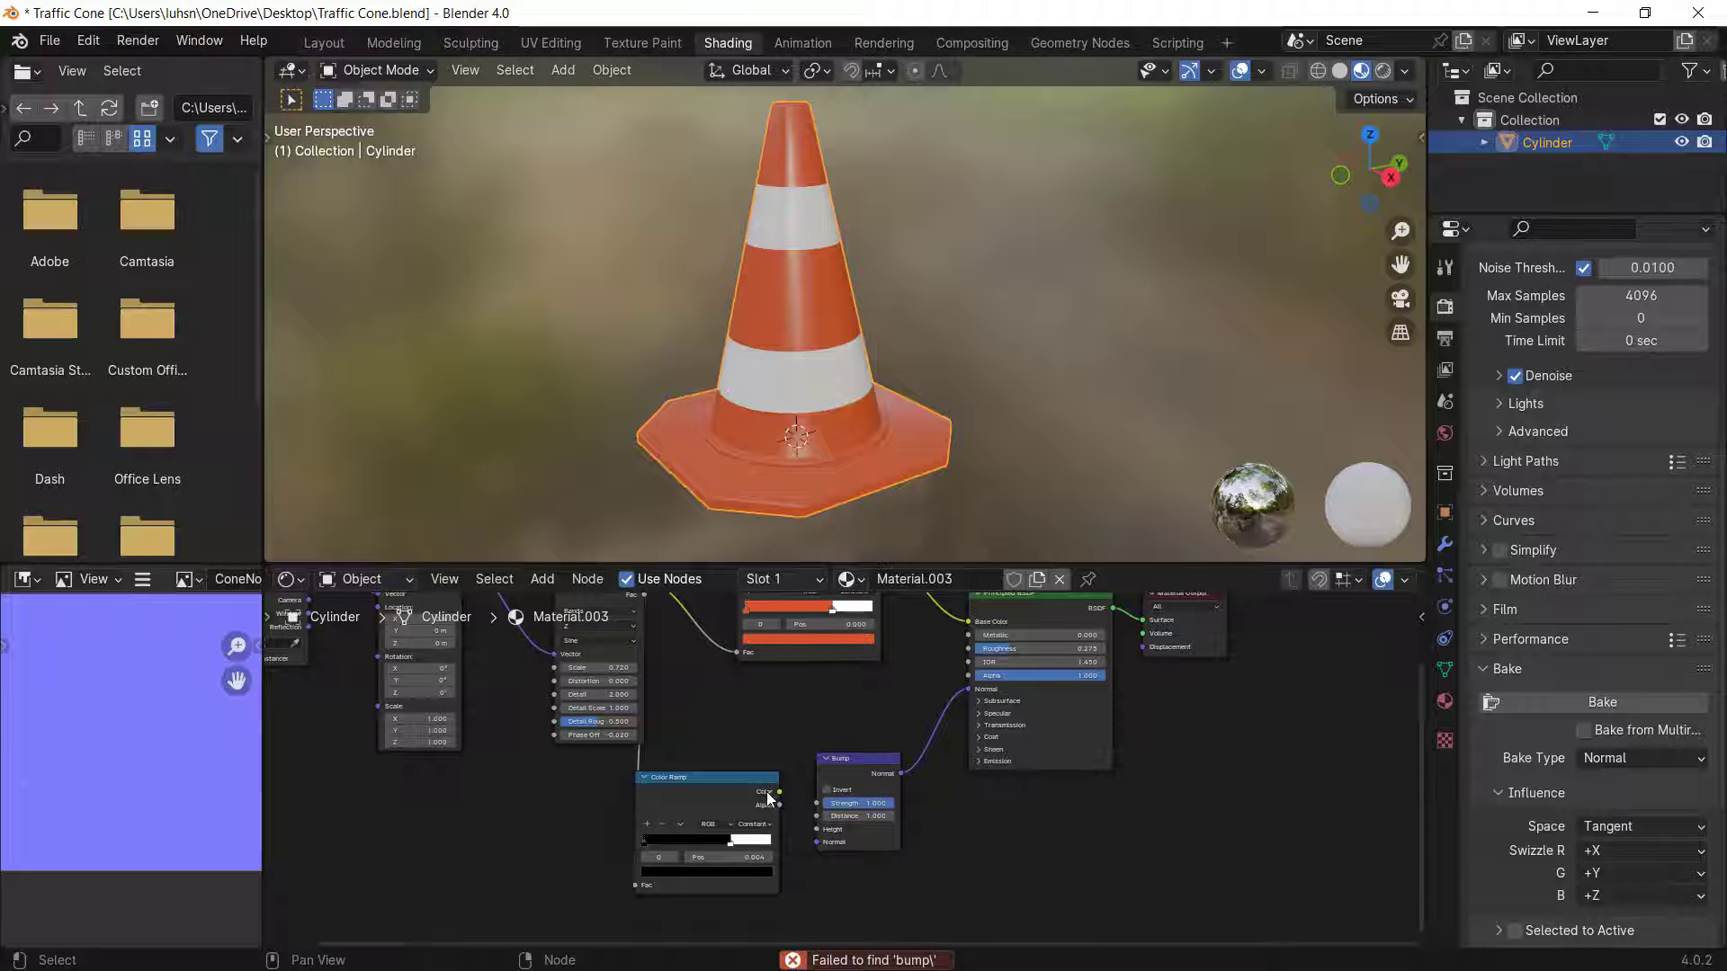
drag(779, 792, 813, 830)
drag(879, 749, 840, 763)
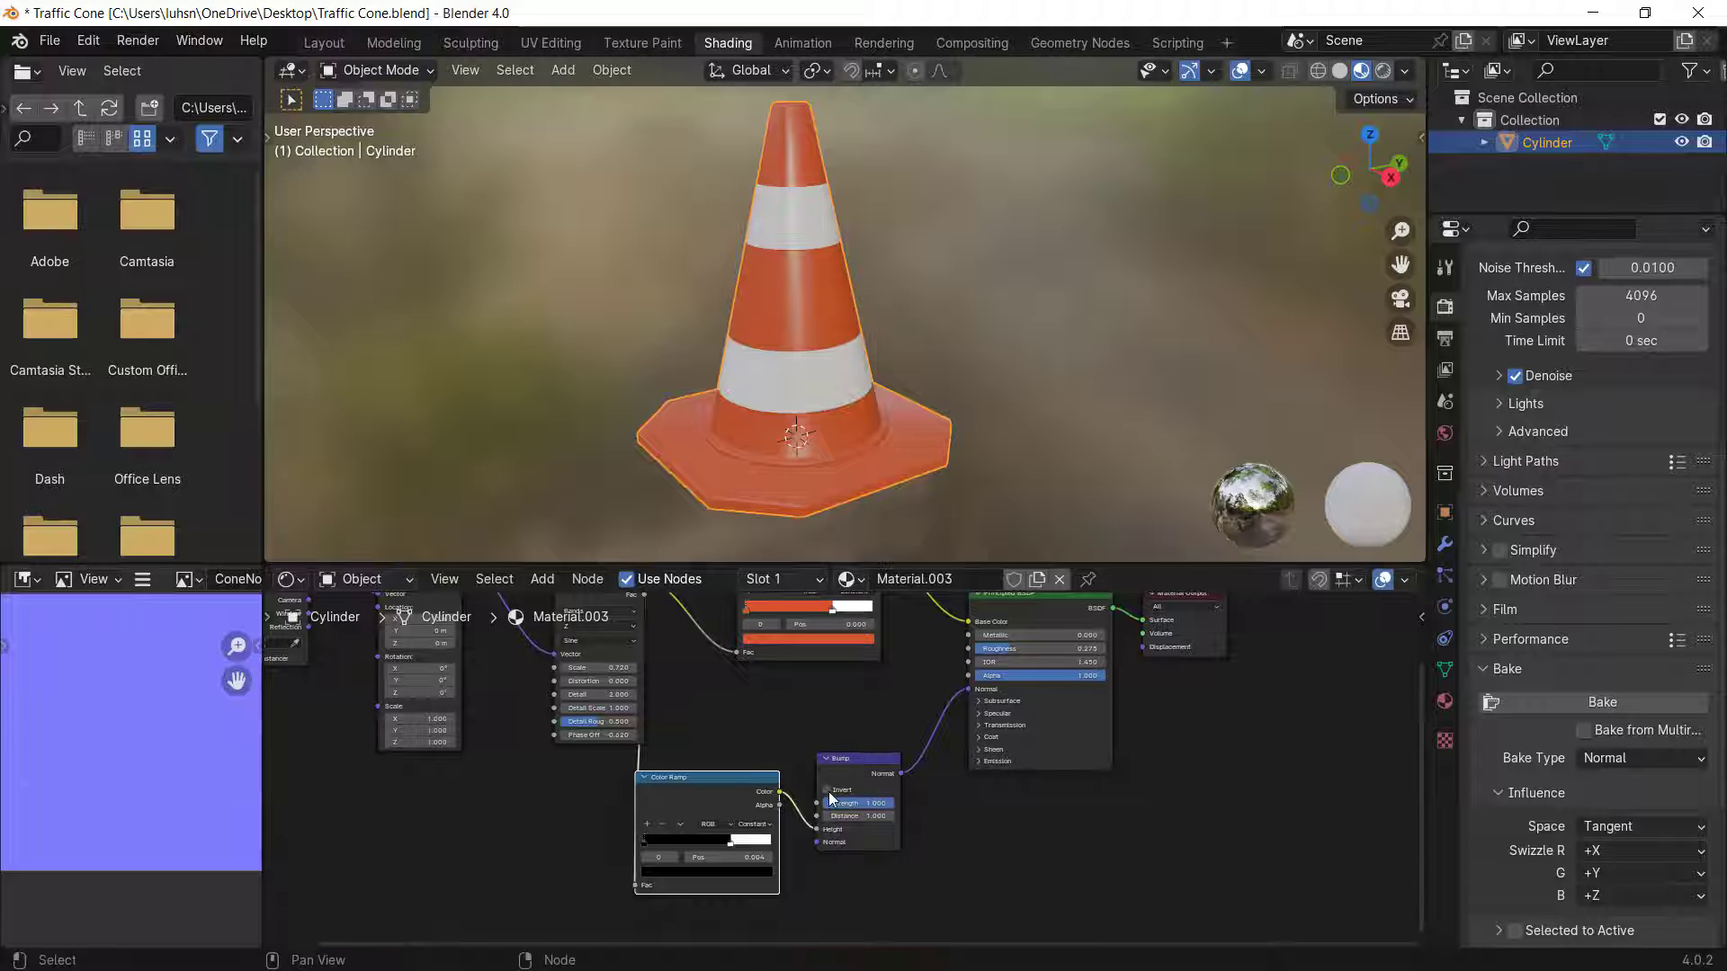
- Examine the bump effect along the edges of the white stripes on the cone
scroll(871, 369, up, 10)
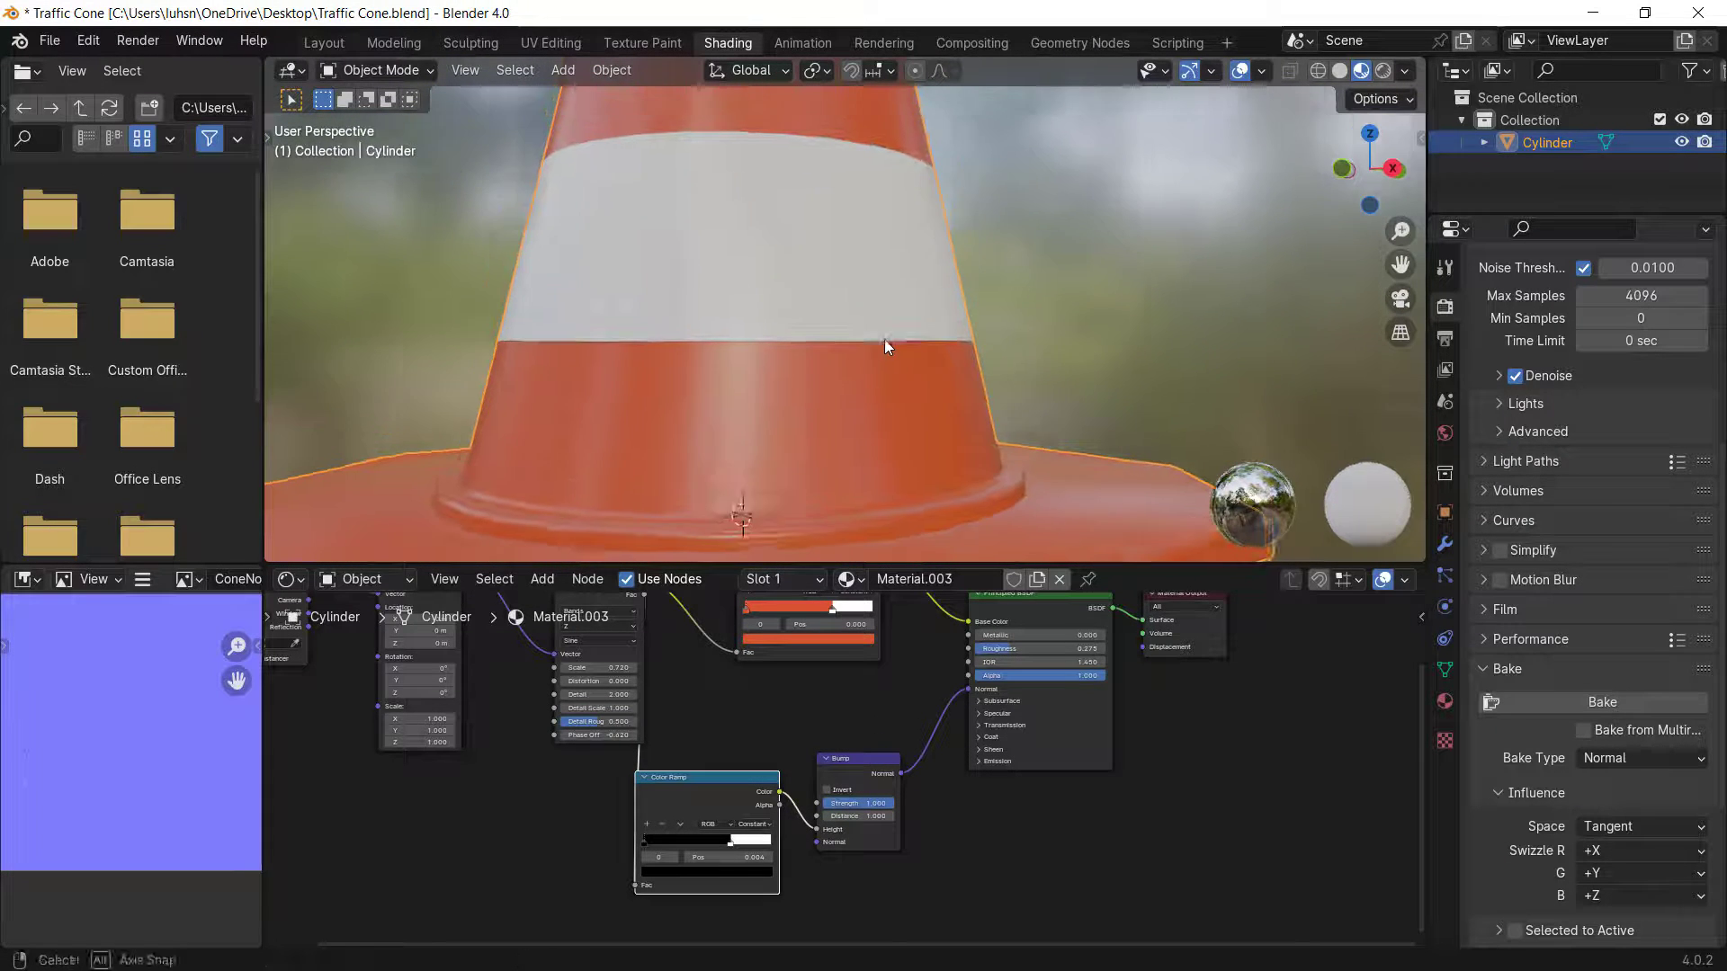
scroll(1008, 502, down, 4)
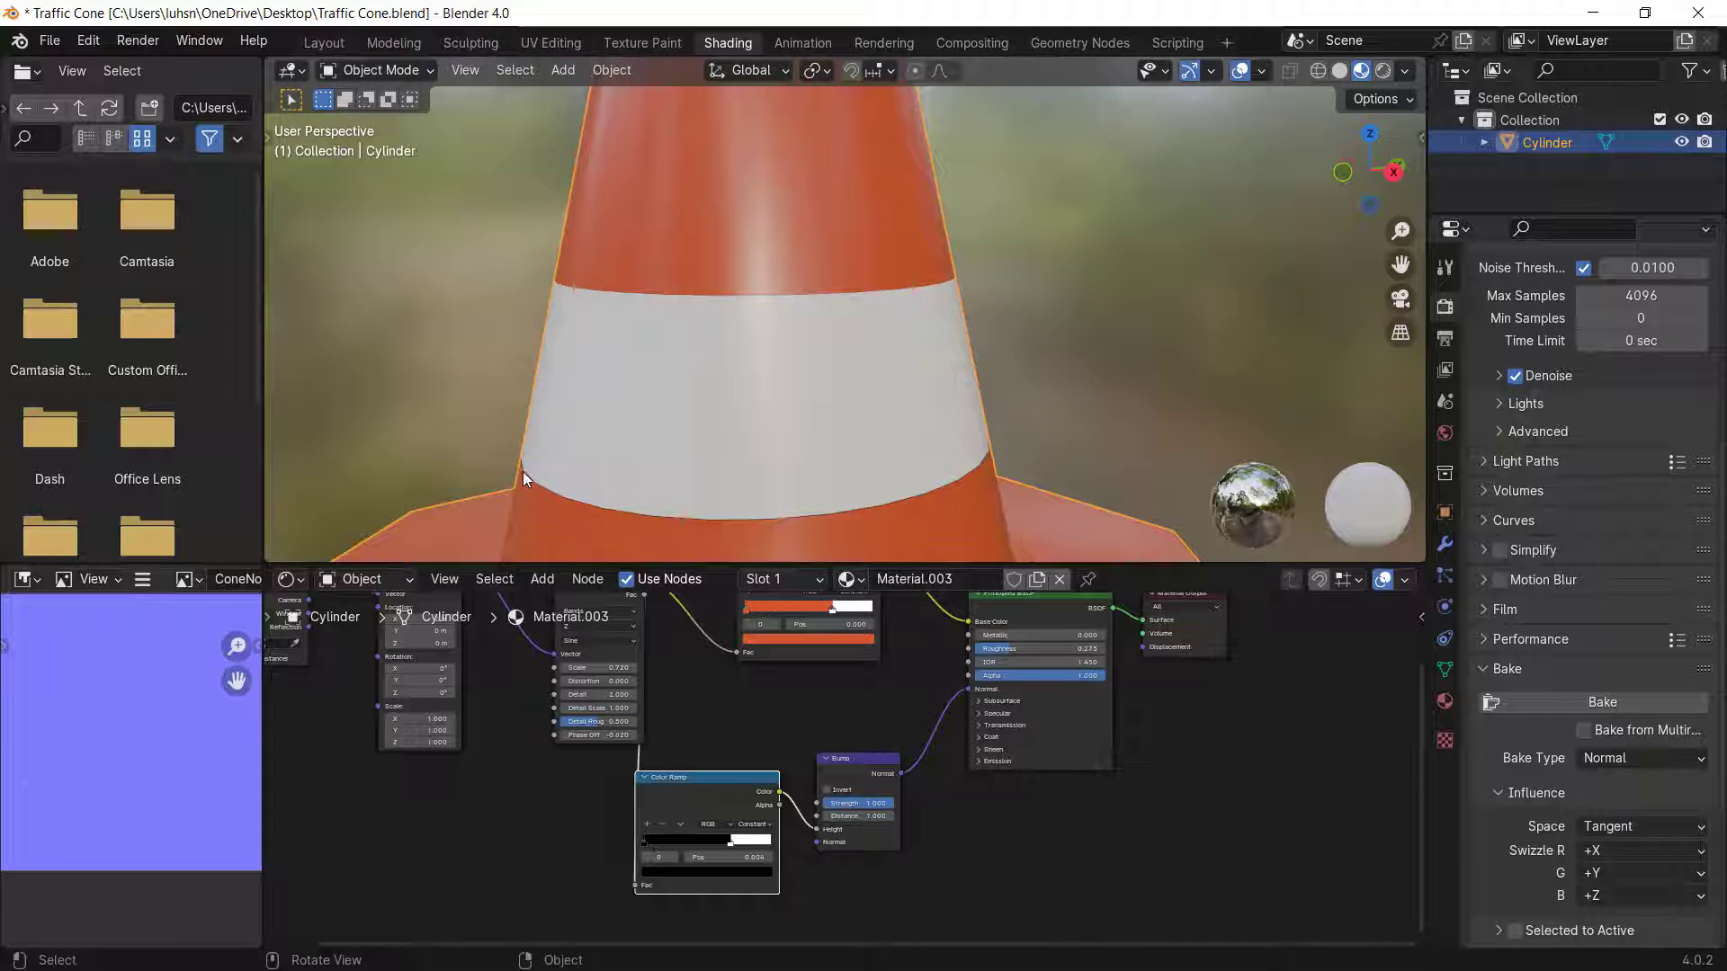
scroll(518, 471, down, 8)
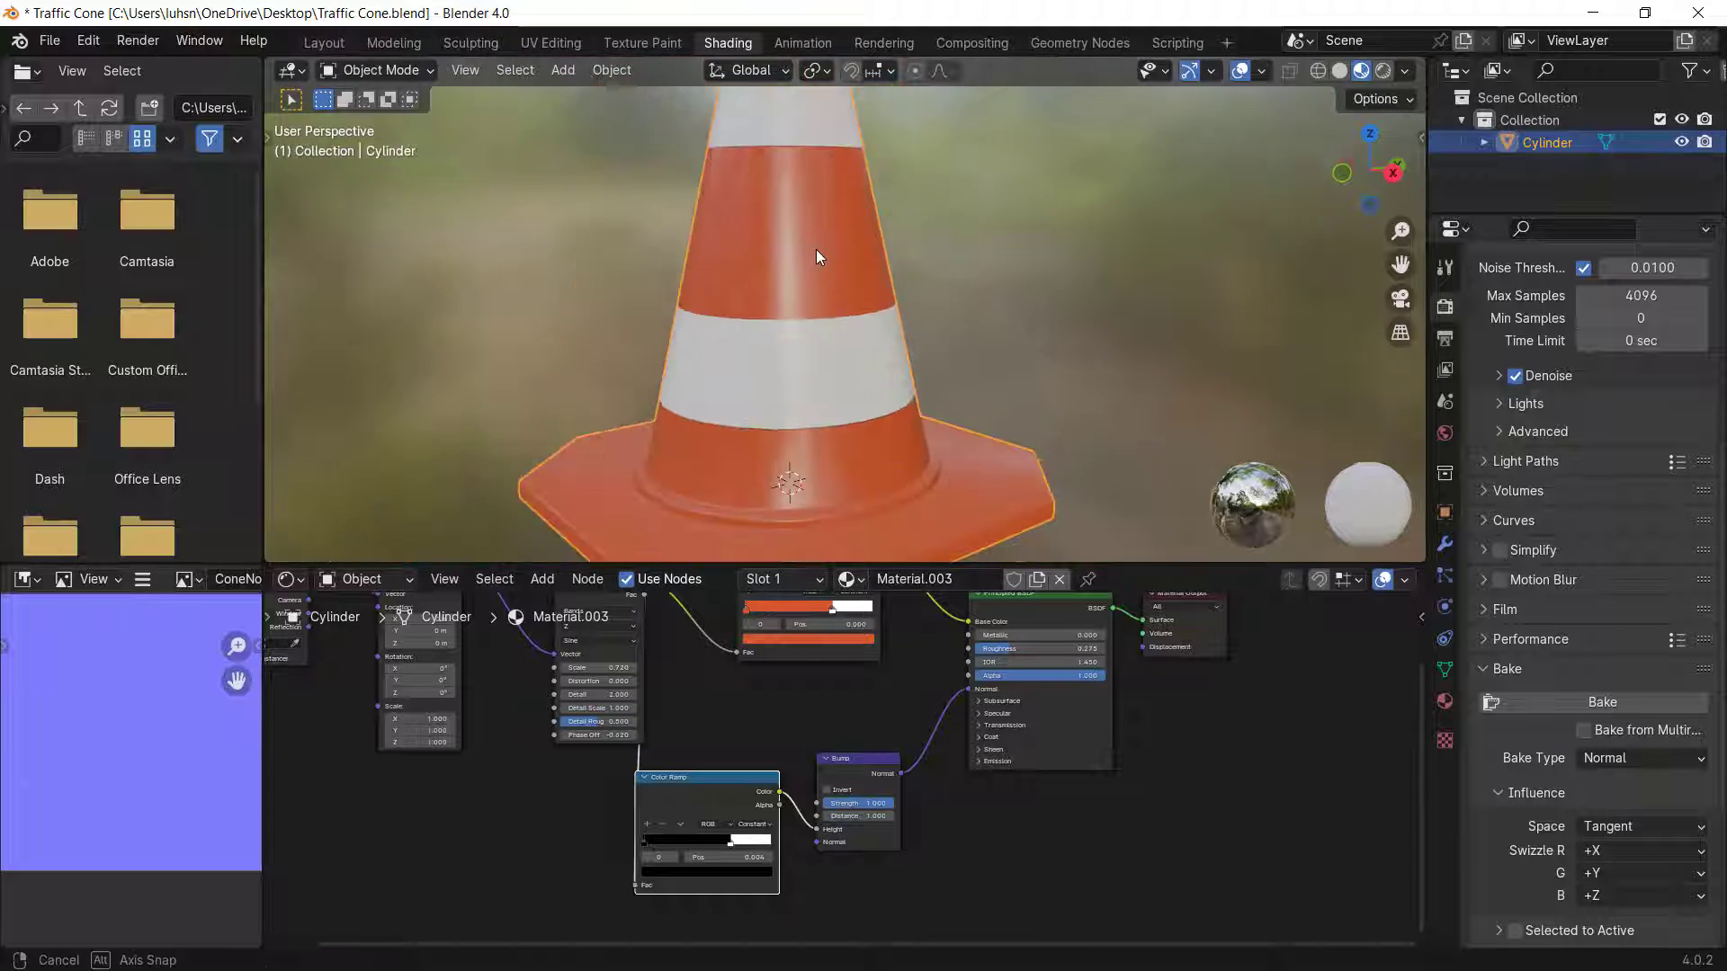
mouse_move(823, 298)
middle_down()
mouse_move(968, 316)
mouse_move(845, 316)
middle_up()
scroll(864, 315, up, 2)
scroll(829, 437, down, 2)
middle_drag(1038, 376, 1035, 332)
scroll(801, 820, down, 2)
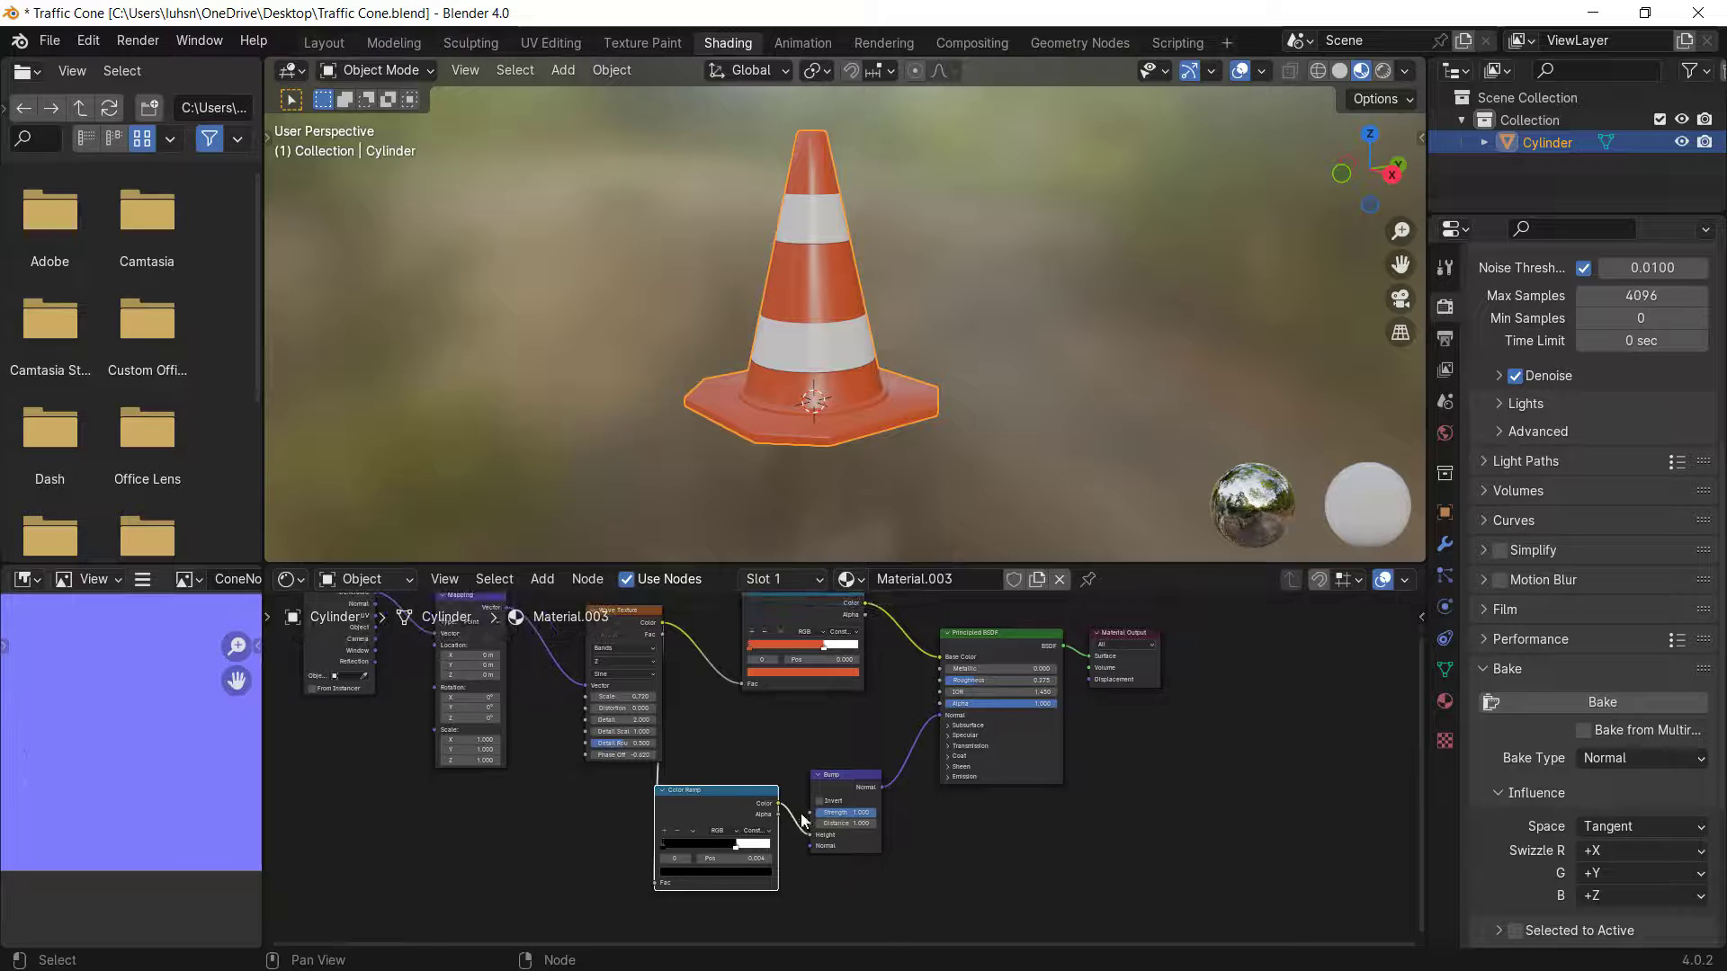
- Review the complete node network and inspect the cone's base up close
click(831, 773)
scroll(844, 699, down, 1)
middle_drag(844, 699, 839, 780)
click(847, 682)
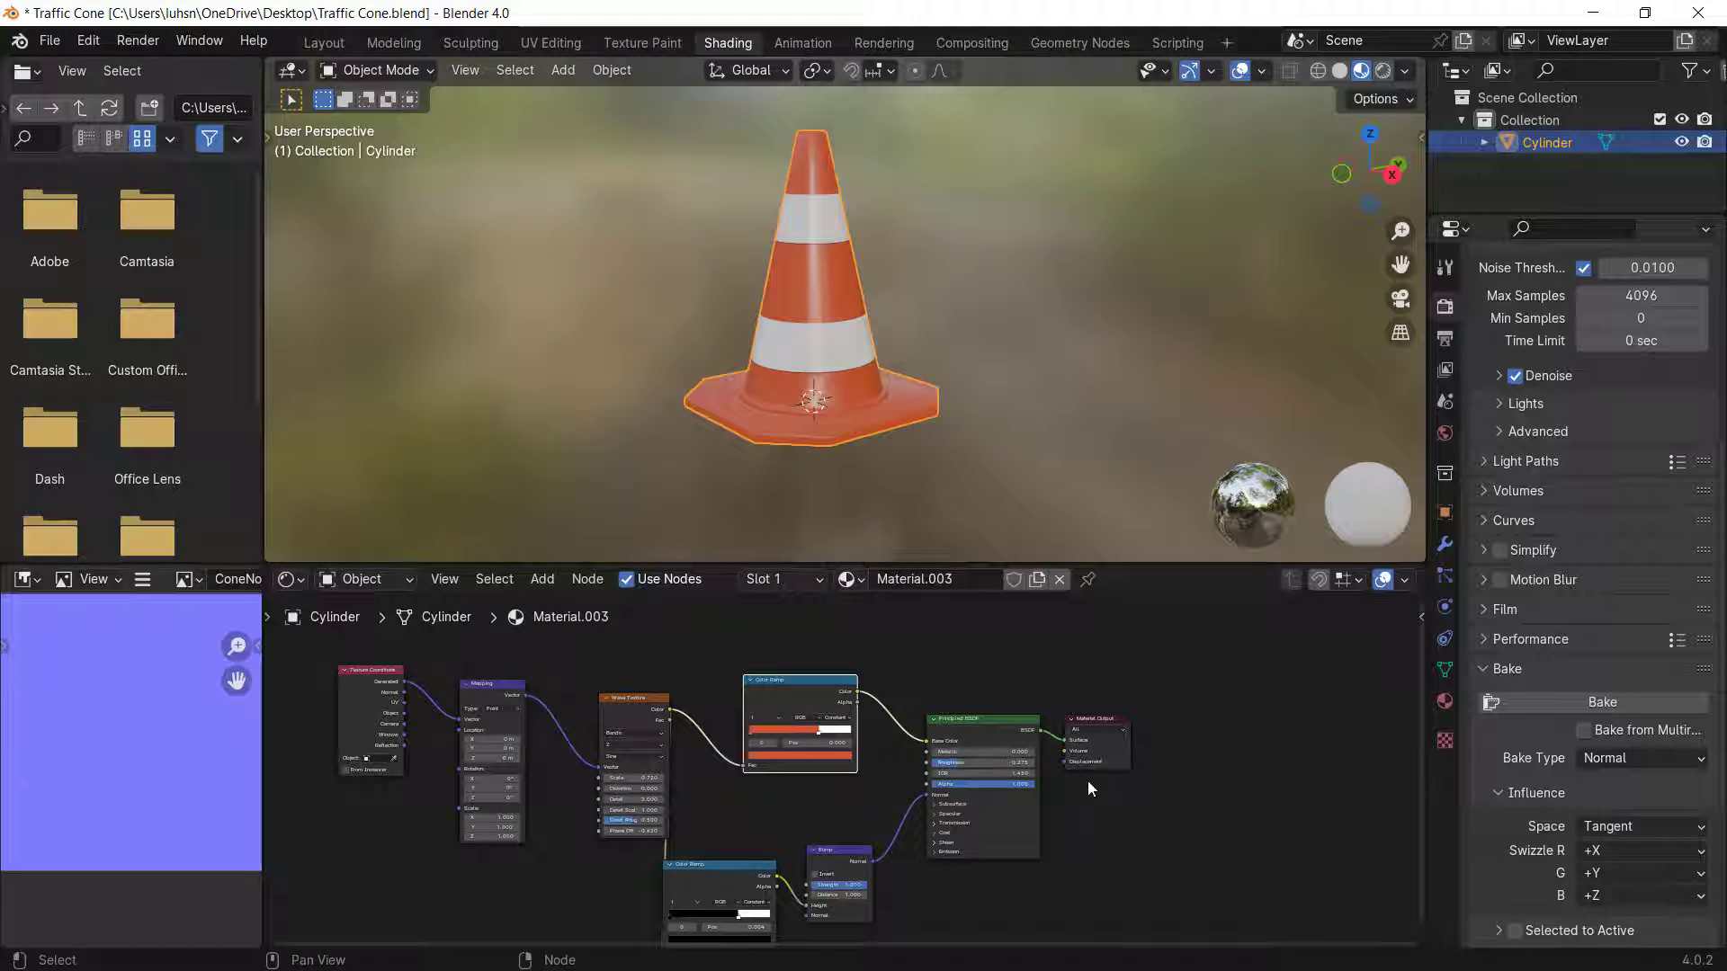
scroll(707, 747, down, 1)
middle_drag(818, 402, 795, 457)
scroll(795, 457, up, 4)
middle_drag(844, 340, 975, 396)
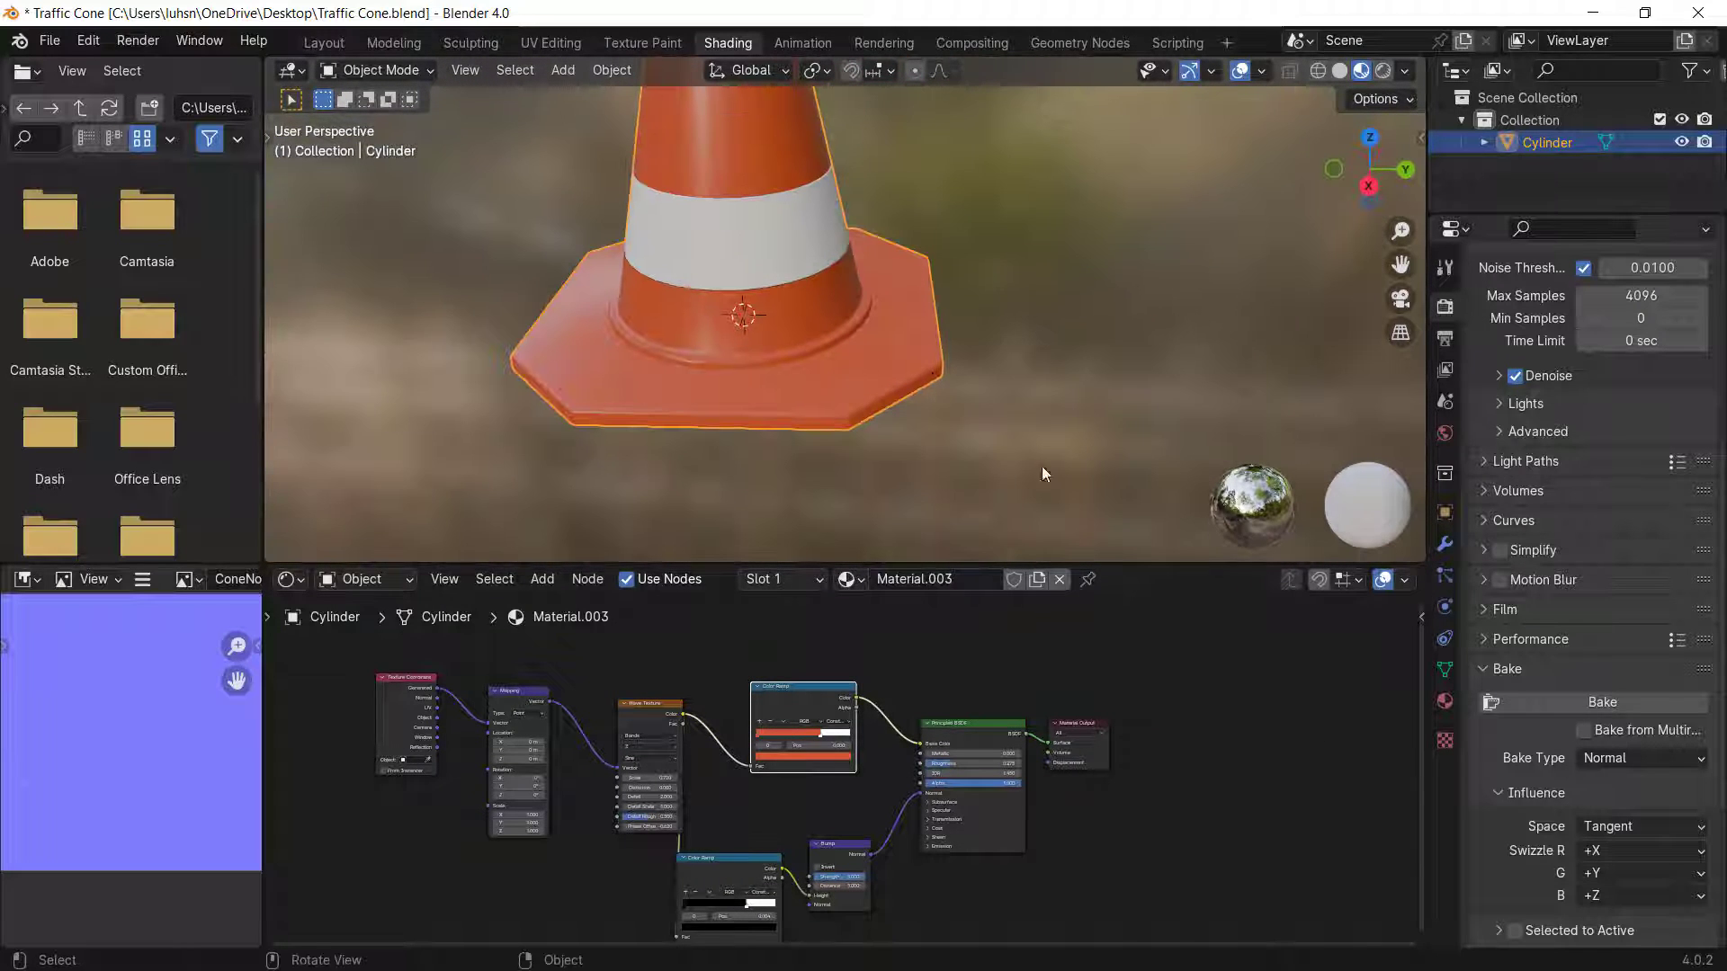
- Select the cone's entire octagonal base plate in Edit Mode by expanding from one of its edges to all linked geometry
scroll(1353, 761, down, 1)
middle_drag(1352, 761, 1089, 737)
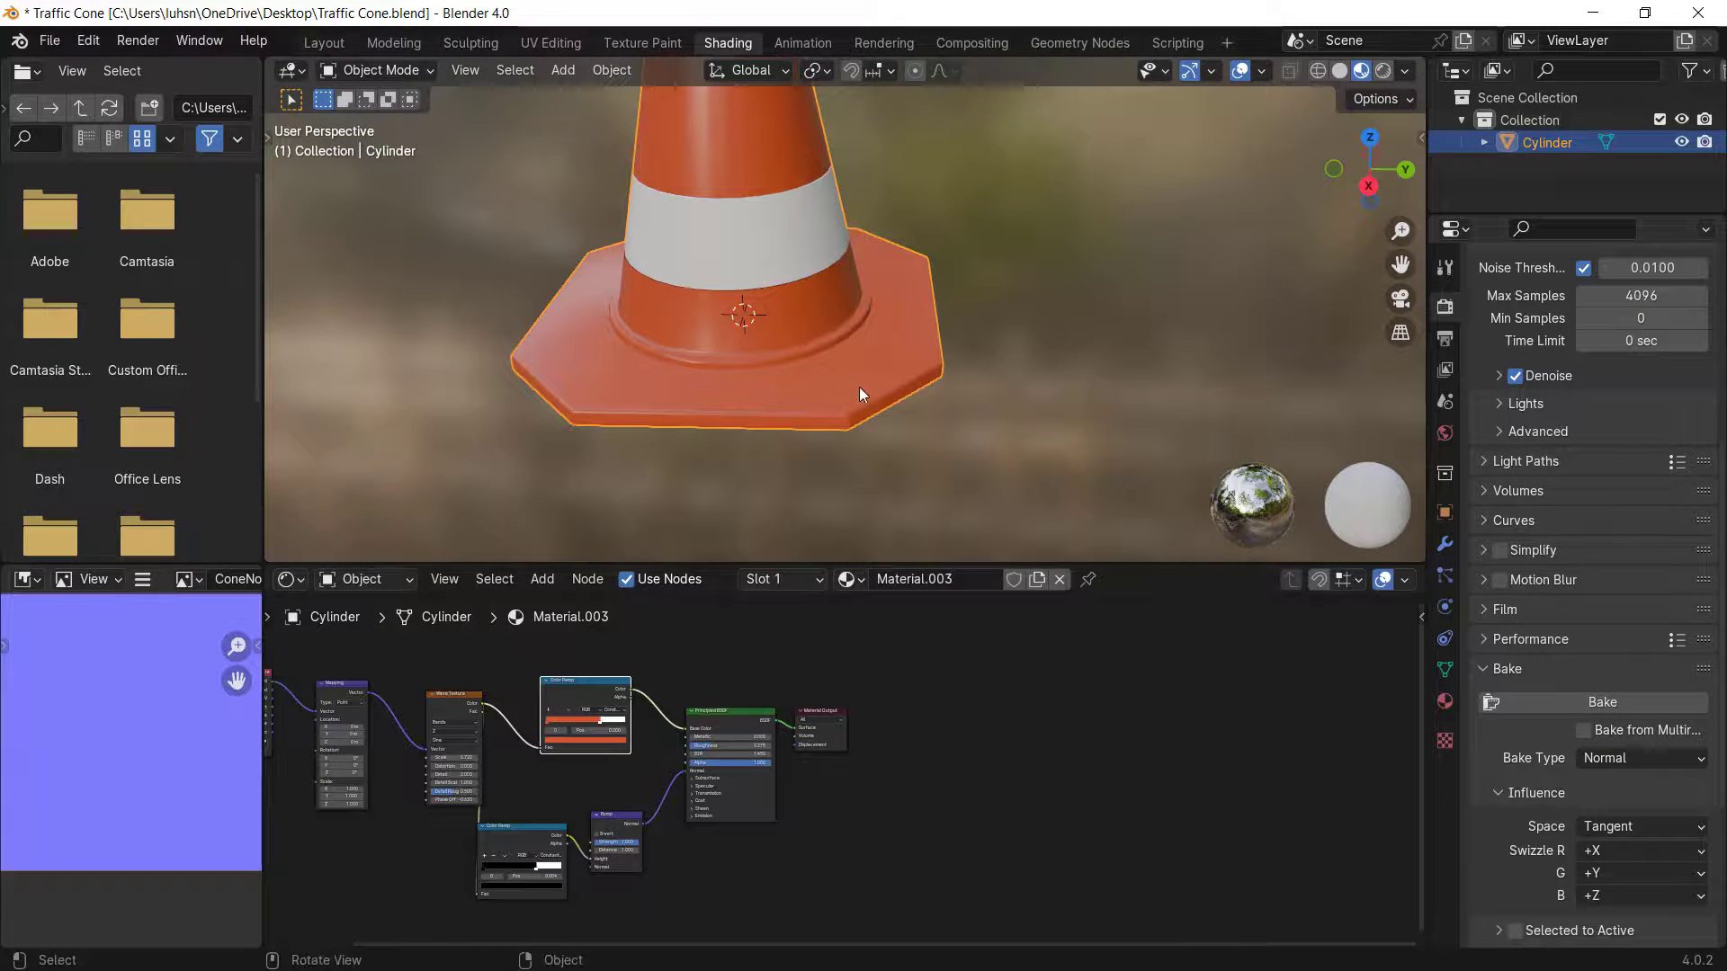
middle_drag(813, 519, 955, 466)
key(Tab)
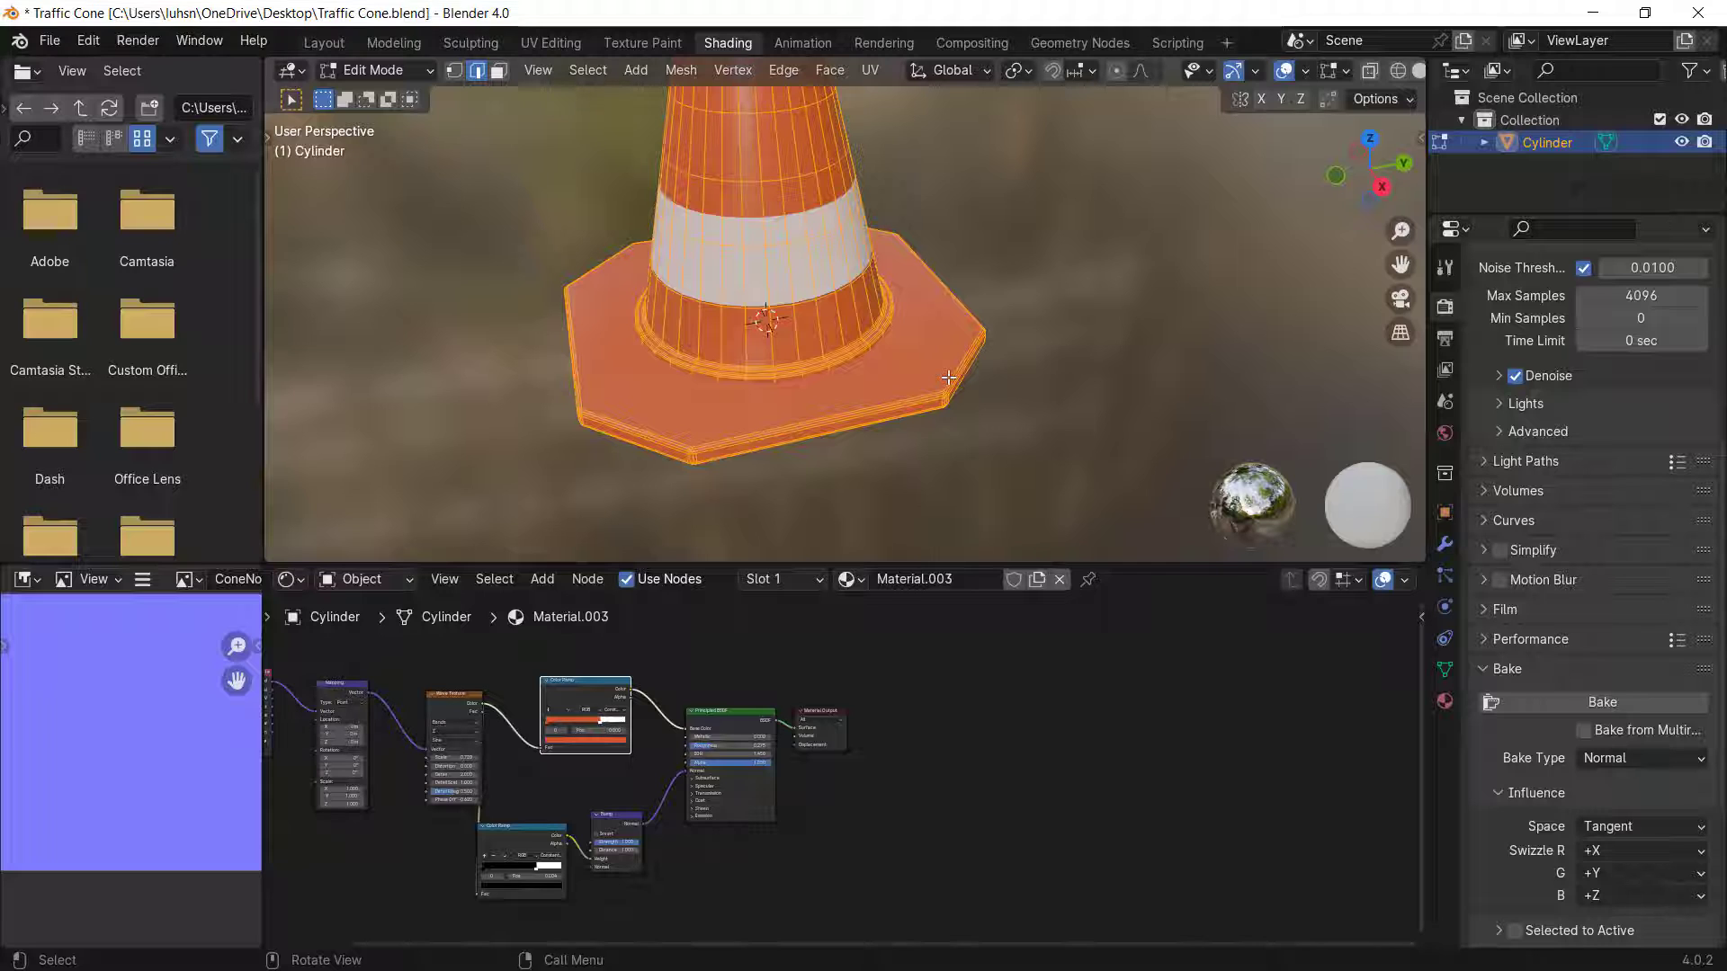
alt+click(911, 410)
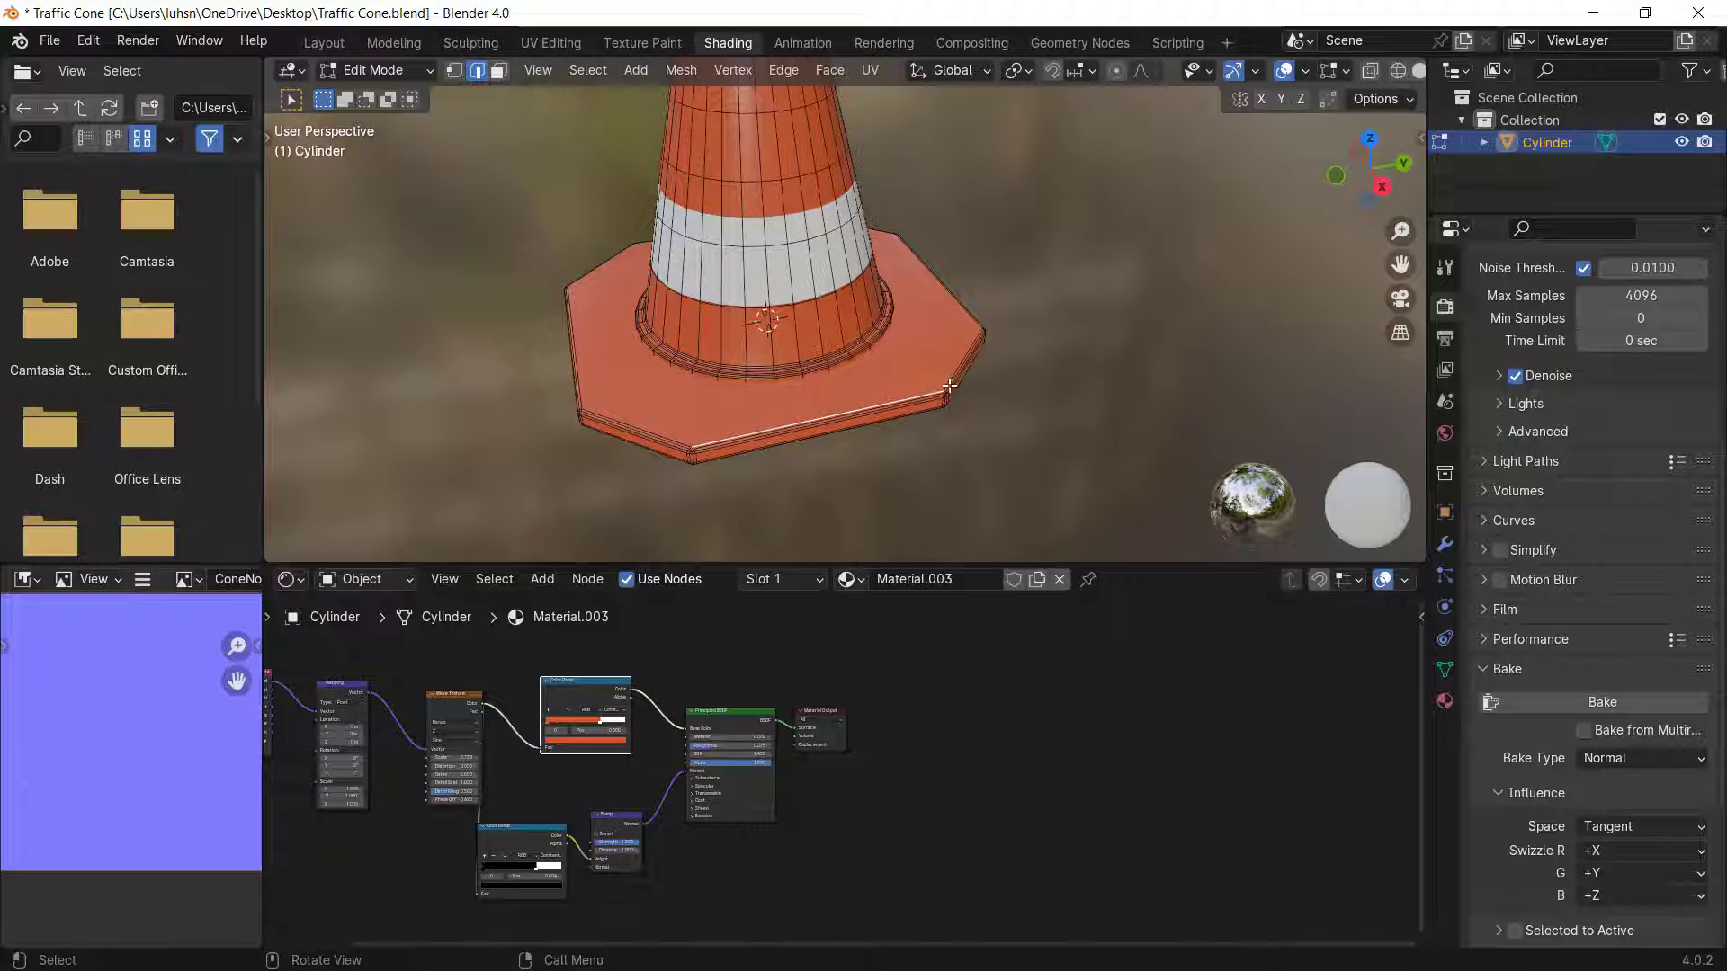
key(ctrl+l)
middle_drag(926, 419, 891, 423)
- Add a second material slot with a new material, assign it to the selected base plate, and return to Object Mode
click(795, 581)
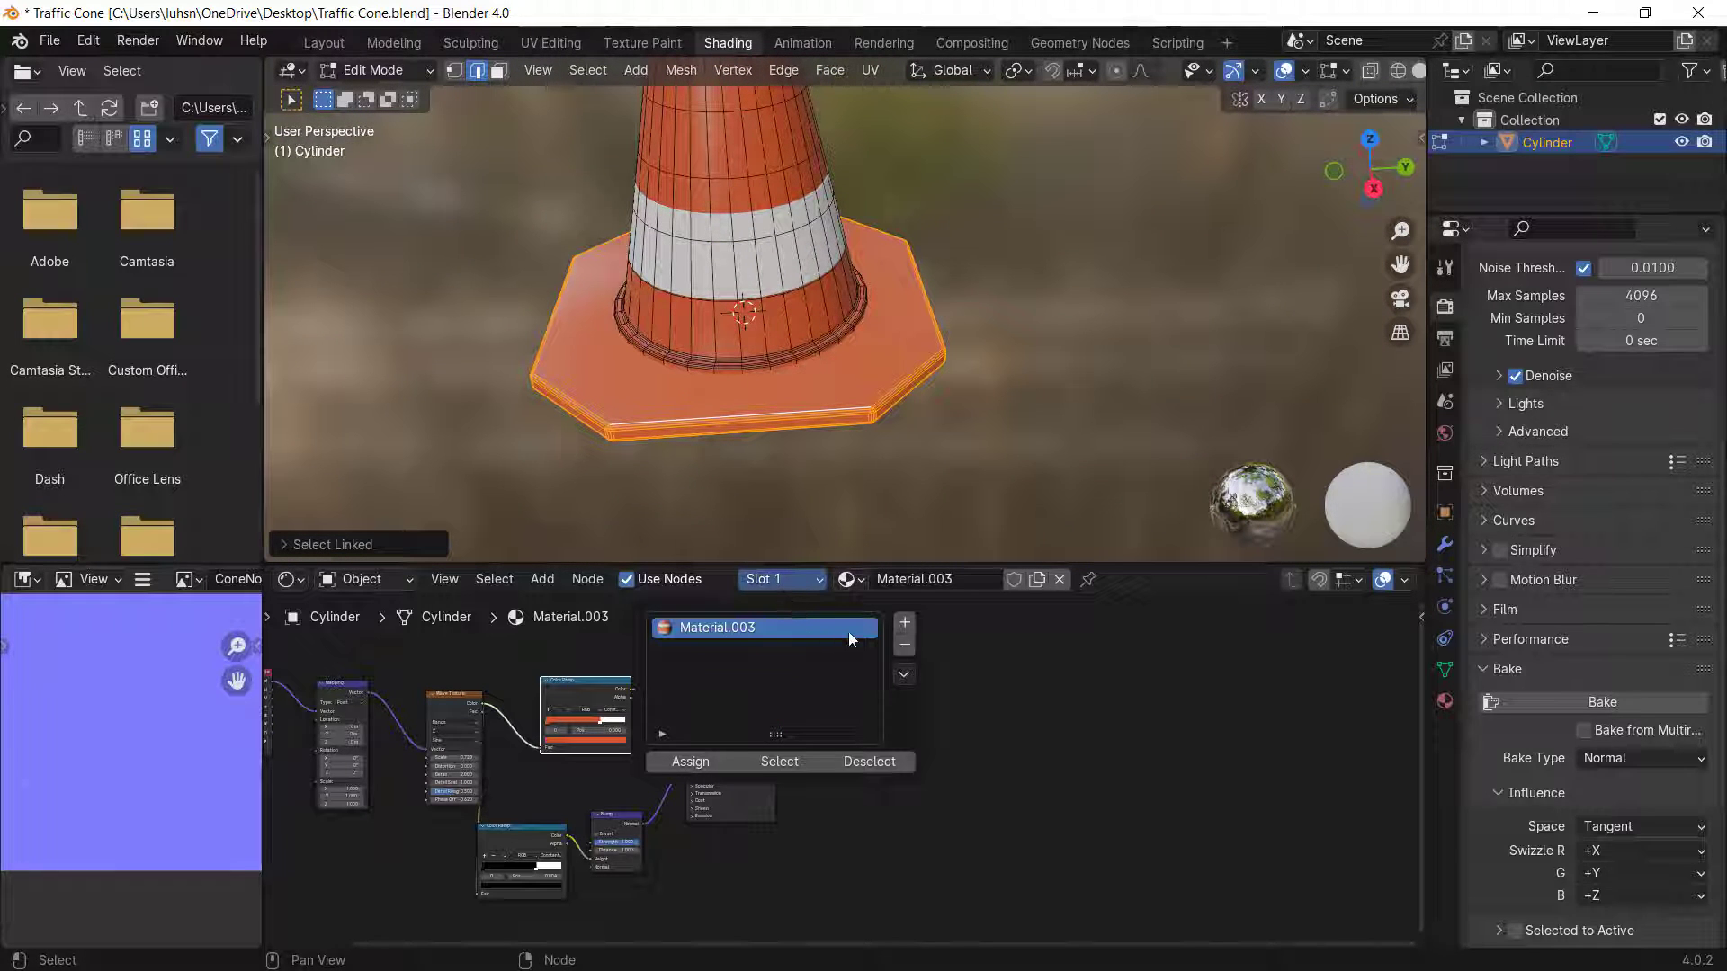
click(905, 622)
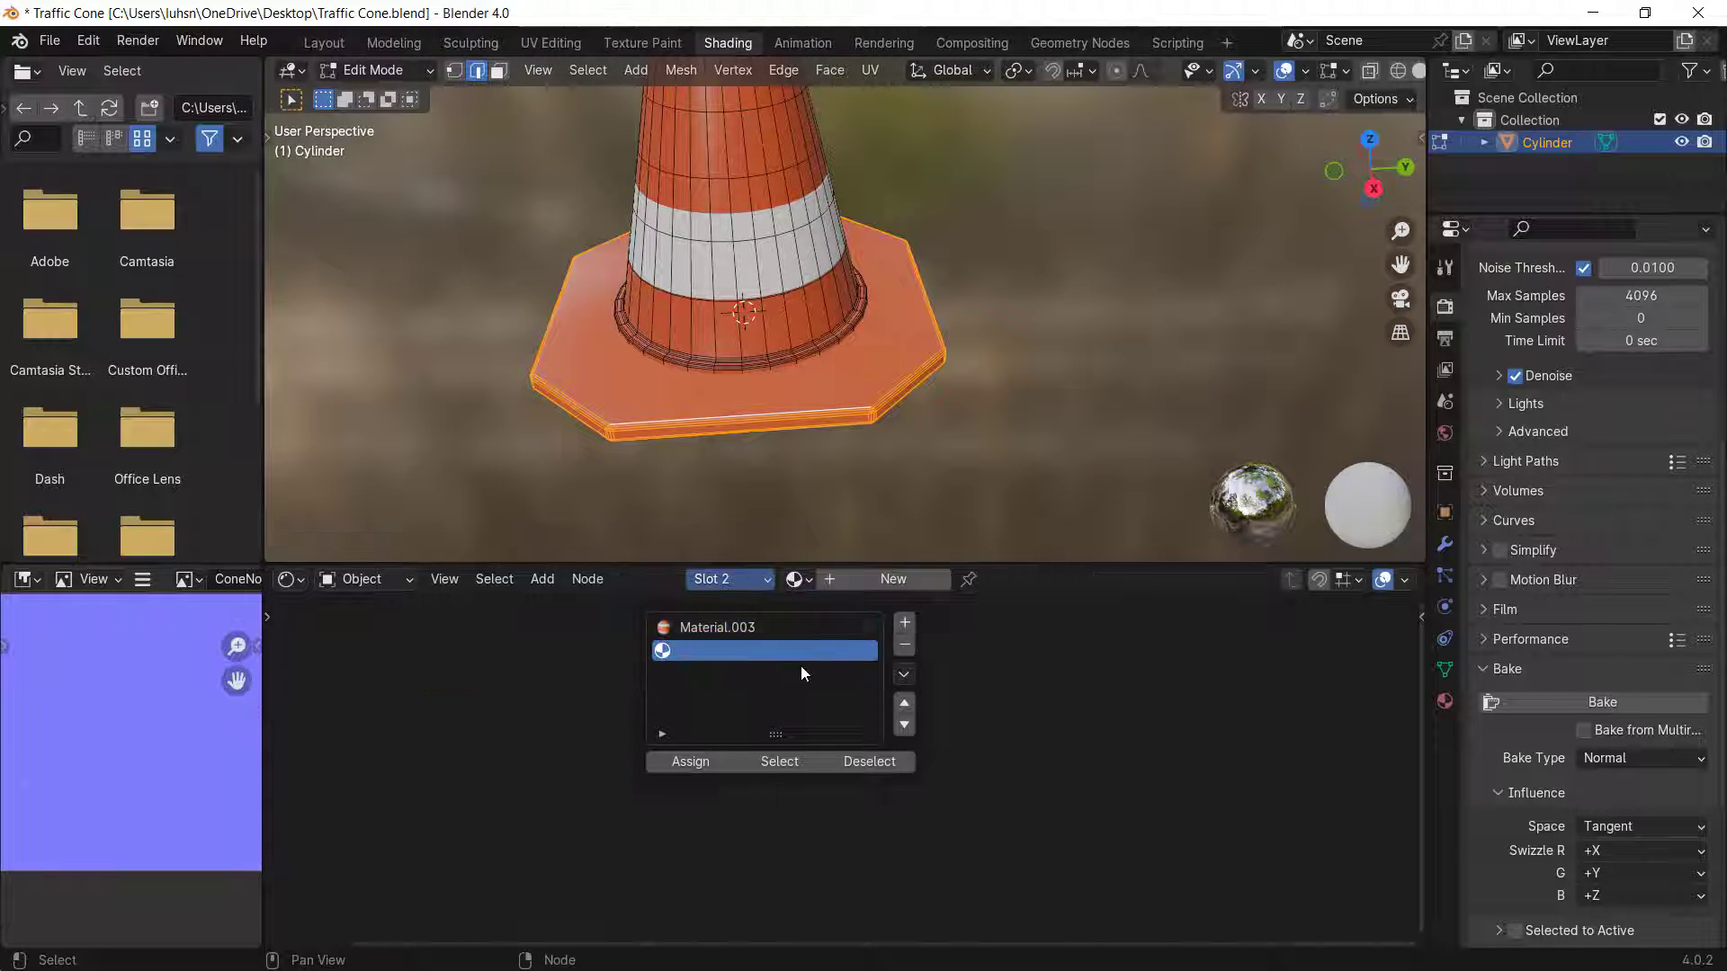
click(893, 587)
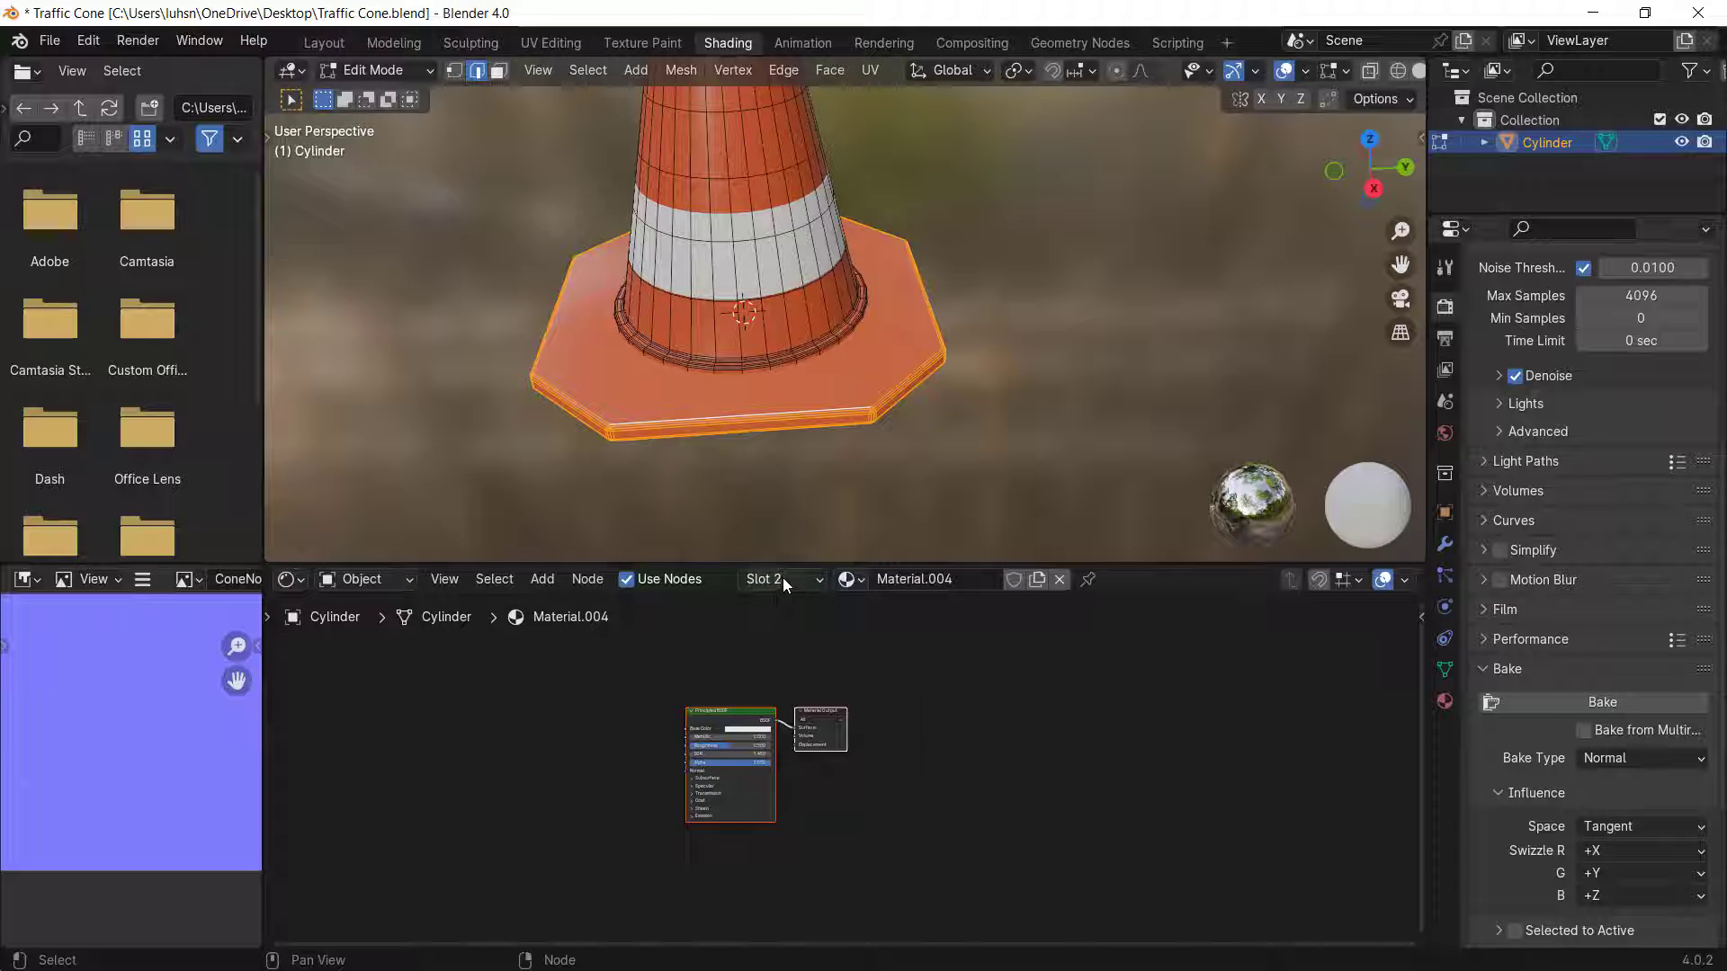
click(783, 578)
click(699, 770)
key(Tab)
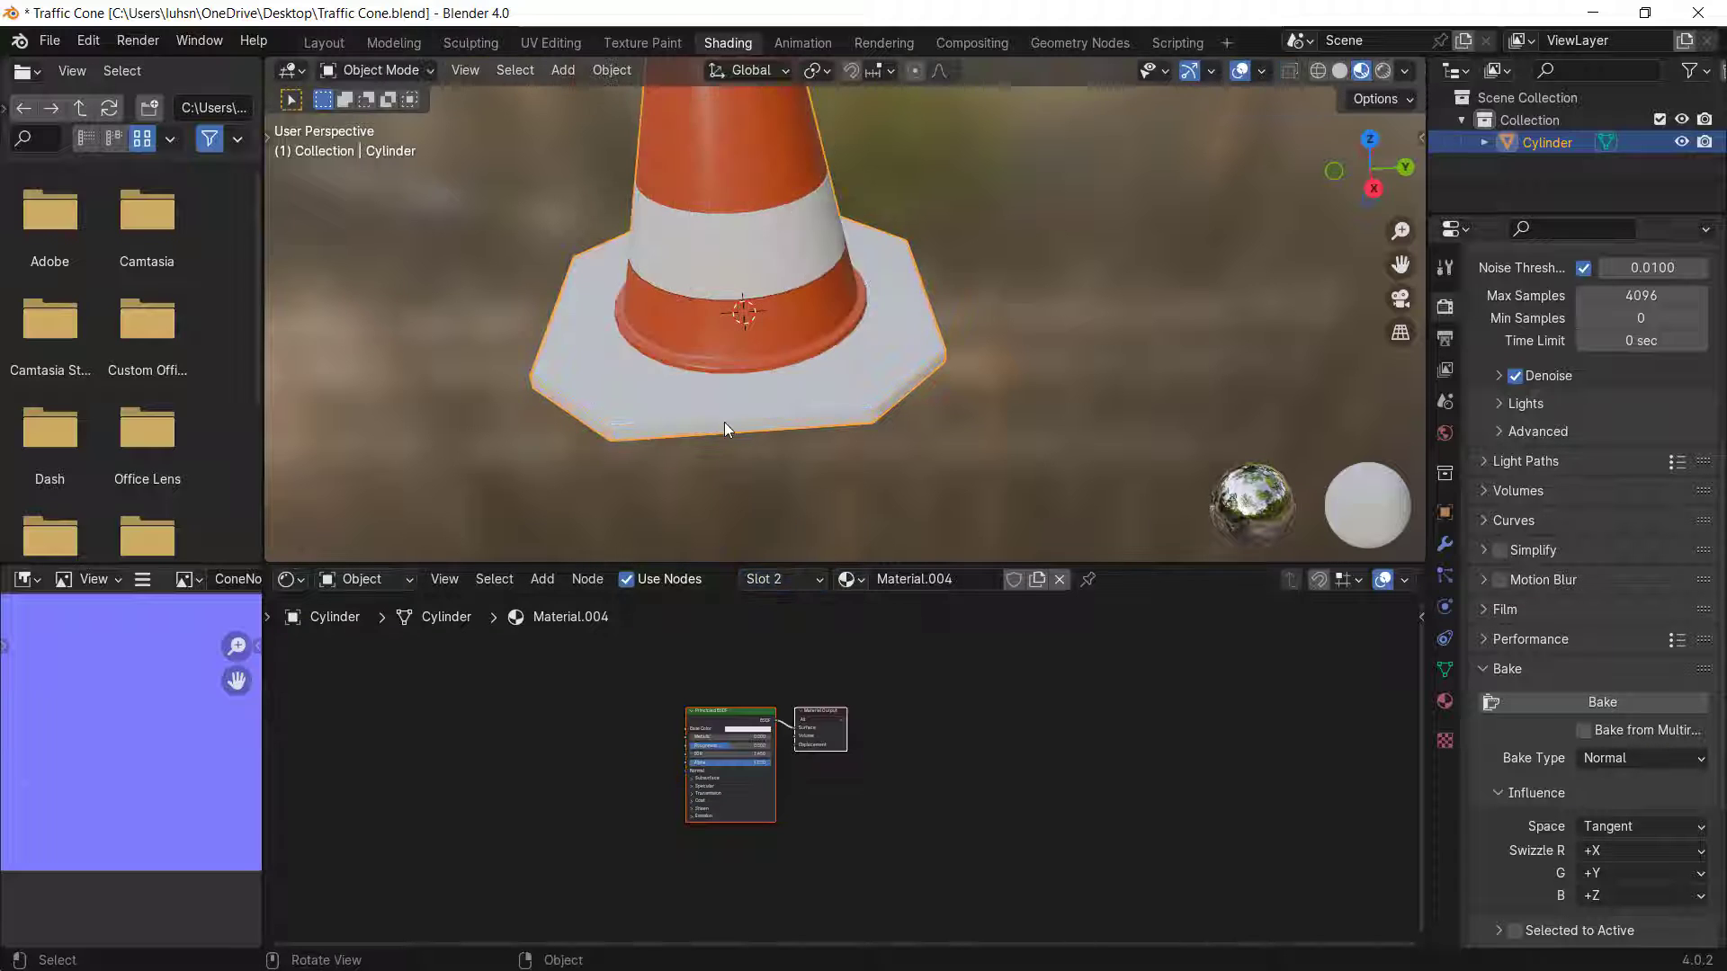
- Set the base plate material's Base Color to orange and check it against the whole cone
middle_drag(638, 416, 988, 434)
scroll(760, 739, up, 5)
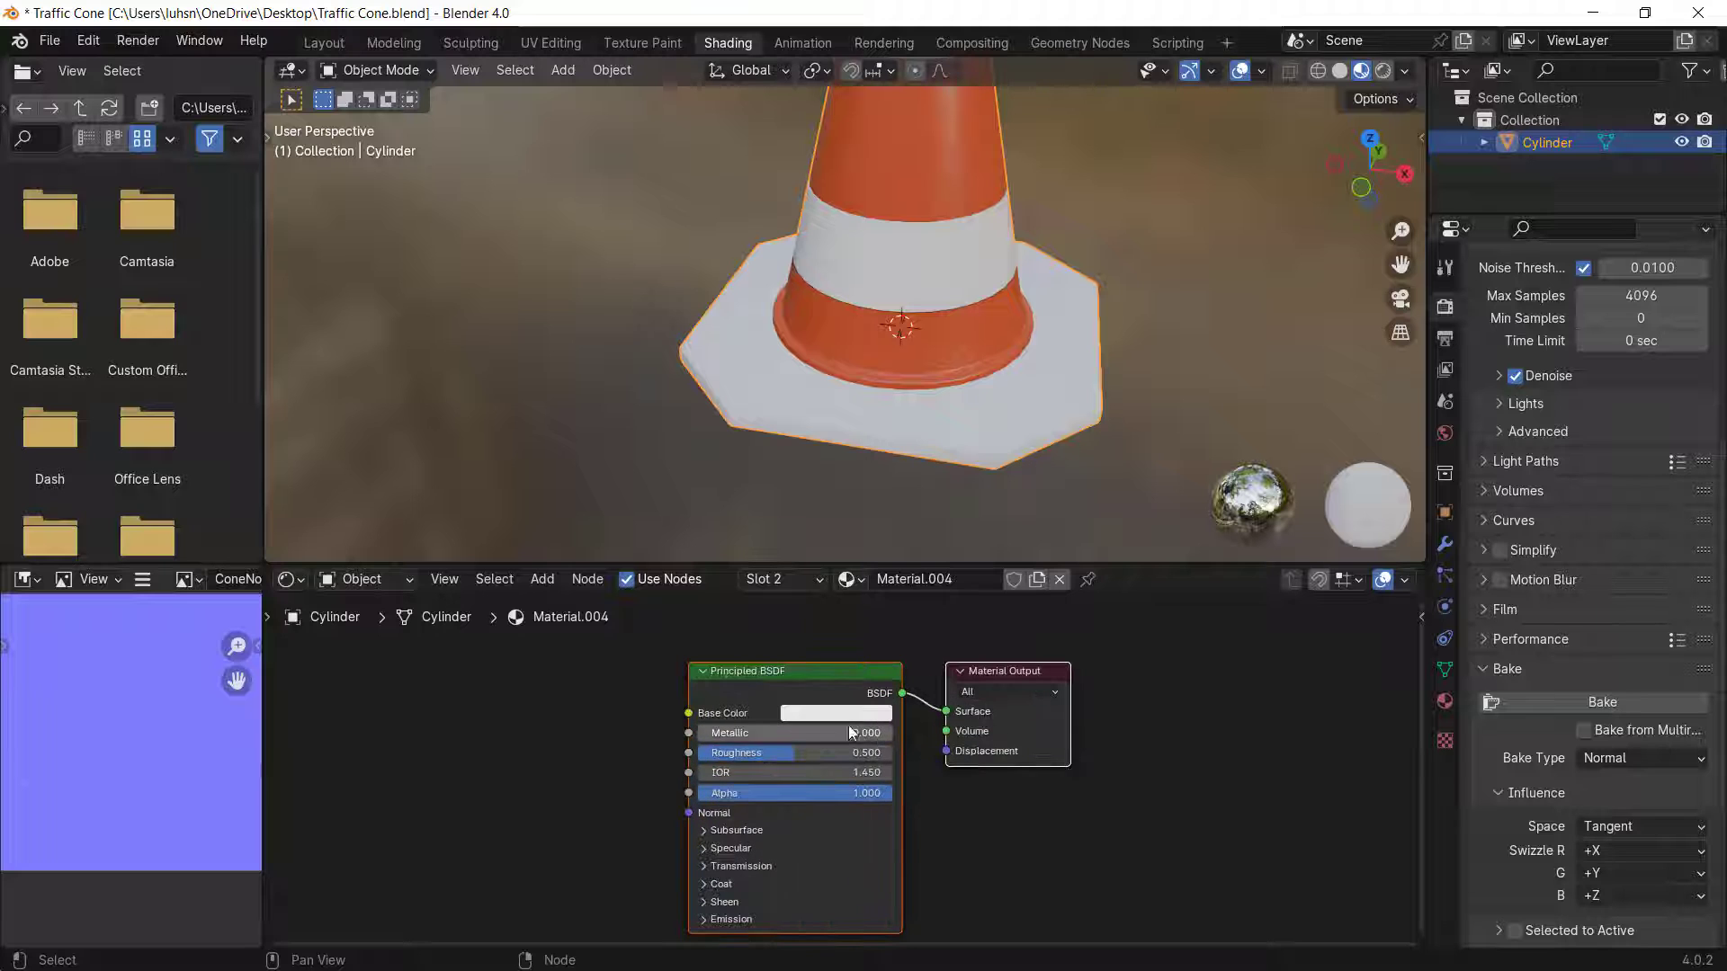
click(833, 712)
drag(841, 569, 841, 569)
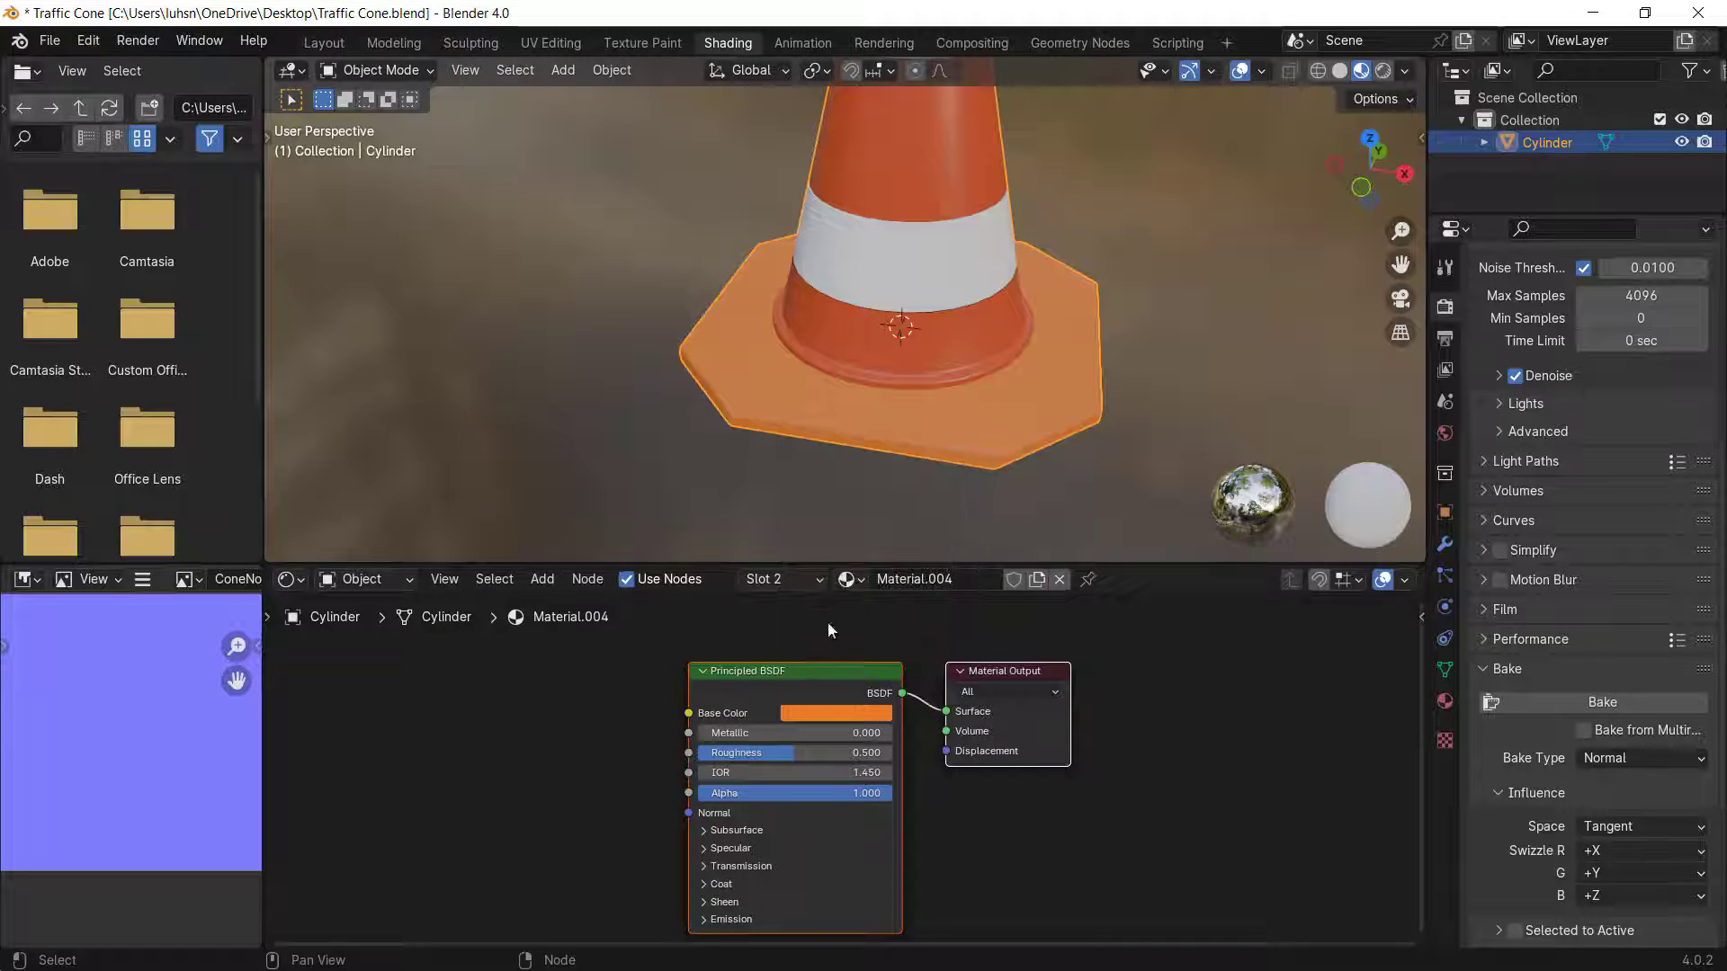
scroll(806, 617, down, 3)
scroll(1034, 336, down, 1)
scroll(910, 370, up, 4)
middle_drag(1034, 337, 930, 312)
scroll(932, 311, down, 6)
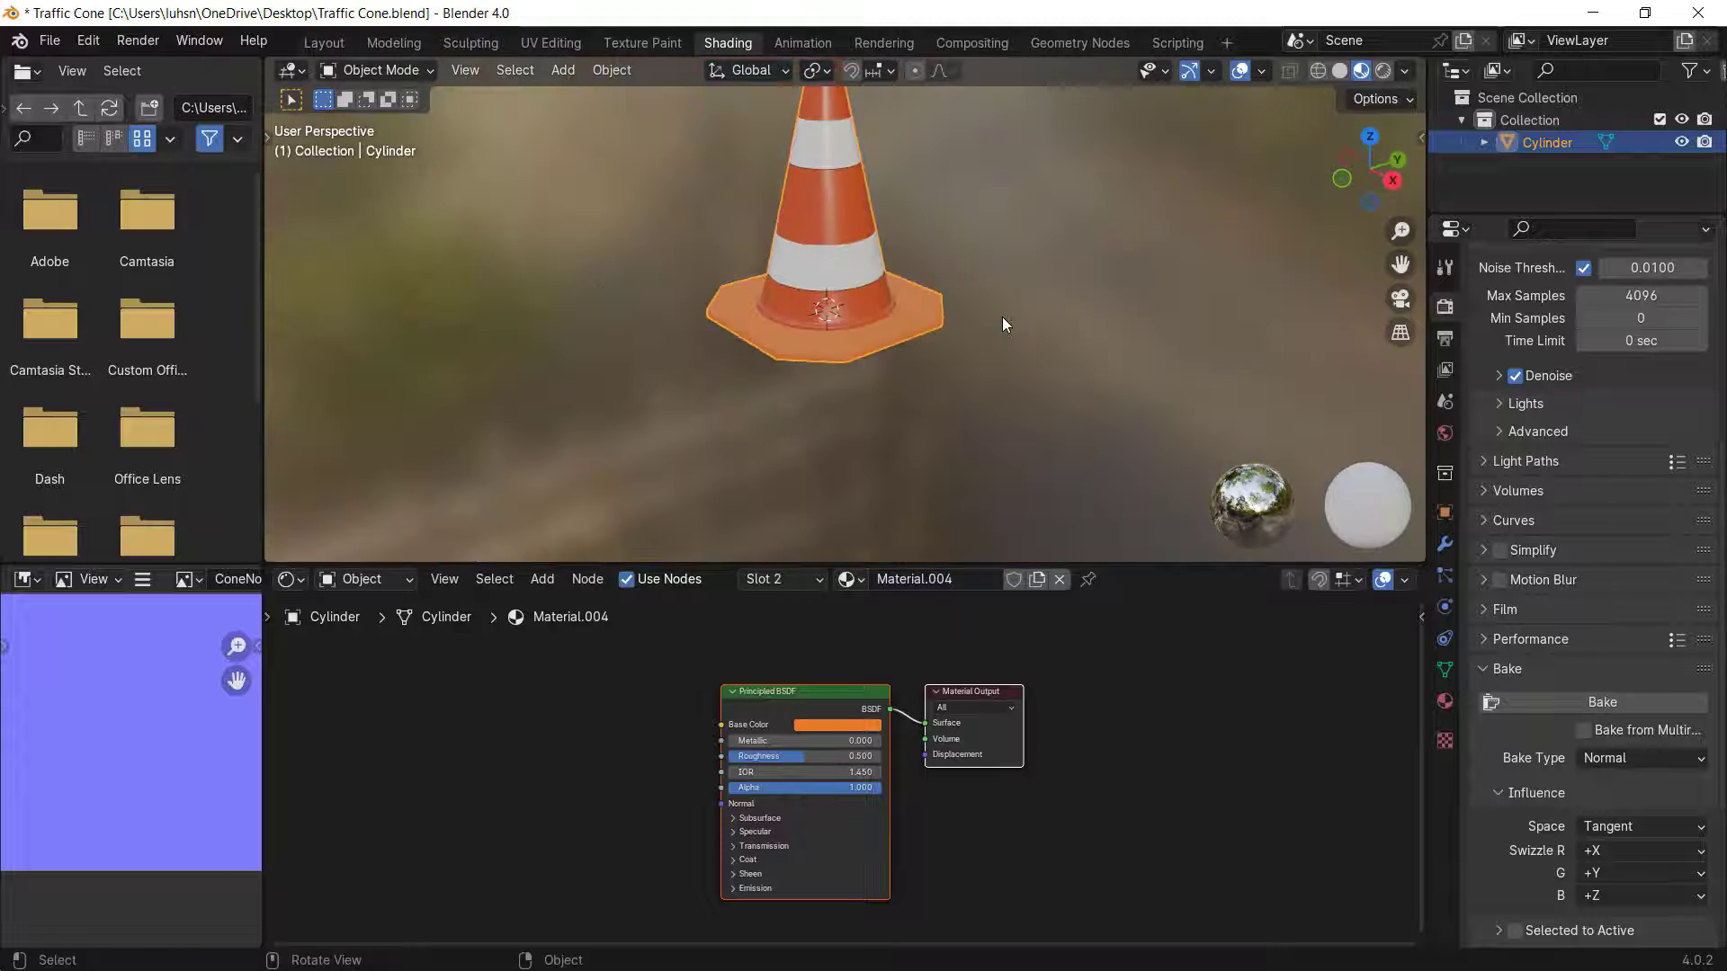
shift+middle_drag(938, 196, 938, 347)
- Switch to Material.003 in Slot 1 and add an Image Texture node beside the Material Output
click(785, 578)
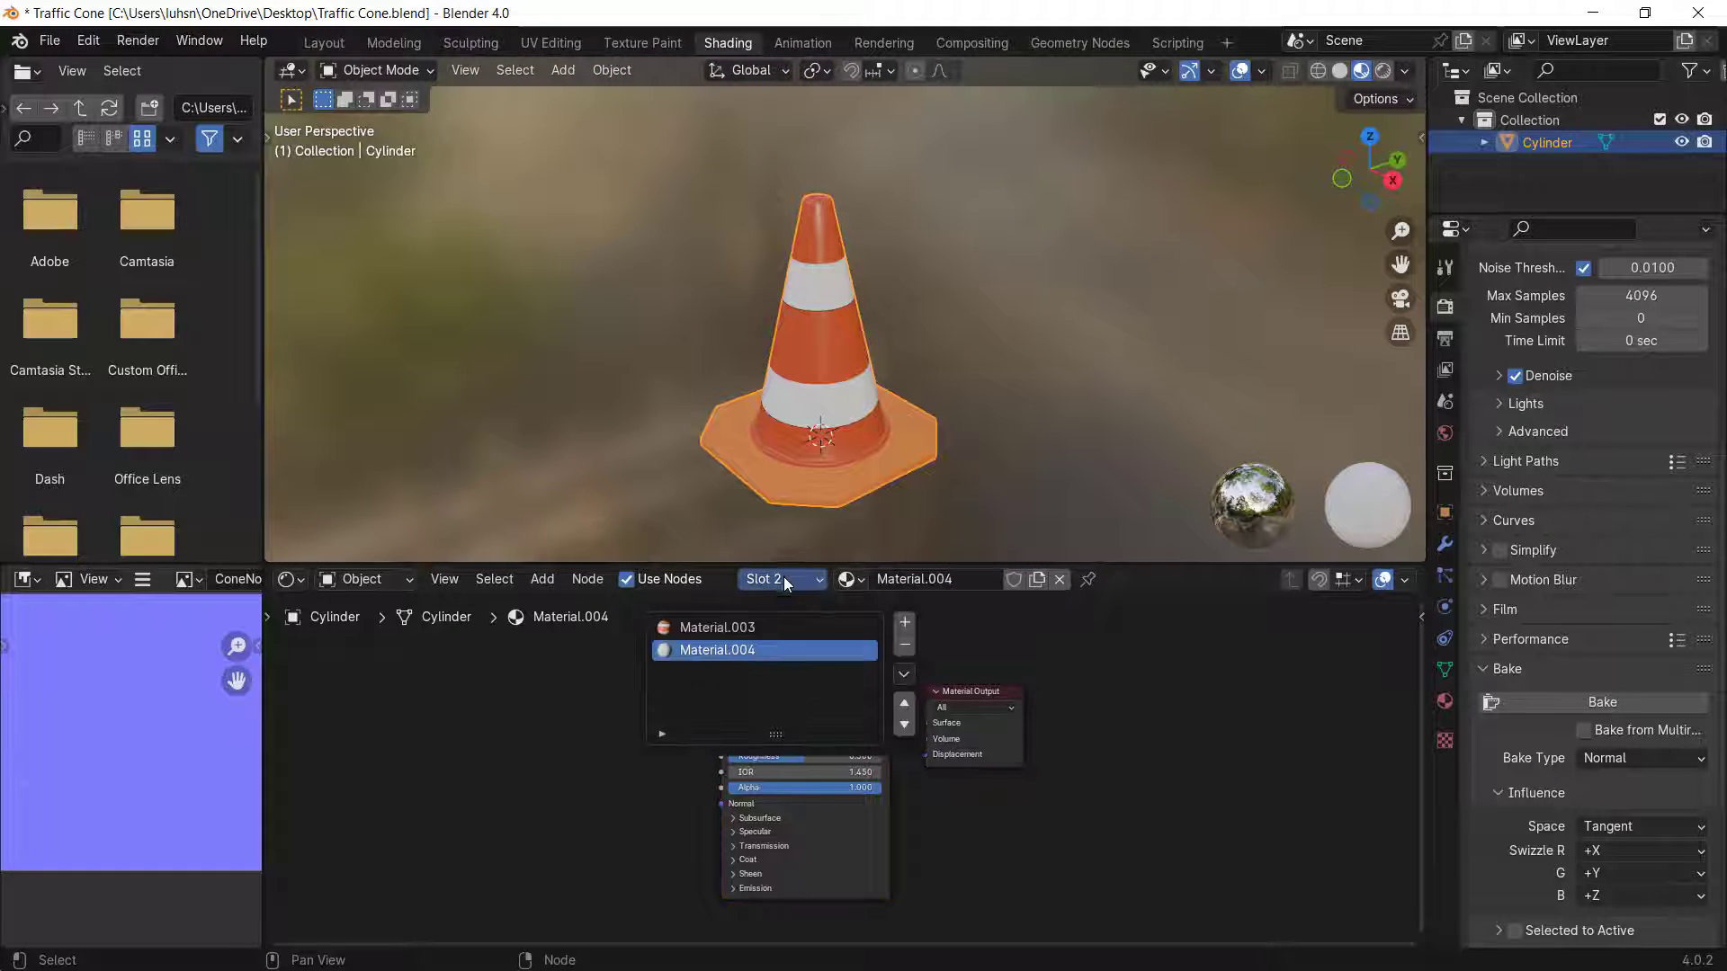
click(747, 627)
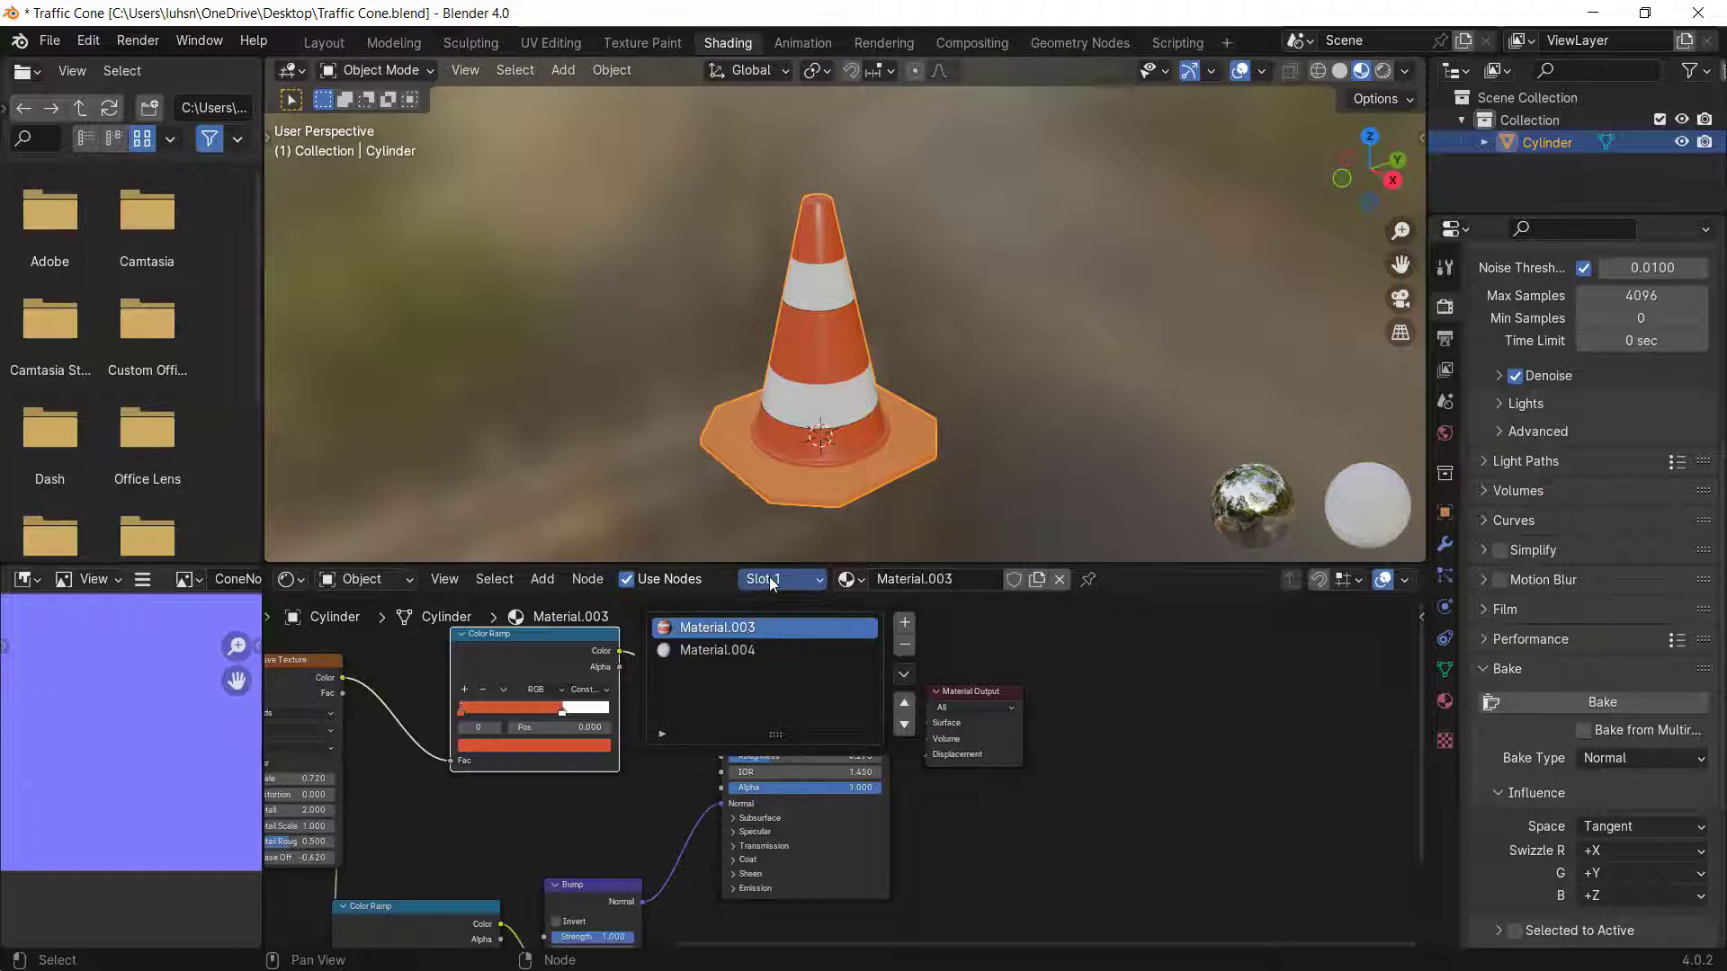
scroll(1092, 795, up, 3)
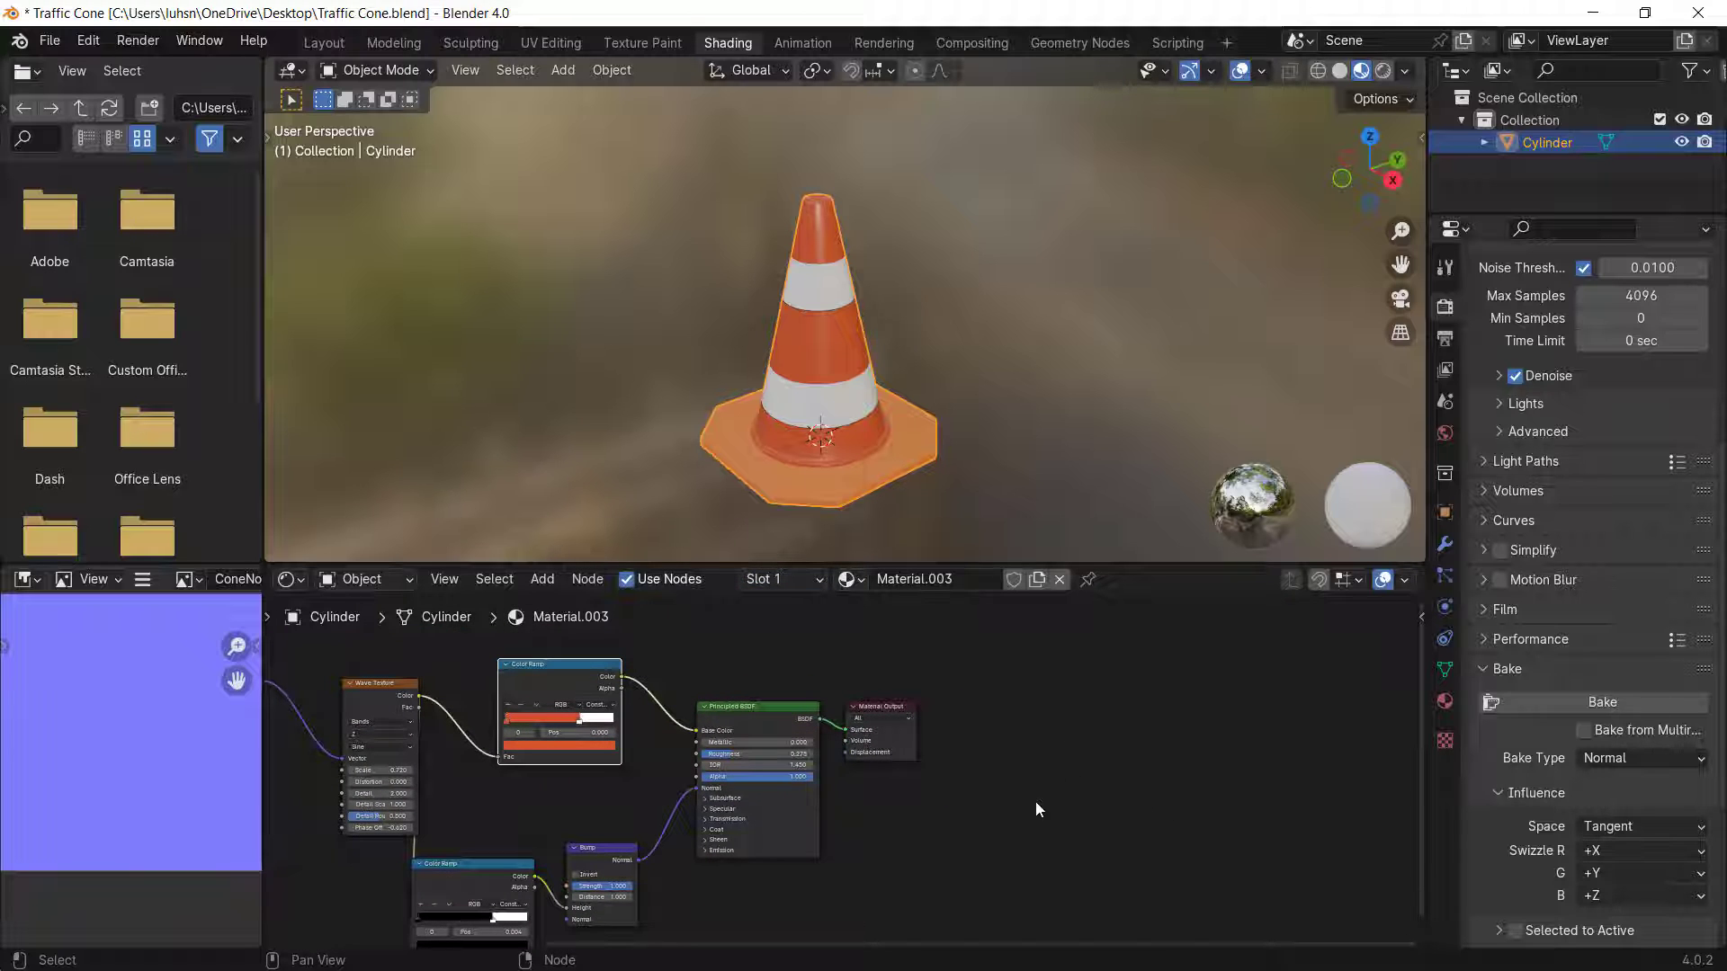
middle_drag(1017, 755, 850, 752)
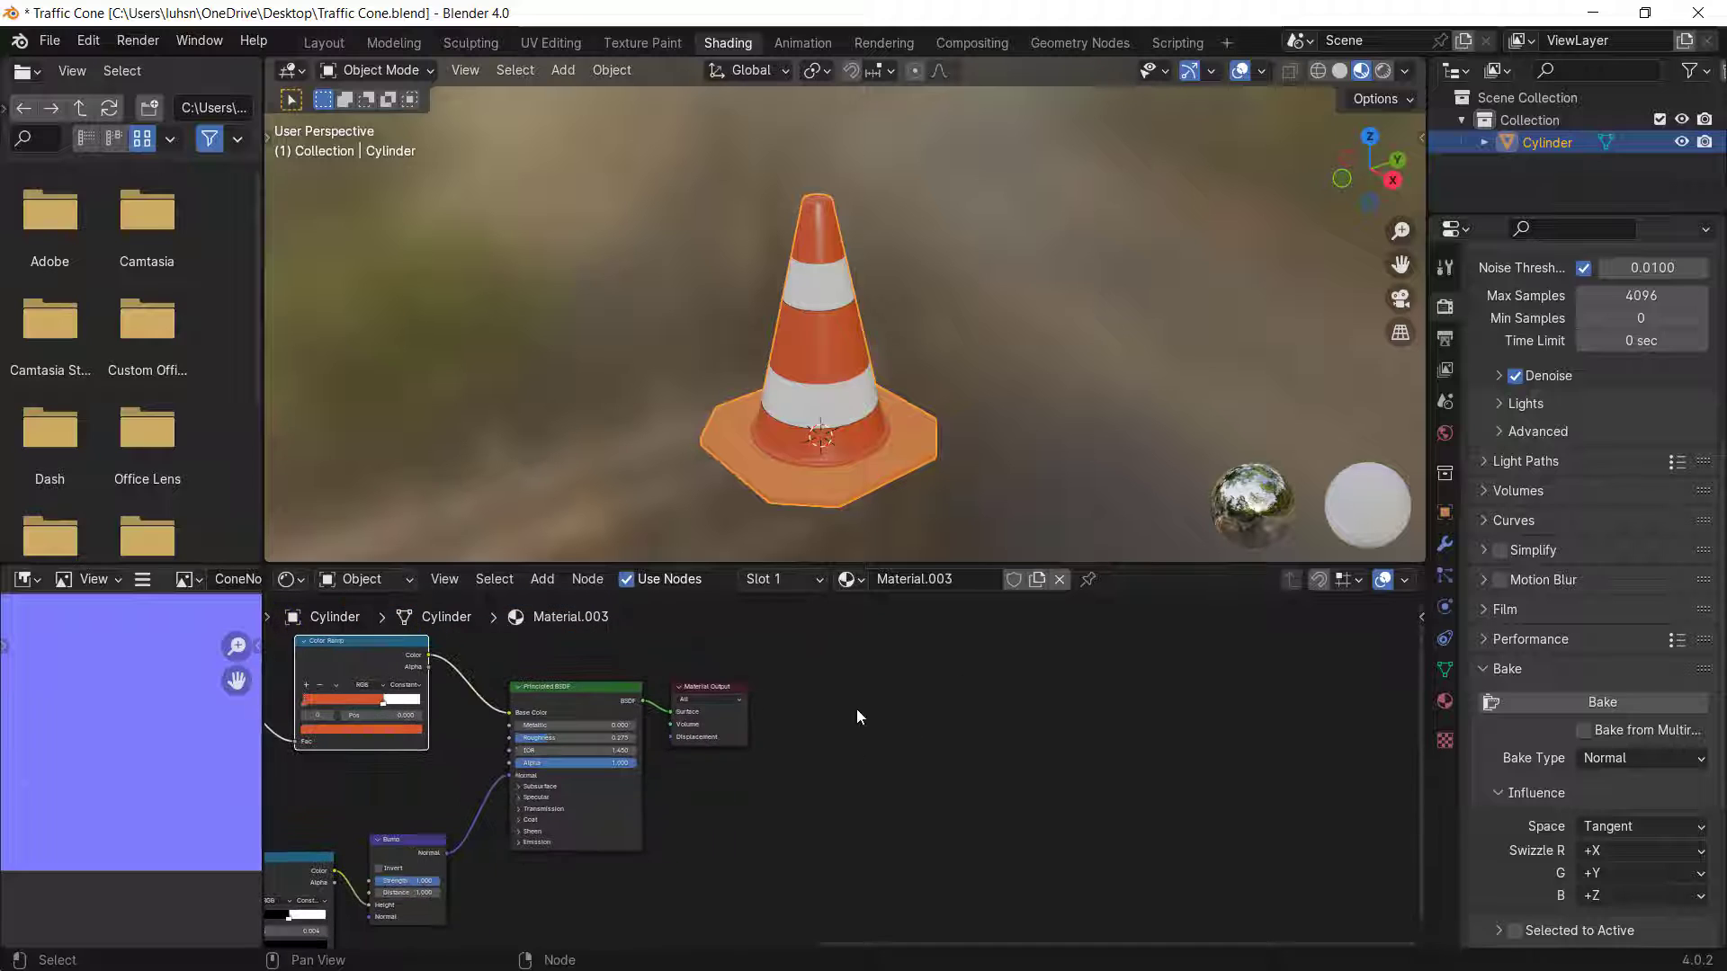
key(shift+a)
click(962, 693)
text(ima)
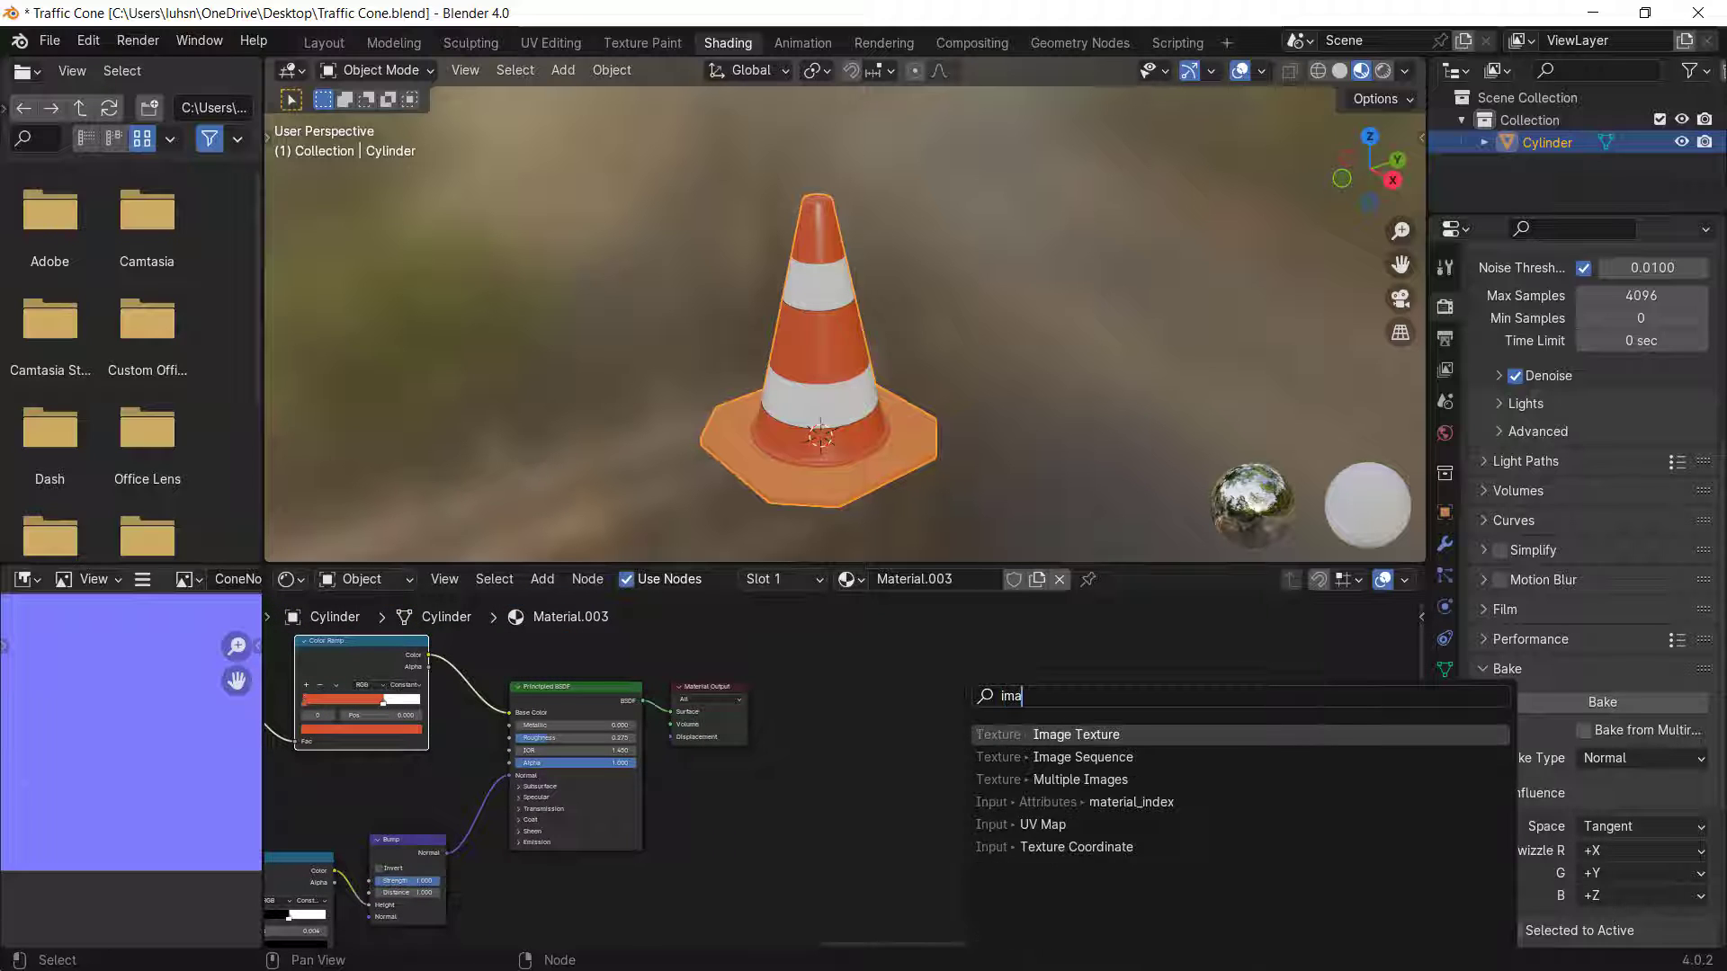
key(Return)
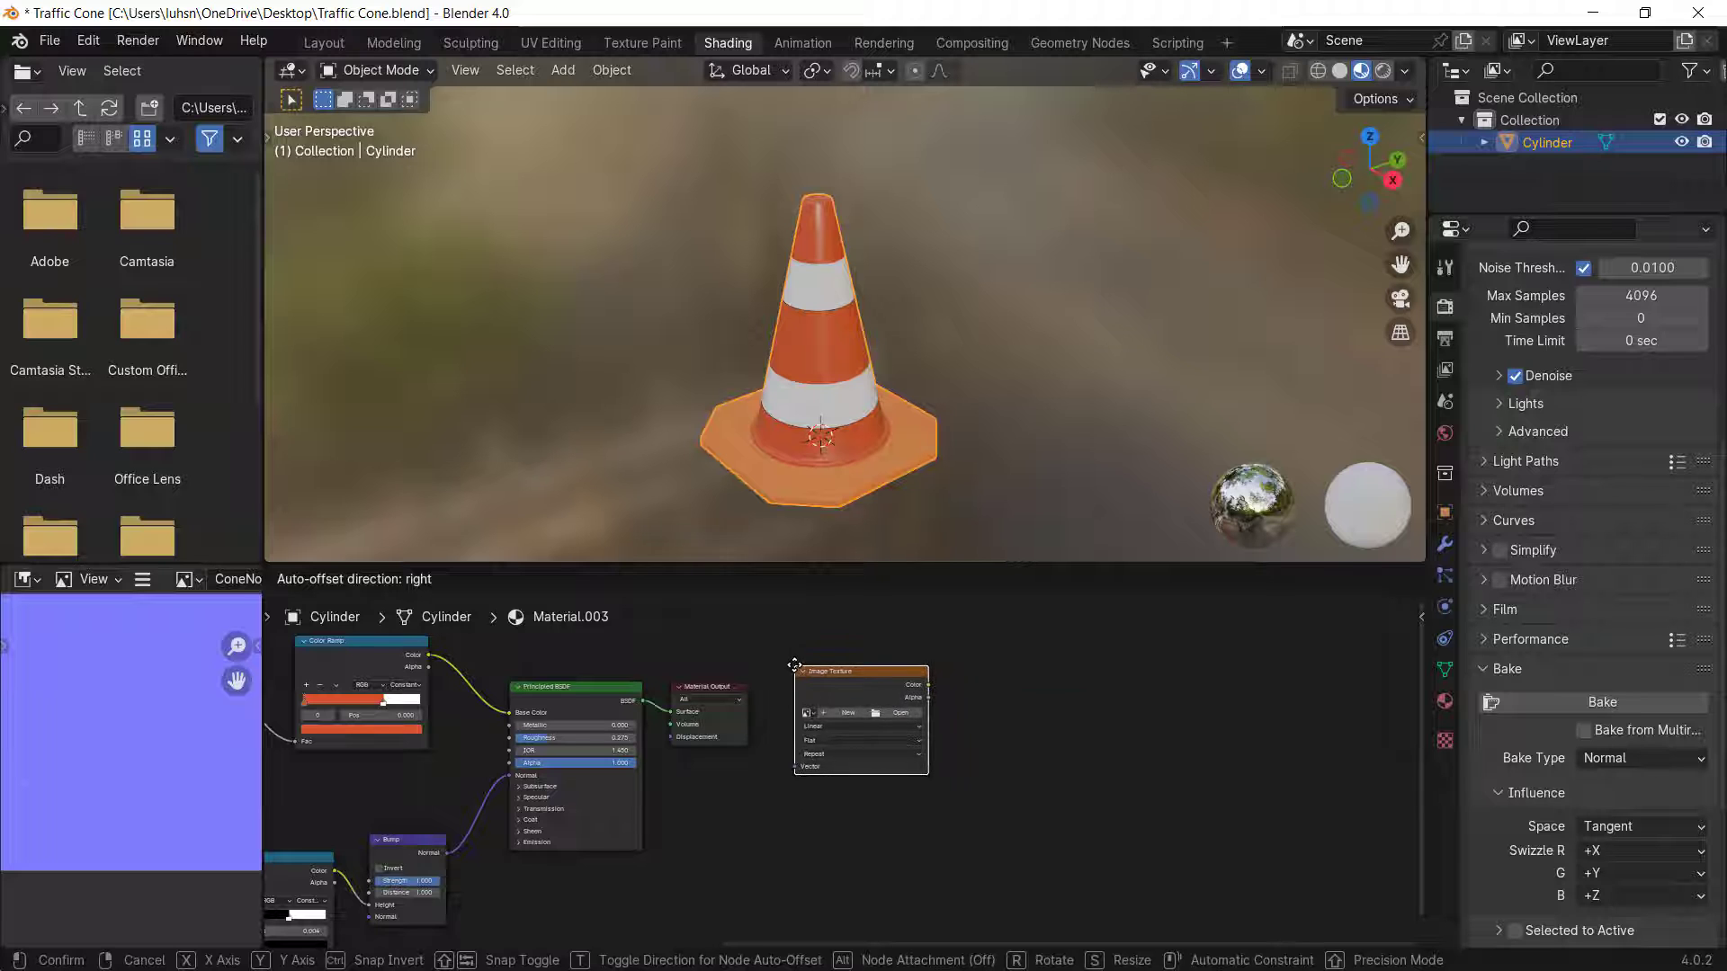
click(780, 679)
- Start a new image in the Image Texture node and name it ConeColorRoblox
scroll(899, 727, up, 2)
scroll(898, 738, up, 2)
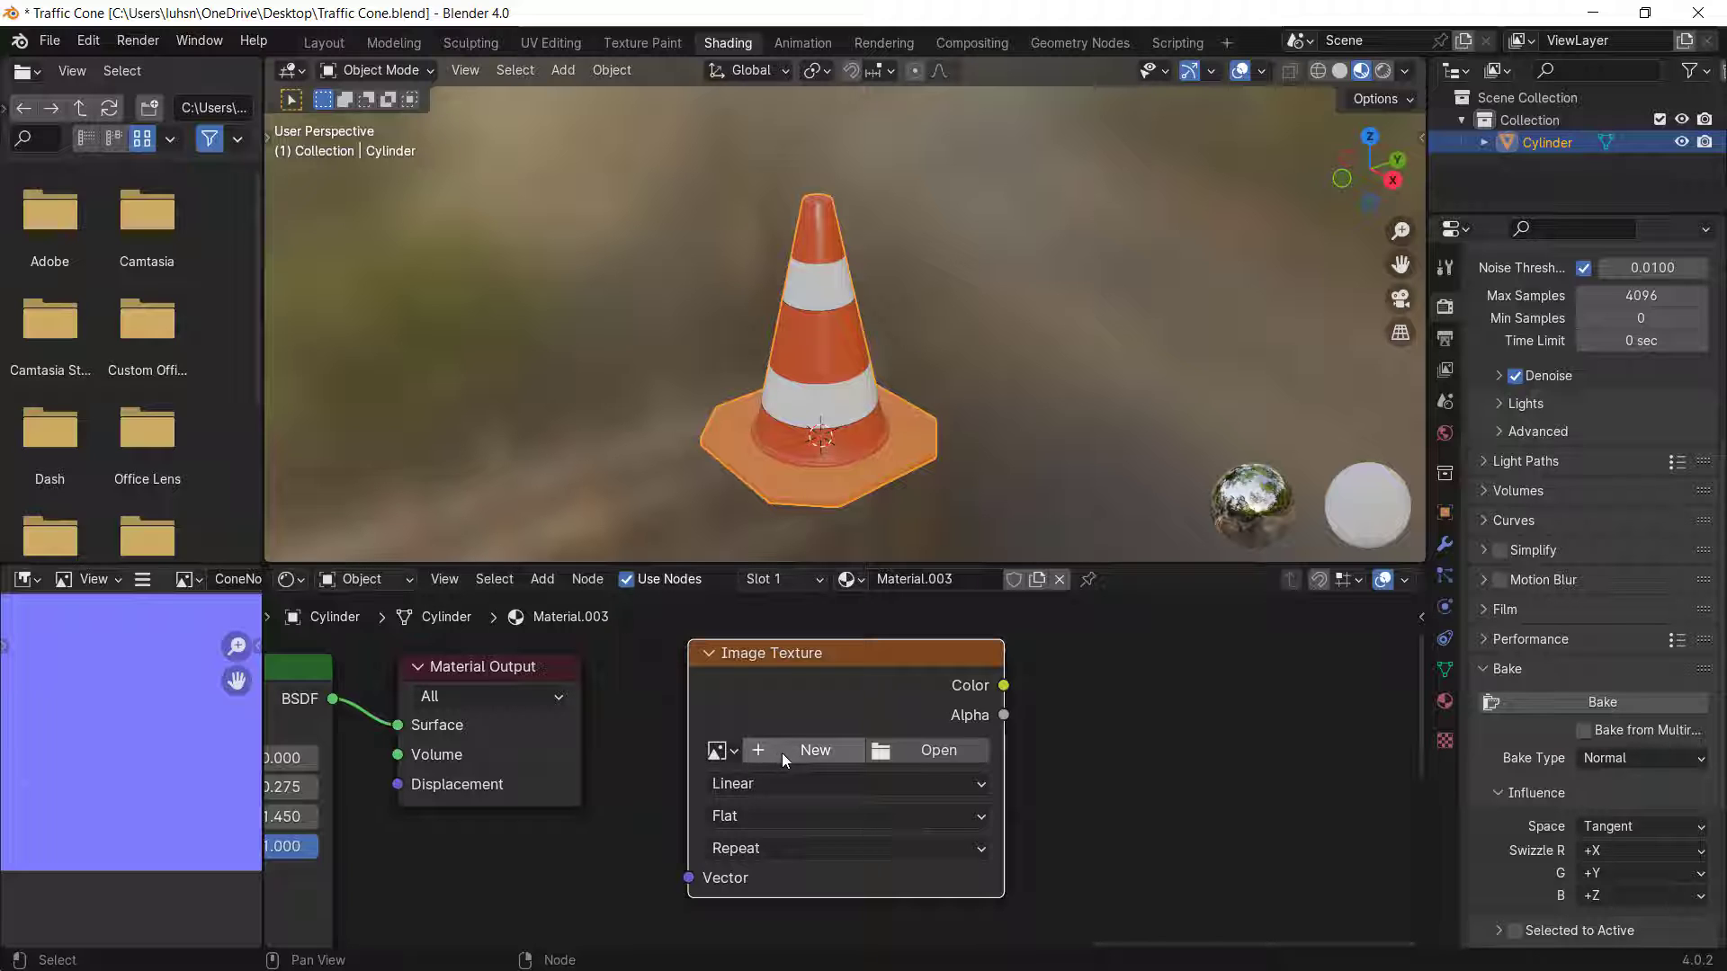
click(807, 752)
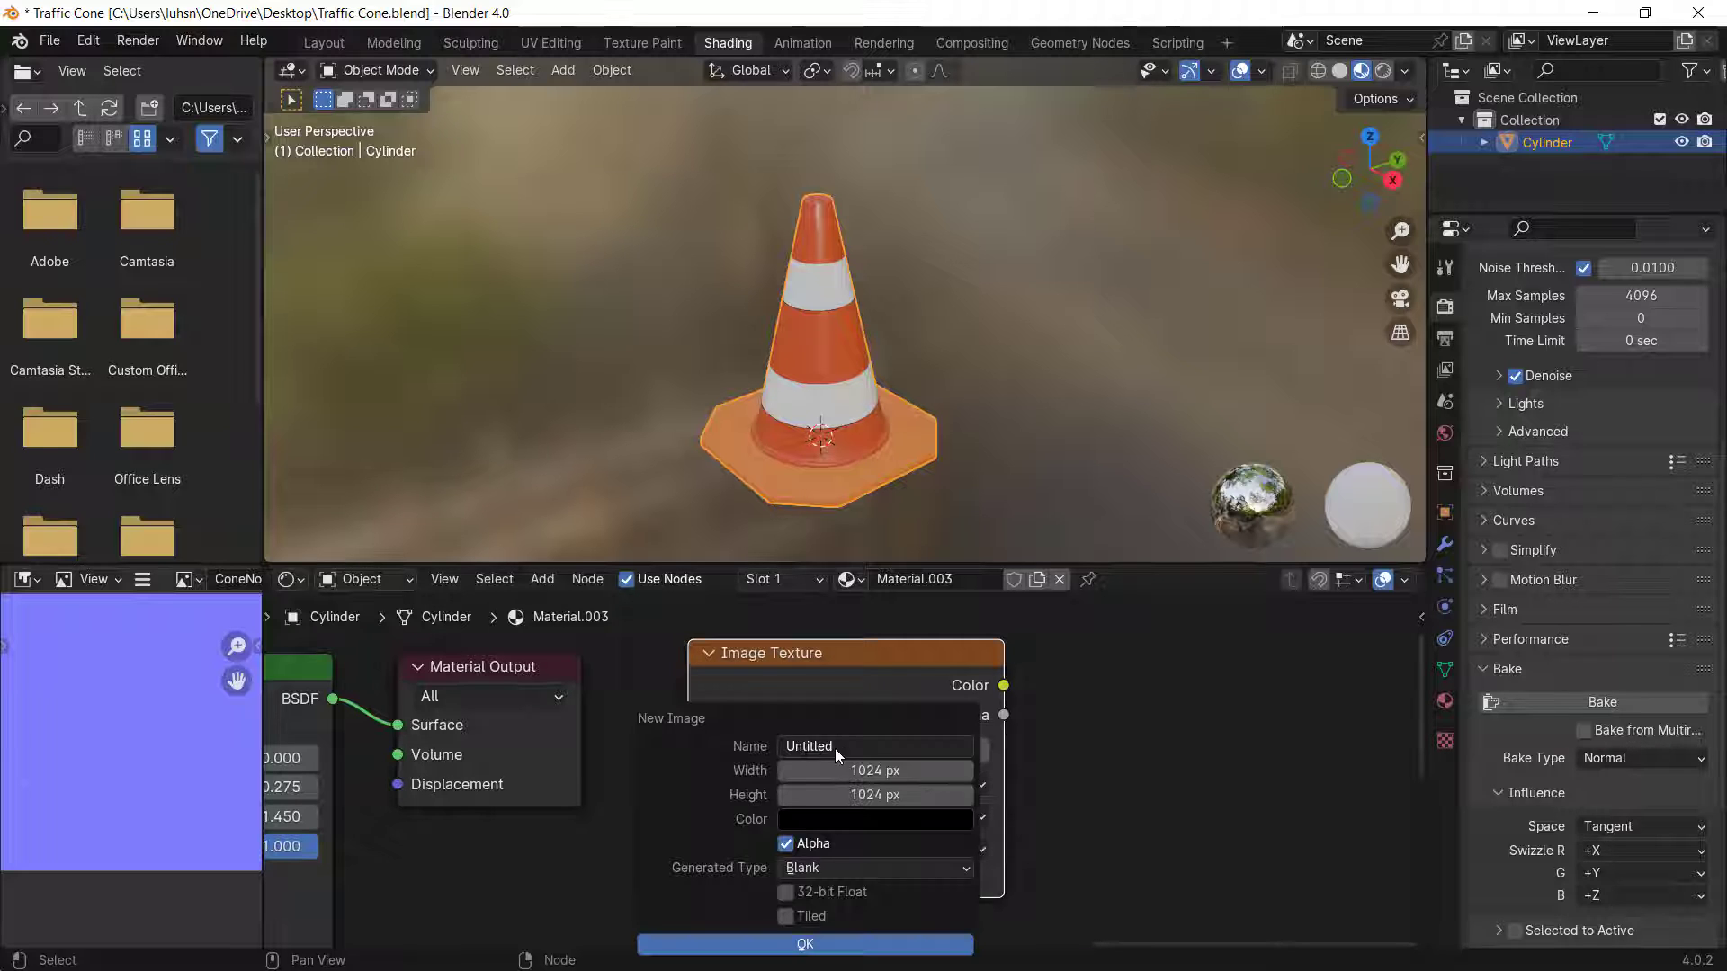
click(795, 749)
key(shift)
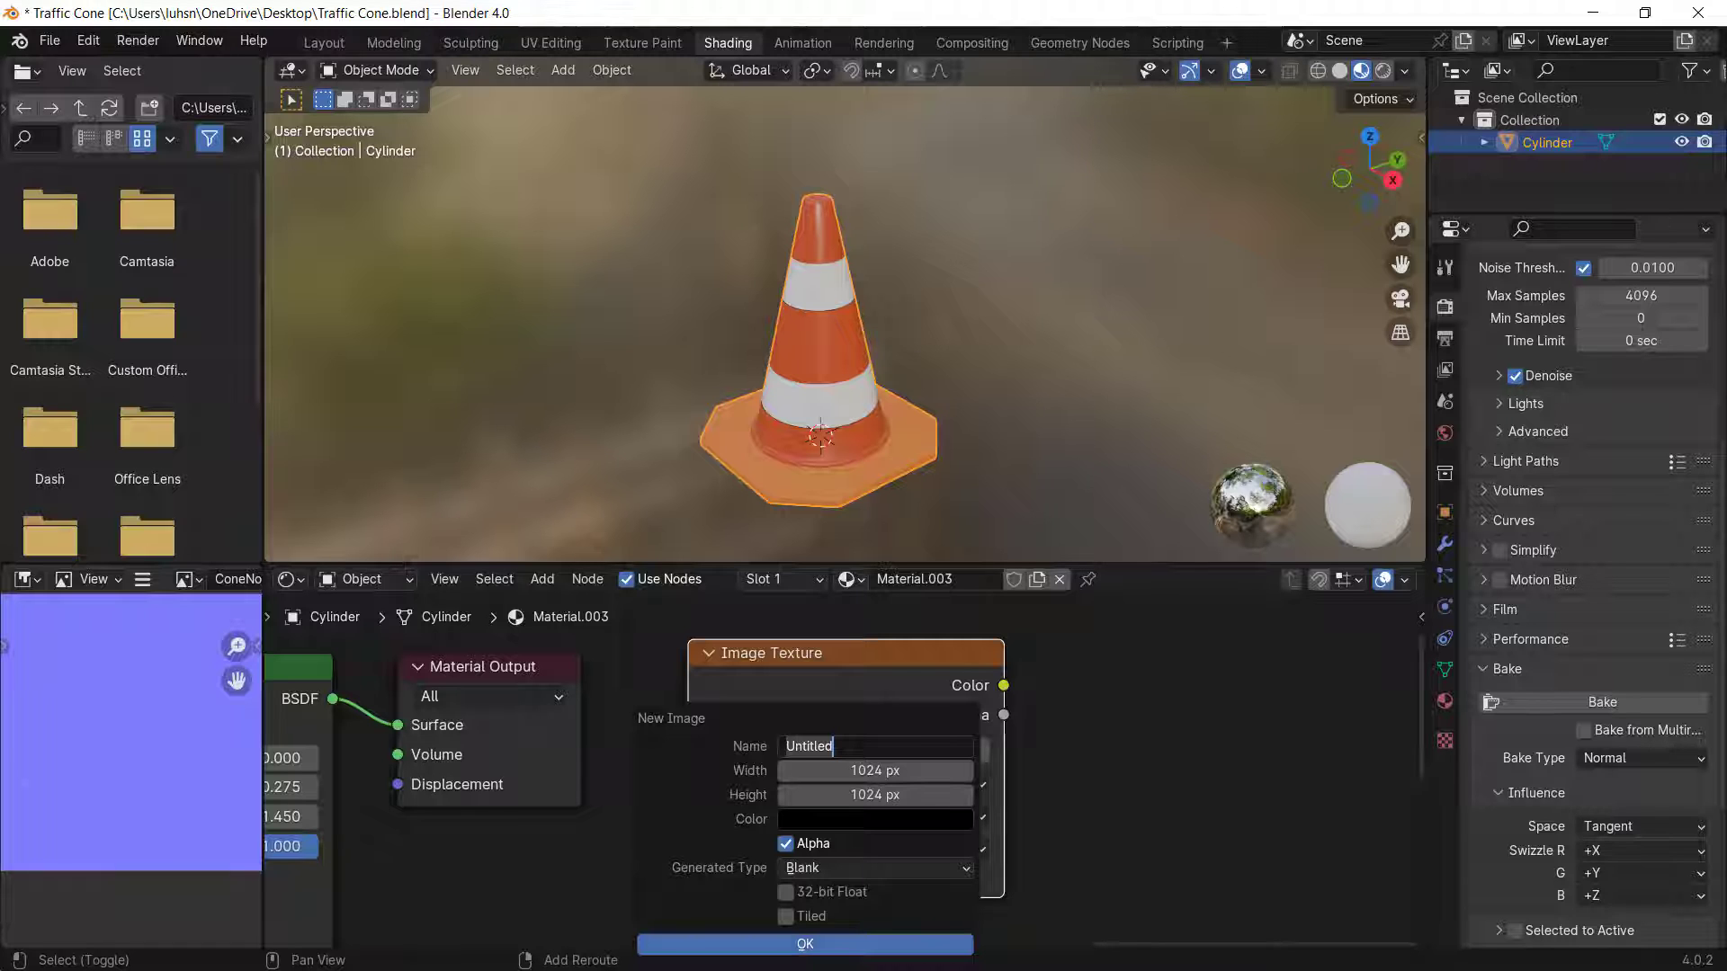
text(ConeColorRoblox)
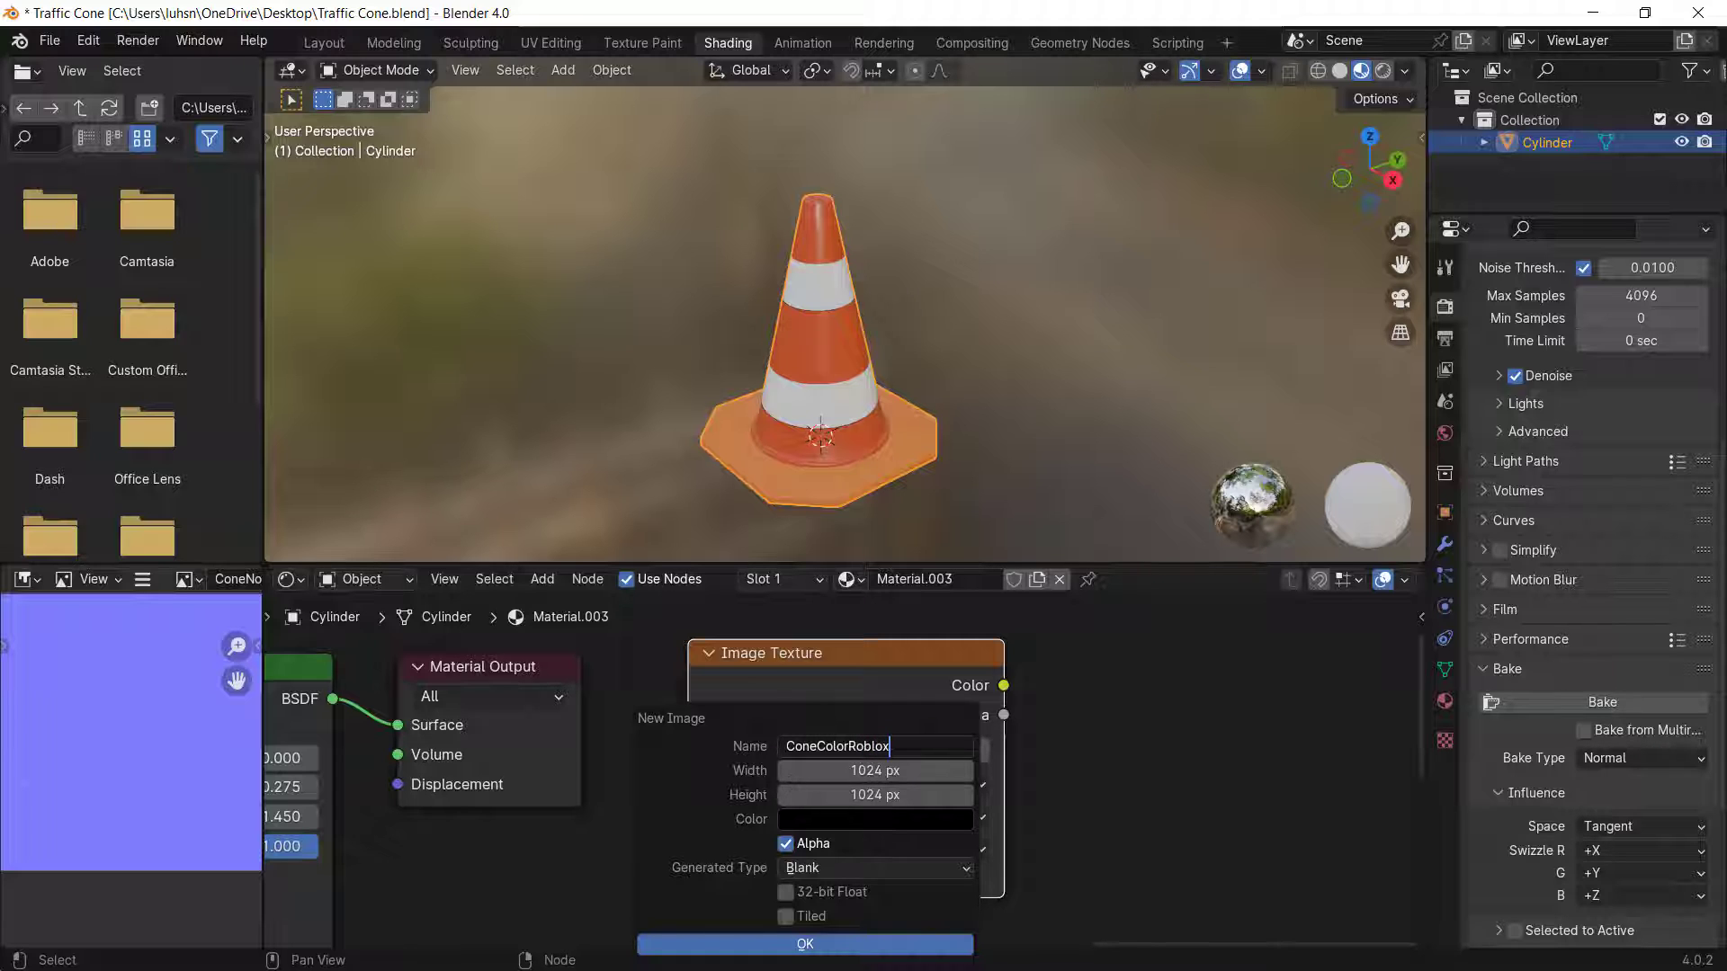
key(Return)
- Set the new image's width and height to 2048 px, disable Alpha, and create it
click(912, 767)
click(912, 767)
text(*)
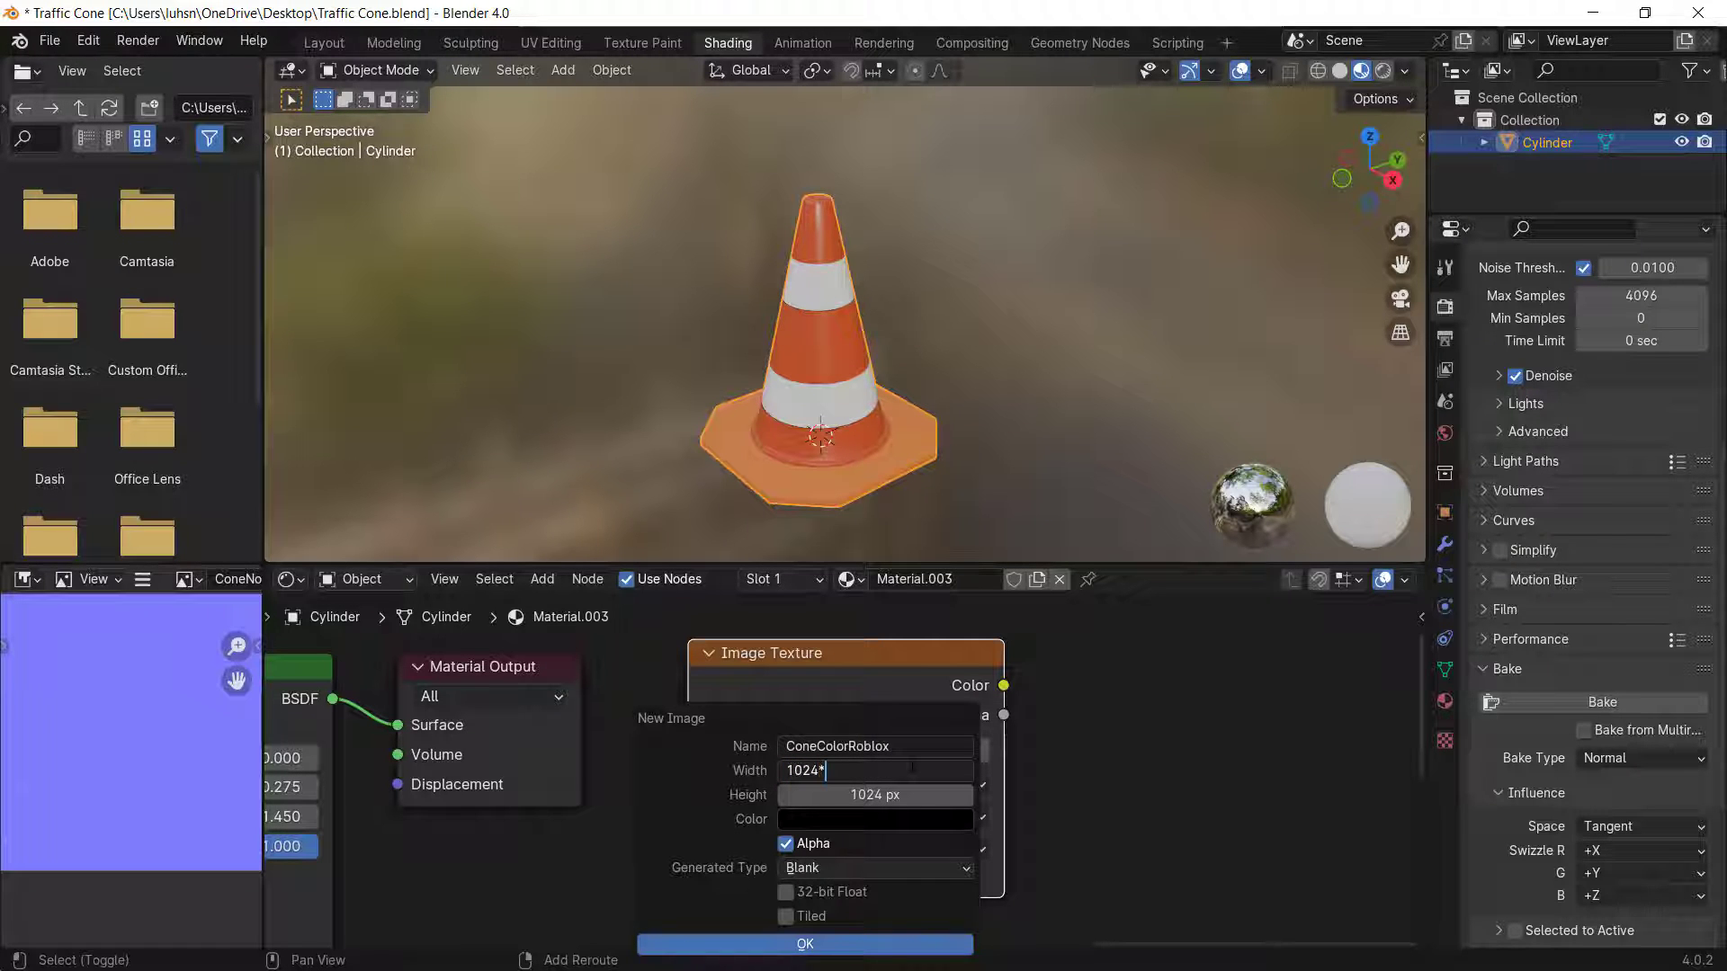
key(Return)
drag(815, 770, 815, 796)
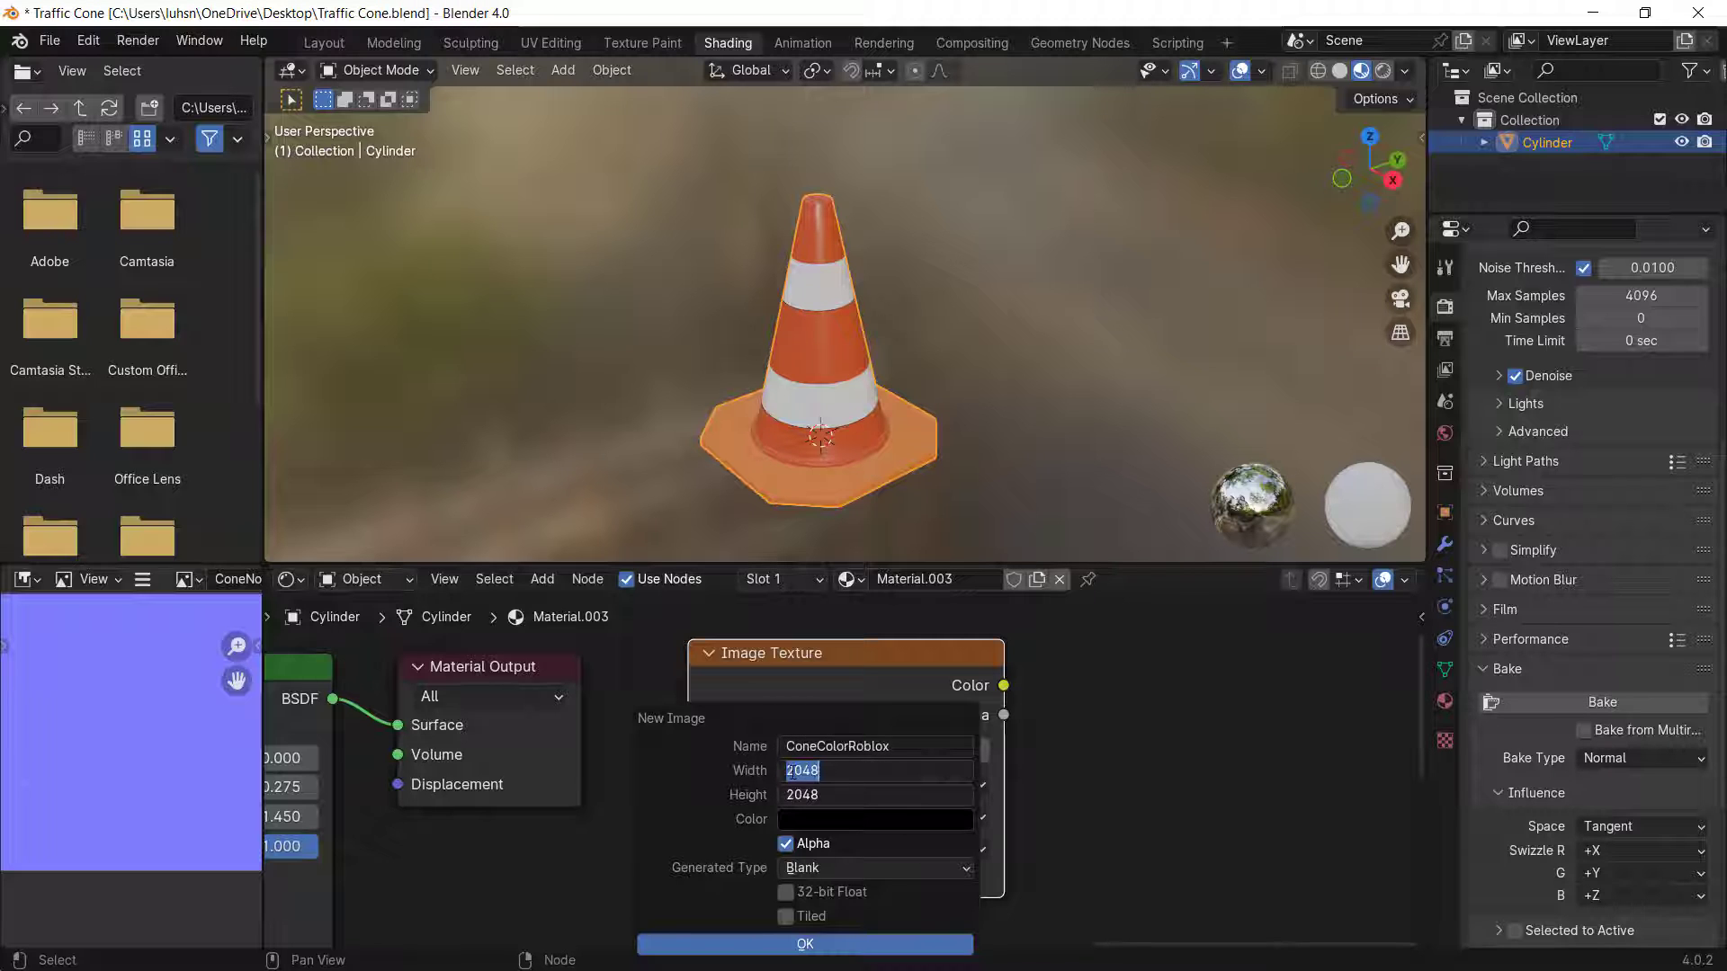
key(Return)
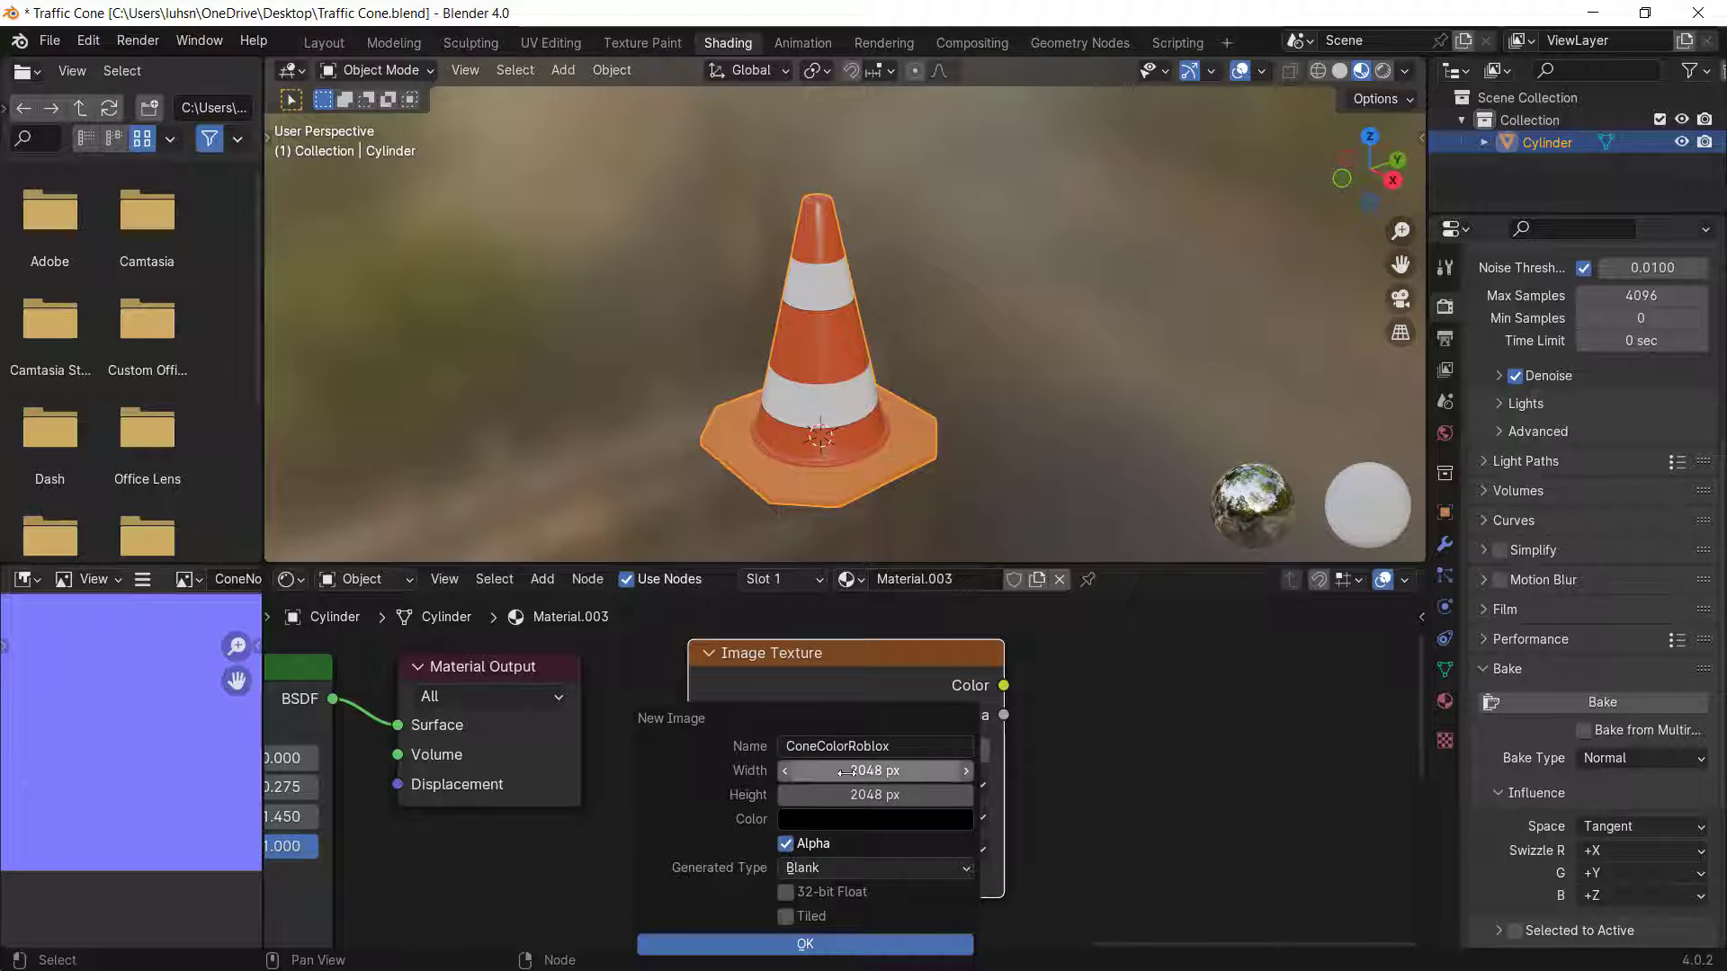
click(786, 844)
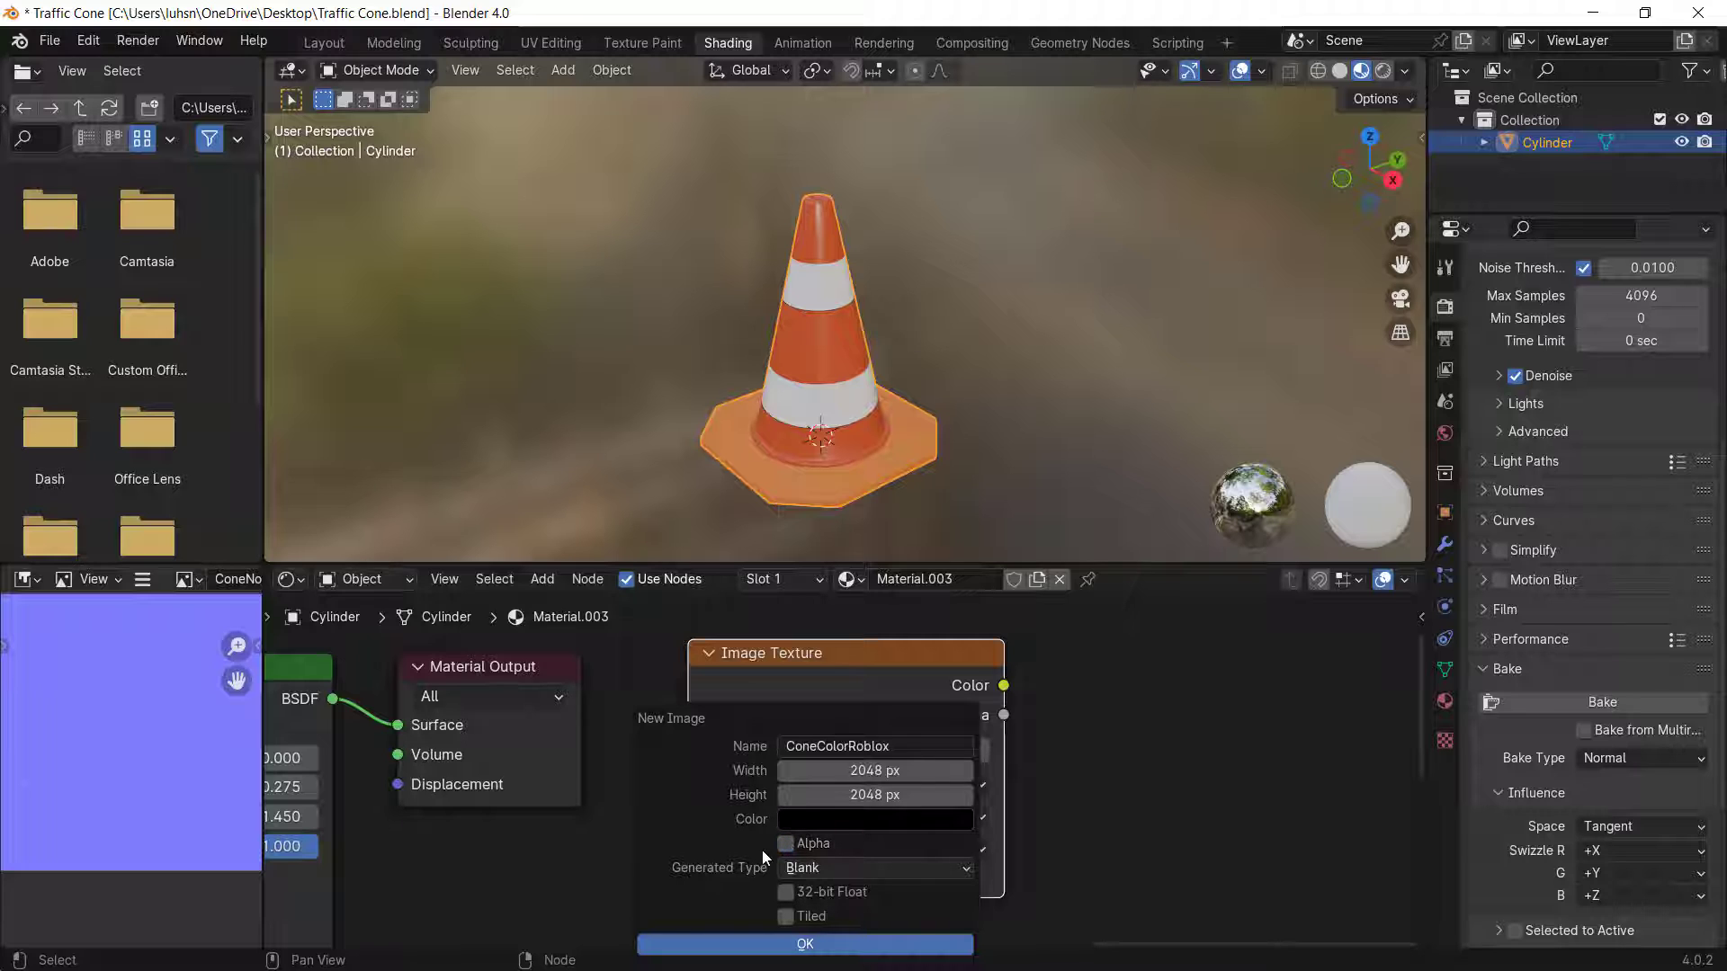
click(834, 943)
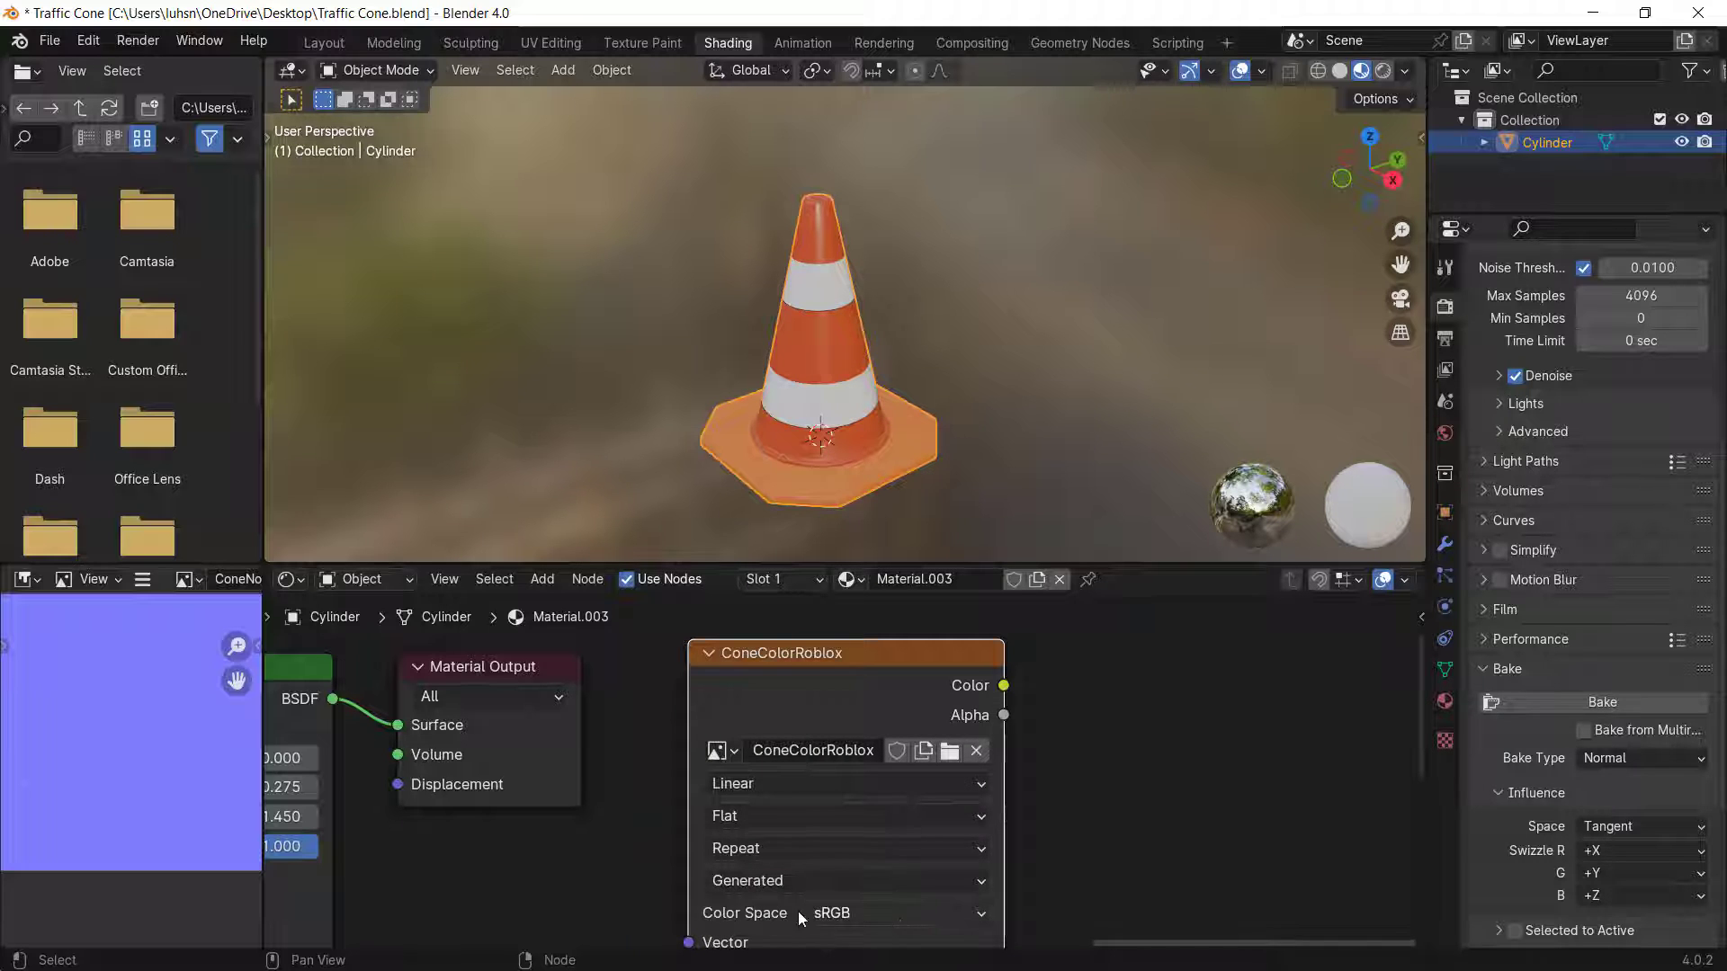
- Switch to the browser to examine the transparent leaf texture image, and return to Blender
scroll(1002, 801, down, 3)
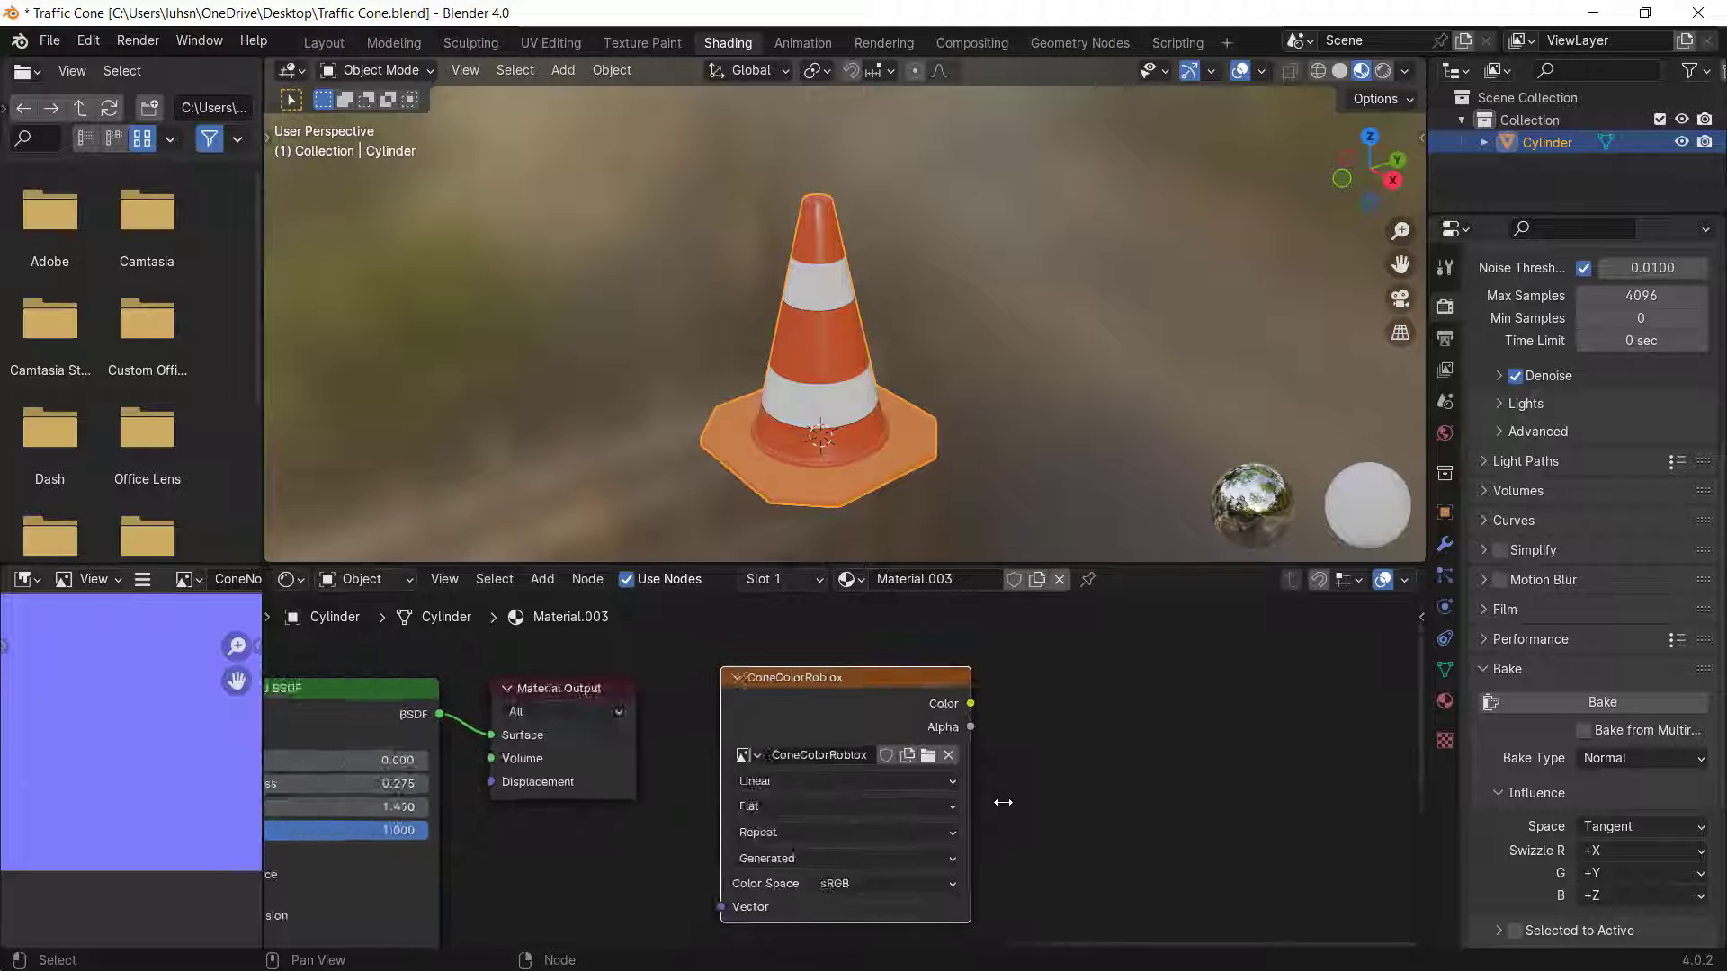
ctrl+middle_drag(1002, 824, 1019, 762)
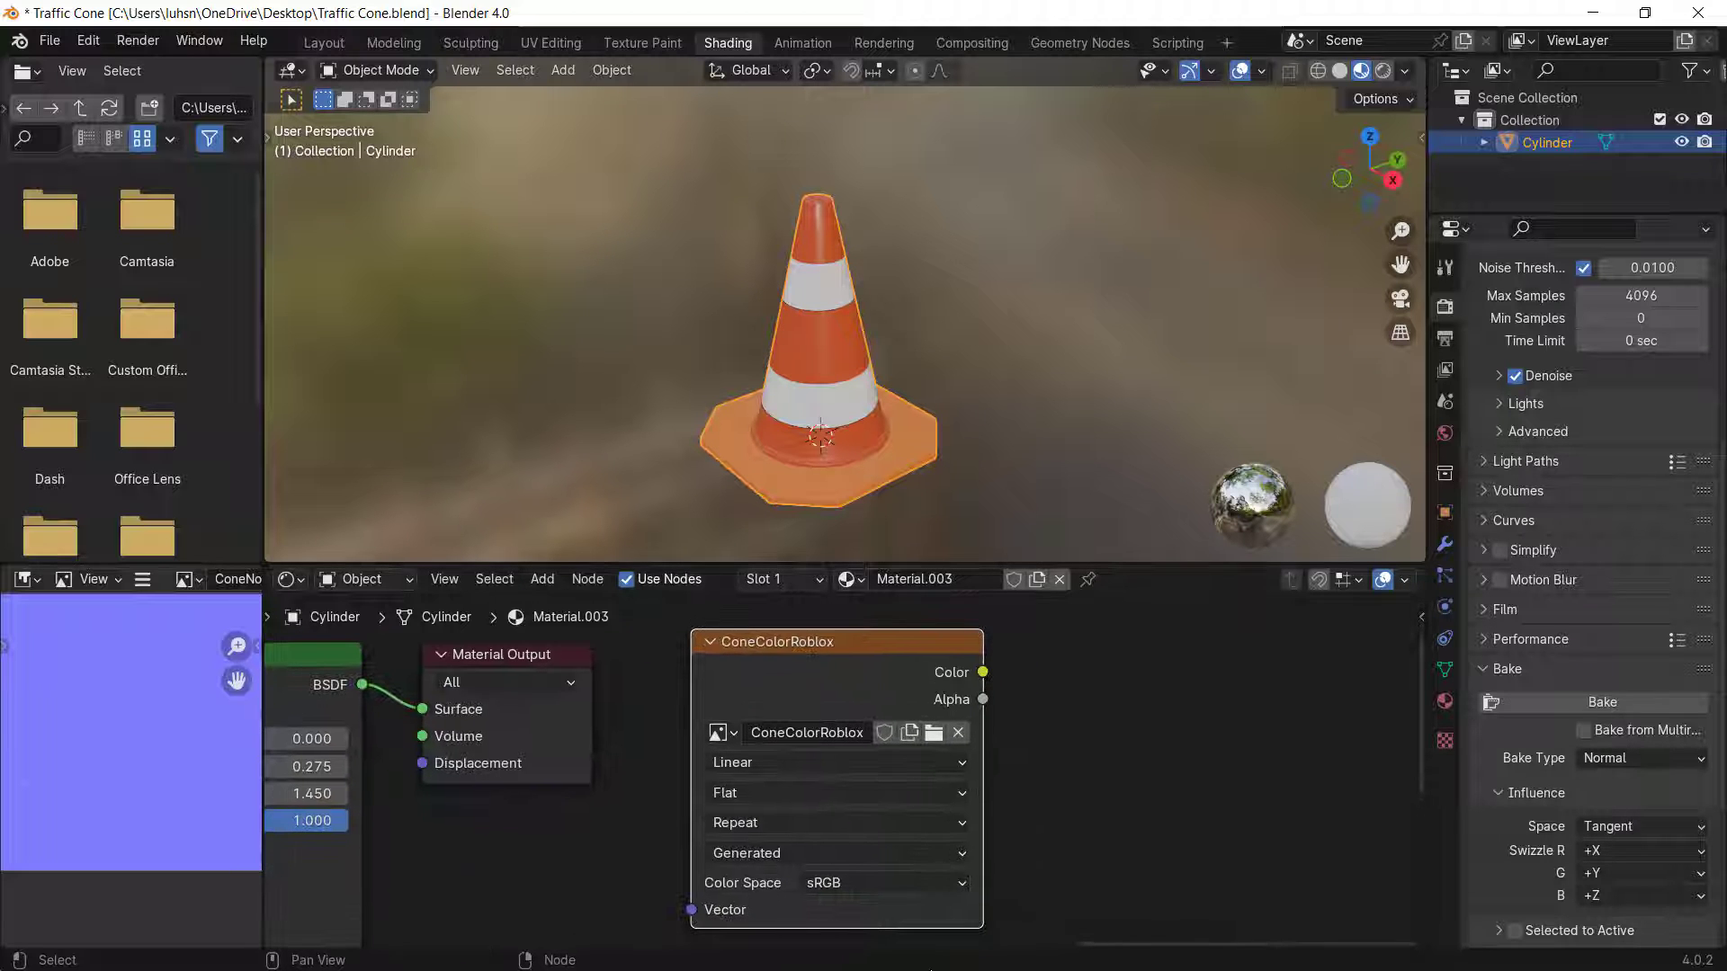
key(super)
click(904, 952)
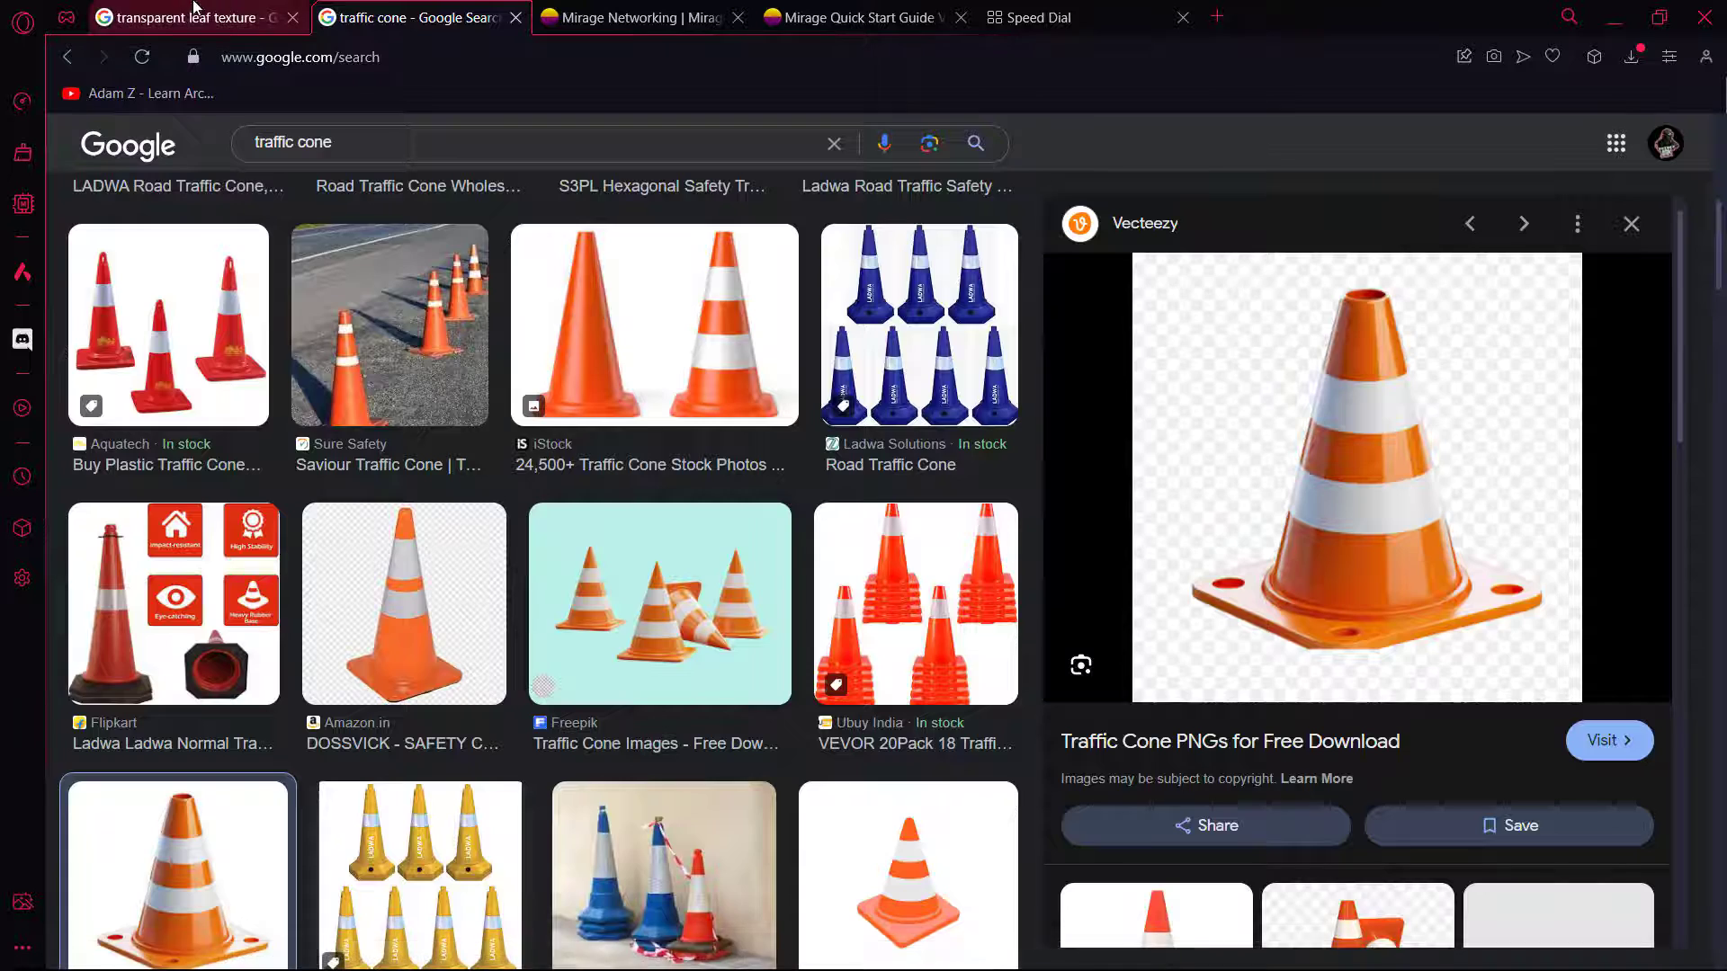
click(193, 9)
scroll(1259, 585, down, 3)
scroll(1345, 550, up, 3)
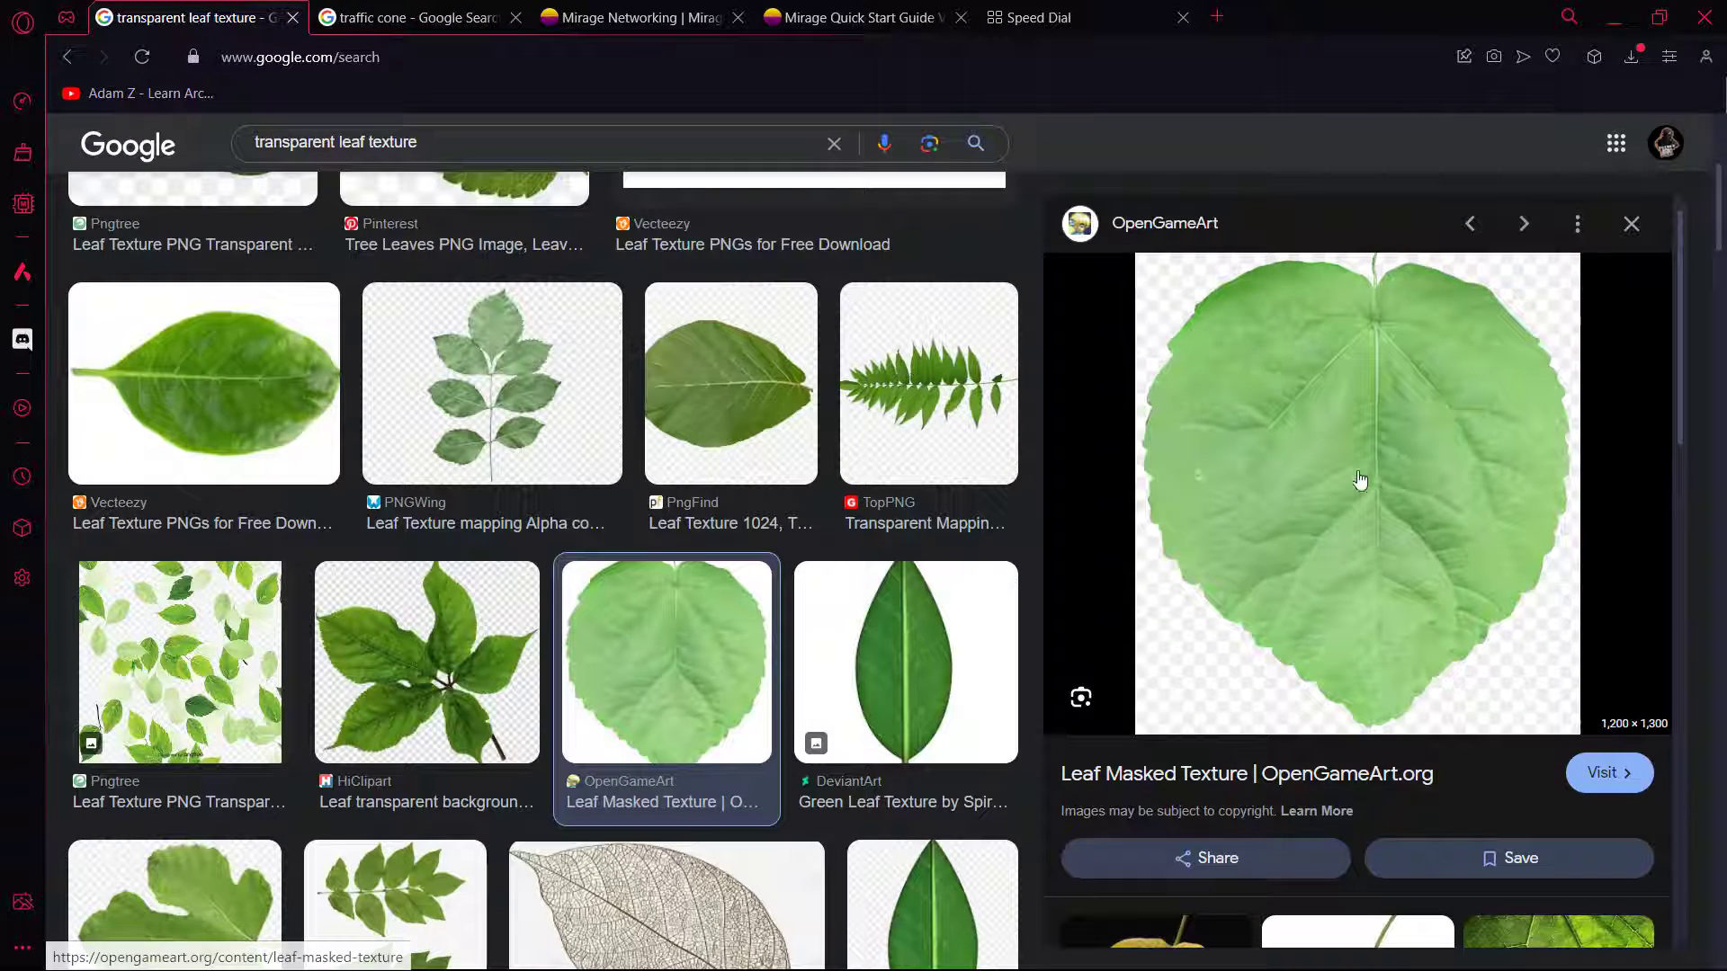
key(super)
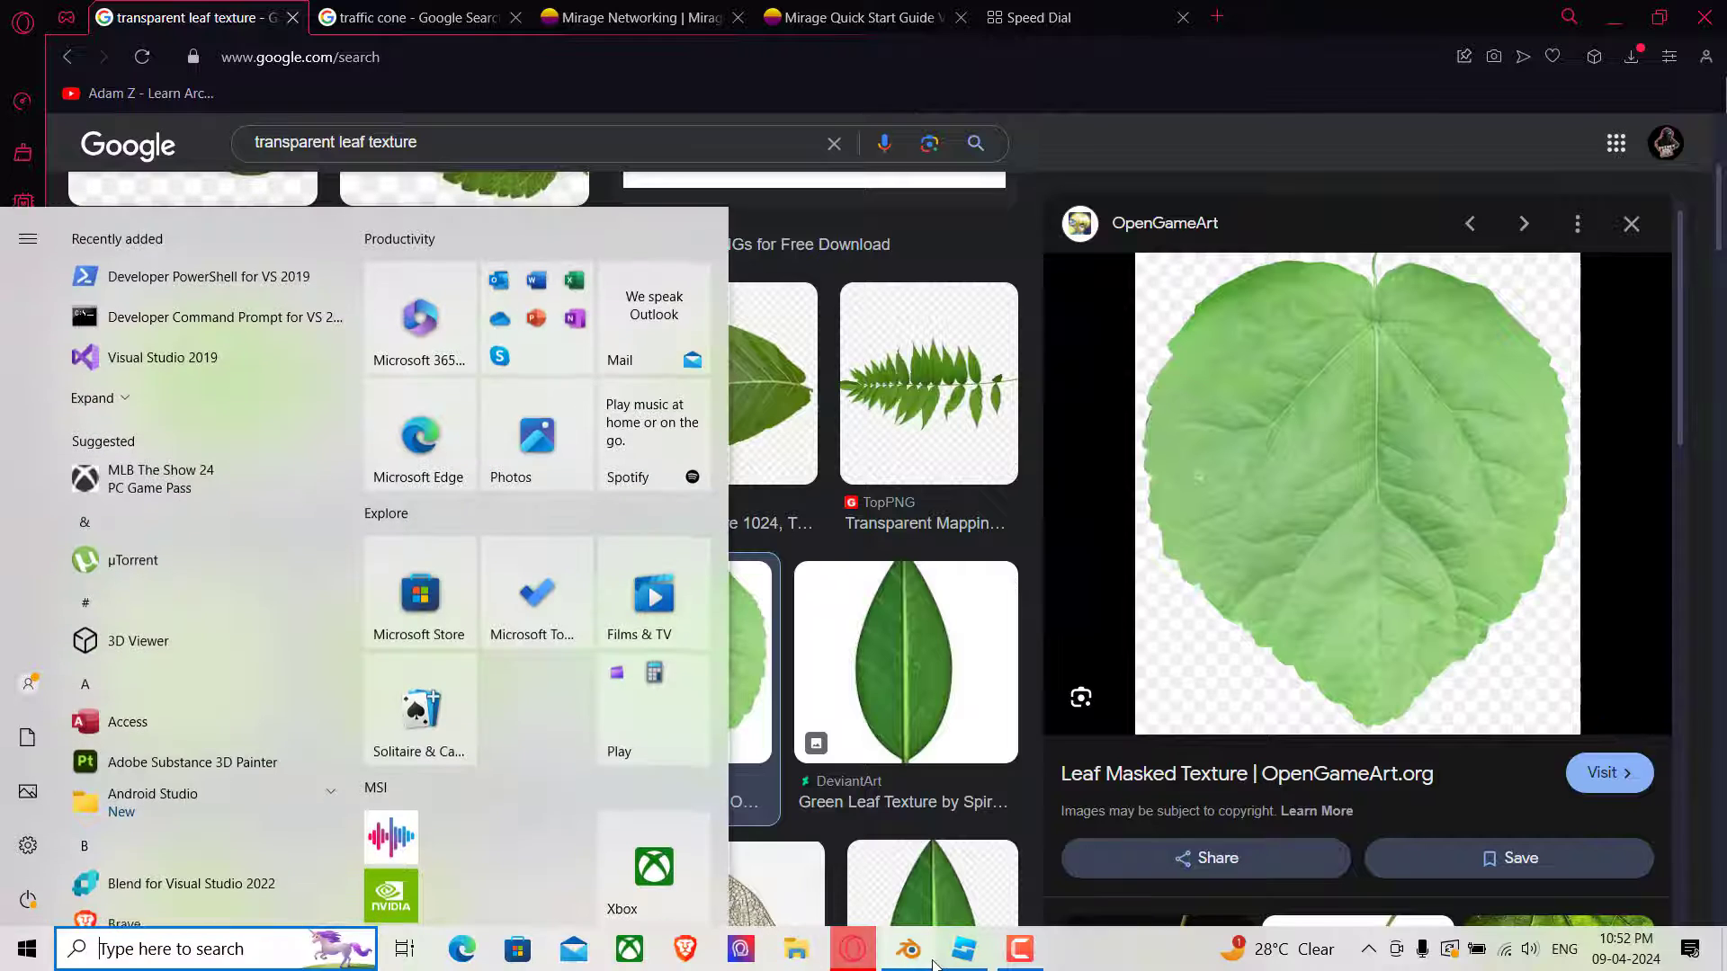
click(908, 951)
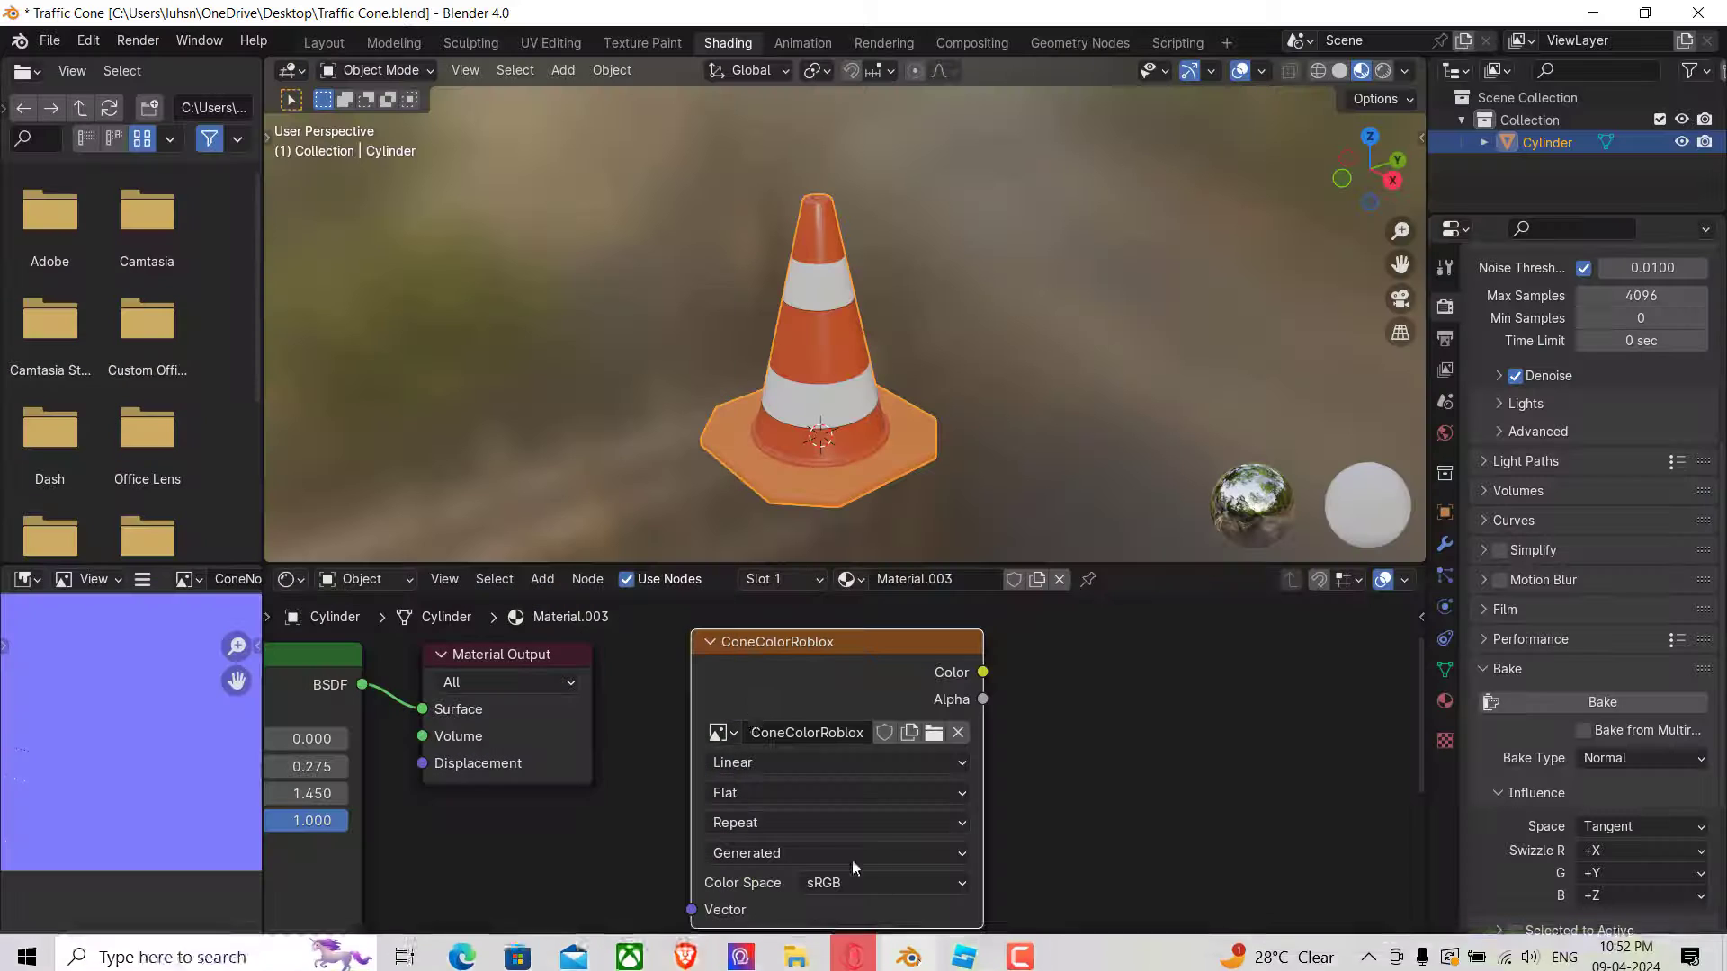
- Copy the ConeColorRoblox image node into Material.004 in Slot 2 and place it beside the Material Output
scroll(860, 743, down, 1)
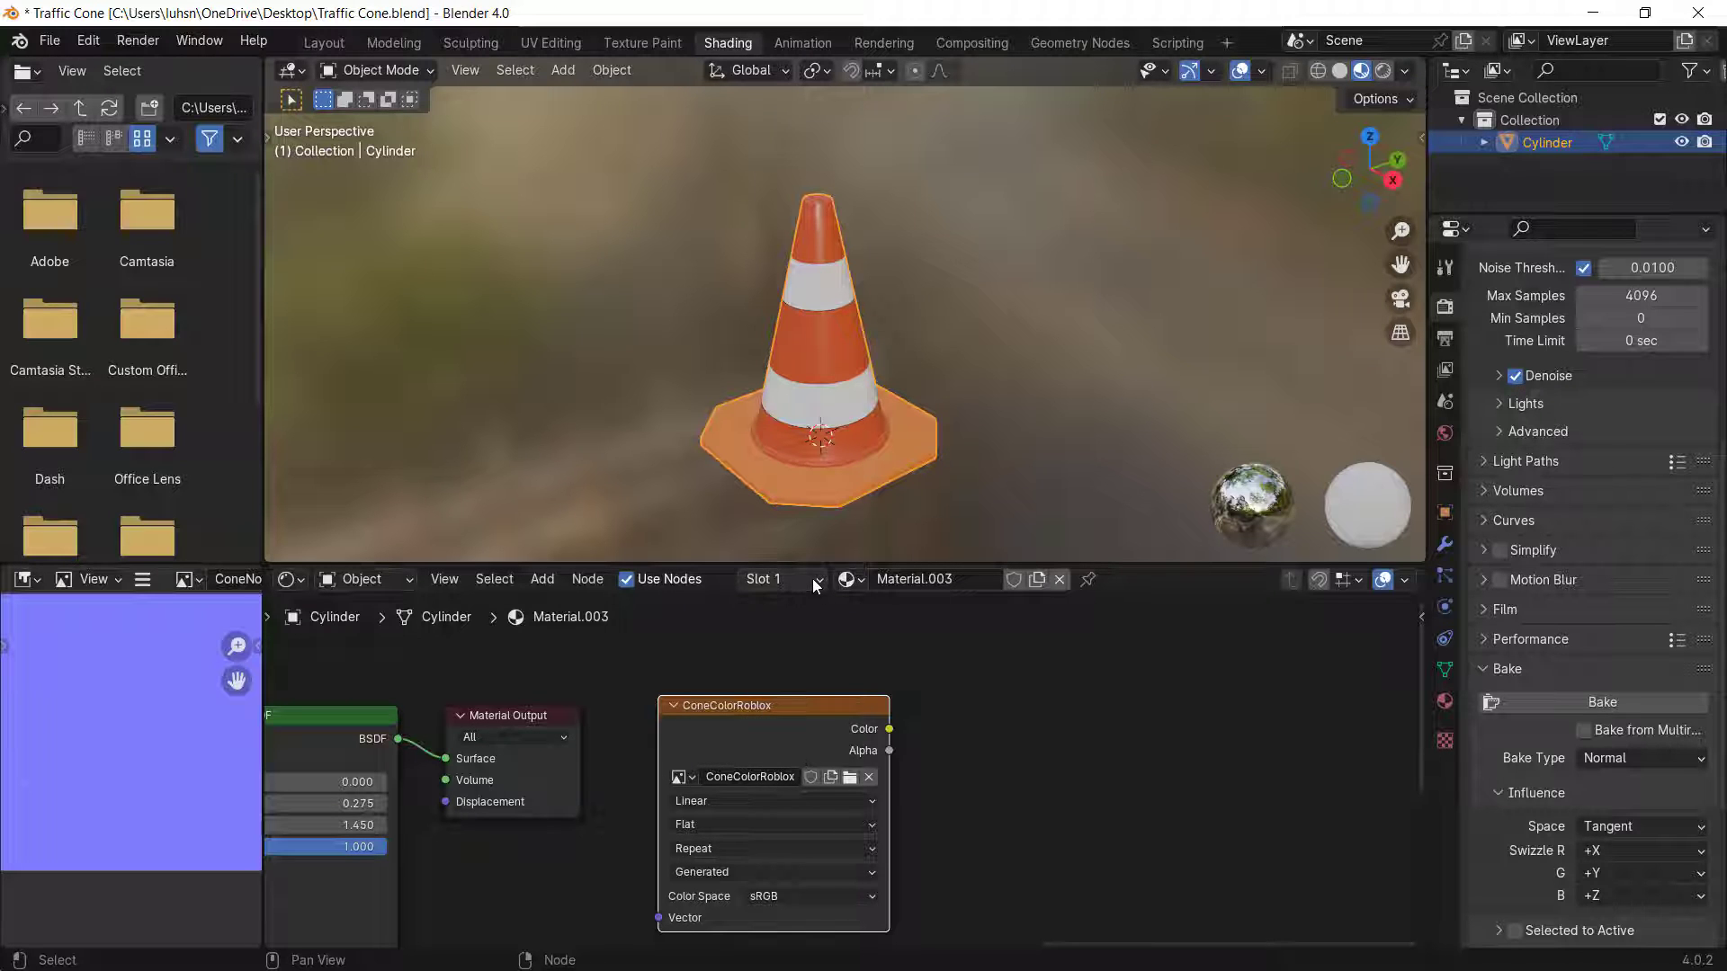
click(782, 579)
click(719, 649)
key(ctrl+v)
drag(826, 666, 819, 718)
scroll(664, 806, down, 6)
middle_drag(567, 757, 704, 688)
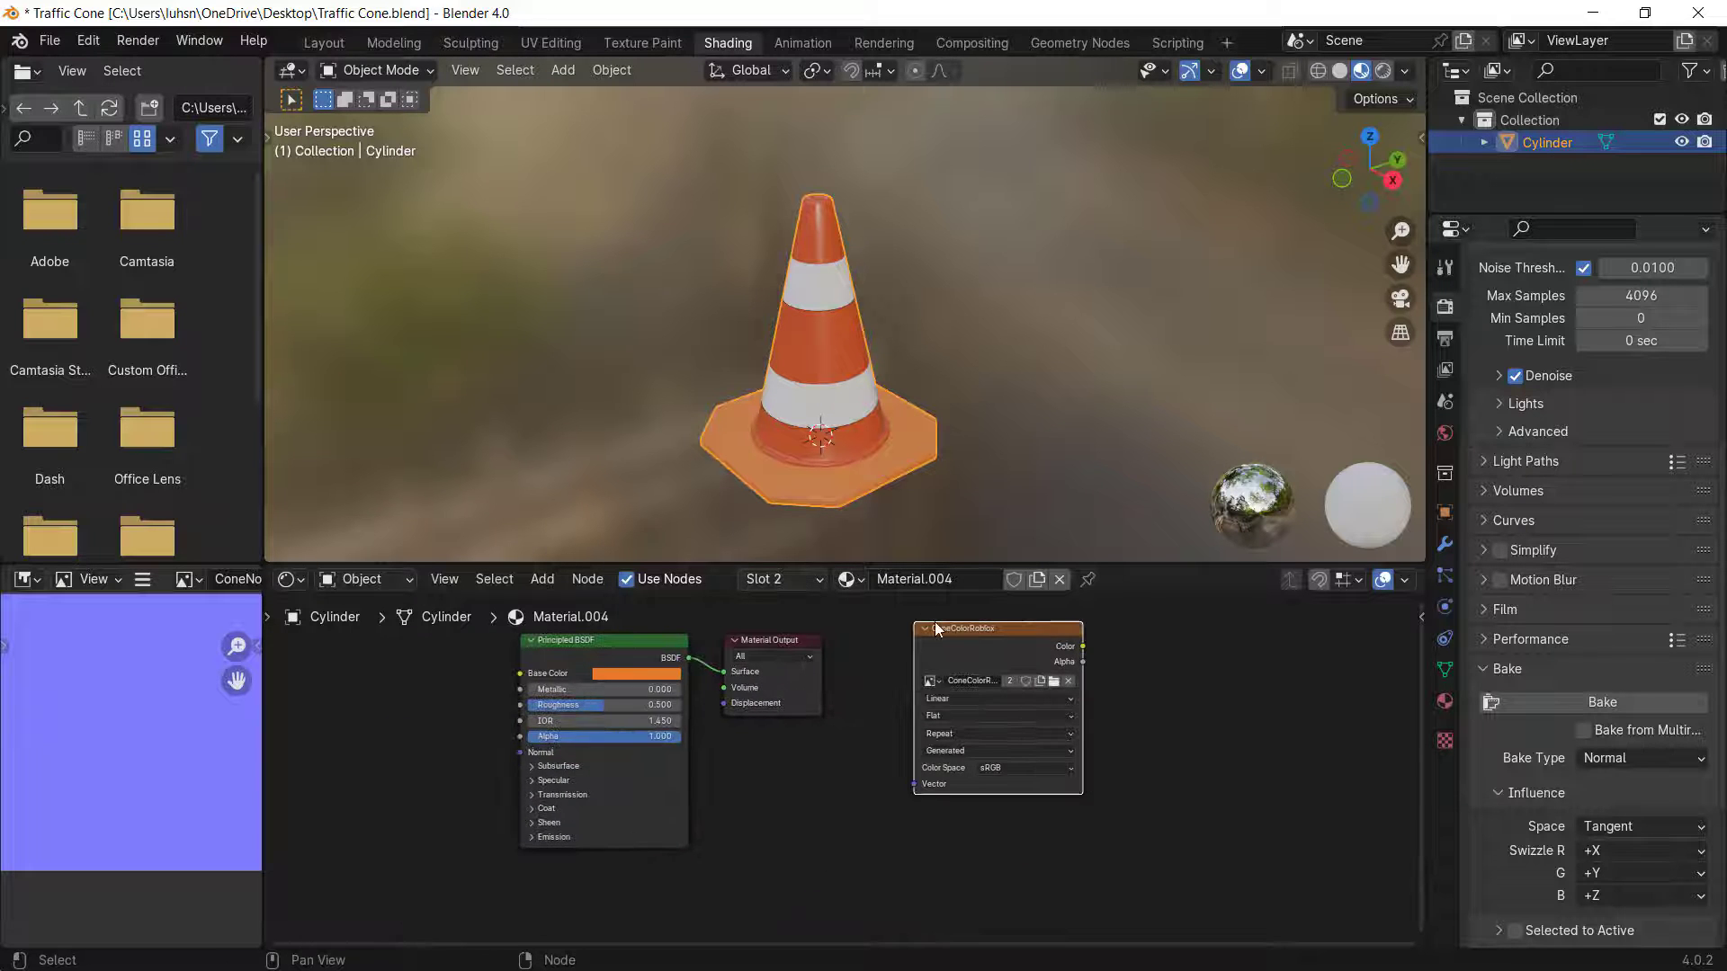
- Switch back to Material.003 in Slot 1 and move its selected ConeColorRoblox node slightly upward
scroll(837, 629, up, 2)
click(778, 581)
click(720, 632)
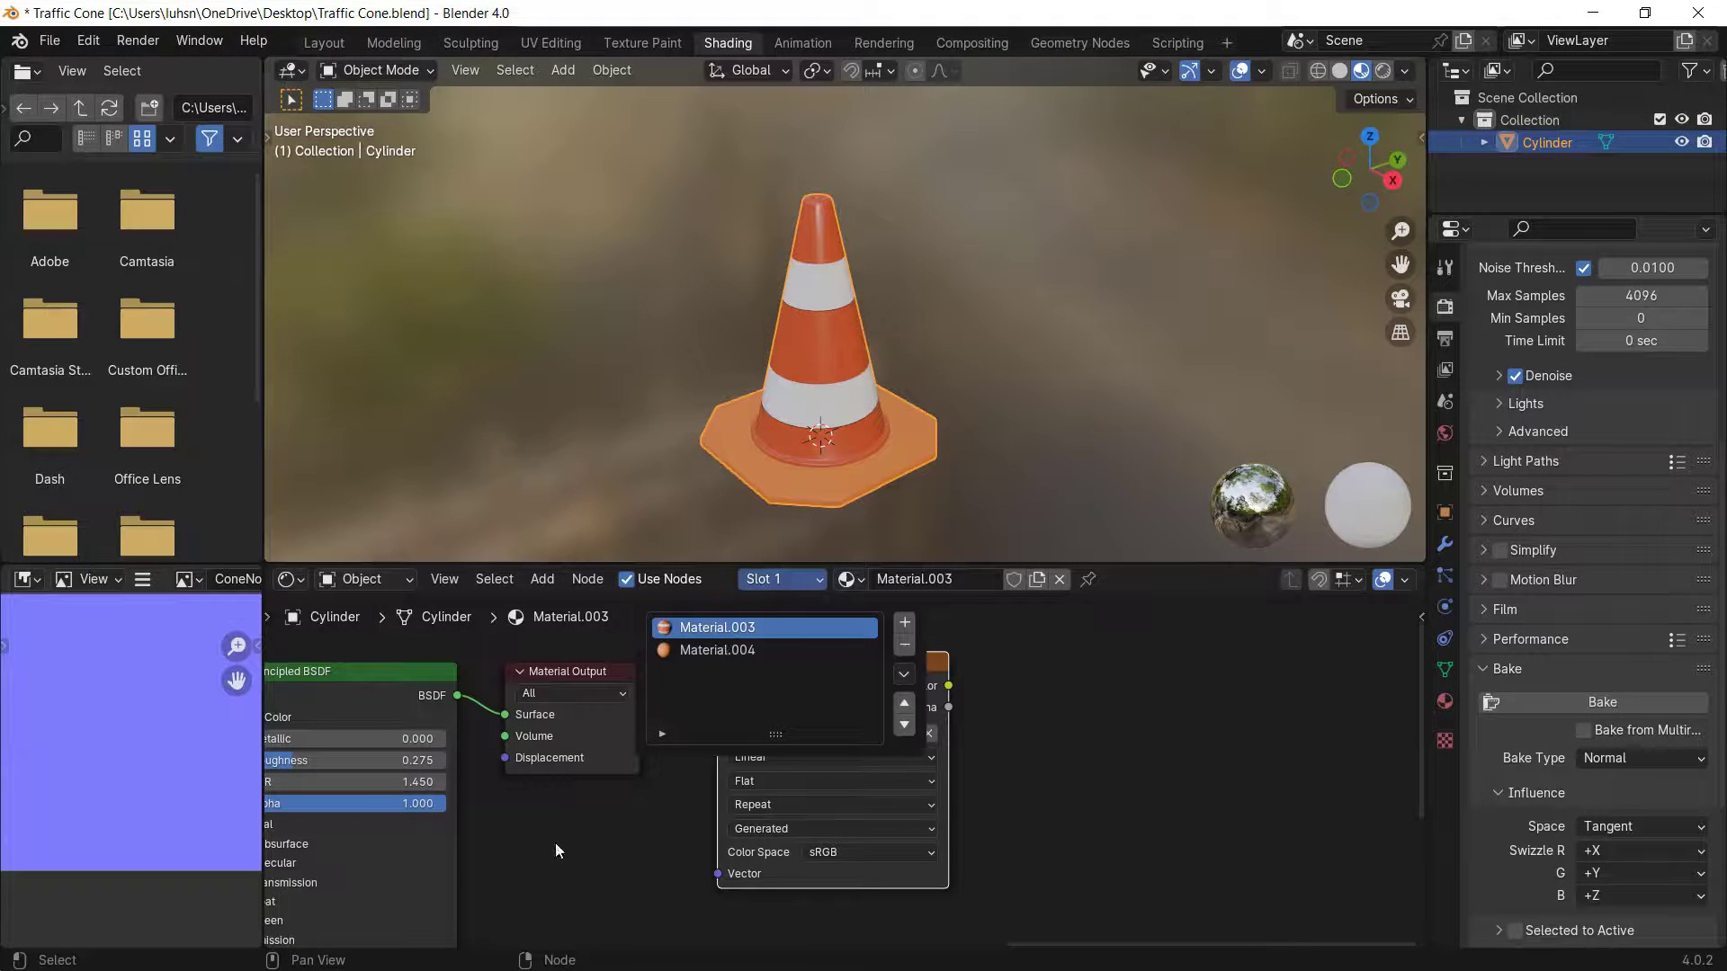
mouse_move(859, 696)
mouse_down()
mouse_move(901, 698)
mouse_move(853, 696)
mouse_move(854, 673)
mouse_up()
middle_drag(854, 672, 818, 705)
scroll(817, 705, up, 2)
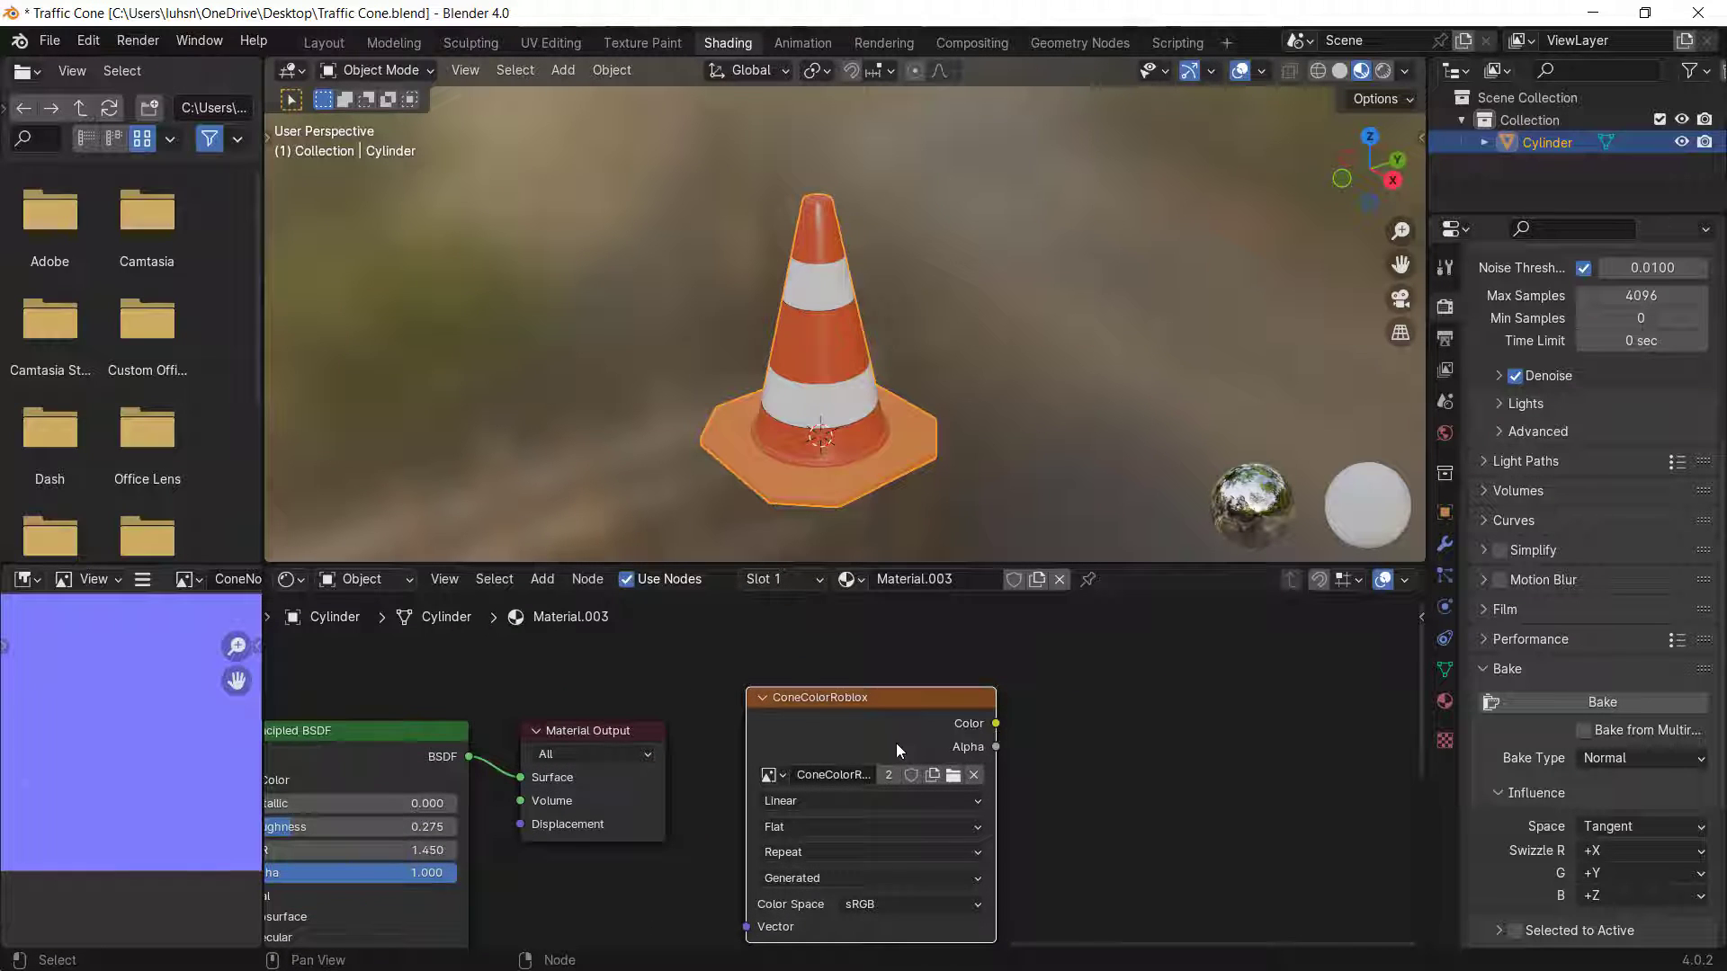
- Switch to Material.004 in Slot 2 to check its ConeColorRoblox image node
click(780, 581)
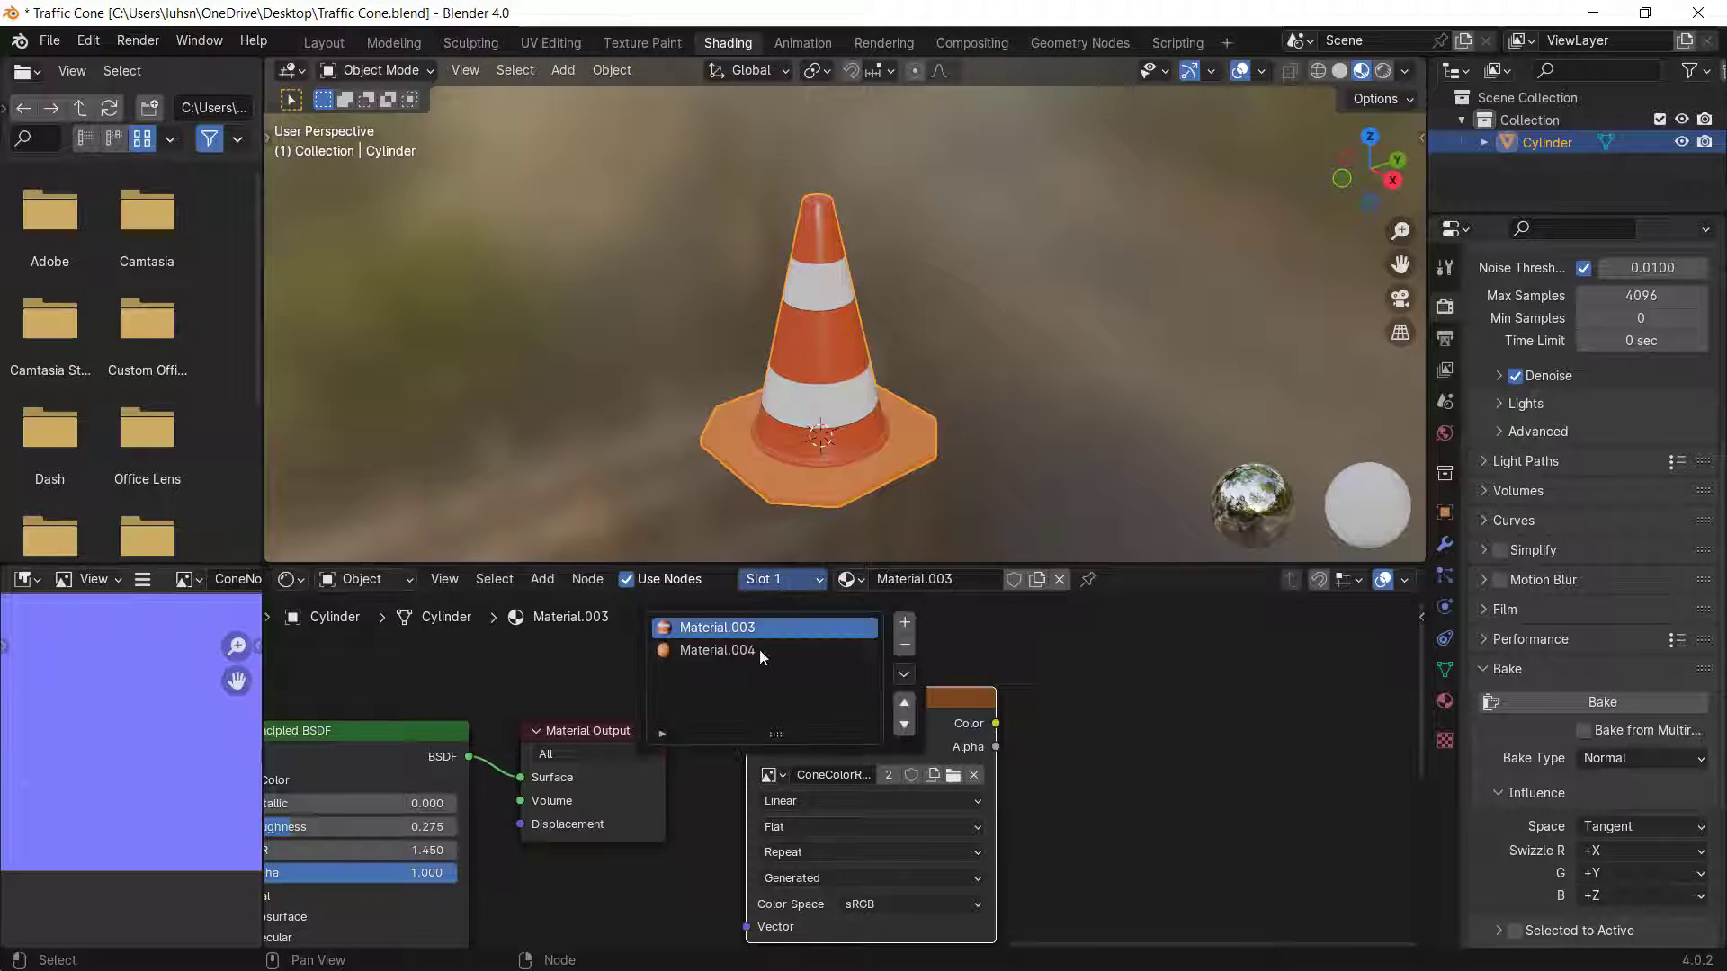
click(707, 649)
scroll(890, 723, up, 1)
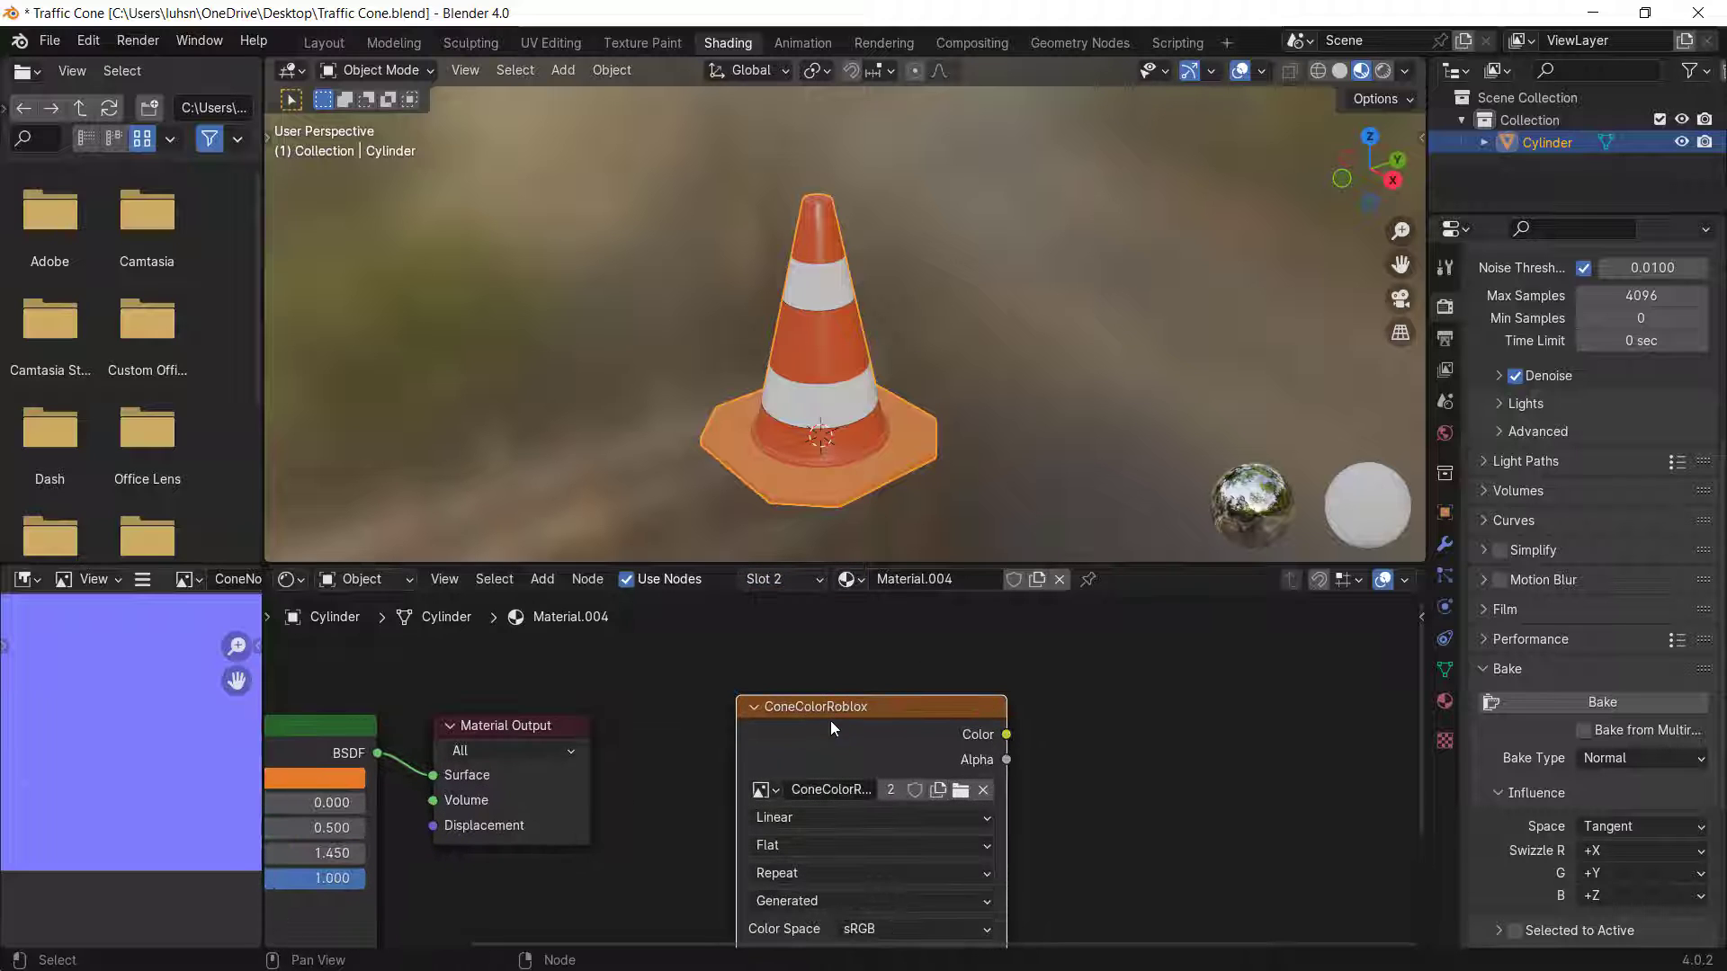
- Add two empty material slots, remove them again, and return to Material.003 in Slot 1
click(752, 578)
click(905, 623)
click(905, 622)
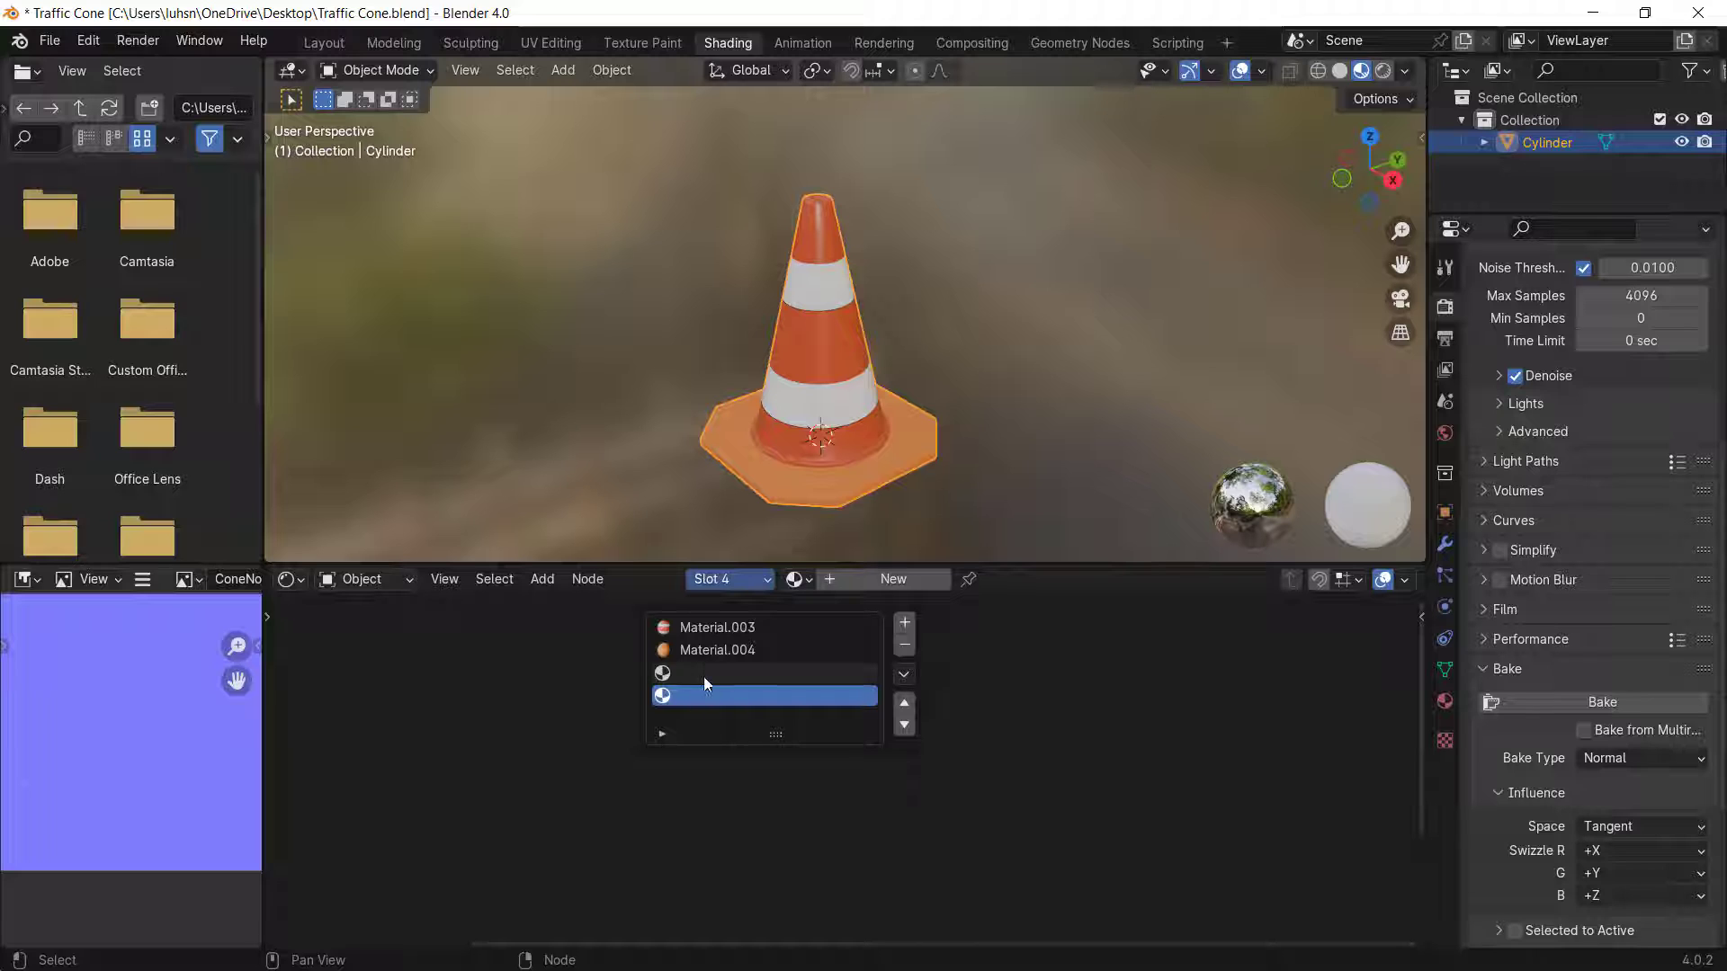
click(906, 644)
click(905, 644)
click(729, 627)
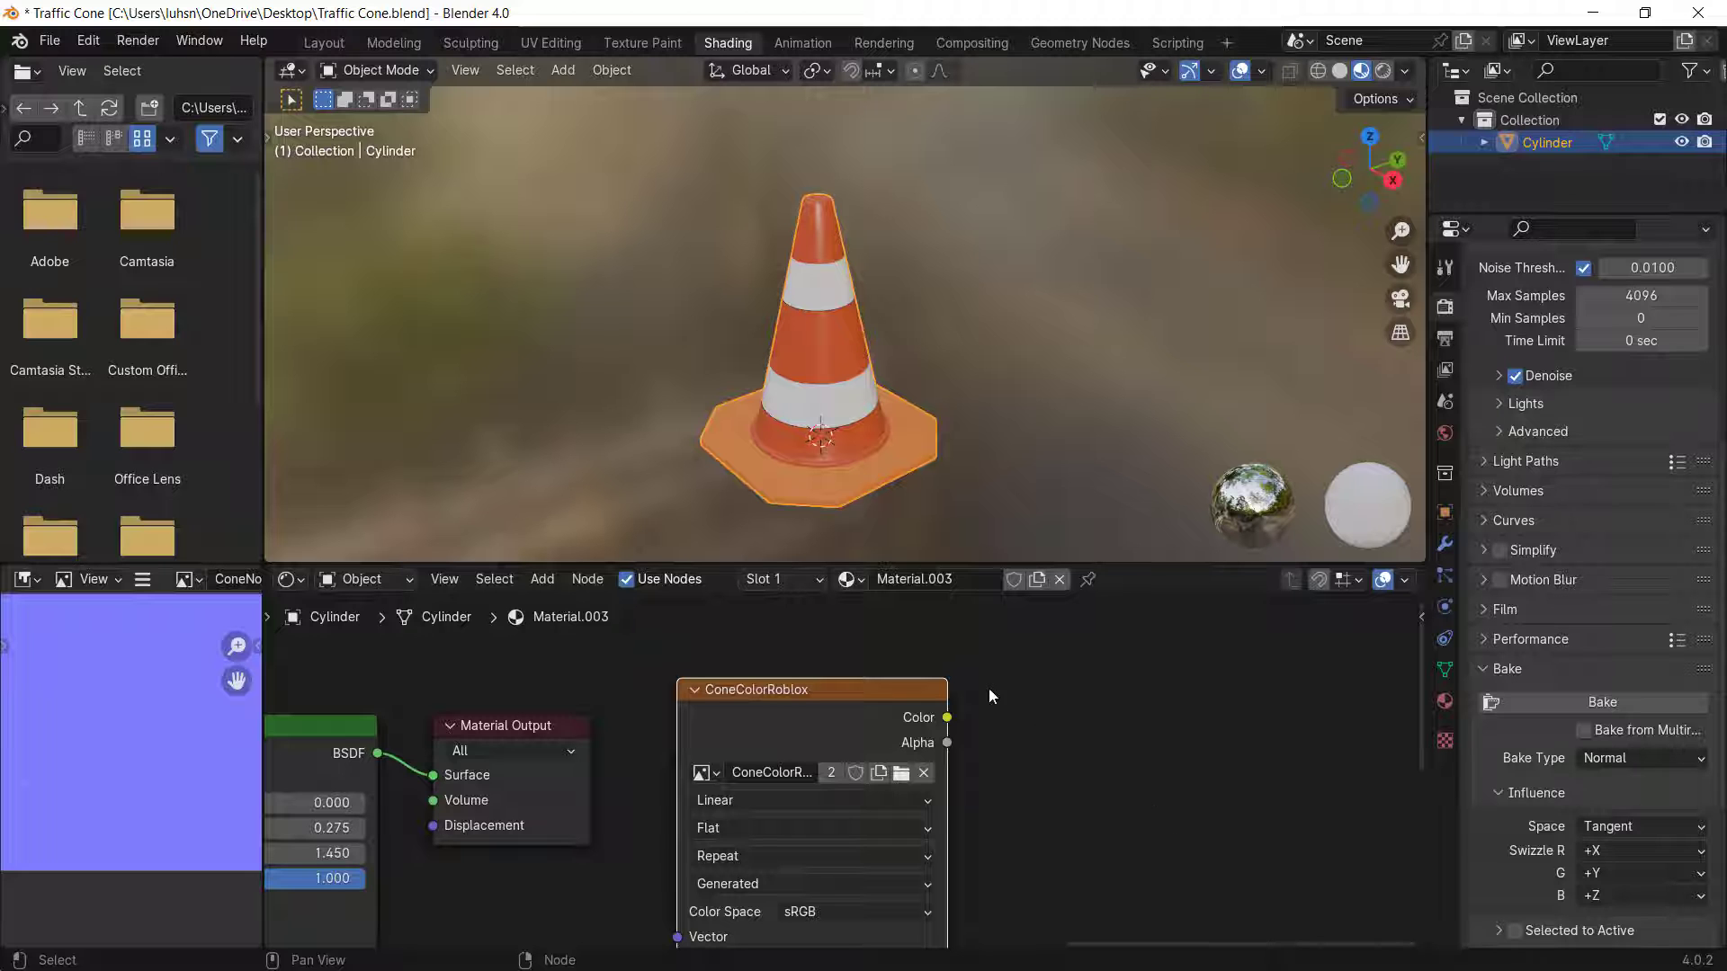
- Unwrap the whole traffic cone mesh in Edit Mode with Smart UV Project, using an island margin of 0.001
middle_drag(992, 521, 845, 335)
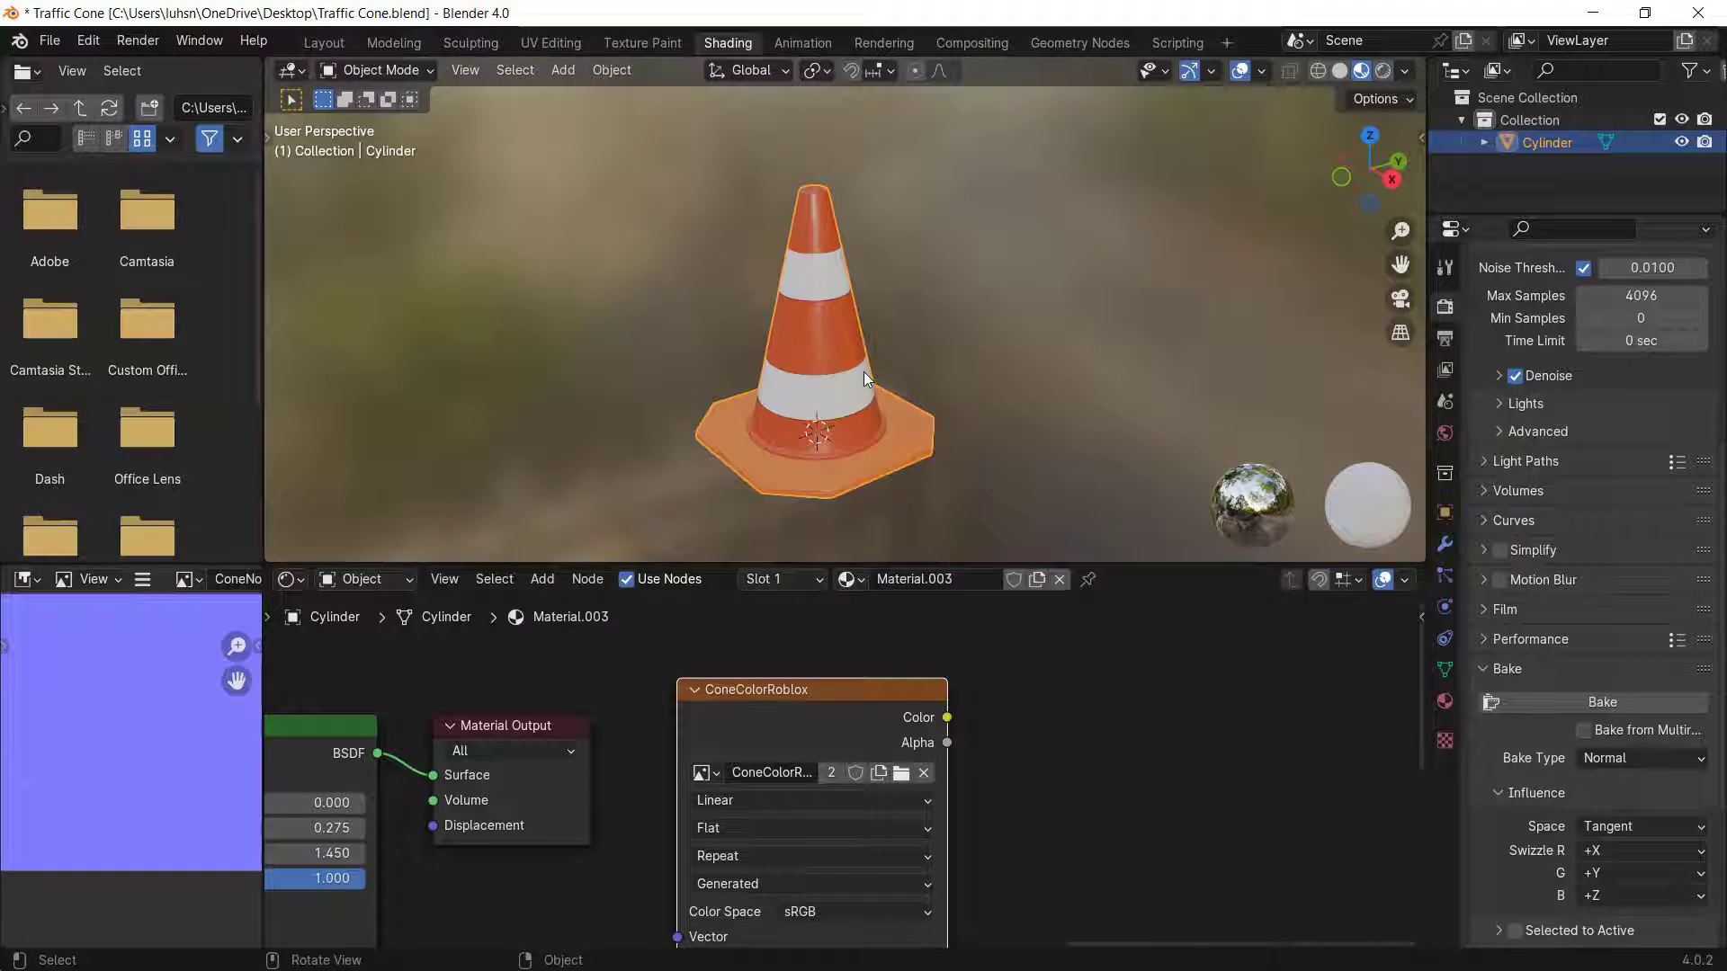
key(Tab)
key(a)
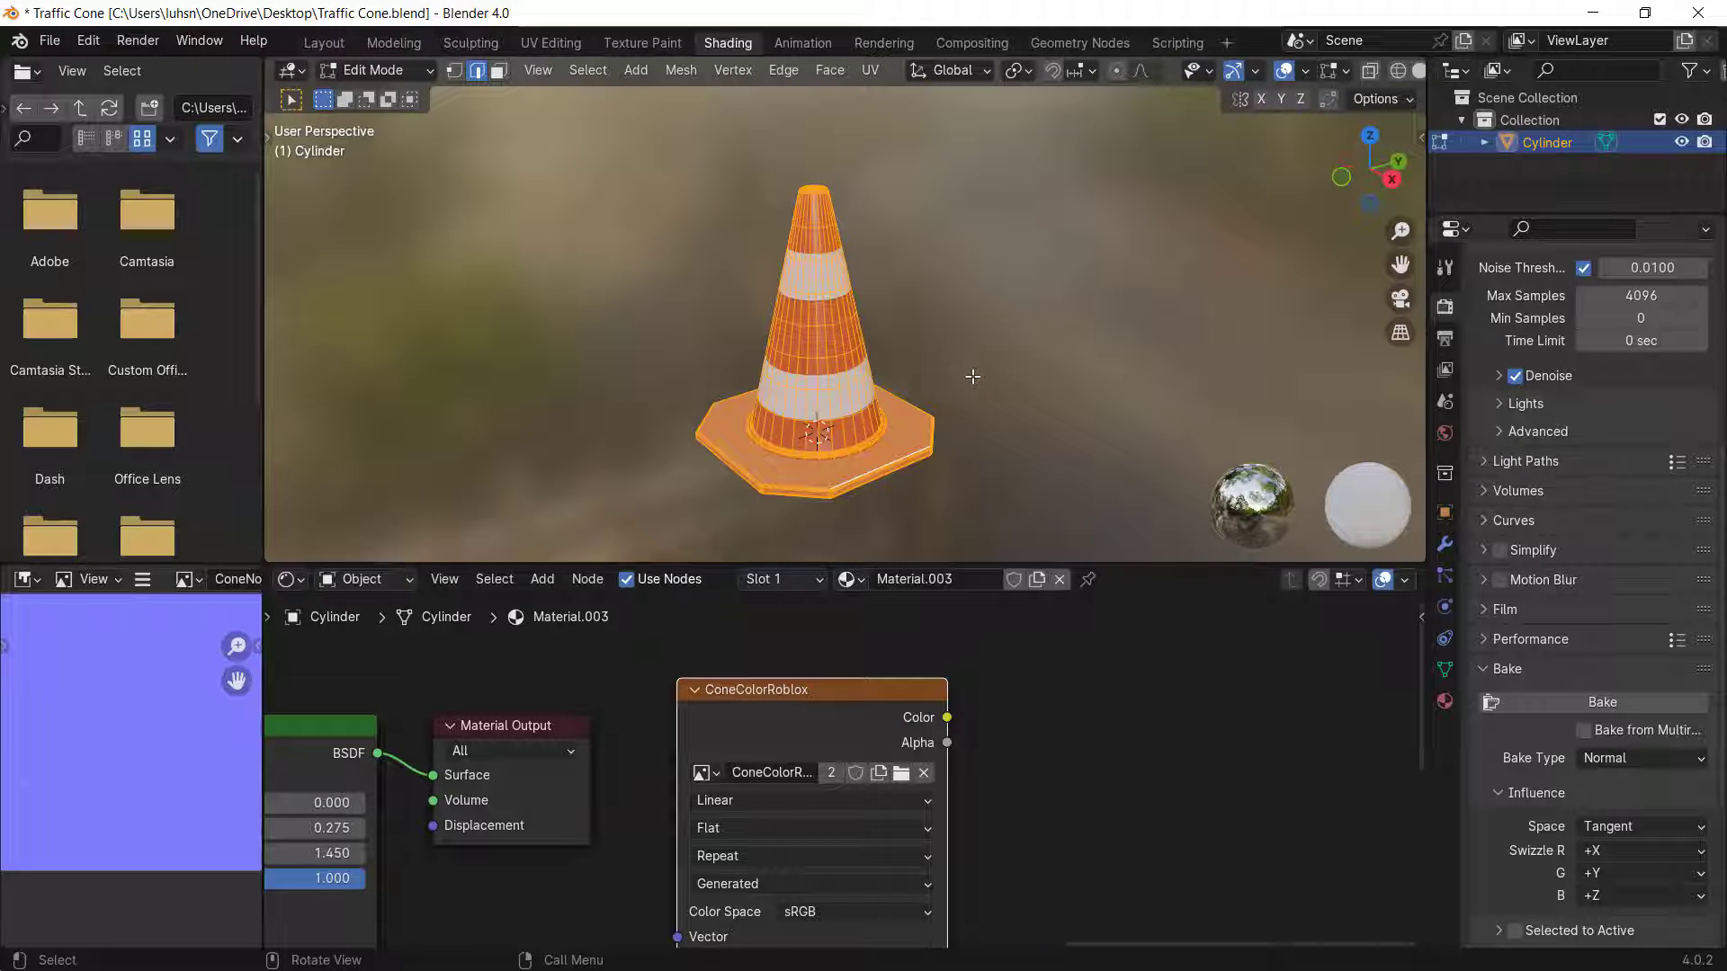
key(u)
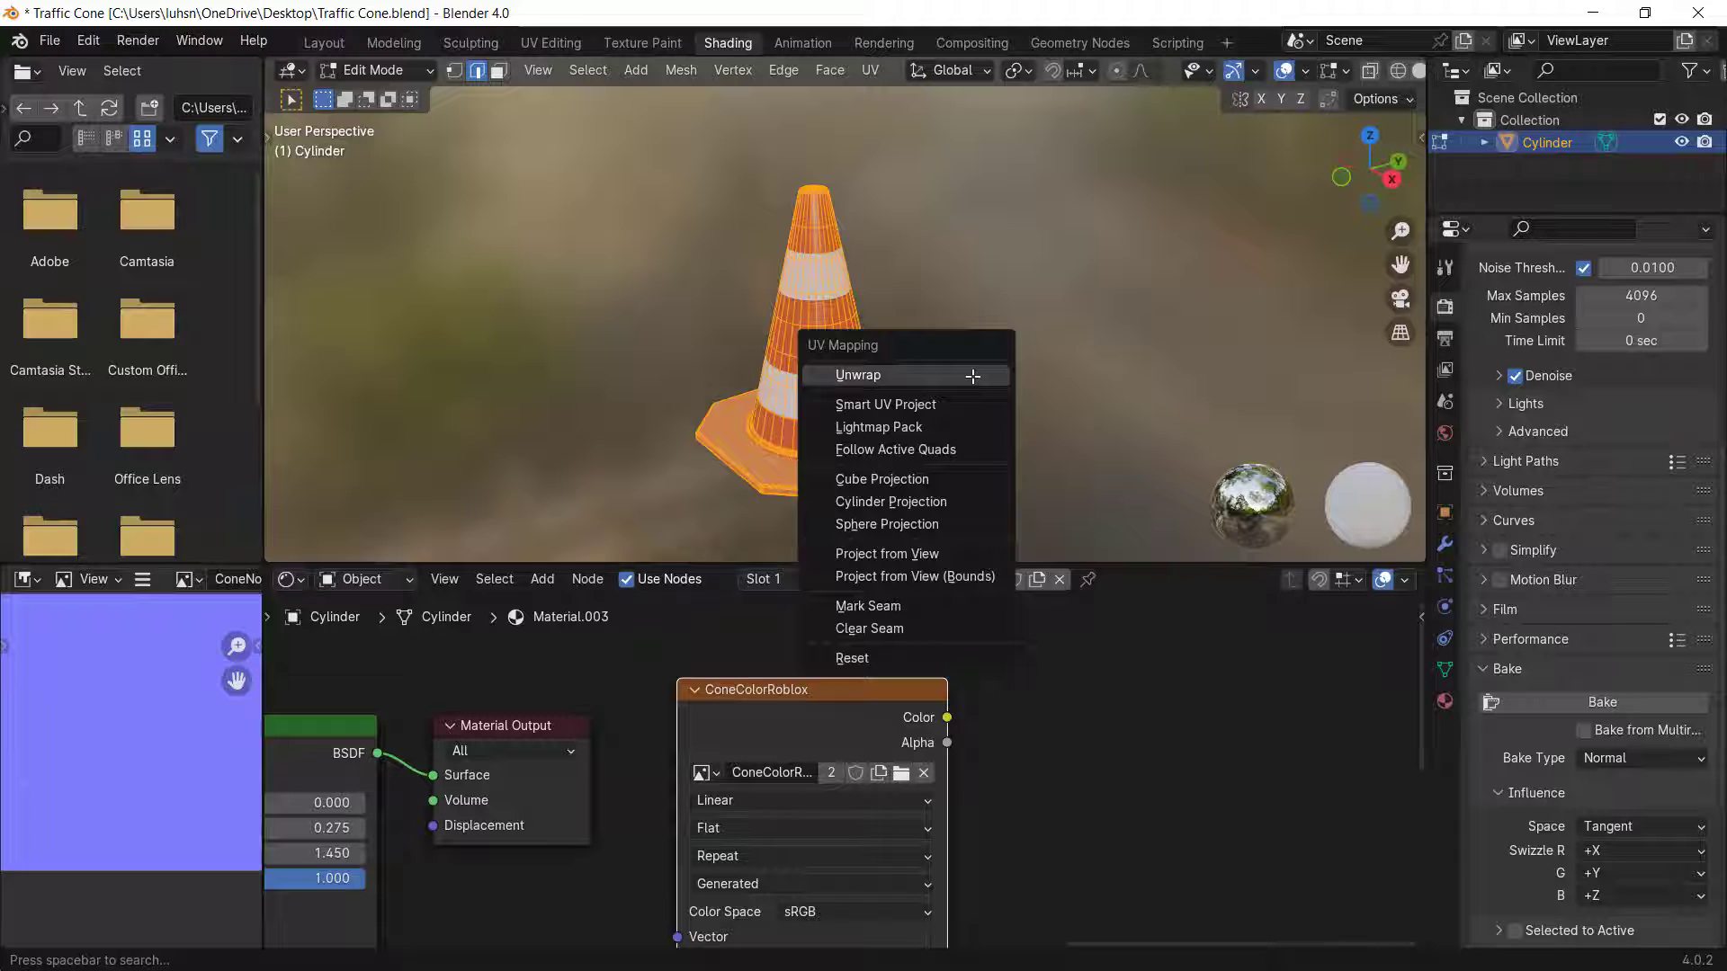
click(846, 406)
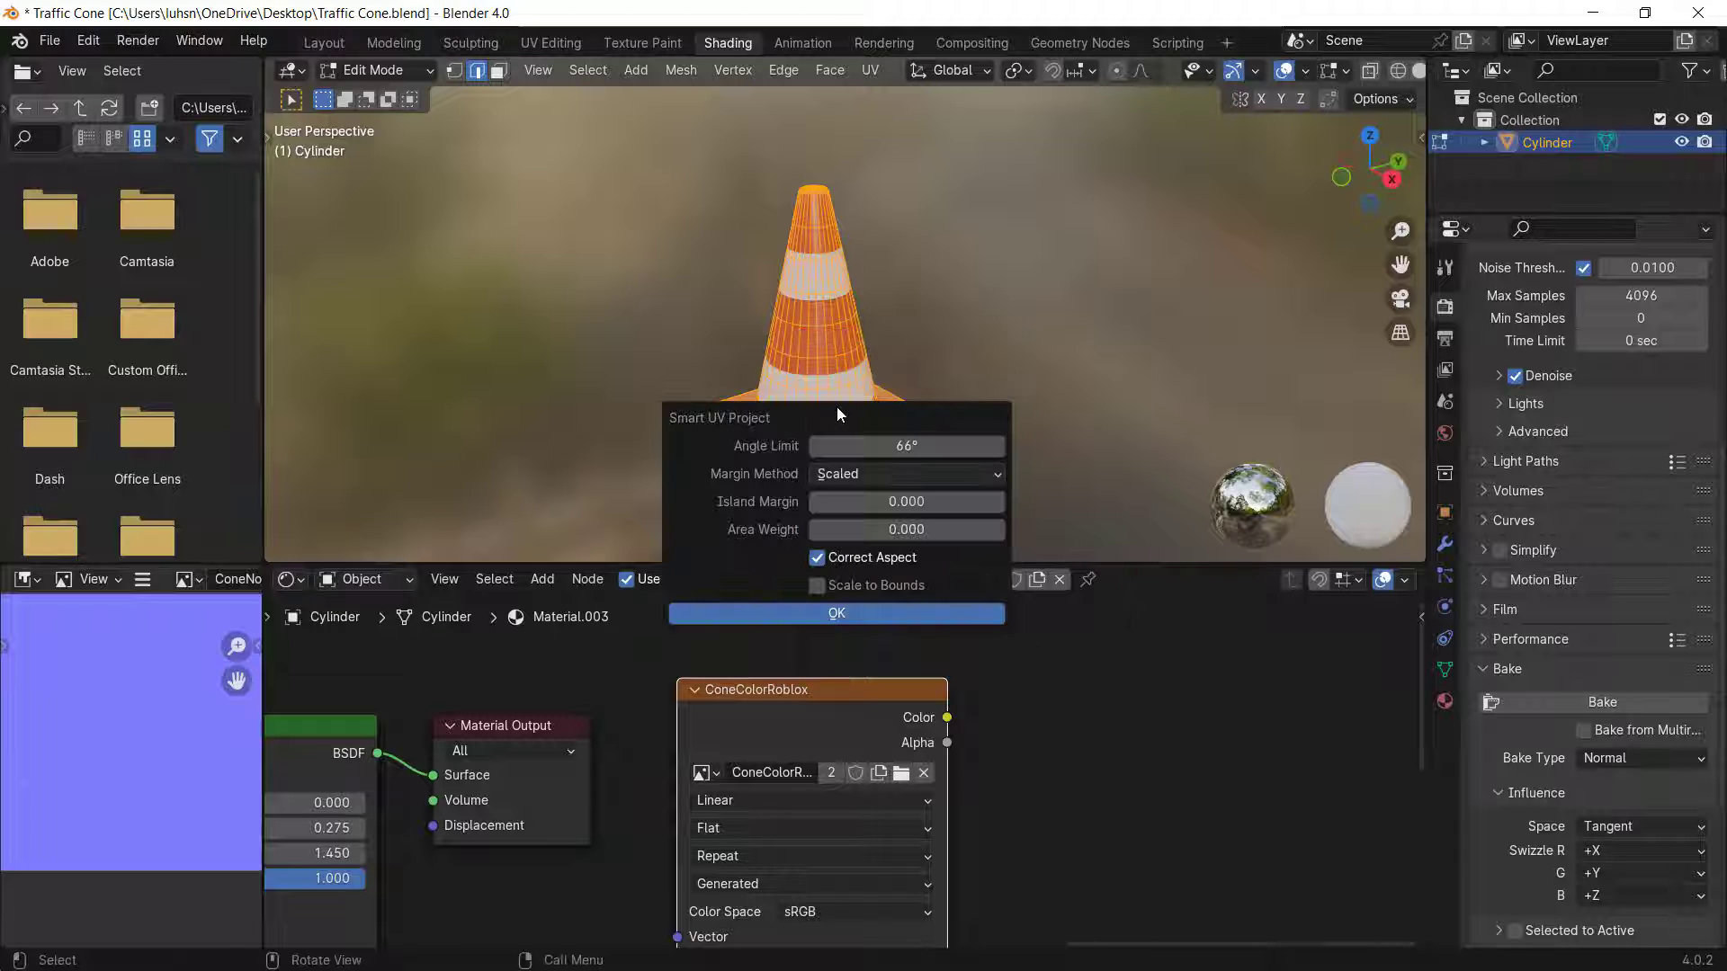
click(906, 501)
text(0.0)
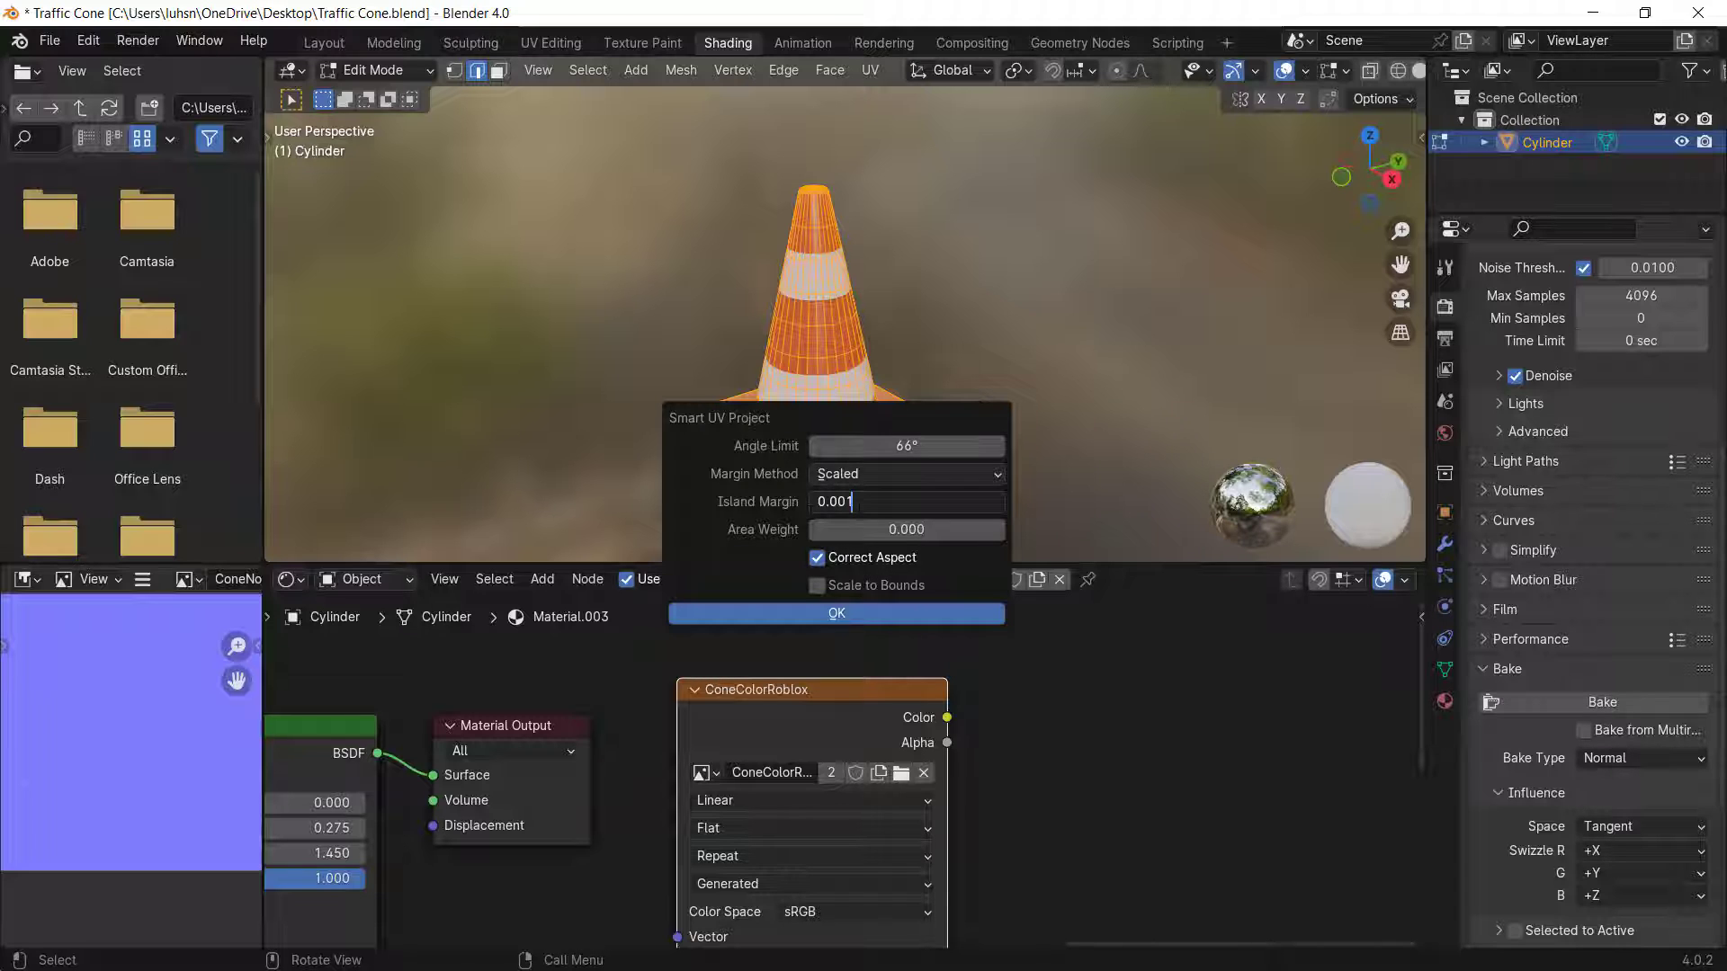
click(834, 612)
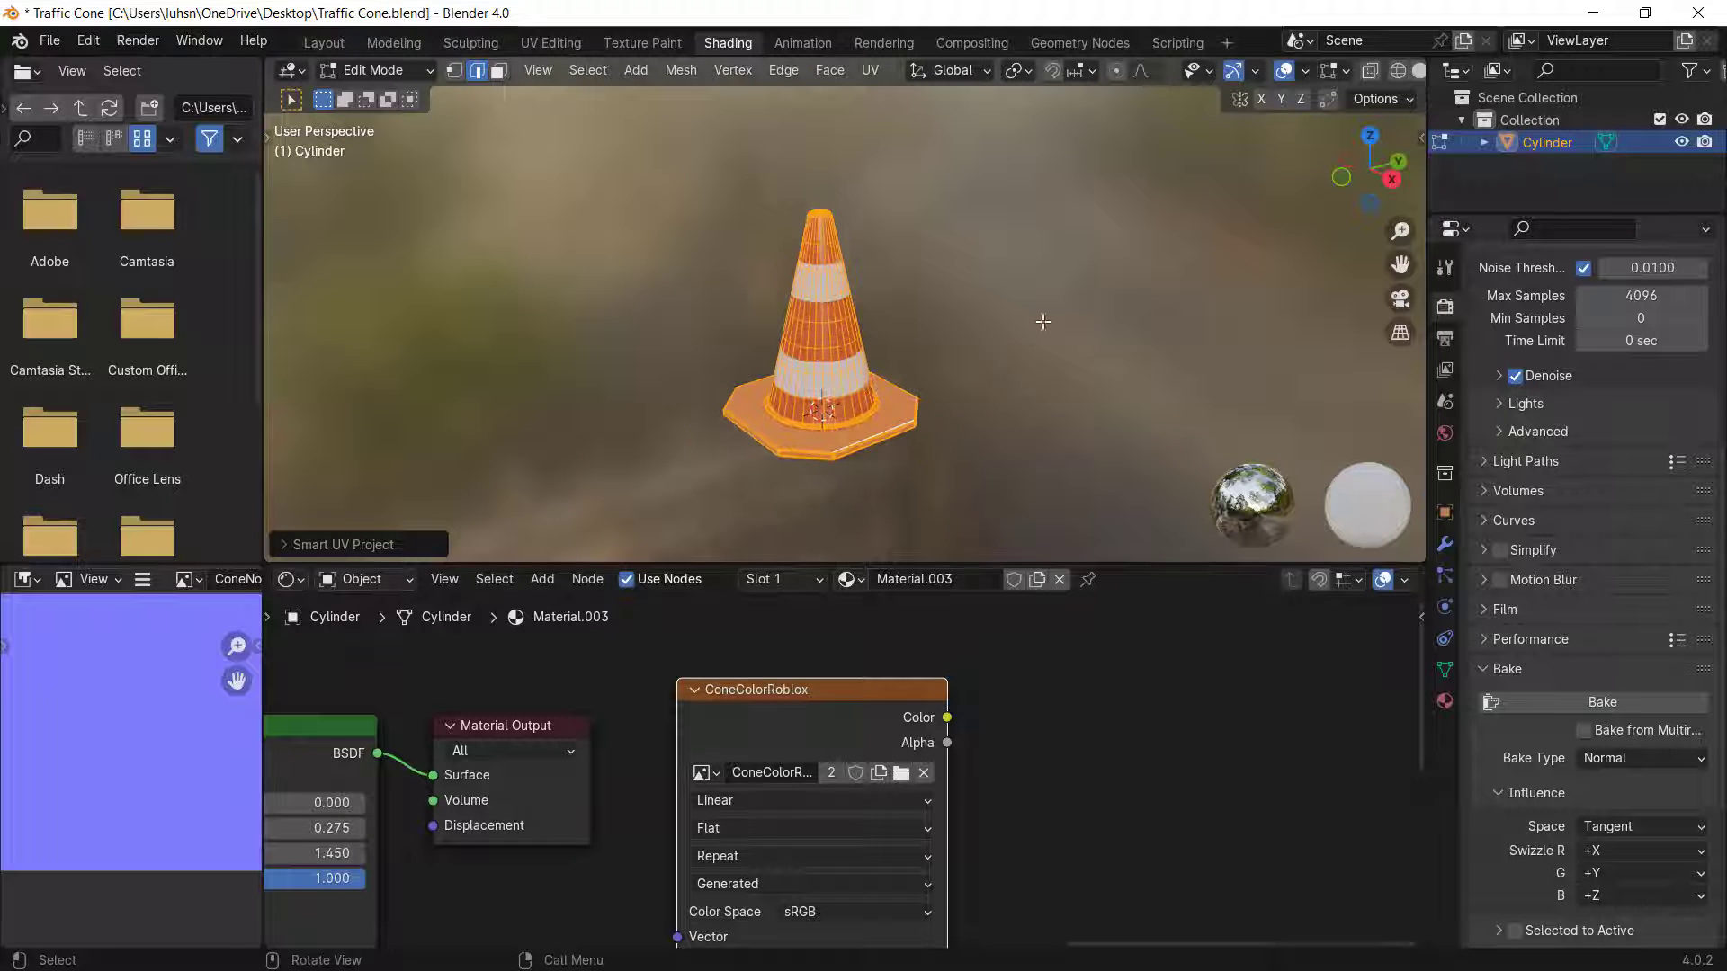
- Examine the cone's unwrapped UV layout in the UV Editing workspace, and return to Shading in Object Mode
click(549, 43)
scroll(1034, 590, down, 5)
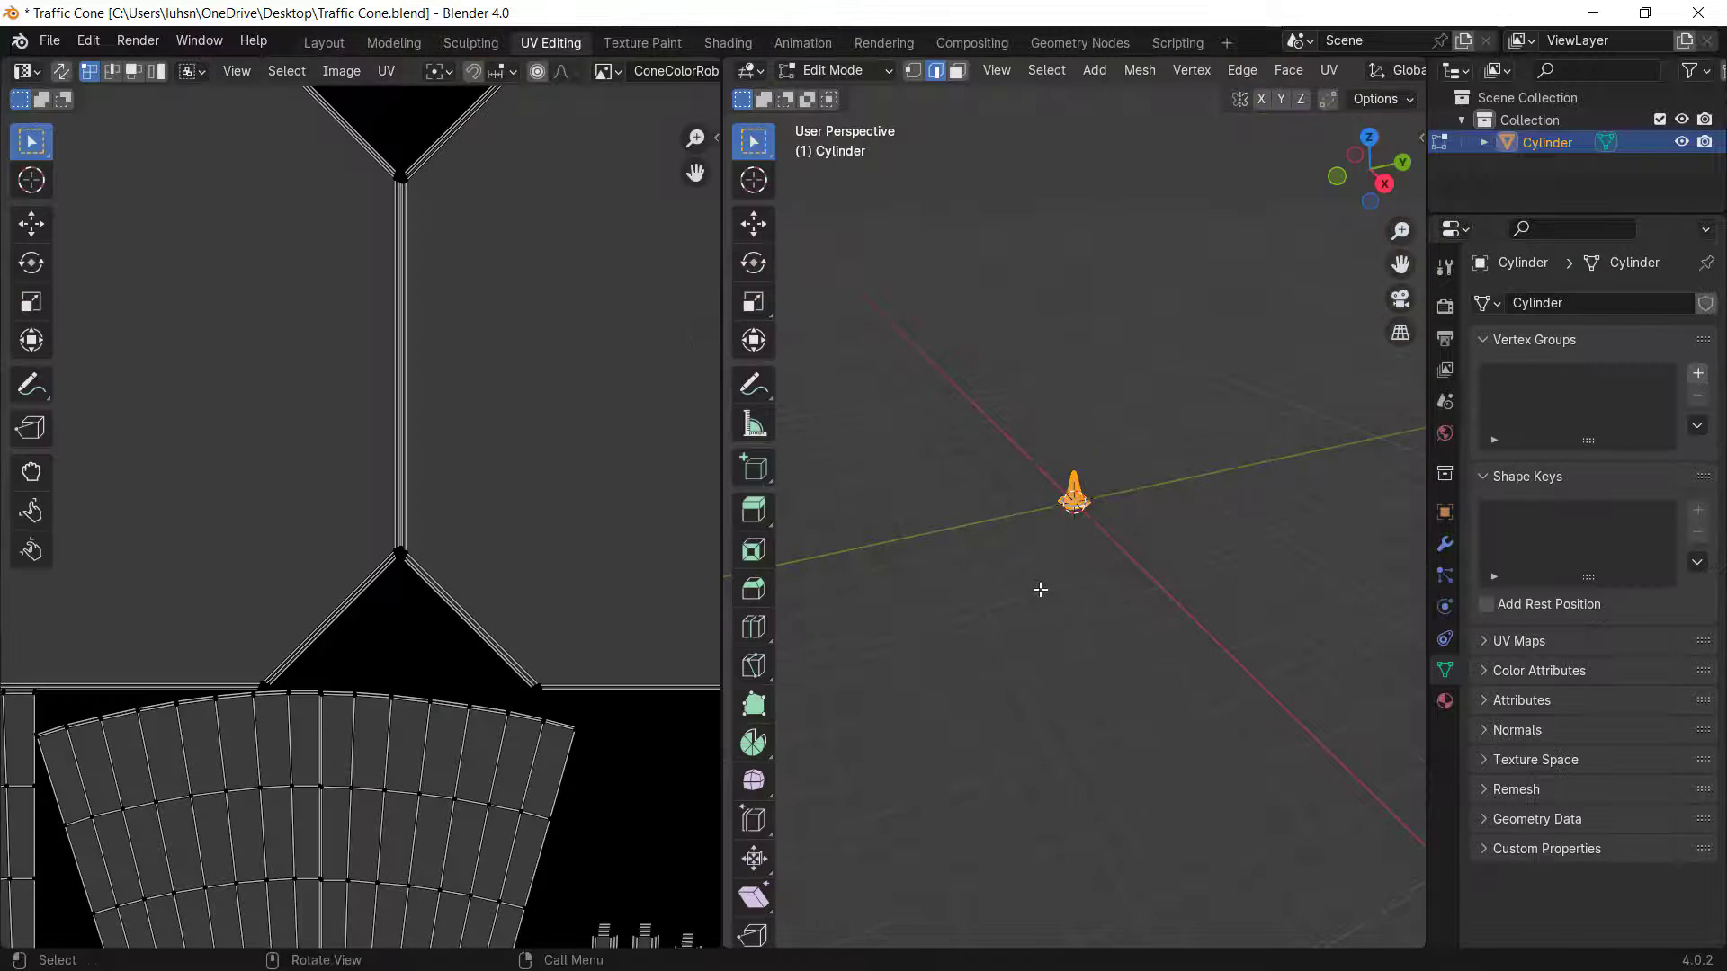
scroll(225, 557, down, 4)
scroll(240, 567, up, 3)
key(Home)
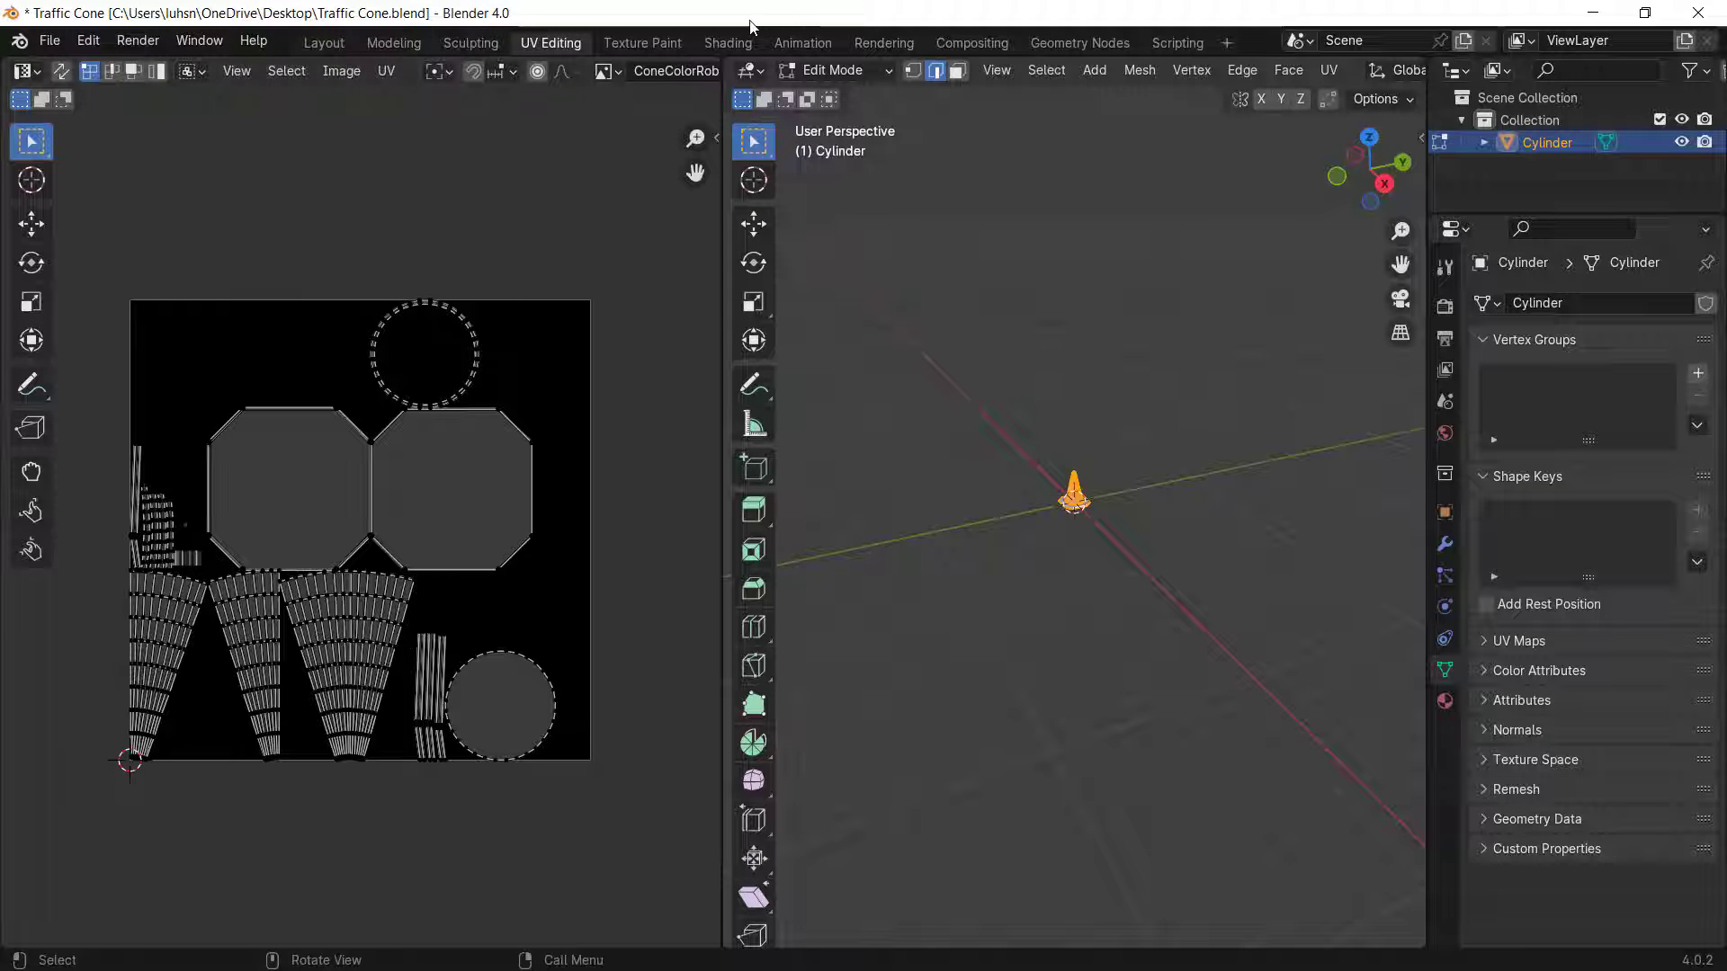
click(727, 42)
mouse_move(937, 485)
middle_down()
mouse_move(878, 493)
mouse_move(900, 490)
middle_up()
scroll(986, 662, down, 1)
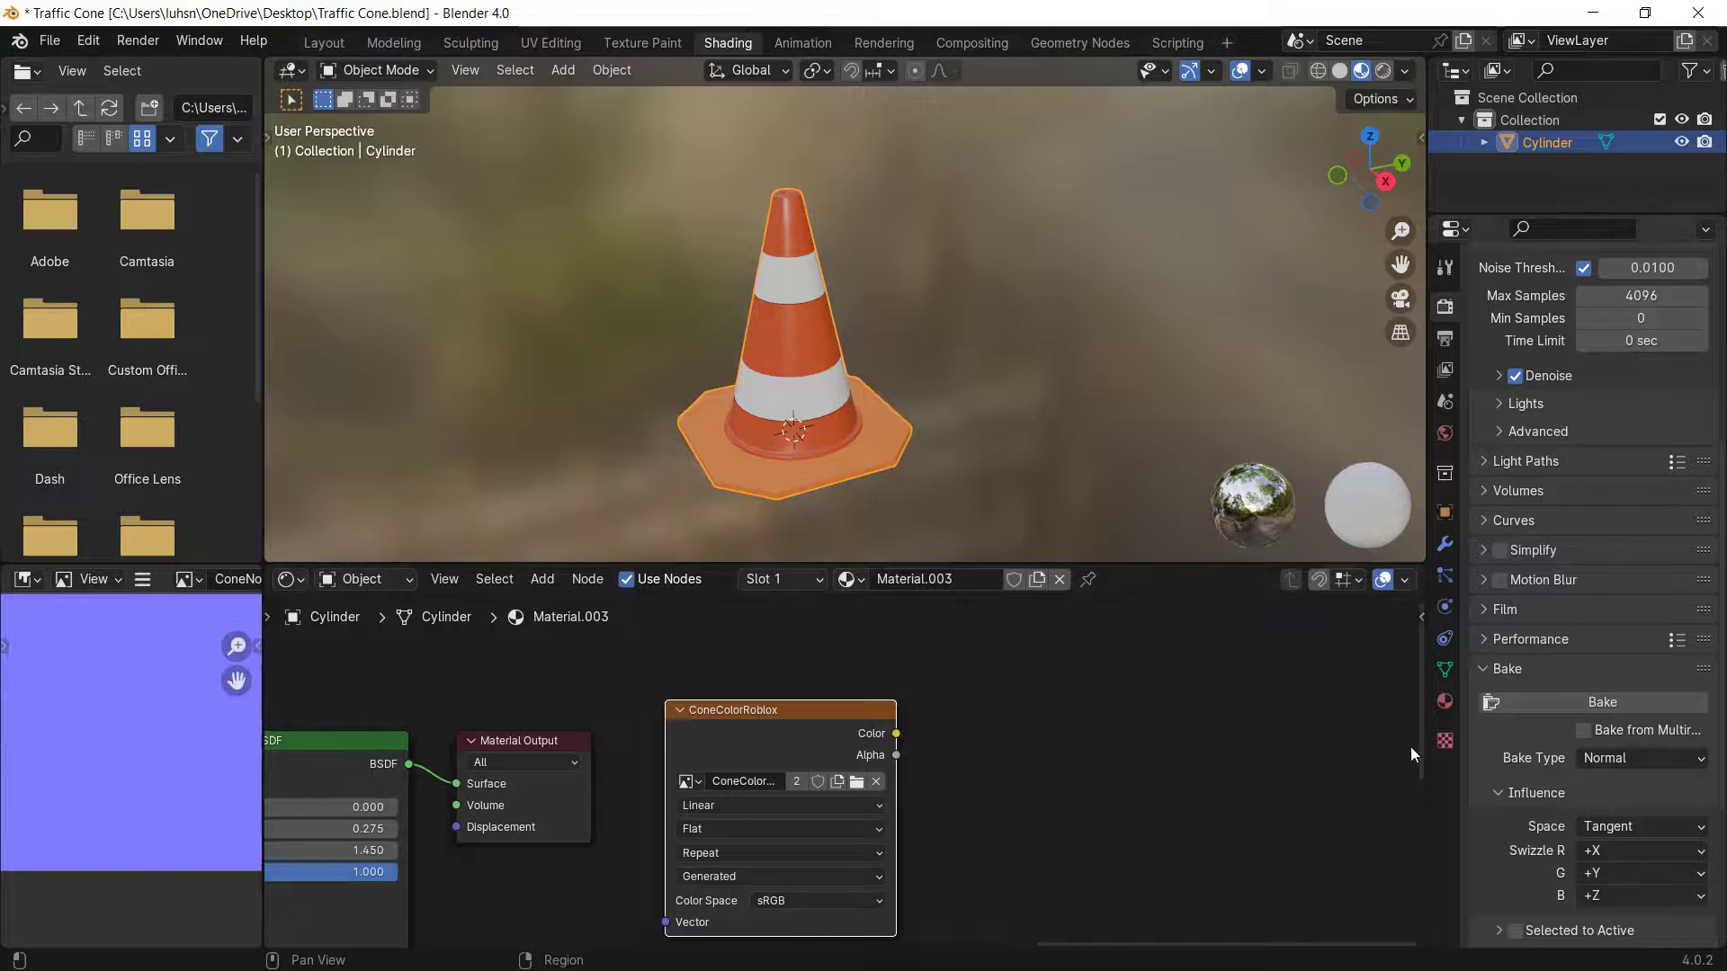
- Switch the scene's render engine to EEVEE
scroll(1485, 522, up, 8)
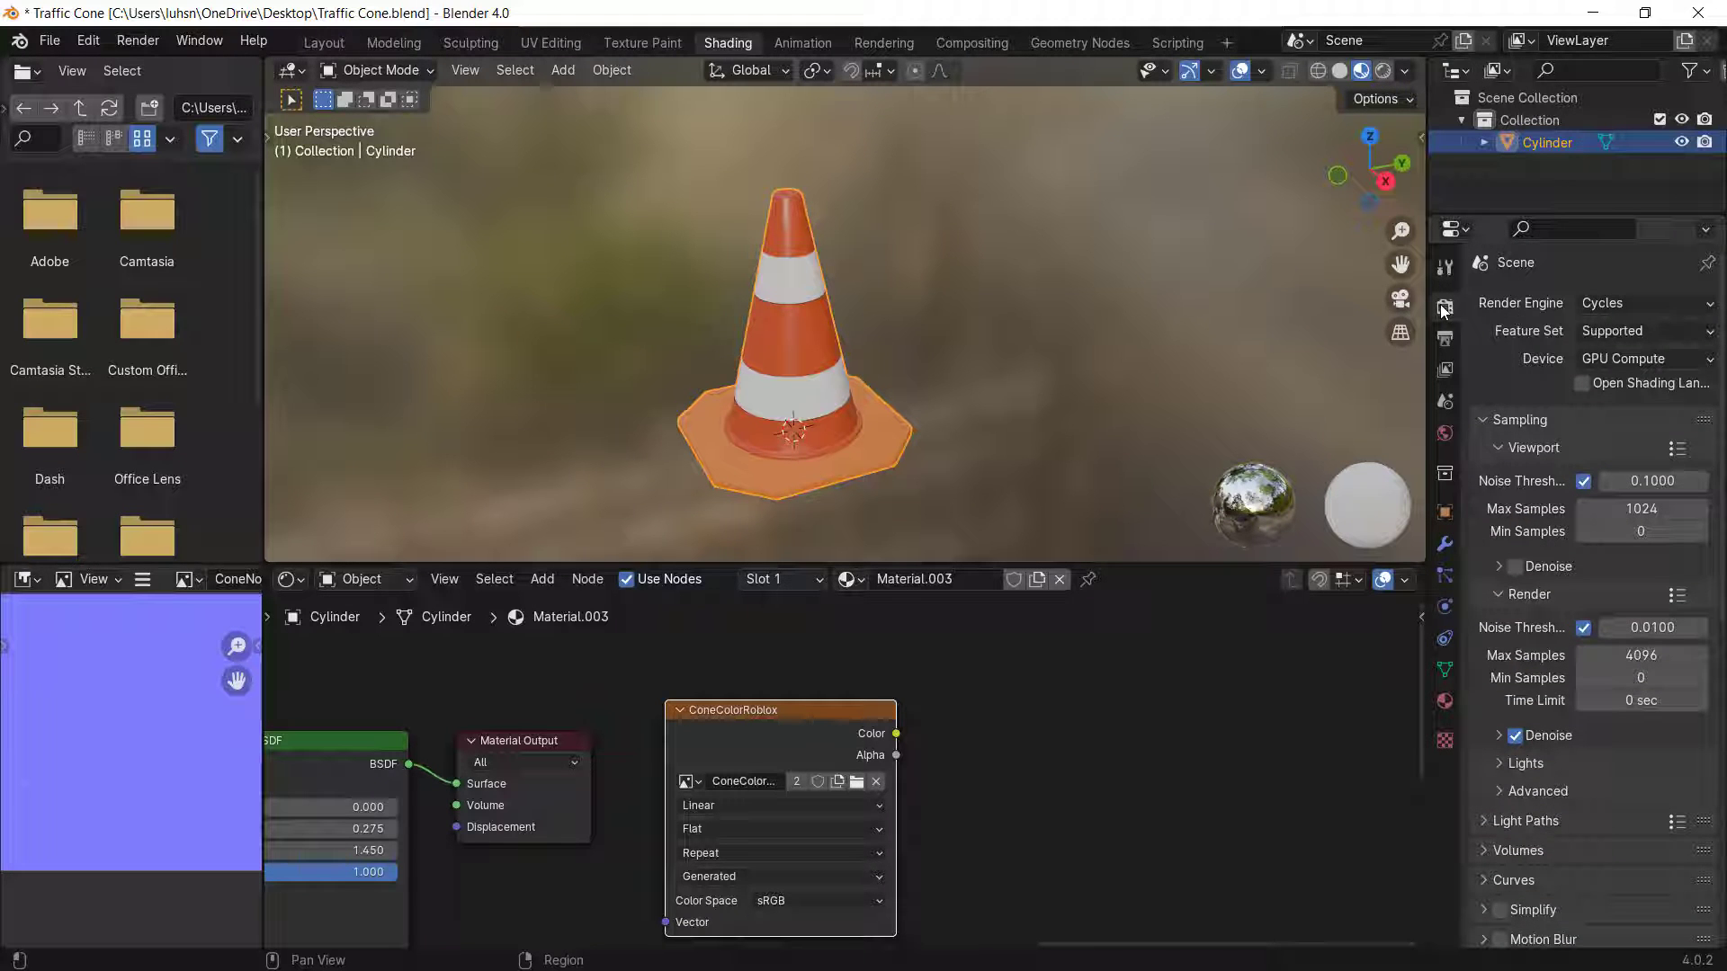
click(1601, 299)
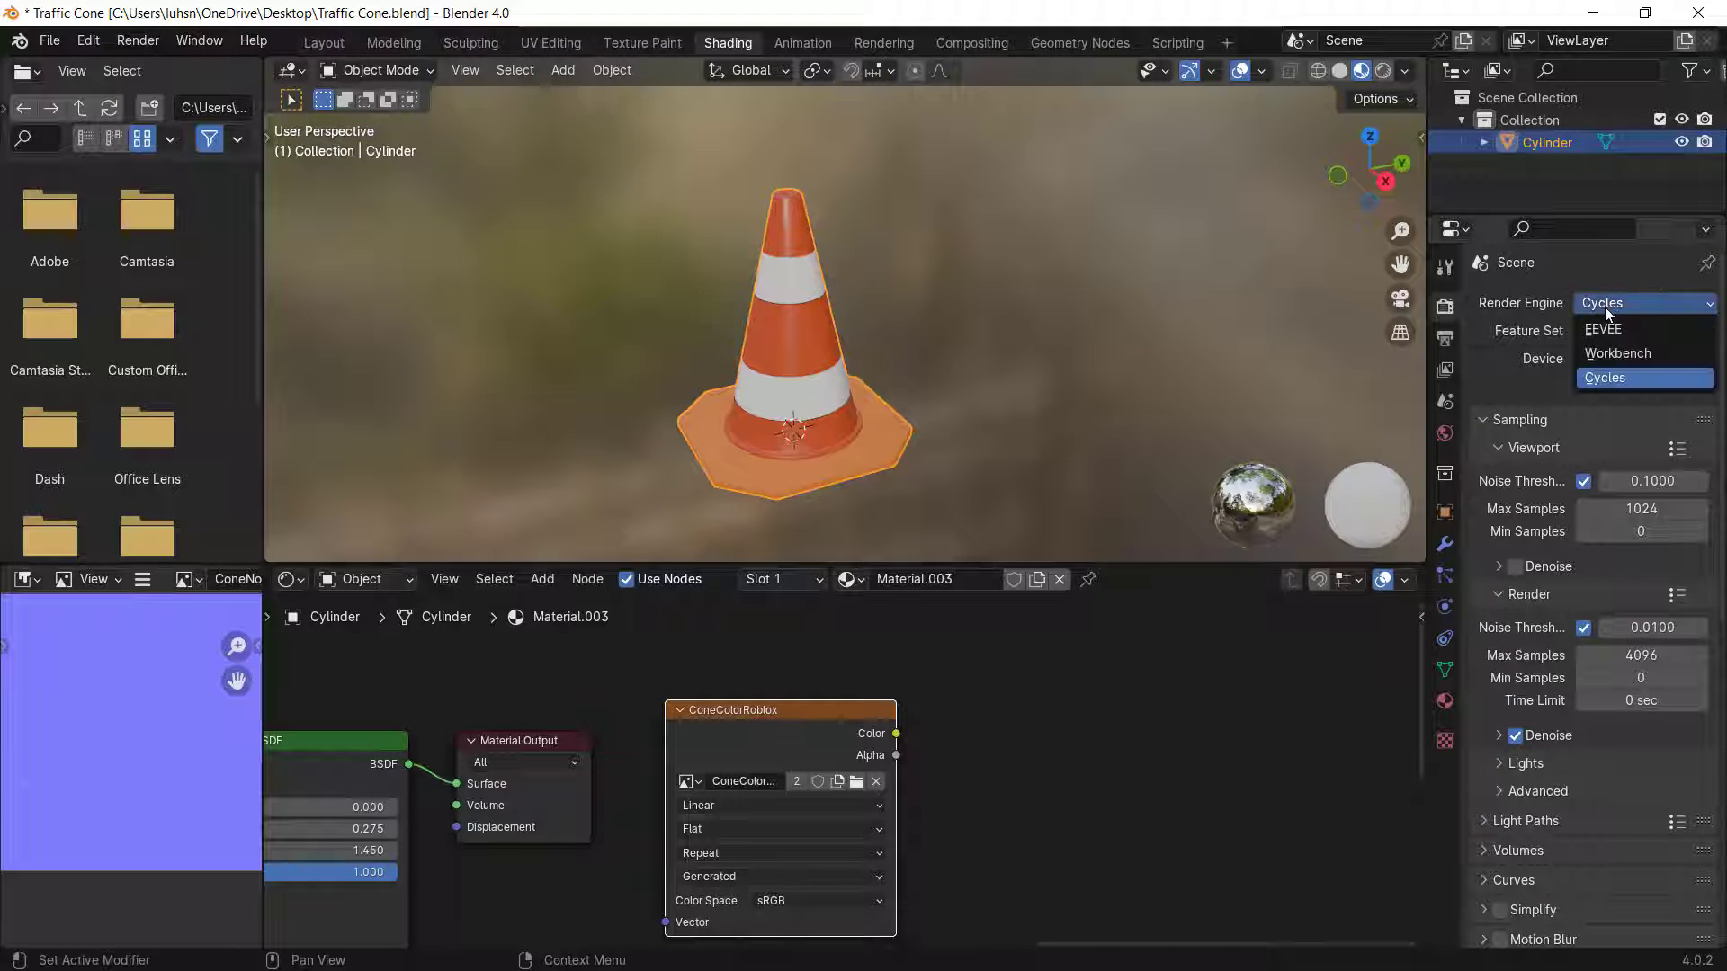
click(1603, 326)
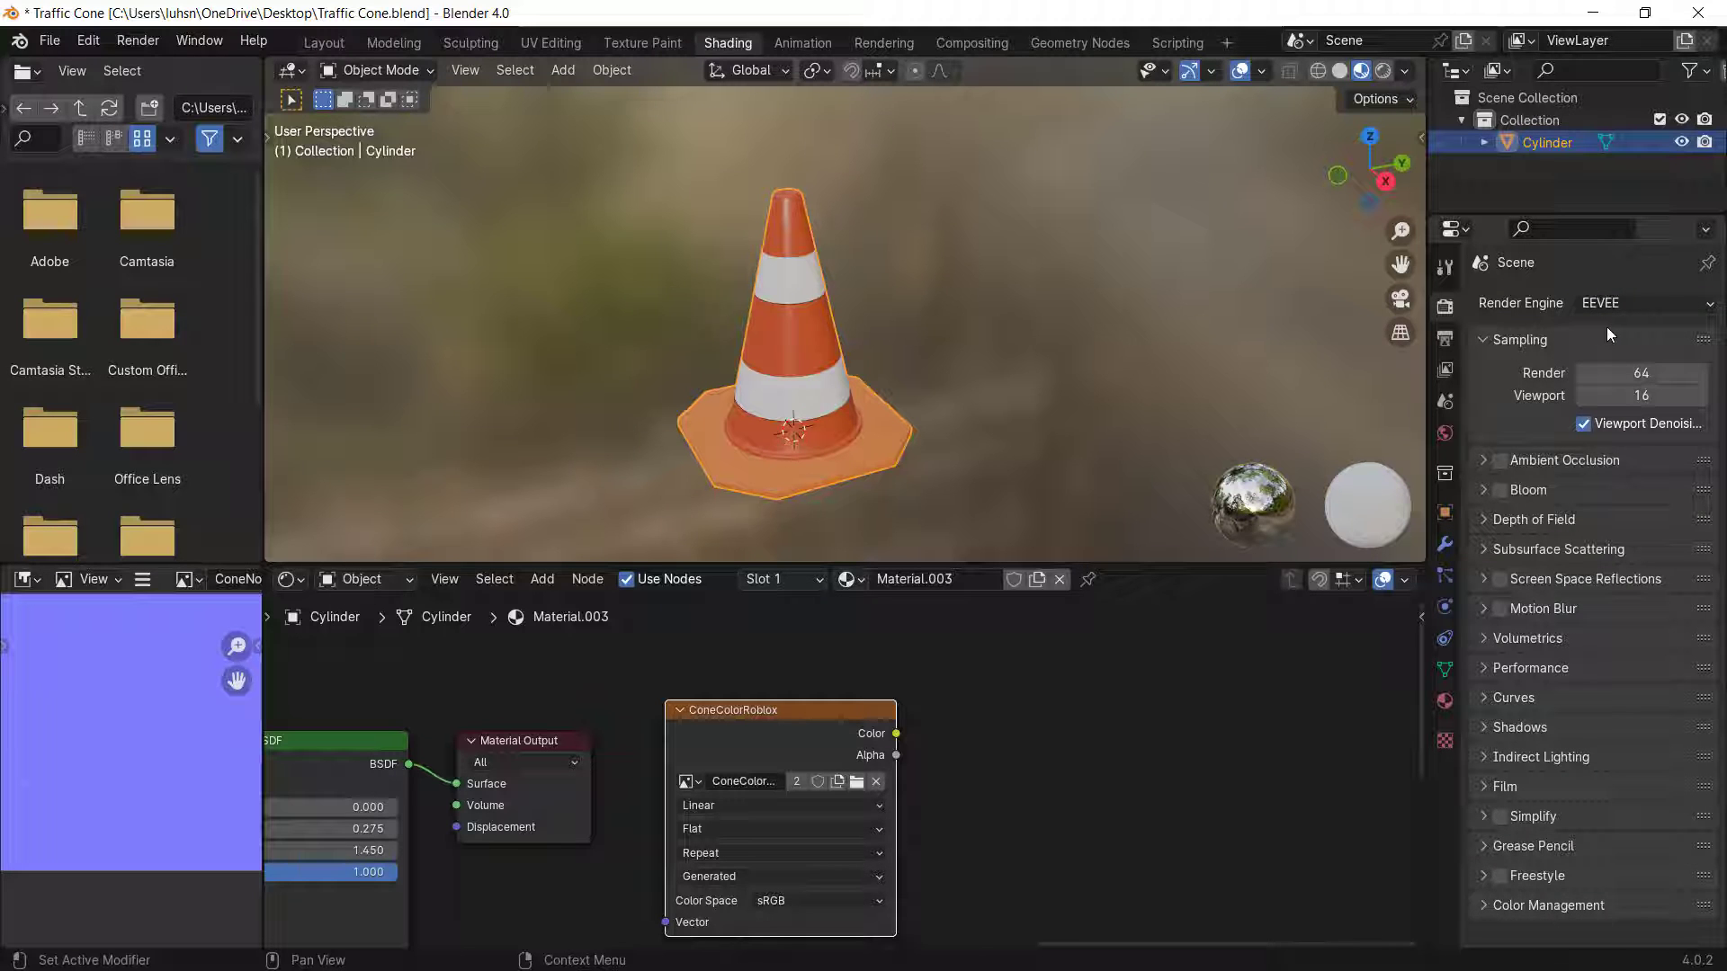
- Set the render engine to Cycles and the device to GPU Compute
click(1612, 306)
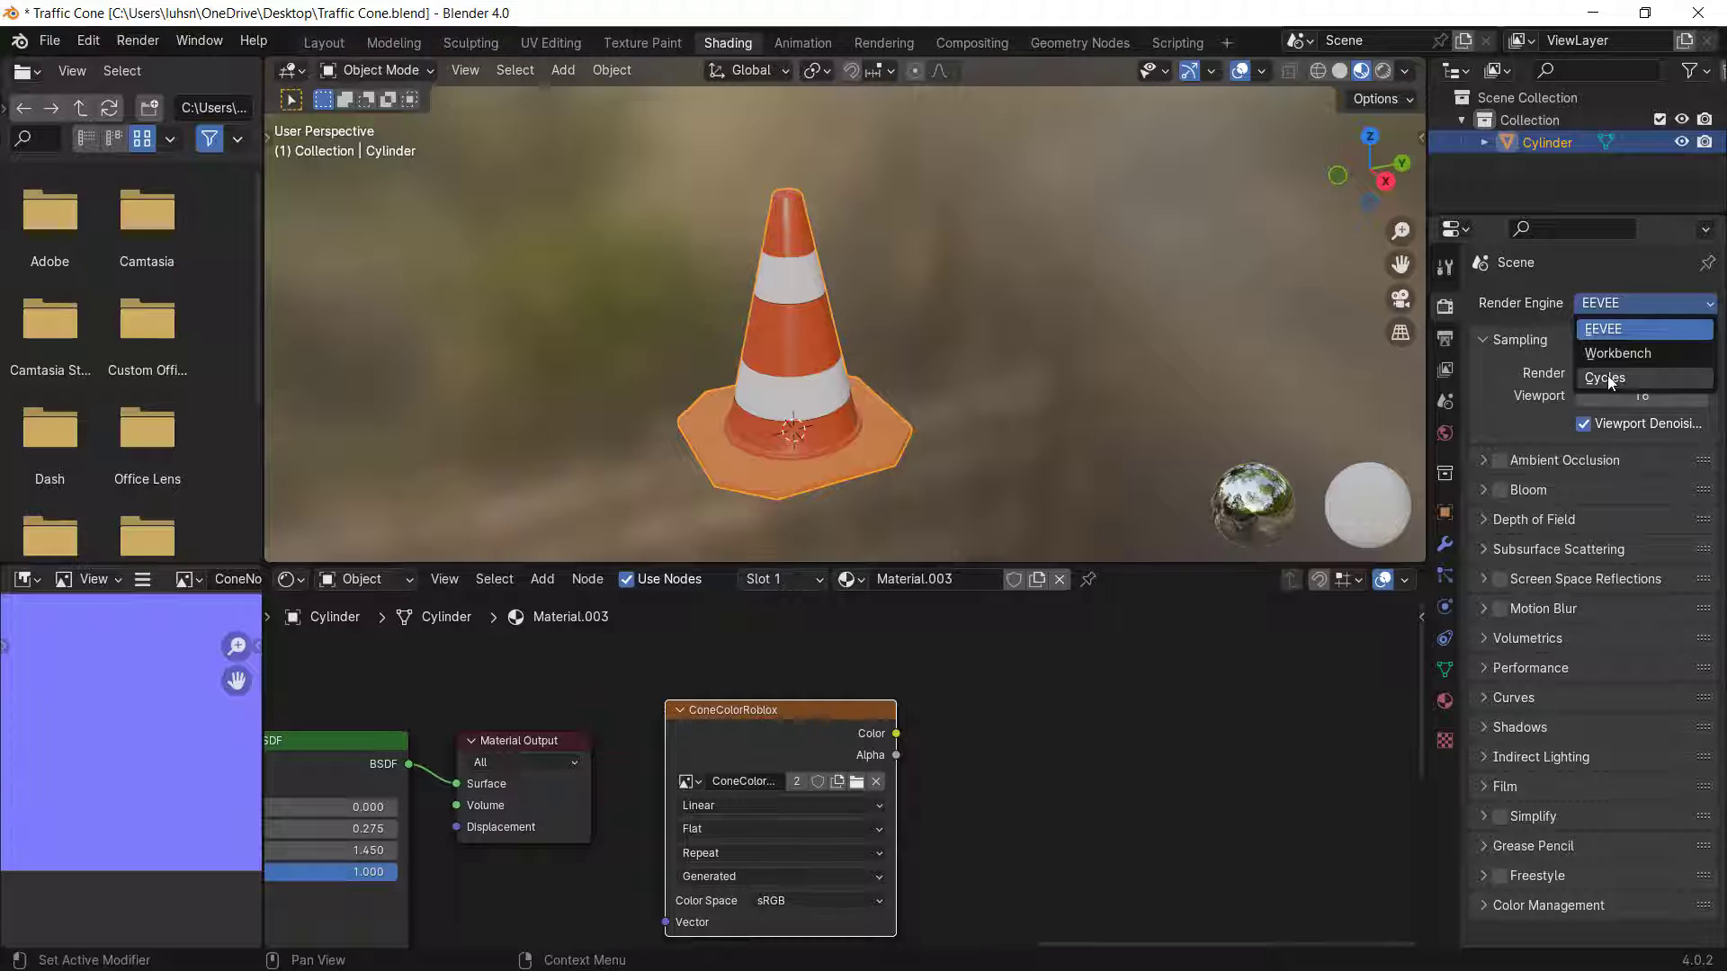
click(1606, 375)
click(1622, 360)
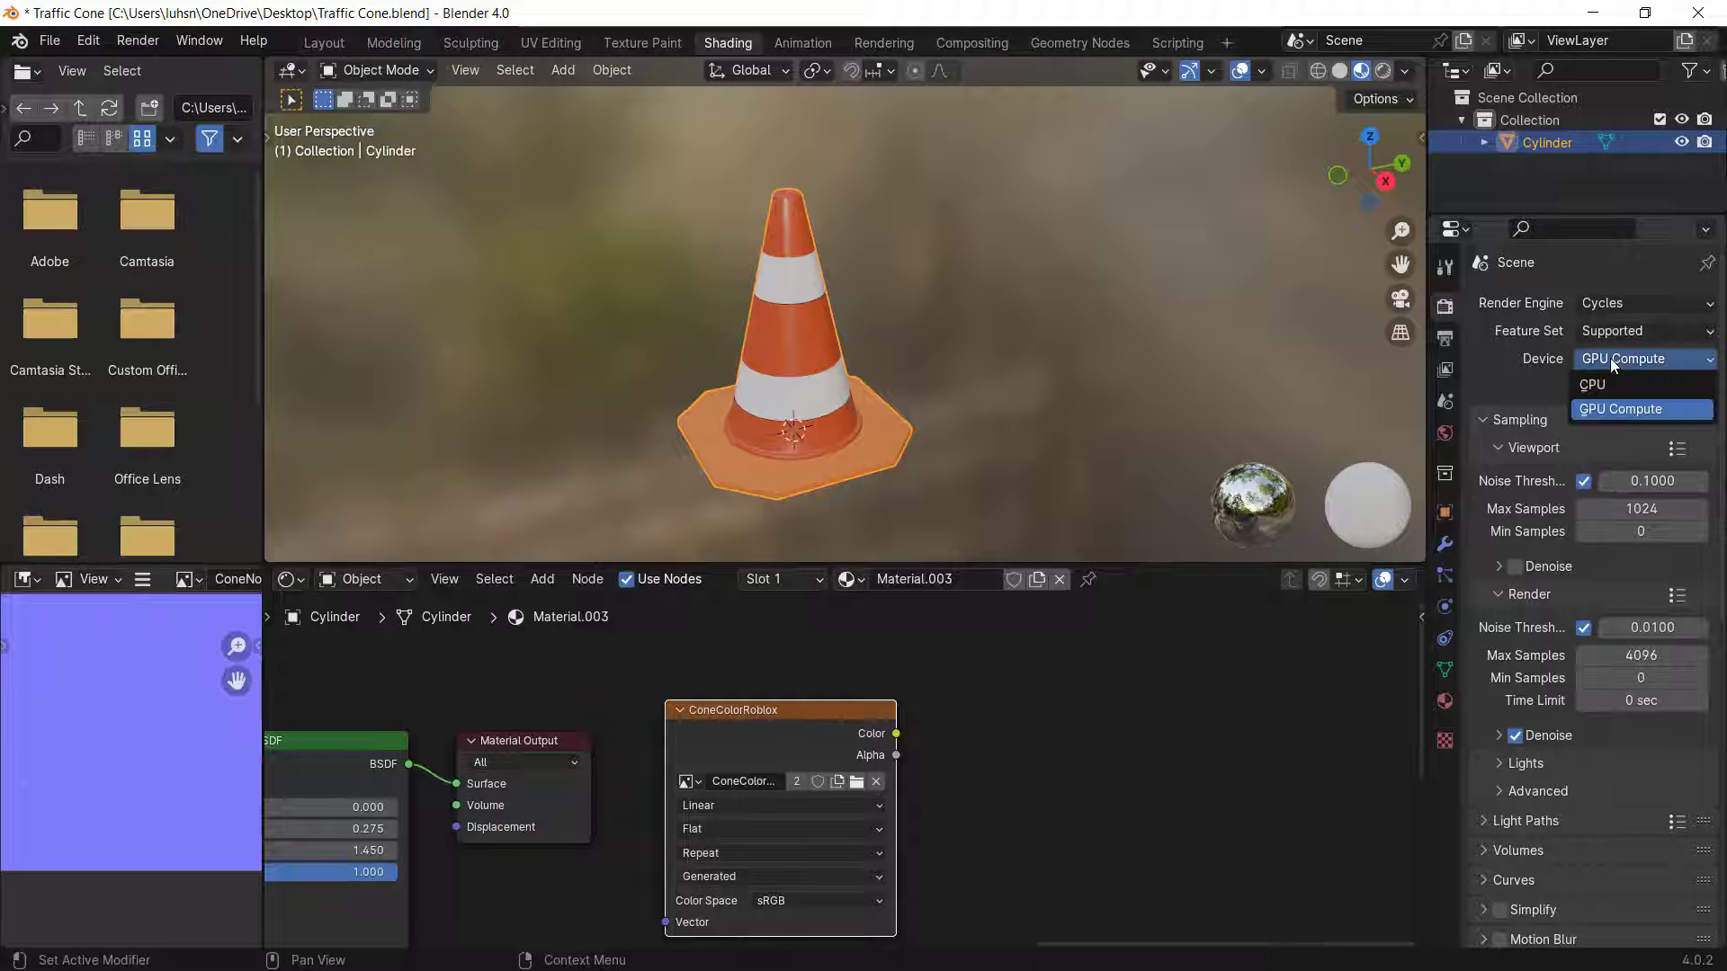
click(1615, 407)
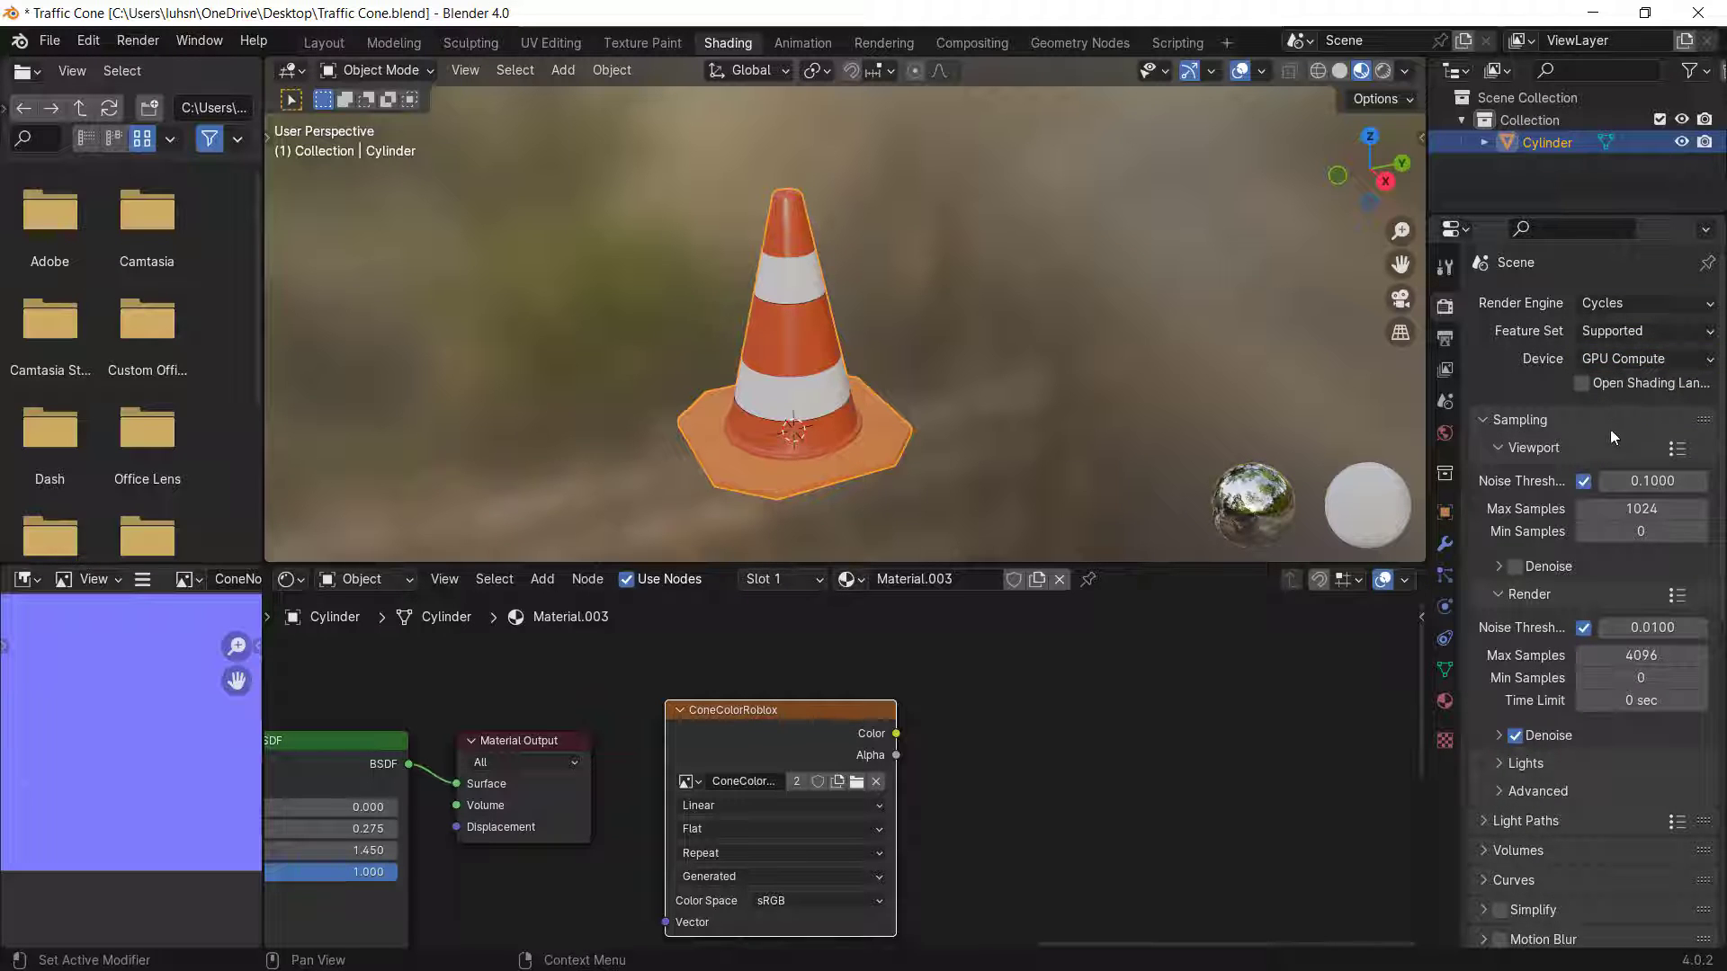
- Set the bake type to Diffuse in the scene's Bake settings
scroll(1607, 418, down, 12)
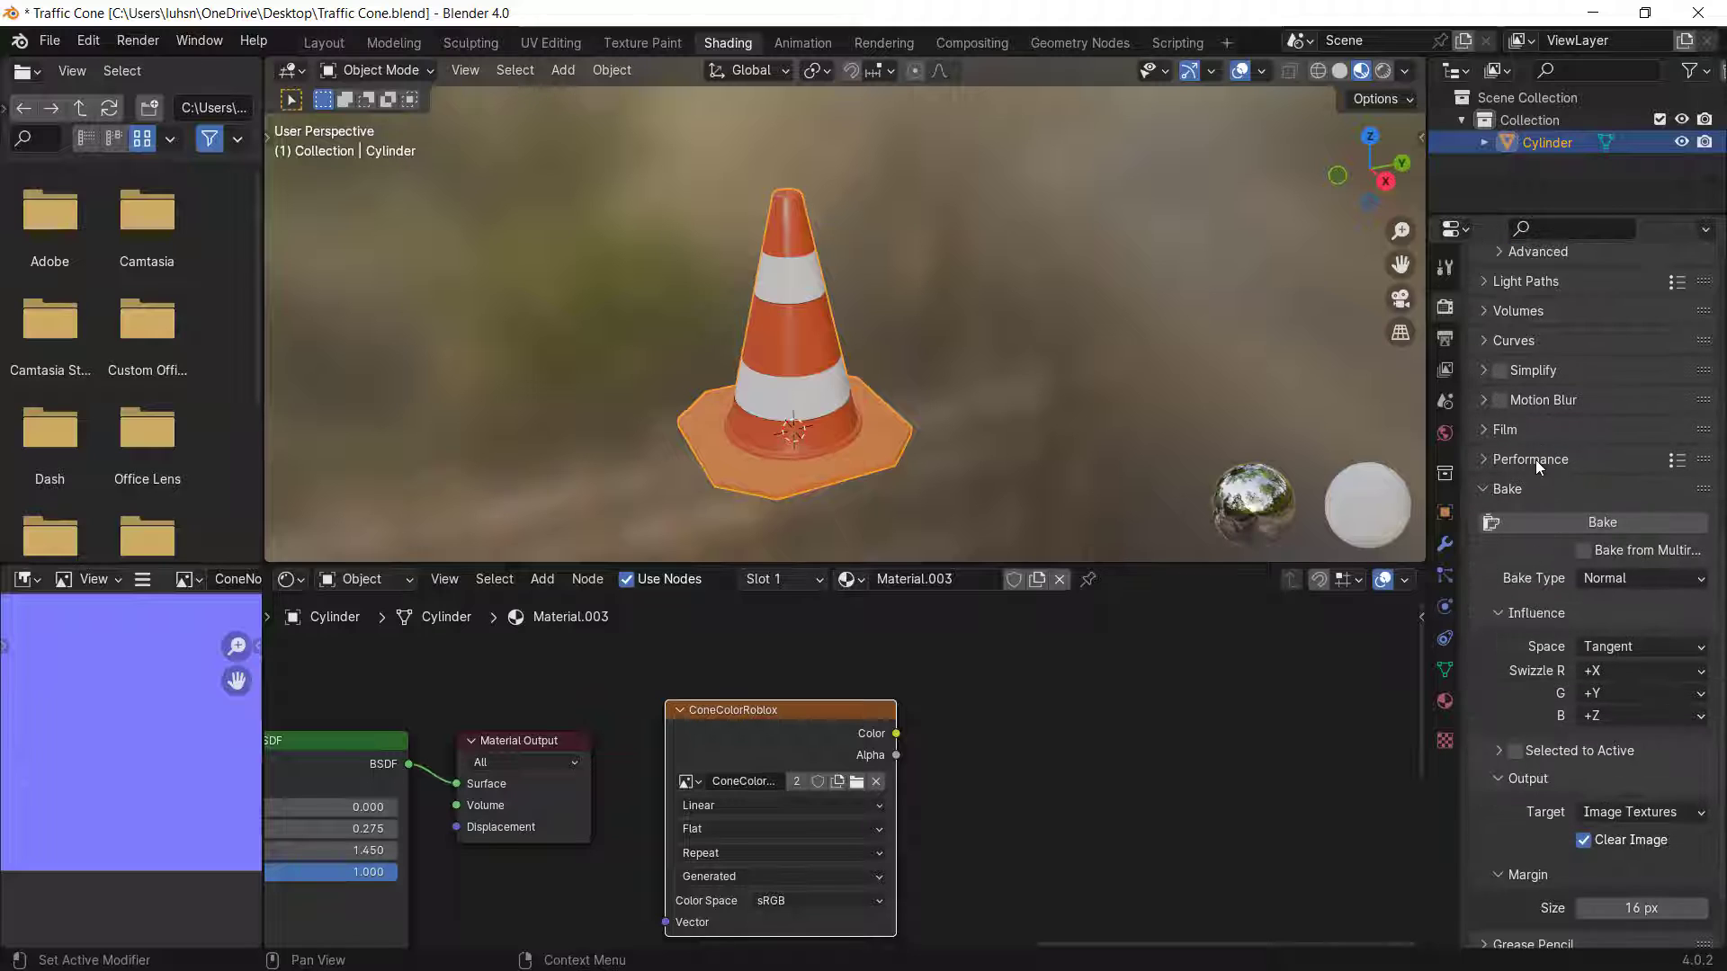
scroll(1535, 461, down, 2)
click(1513, 444)
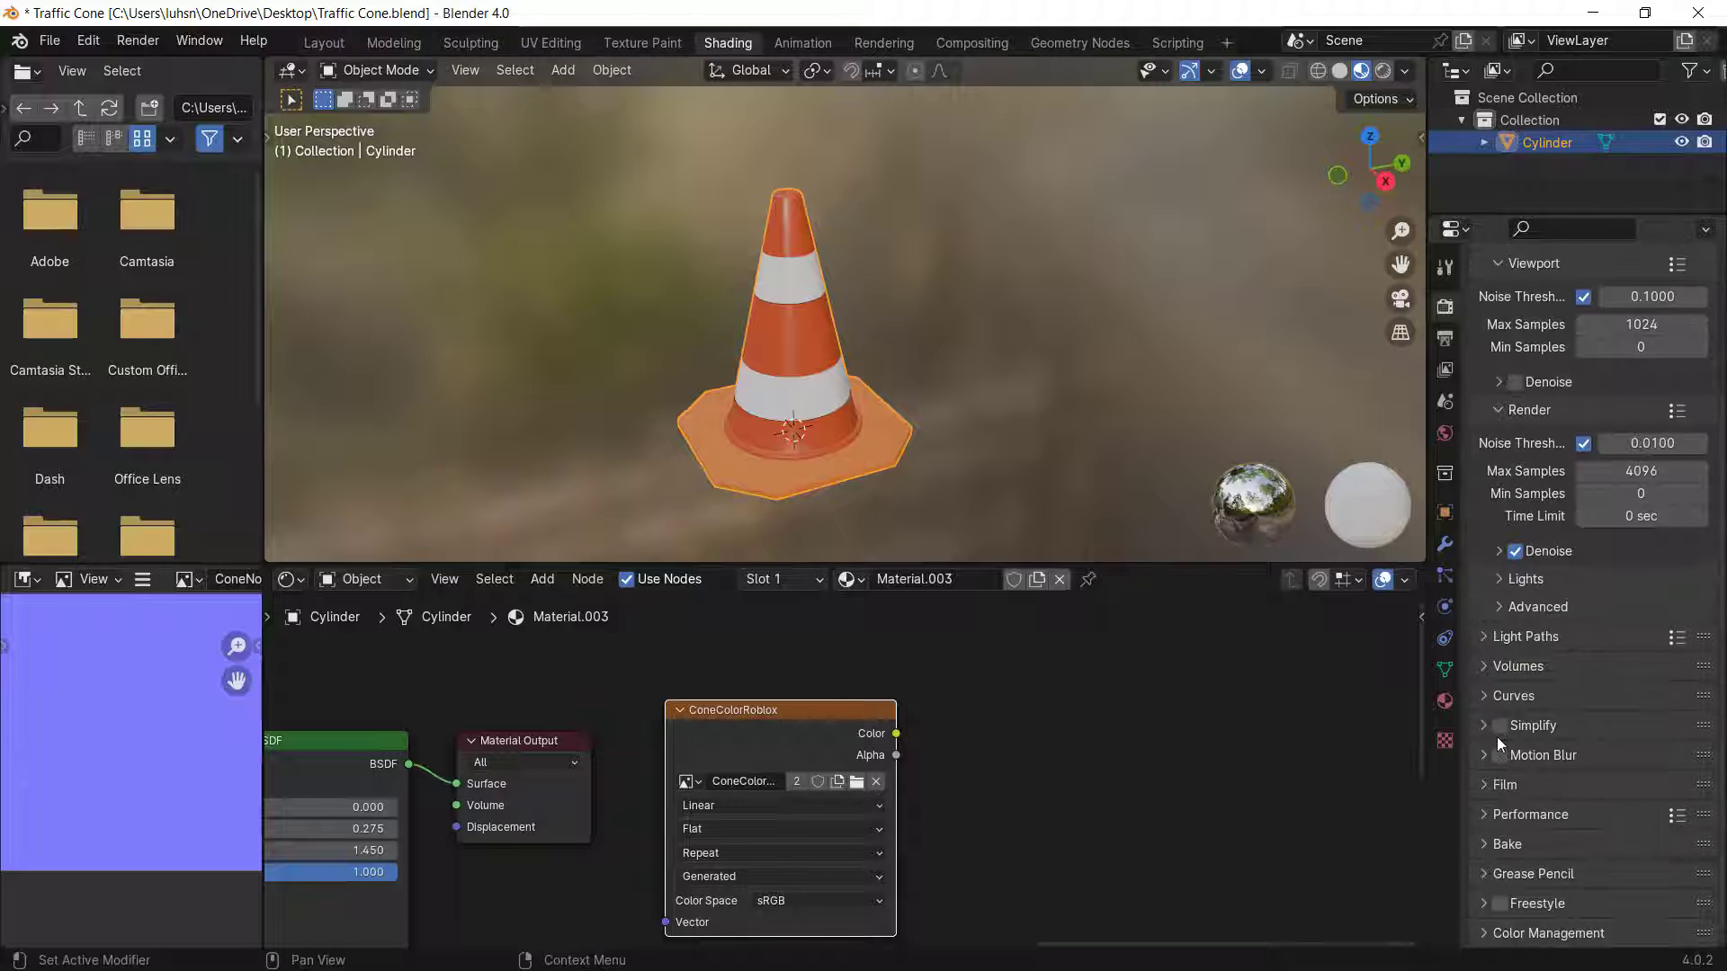
click(1497, 844)
scroll(1576, 649, down, 10)
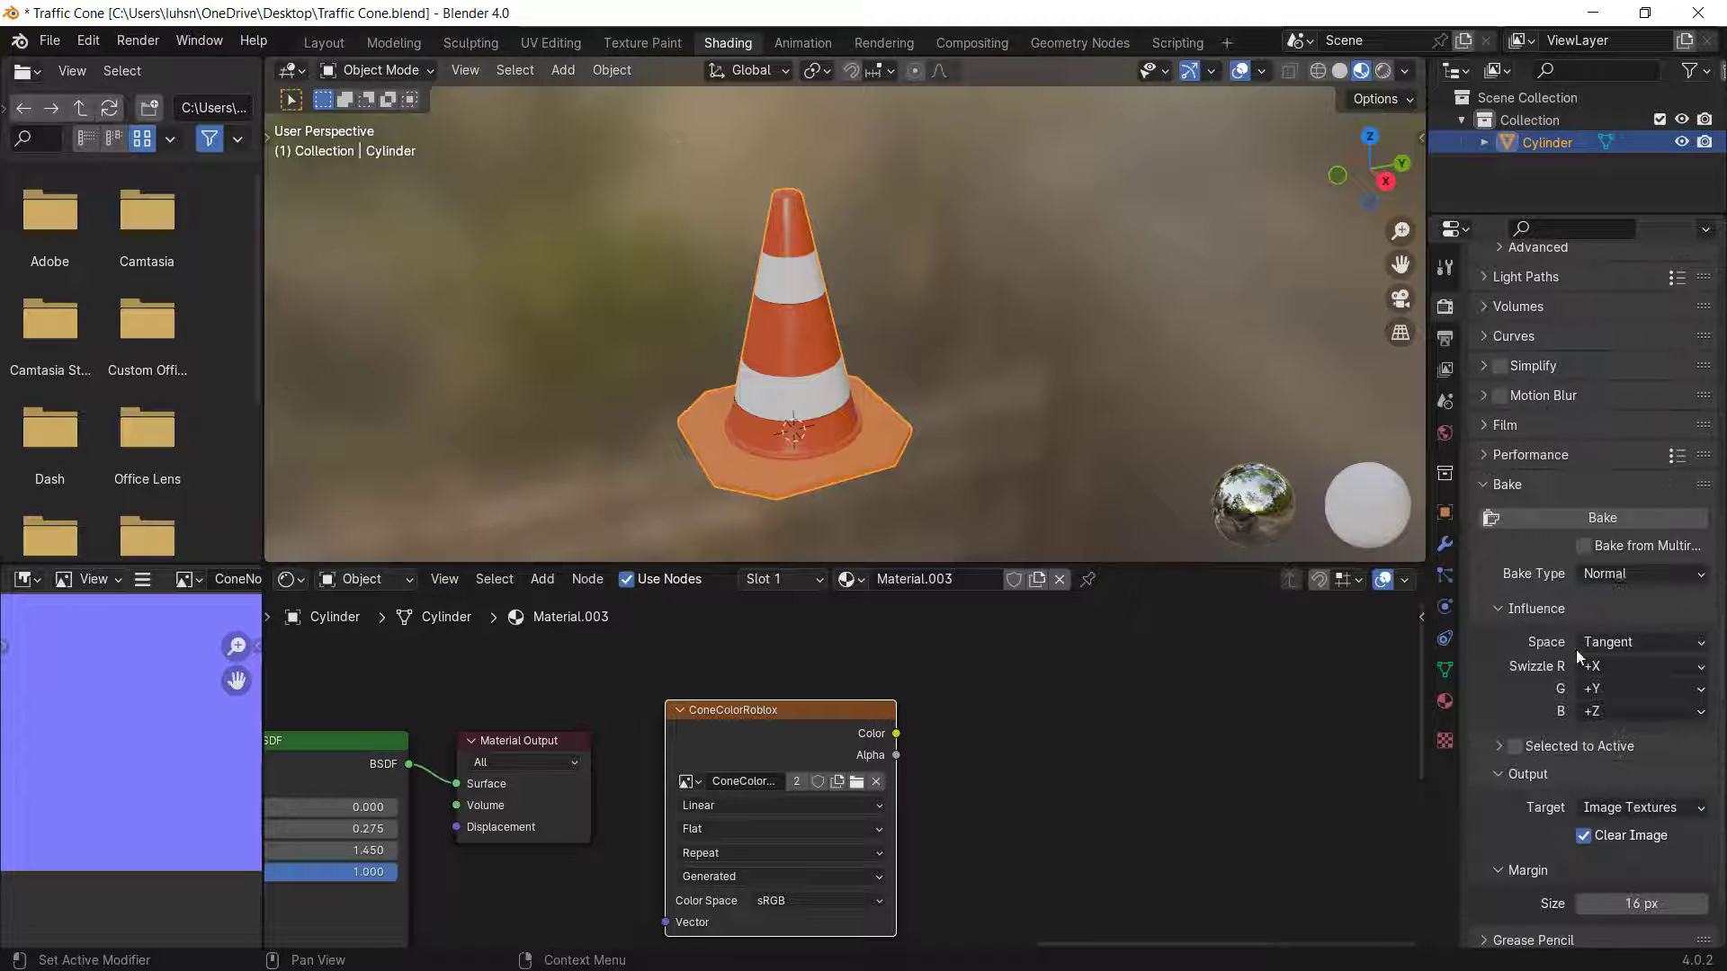
click(1615, 581)
click(1615, 581)
click(1616, 581)
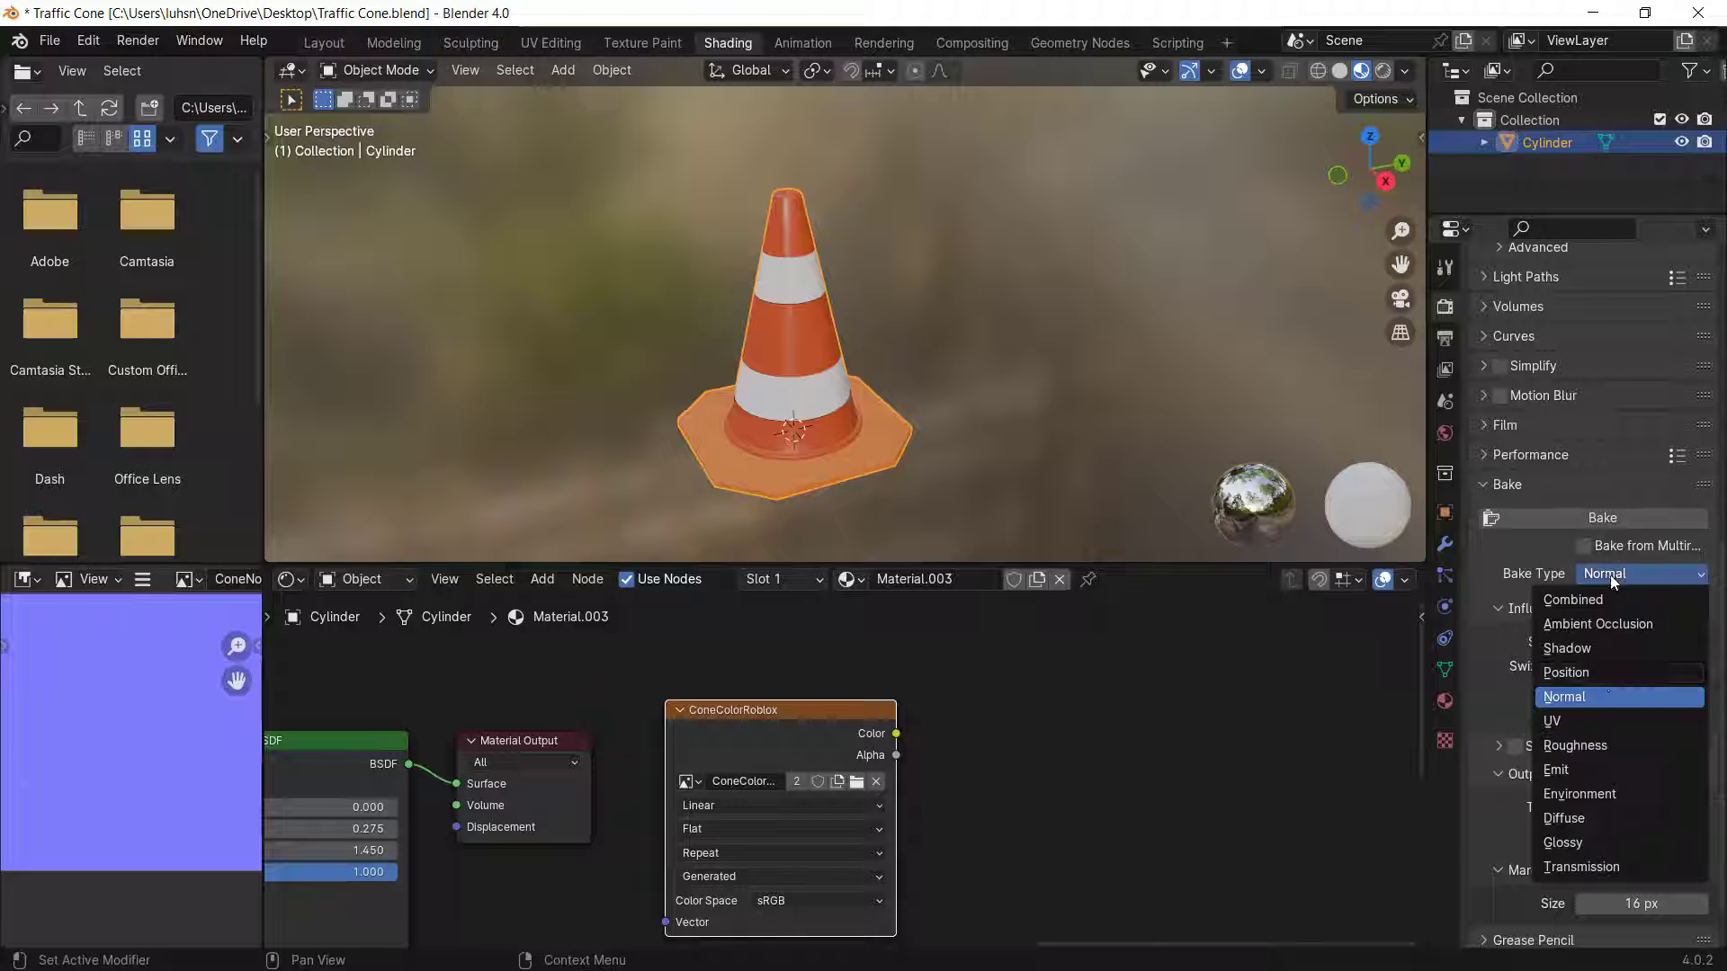
click(1583, 820)
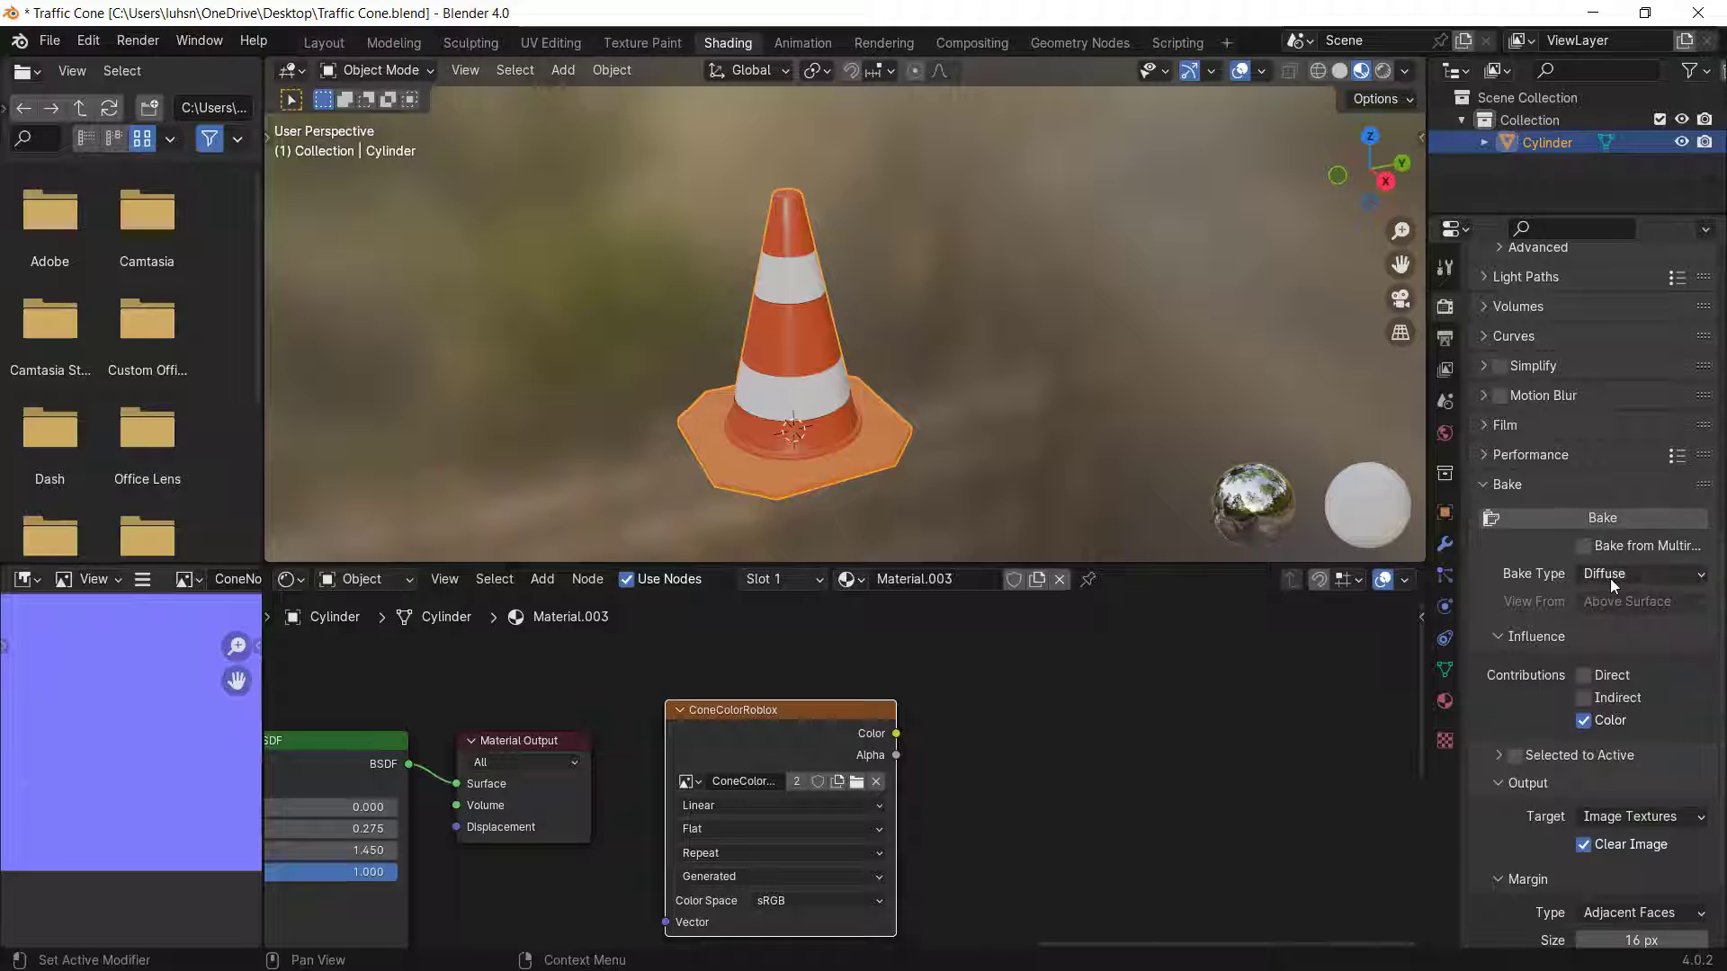
- Examine Material.003's node network, from its colour and bump nodes to the ConeColorRoblox image node
middle_drag(449, 763, 980, 661)
scroll(938, 670, down, 5)
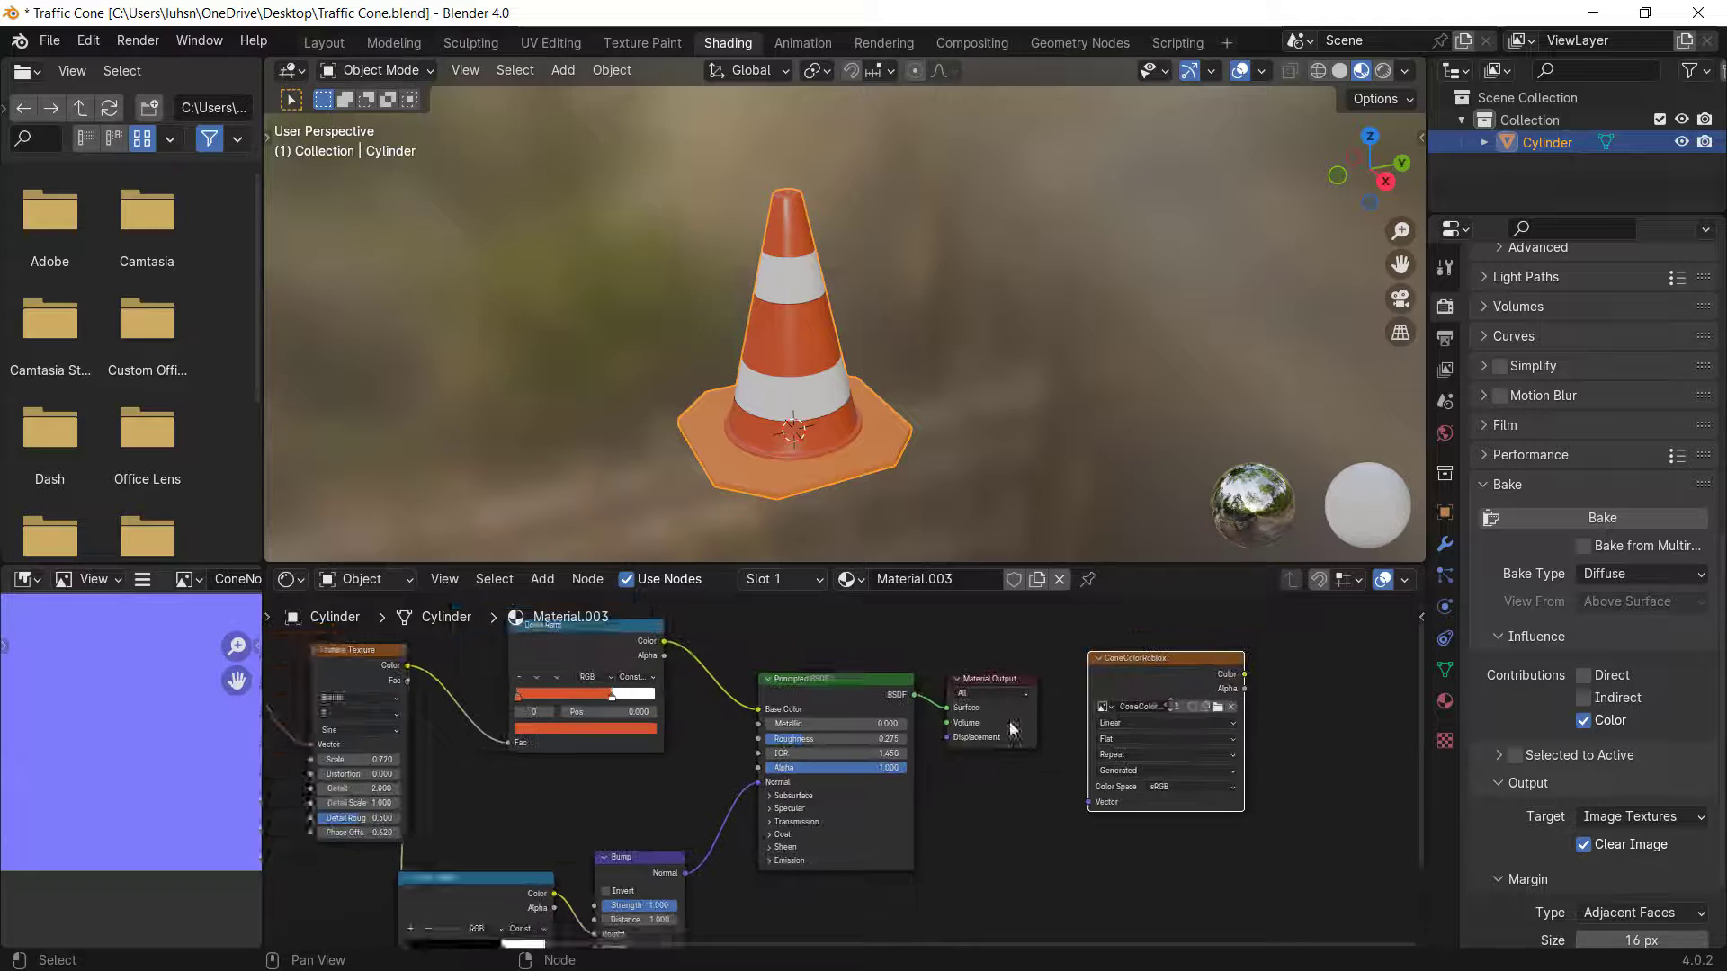
middle_drag(1247, 670, 900, 719)
scroll(1002, 656, up, 4)
scroll(912, 721, up, 3)
mouse_move(1001, 656)
middle_down()
mouse_move(916, 718)
mouse_move(995, 660)
middle_up()
scroll(995, 659, up, 2)
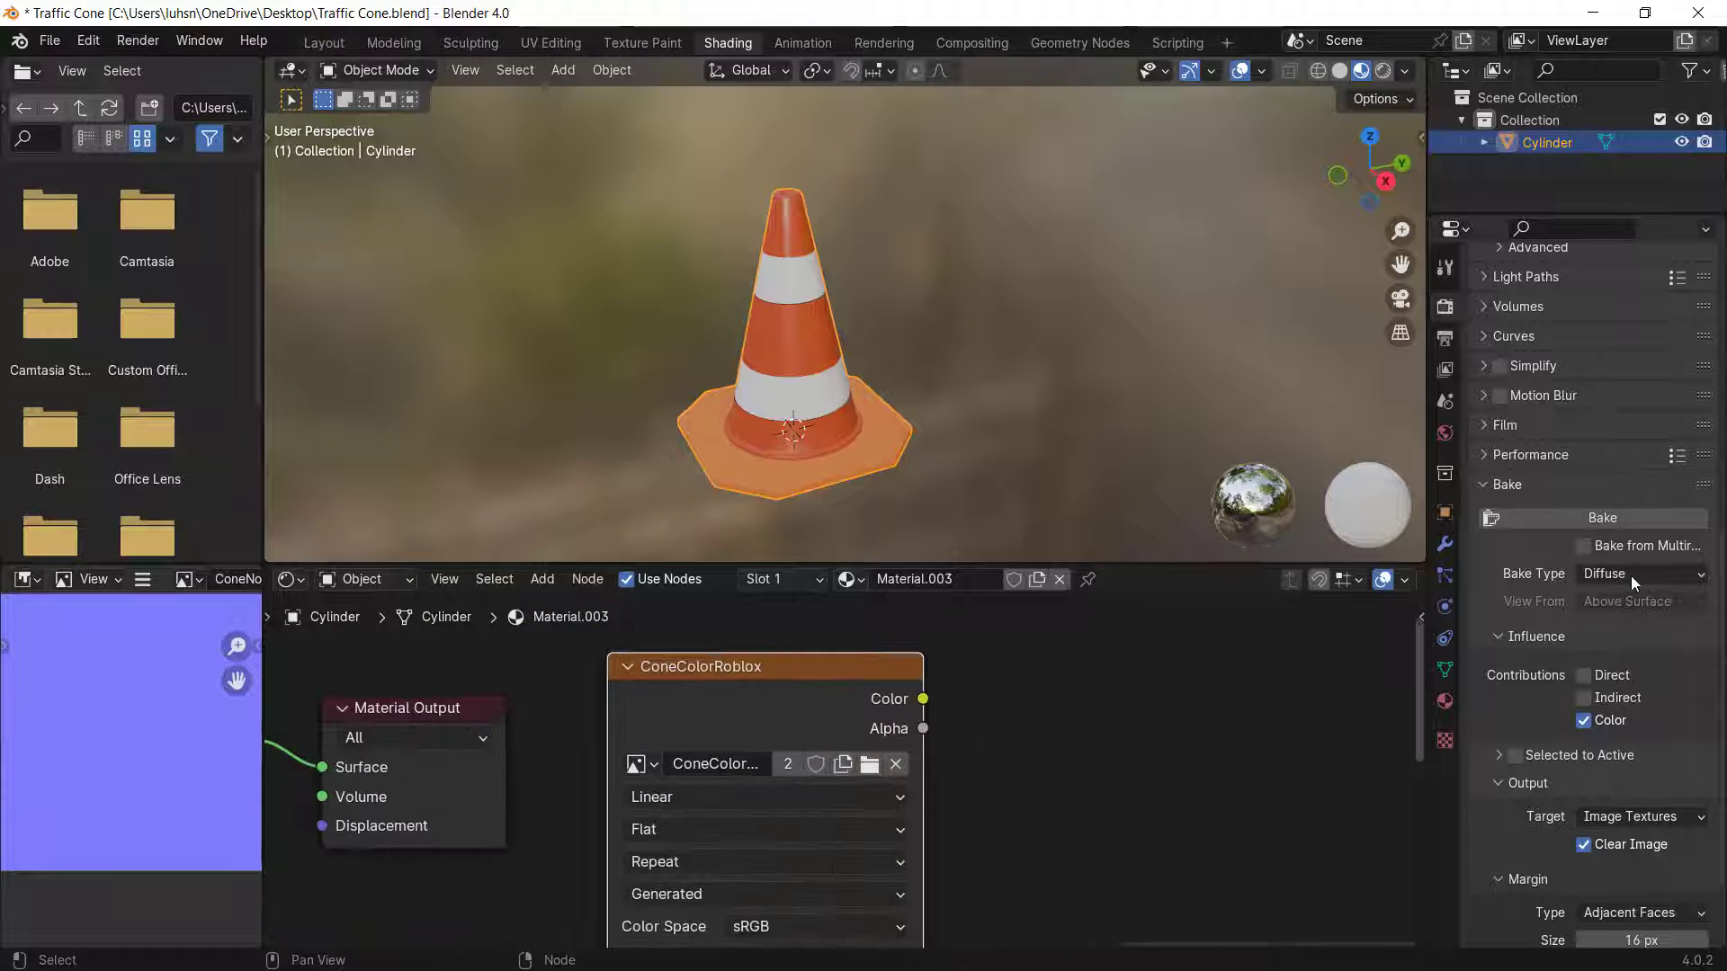
- Check the ConeColorRoblox node in both material slots and bake the diffuse map with only the Color contribution enabled
click(1585, 676)
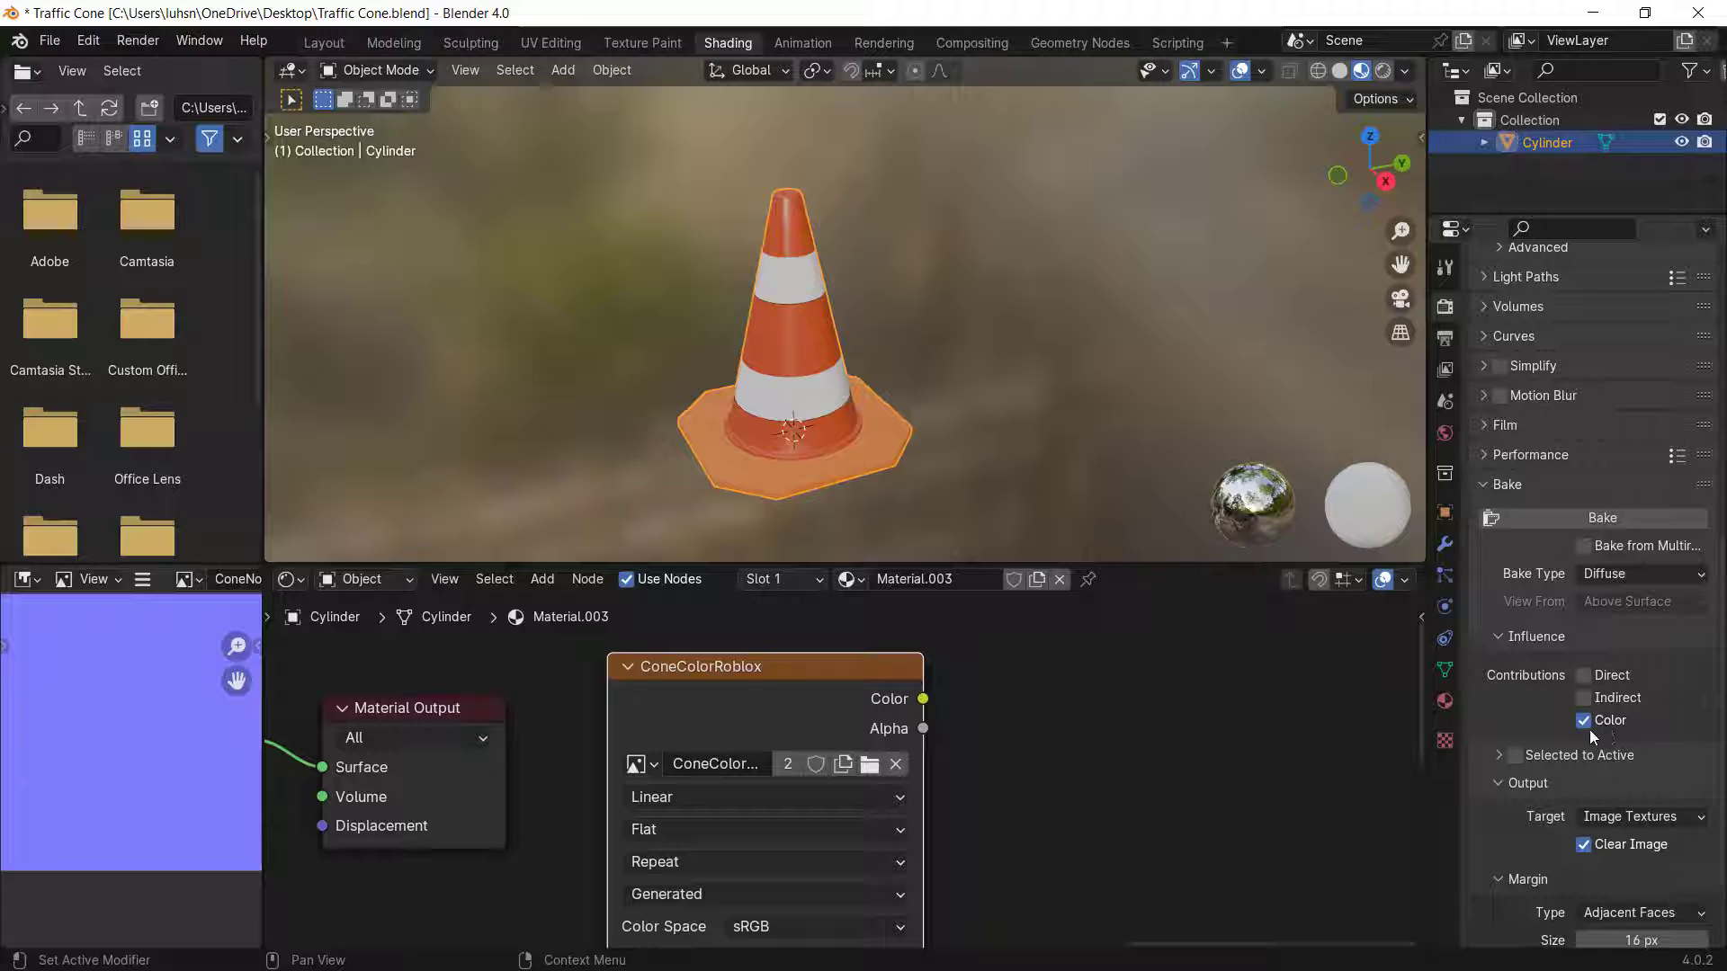
scroll(855, 699, down, 5)
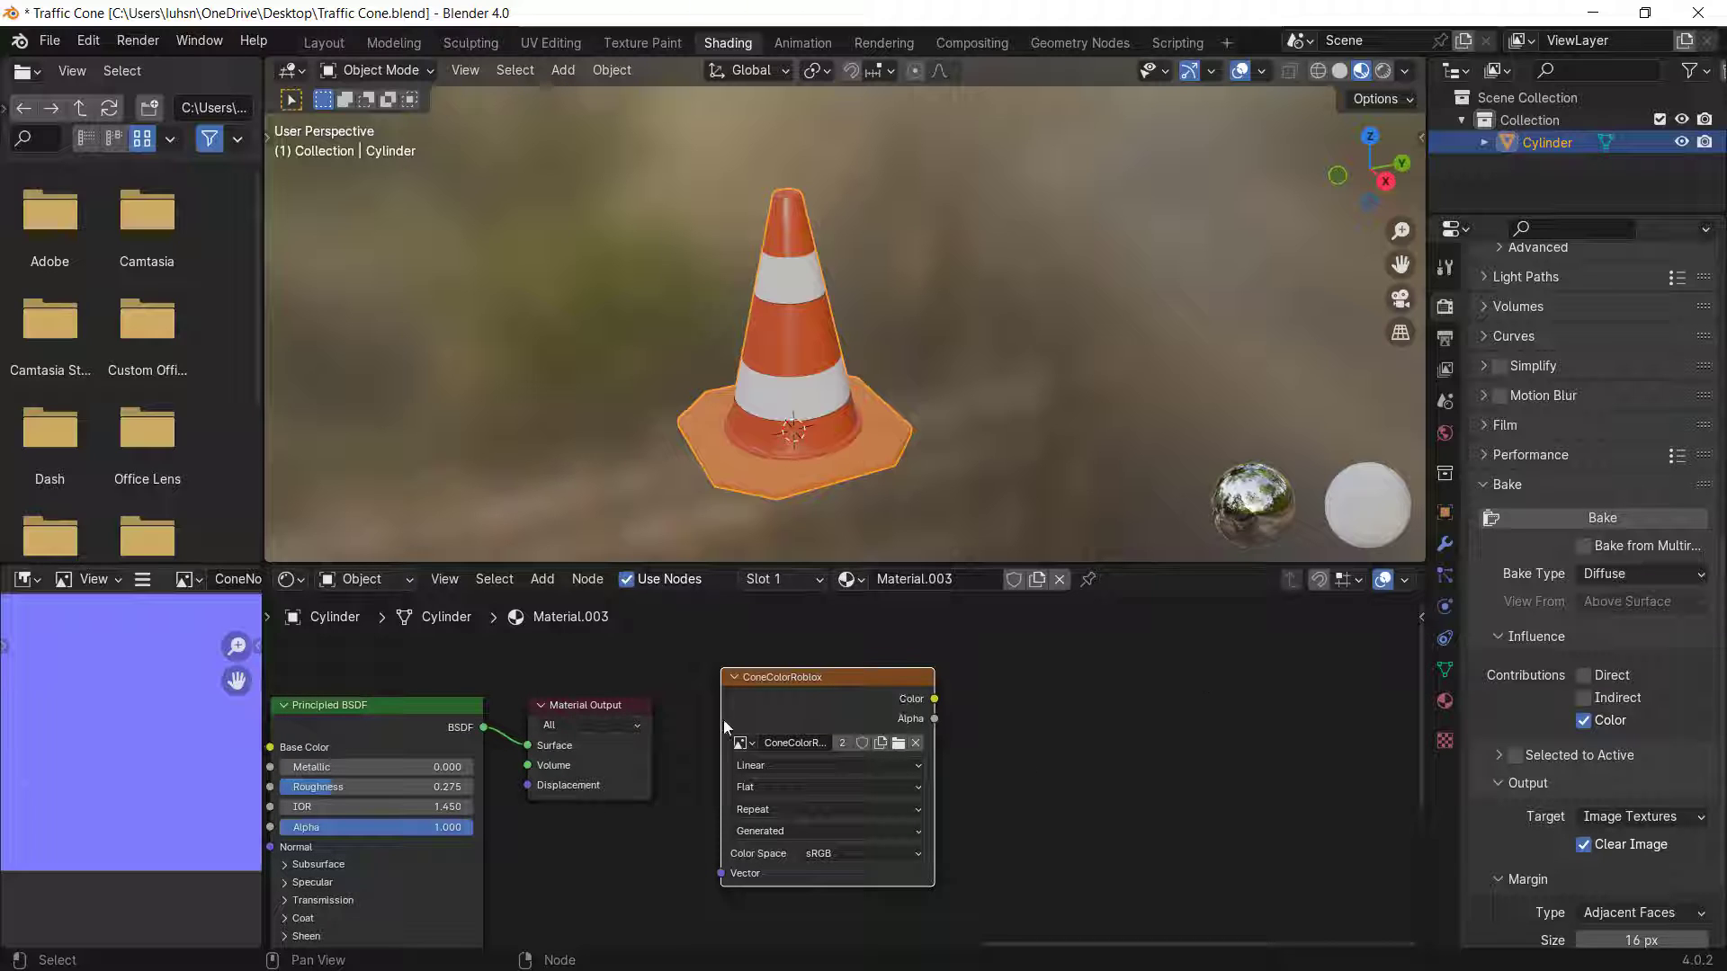
click(763, 580)
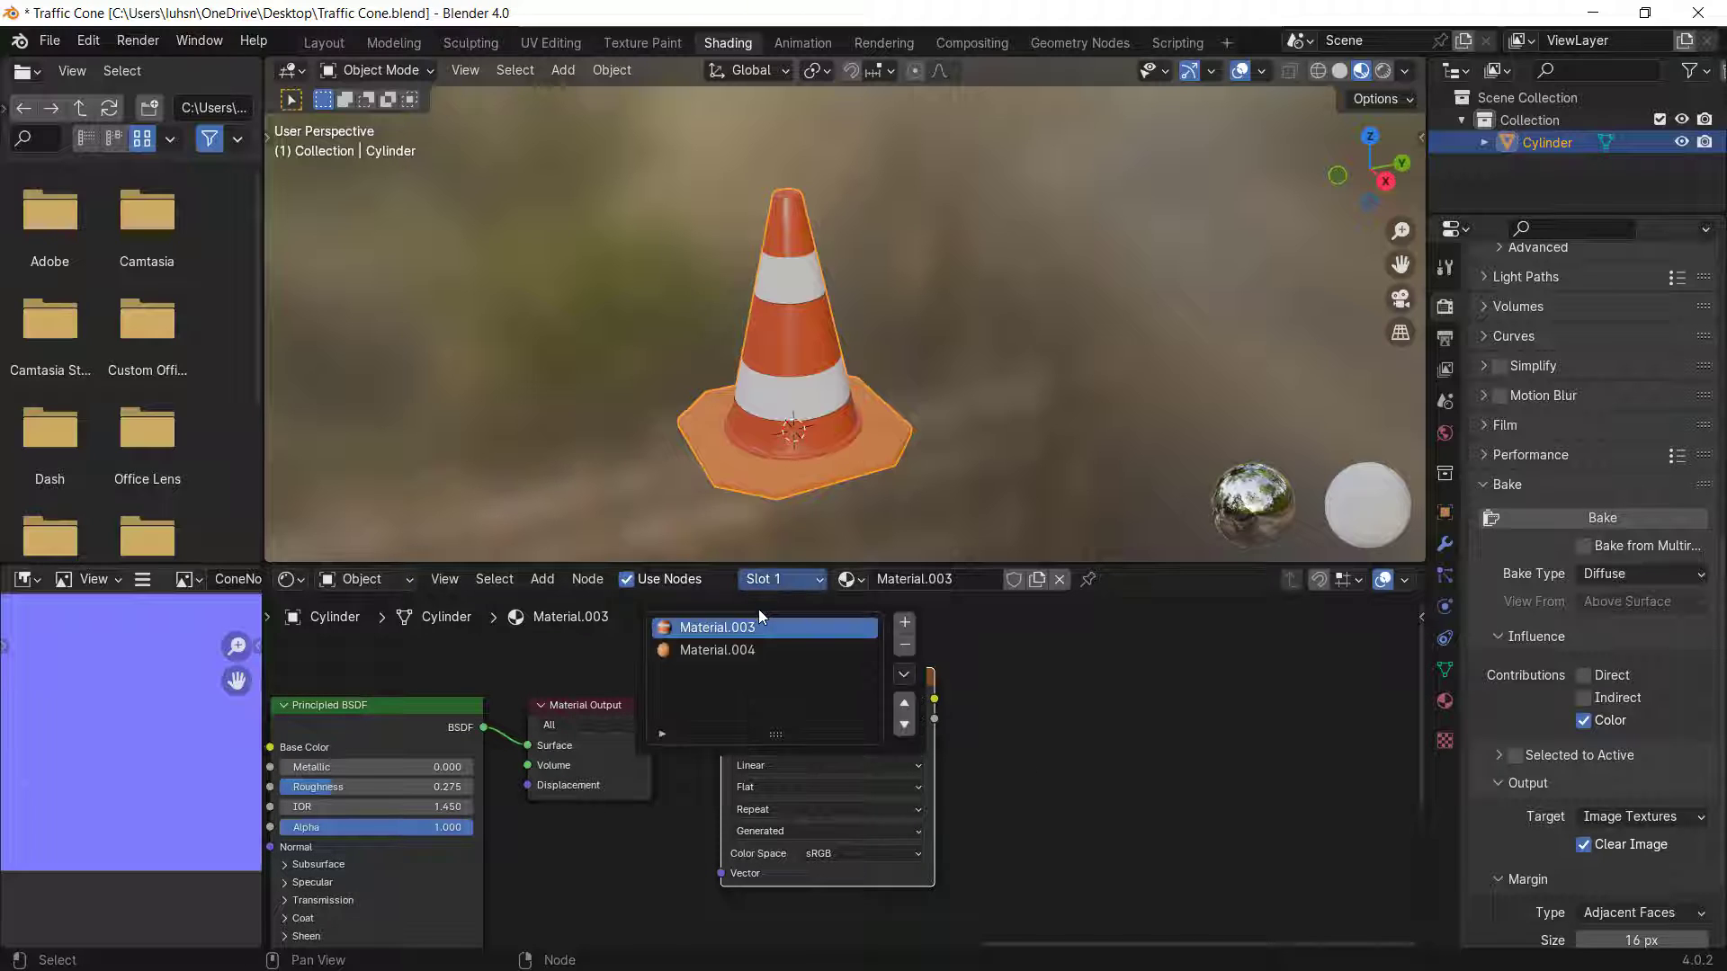
click(759, 645)
click(783, 581)
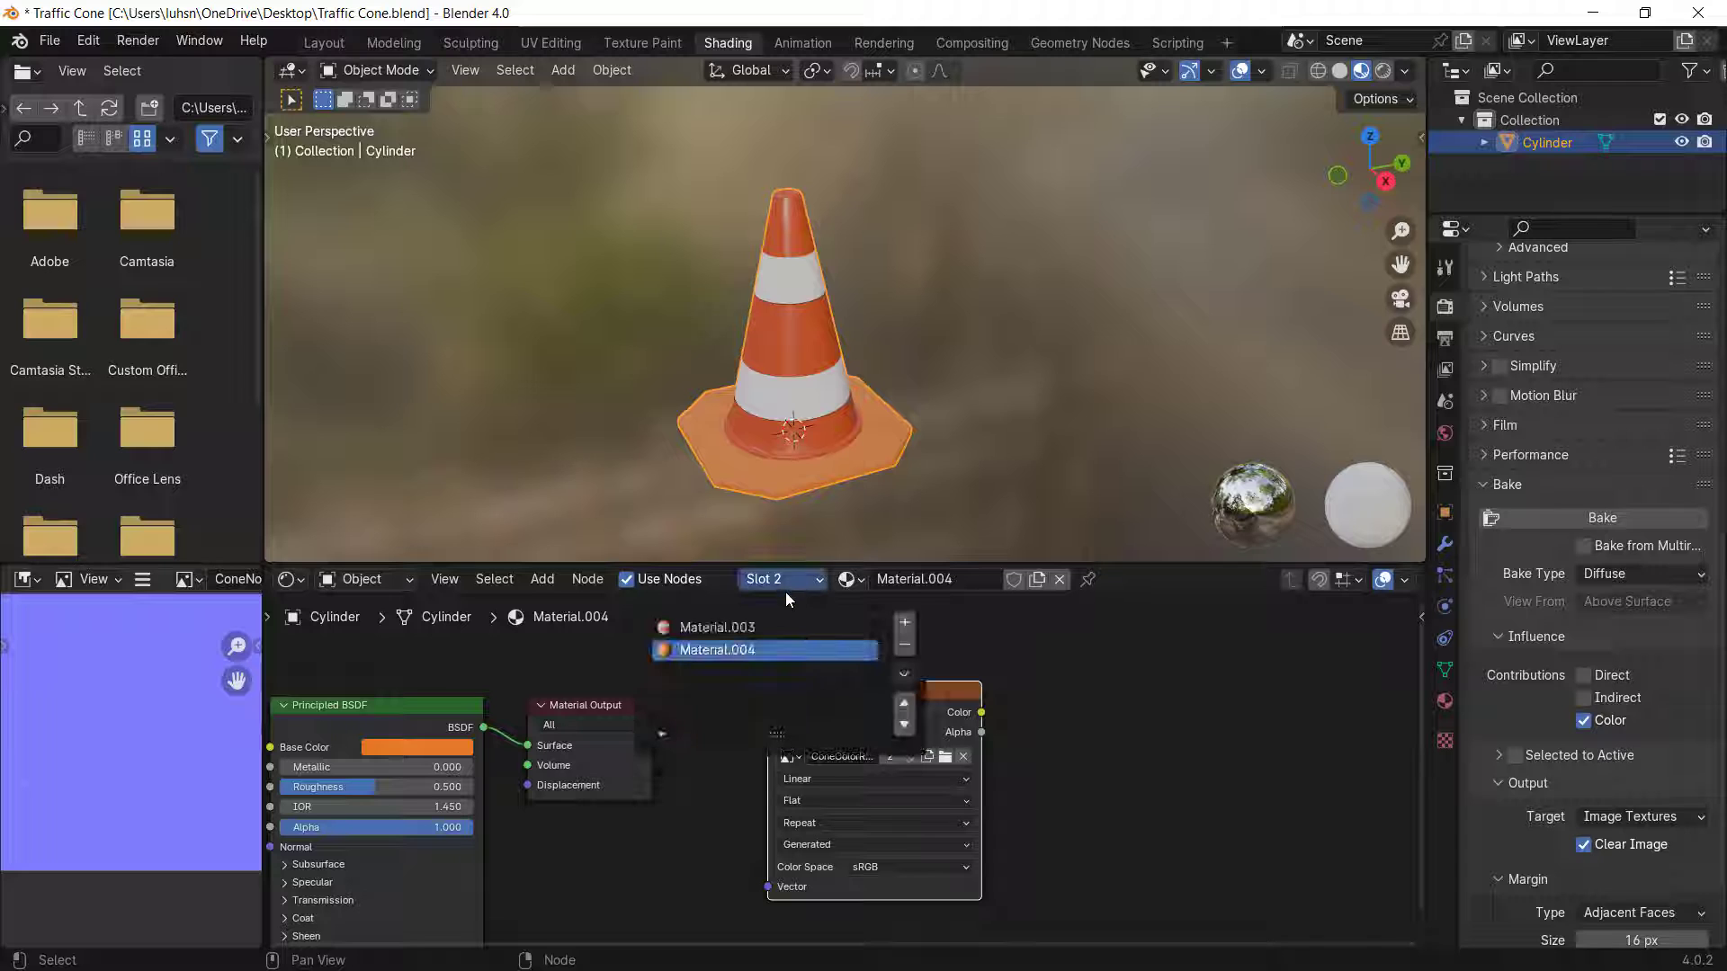
click(765, 627)
click(1602, 518)
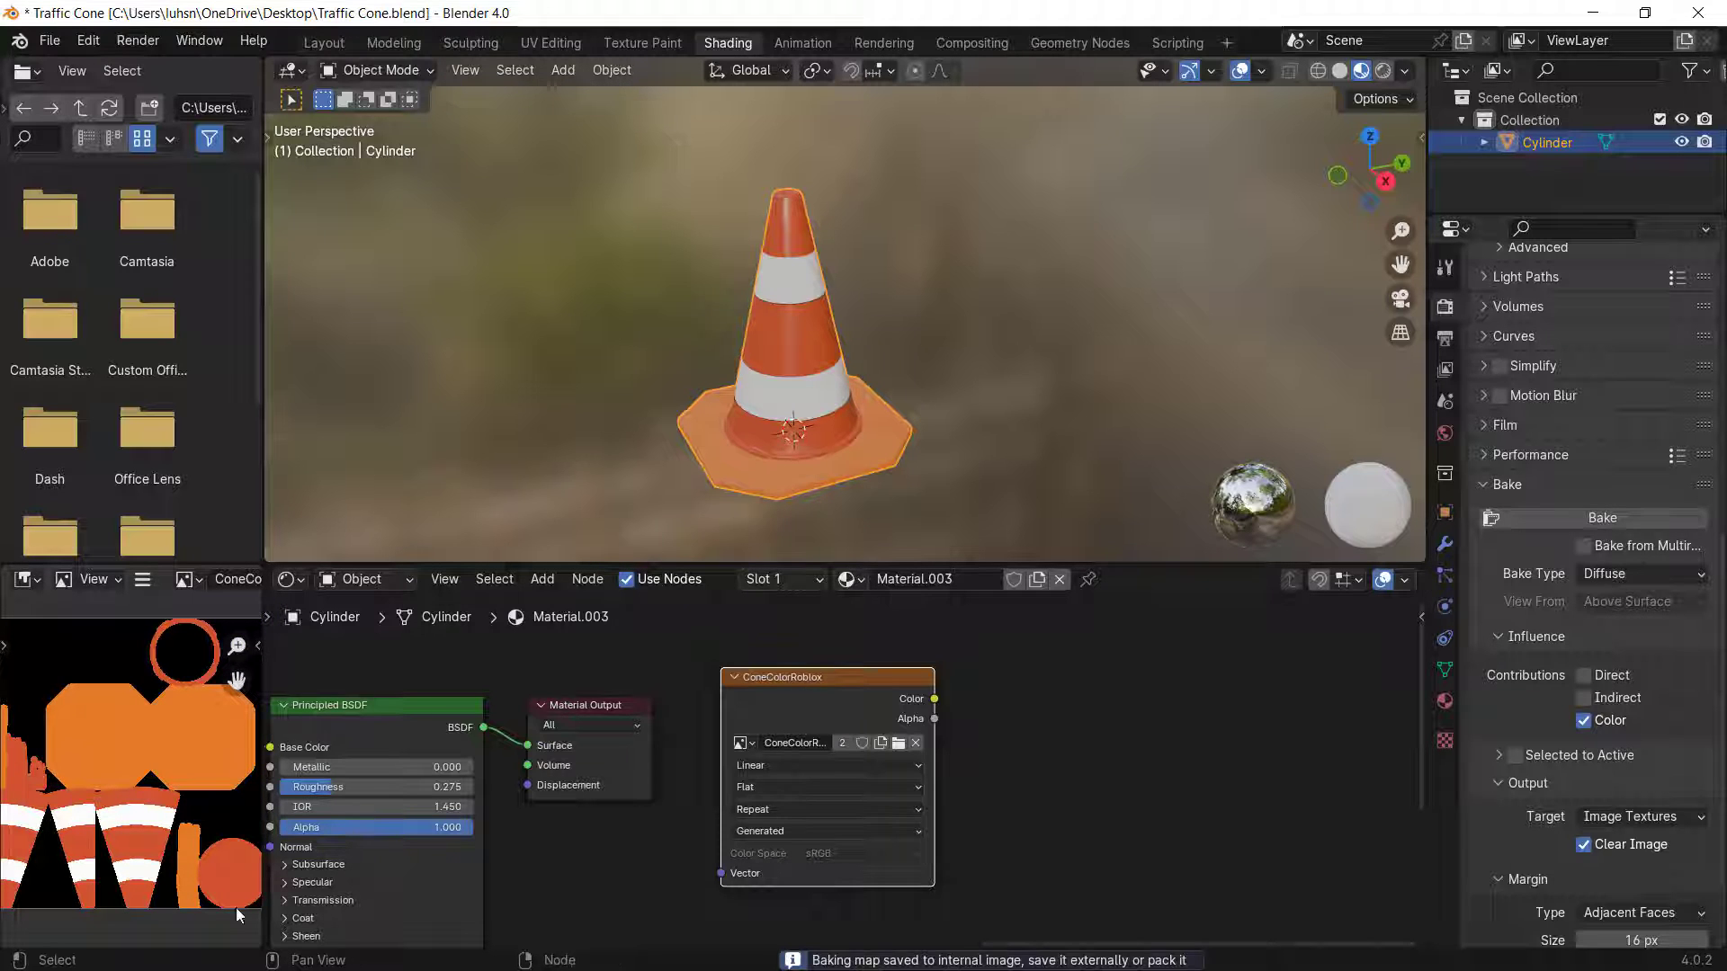
- Save the baked colour image to the Desktop as ConeColorRoblox.png with 0% compression
key(Home)
scroll(133, 782, up, 3)
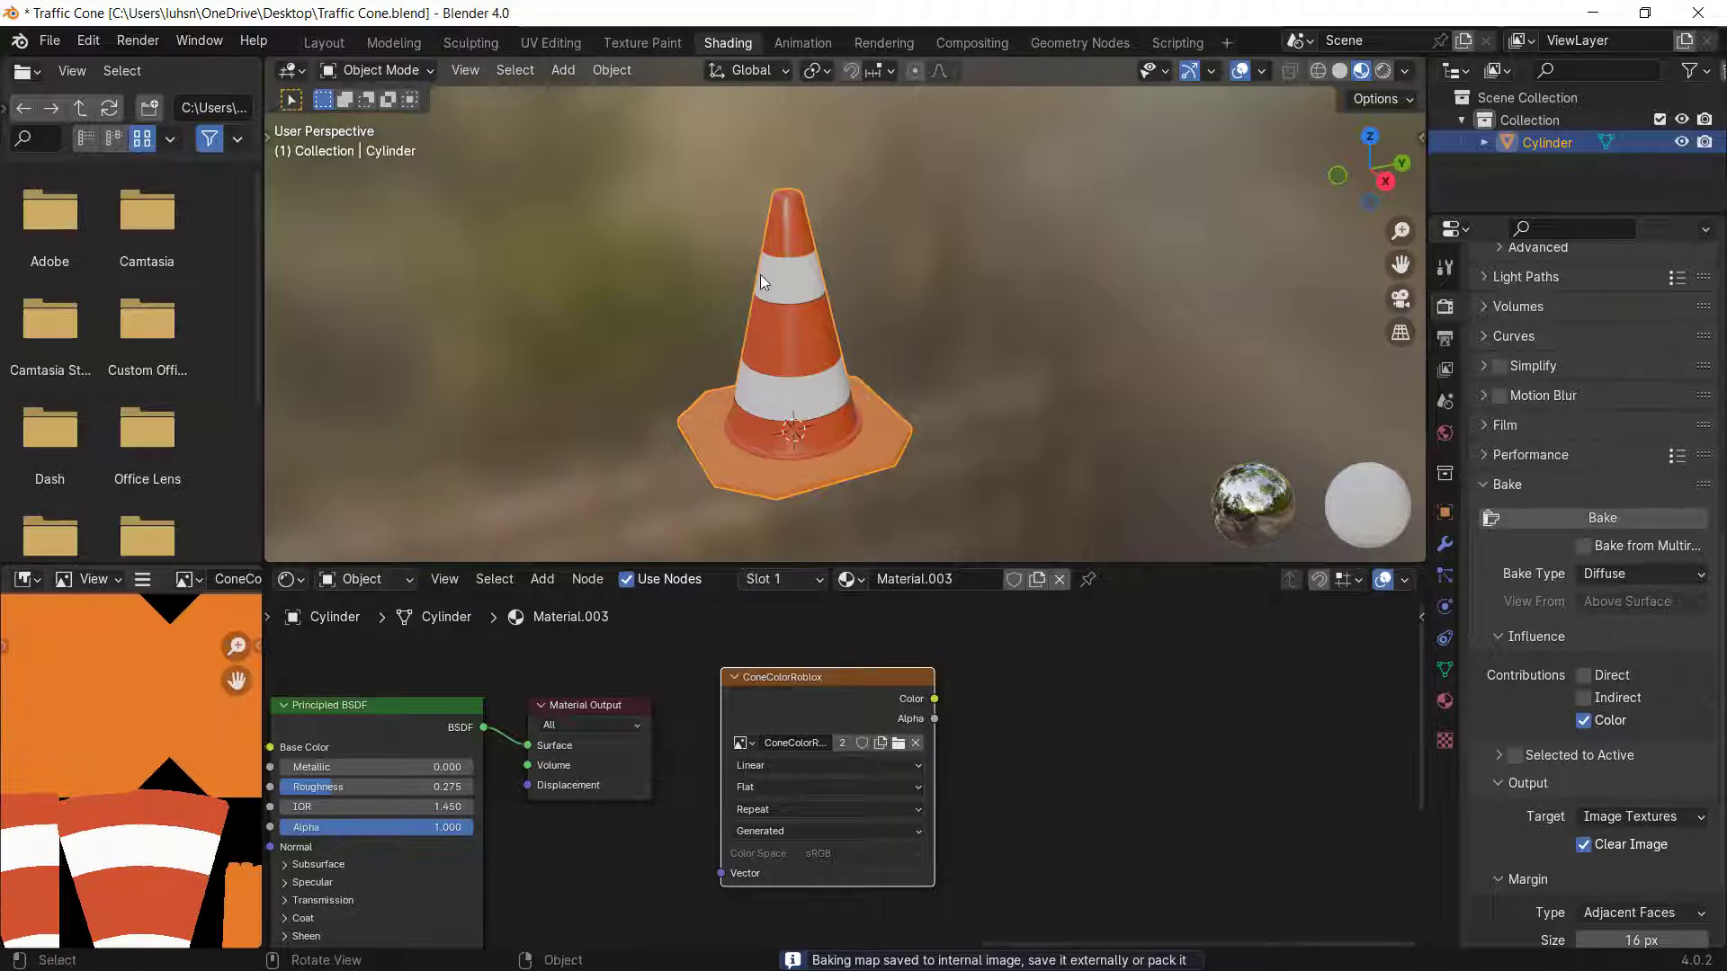
scroll(765, 274, up, 3)
scroll(92, 714, down, 1)
scroll(91, 715, down, 1)
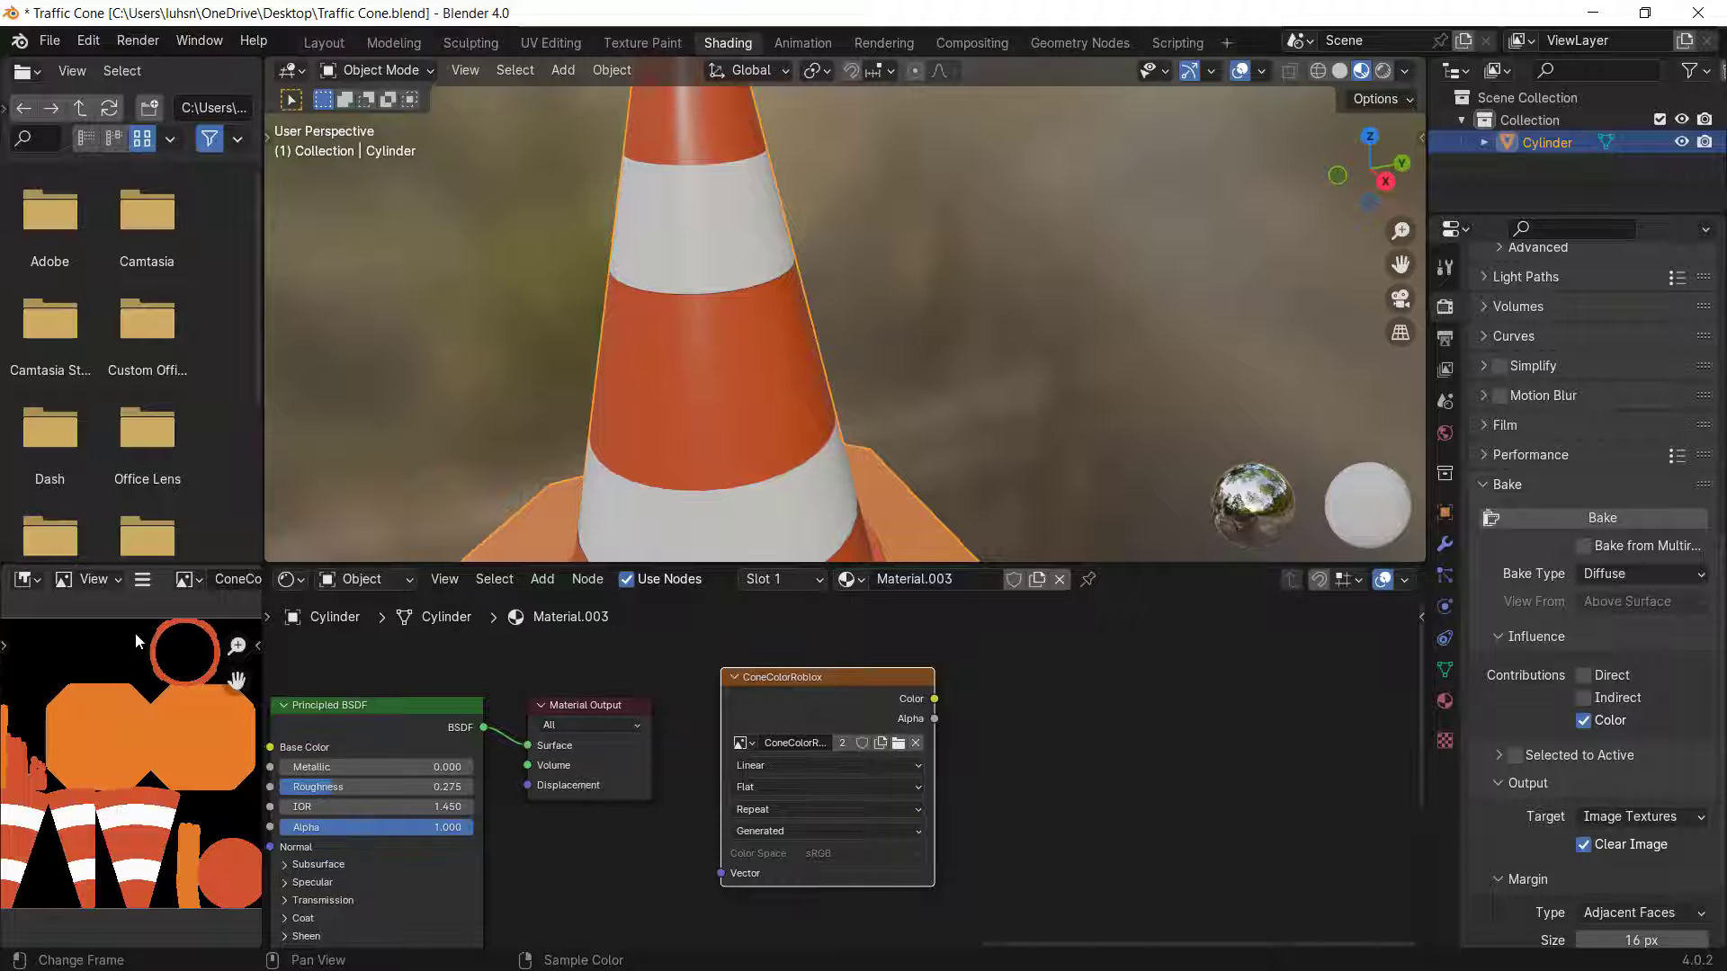
click(144, 583)
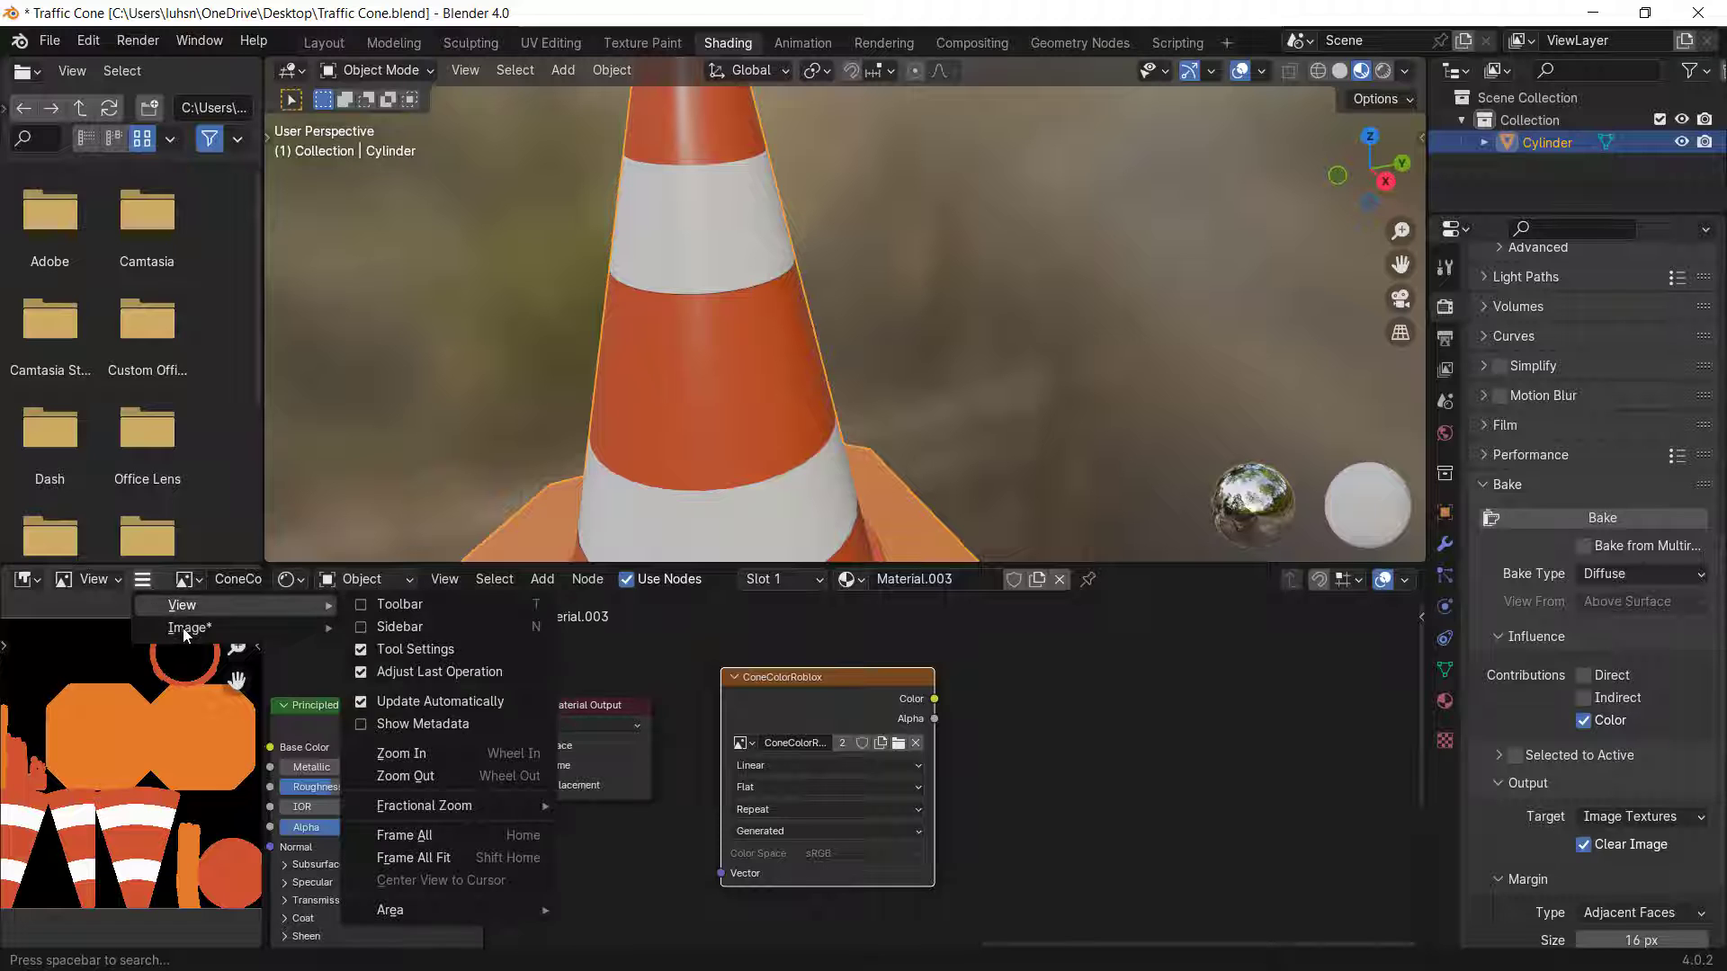
mouse_move(184, 629)
click(403, 402)
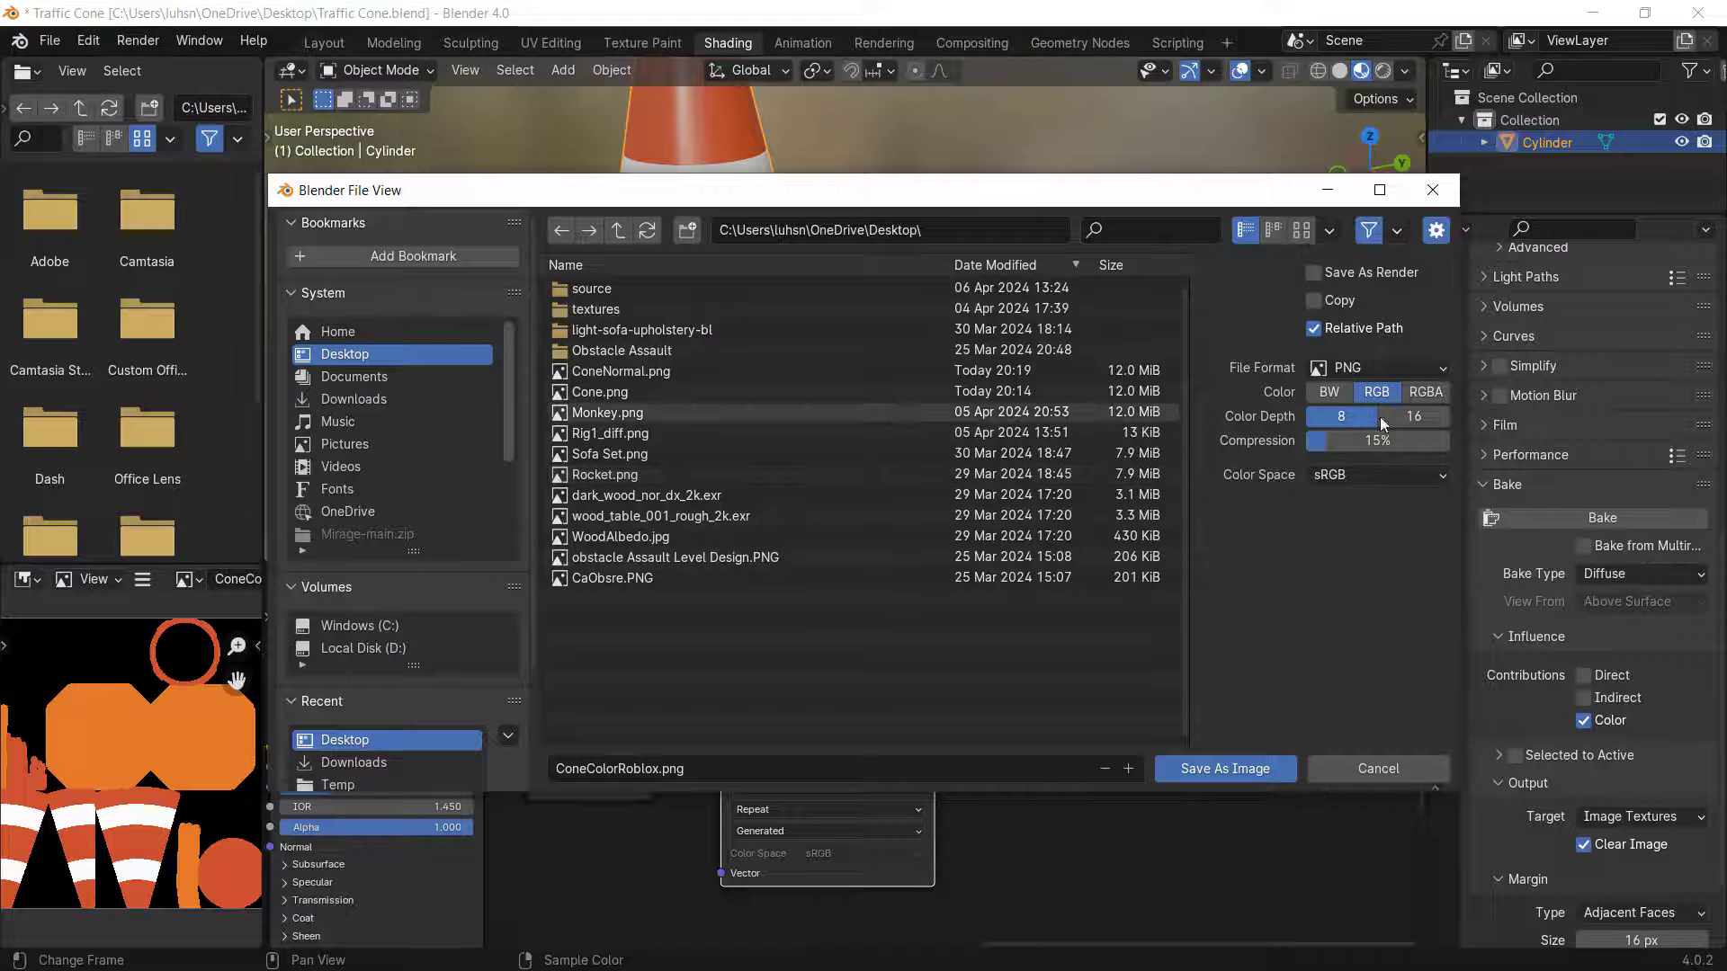
drag(1383, 441, 1367, 441)
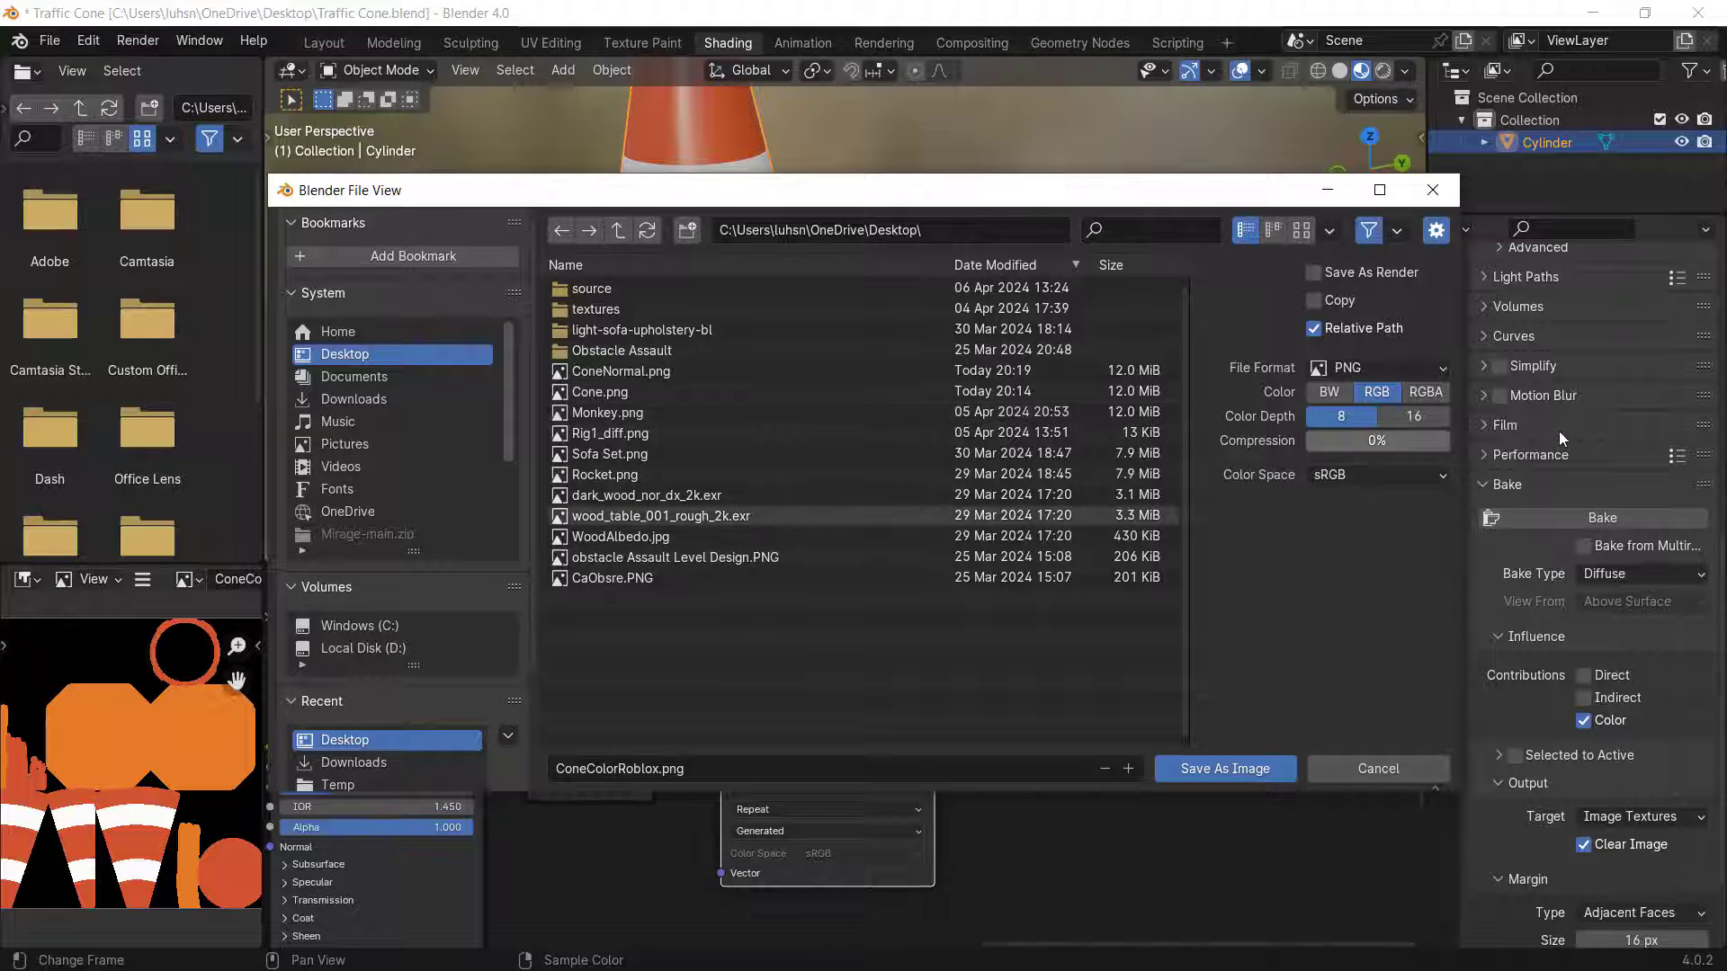
click(1265, 769)
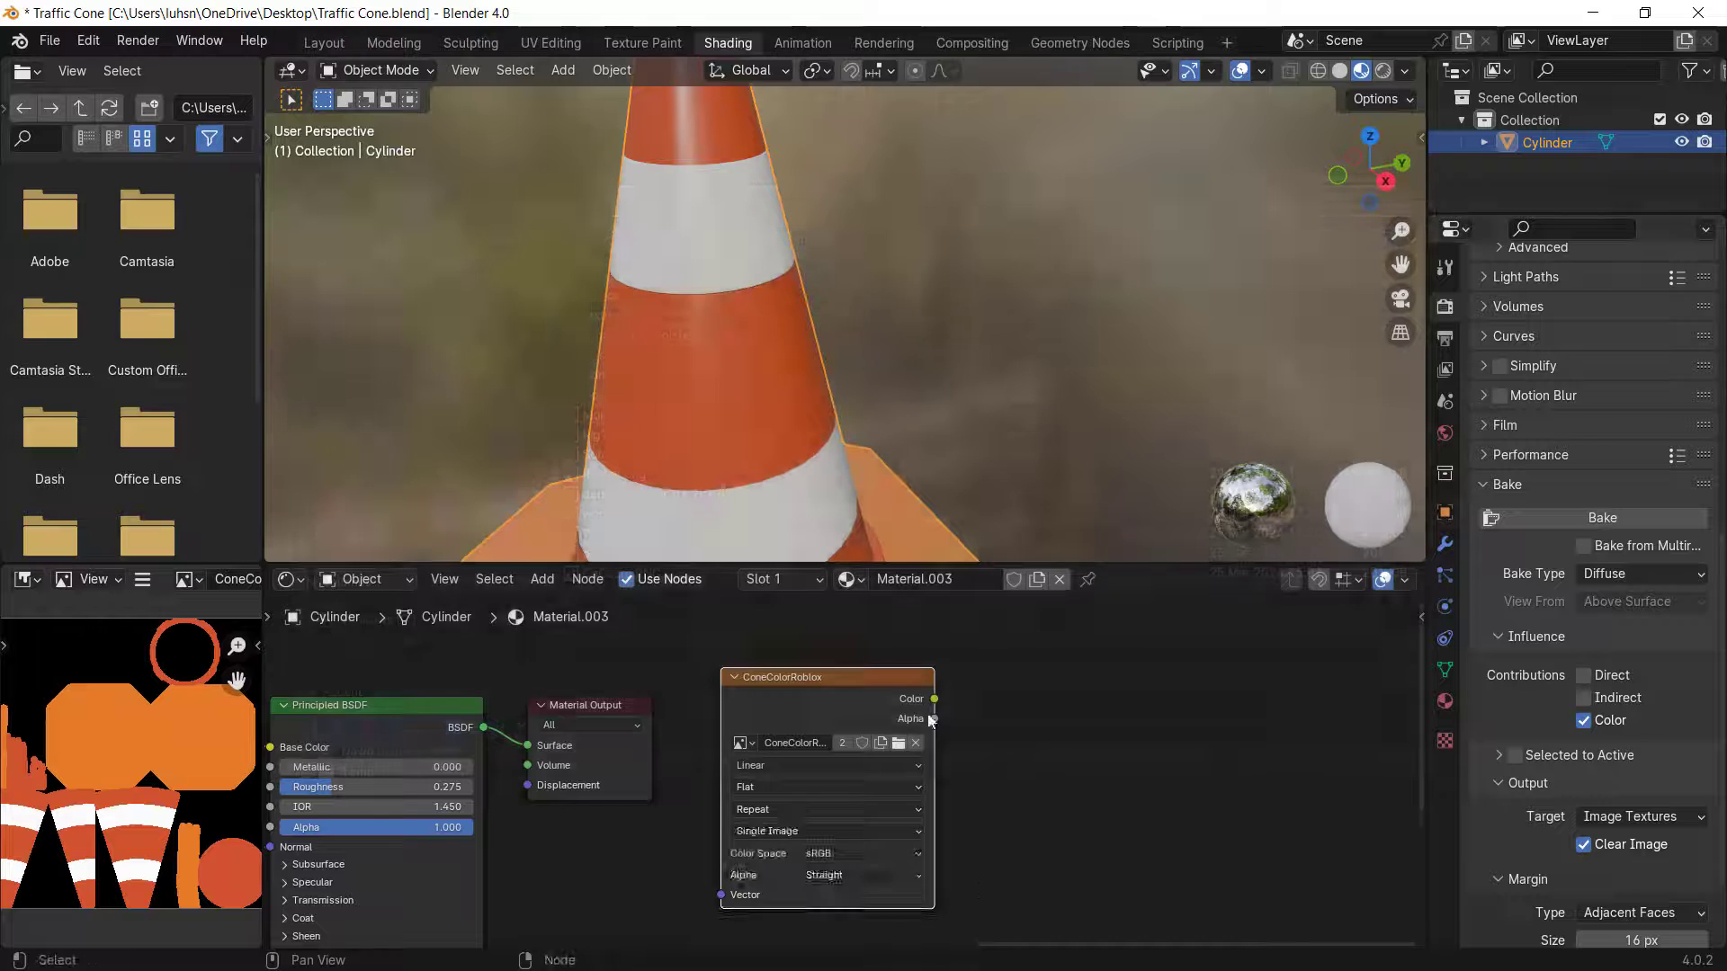
- Unlink the ConeColorRoblox image from the image texture node of Material.003
scroll(995, 699, up, 4)
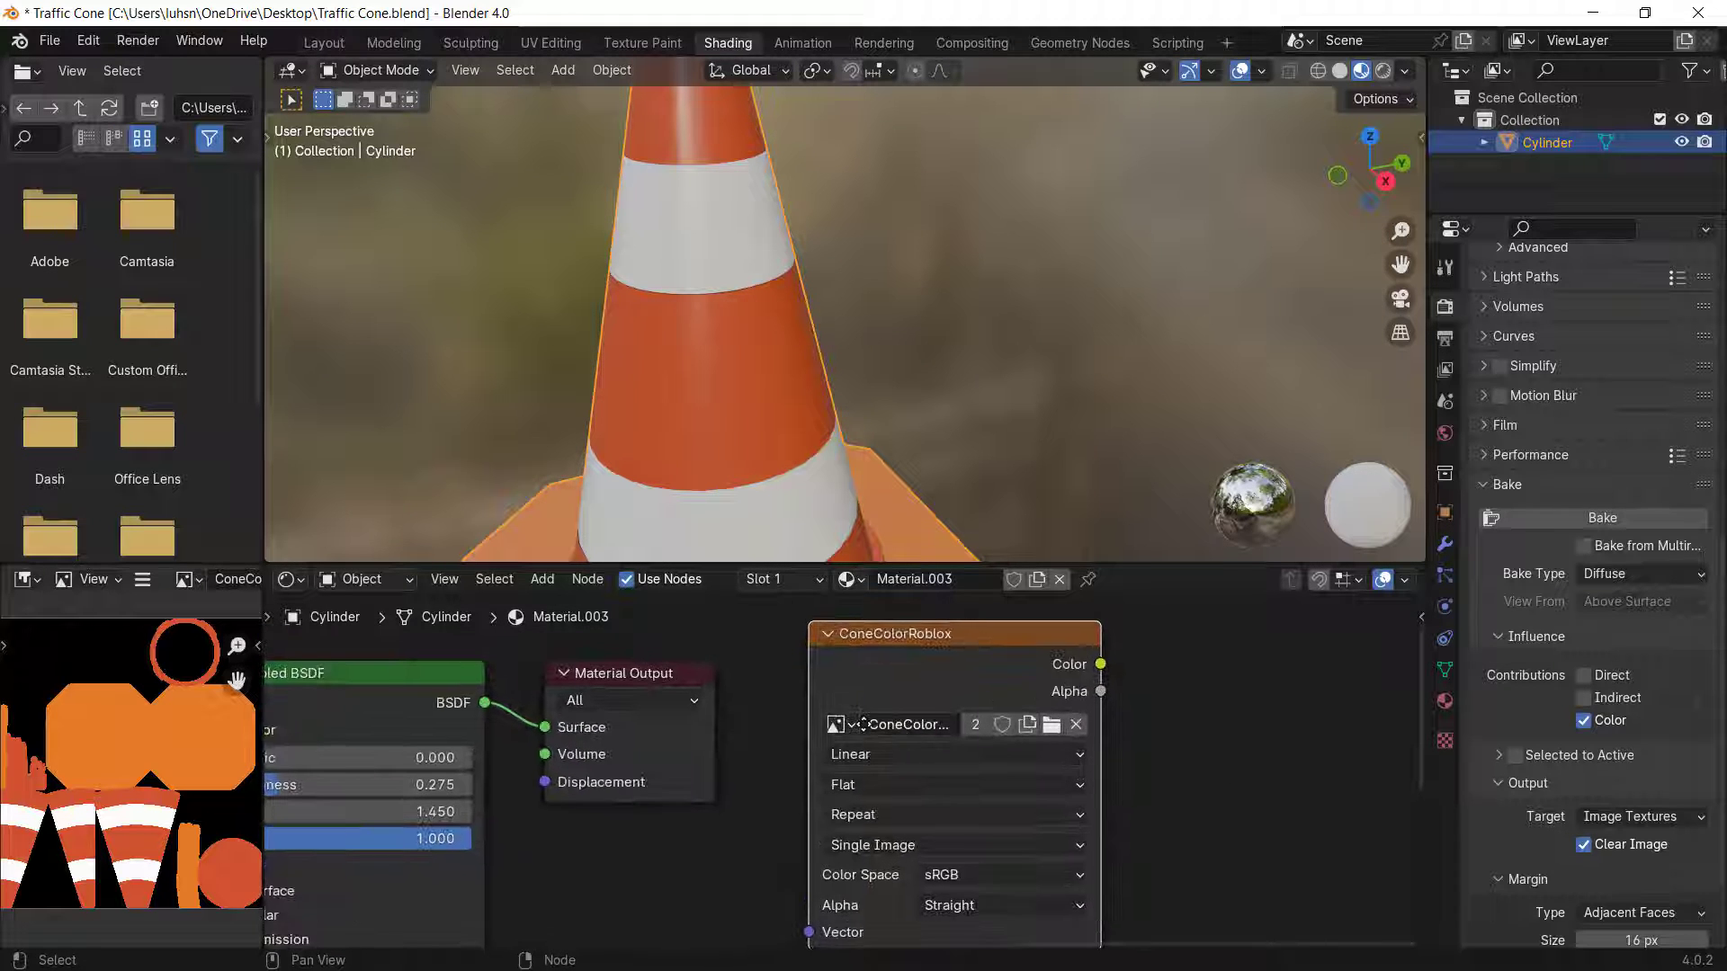
scroll(347, 774, down, 4)
middle_drag(347, 774, 630, 731)
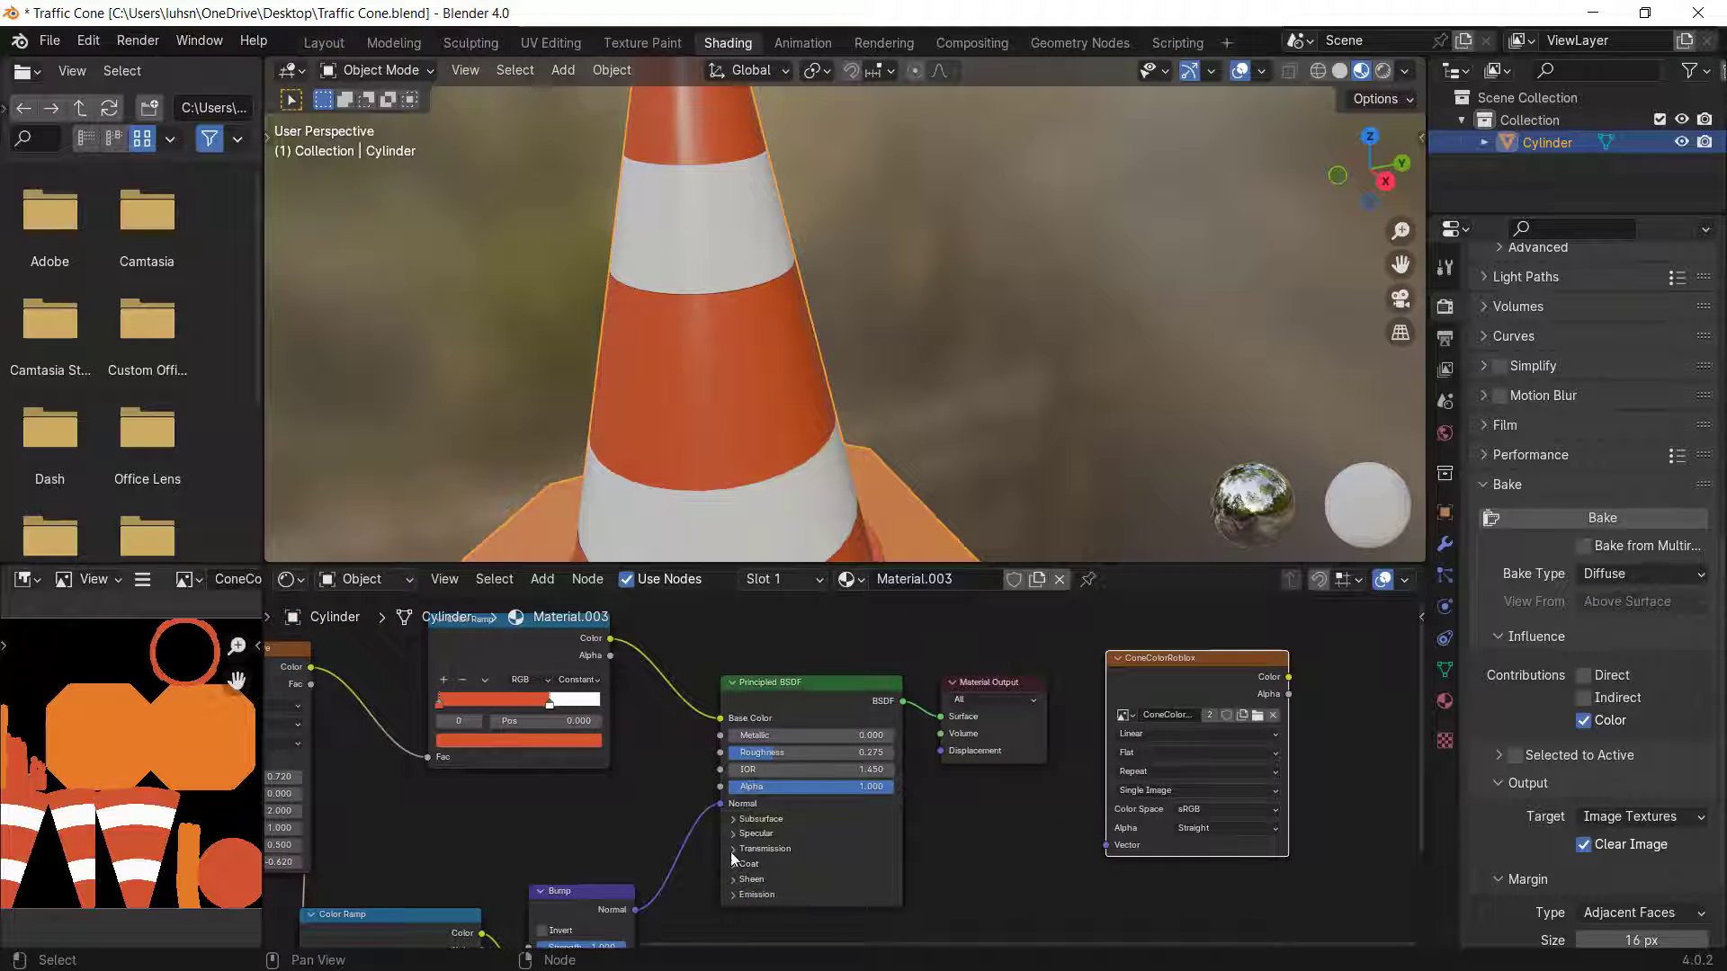
middle_drag(1166, 757, 932, 748)
scroll(905, 748, up, 2)
middle_drag(1000, 703, 957, 730)
scroll(957, 730, up, 1)
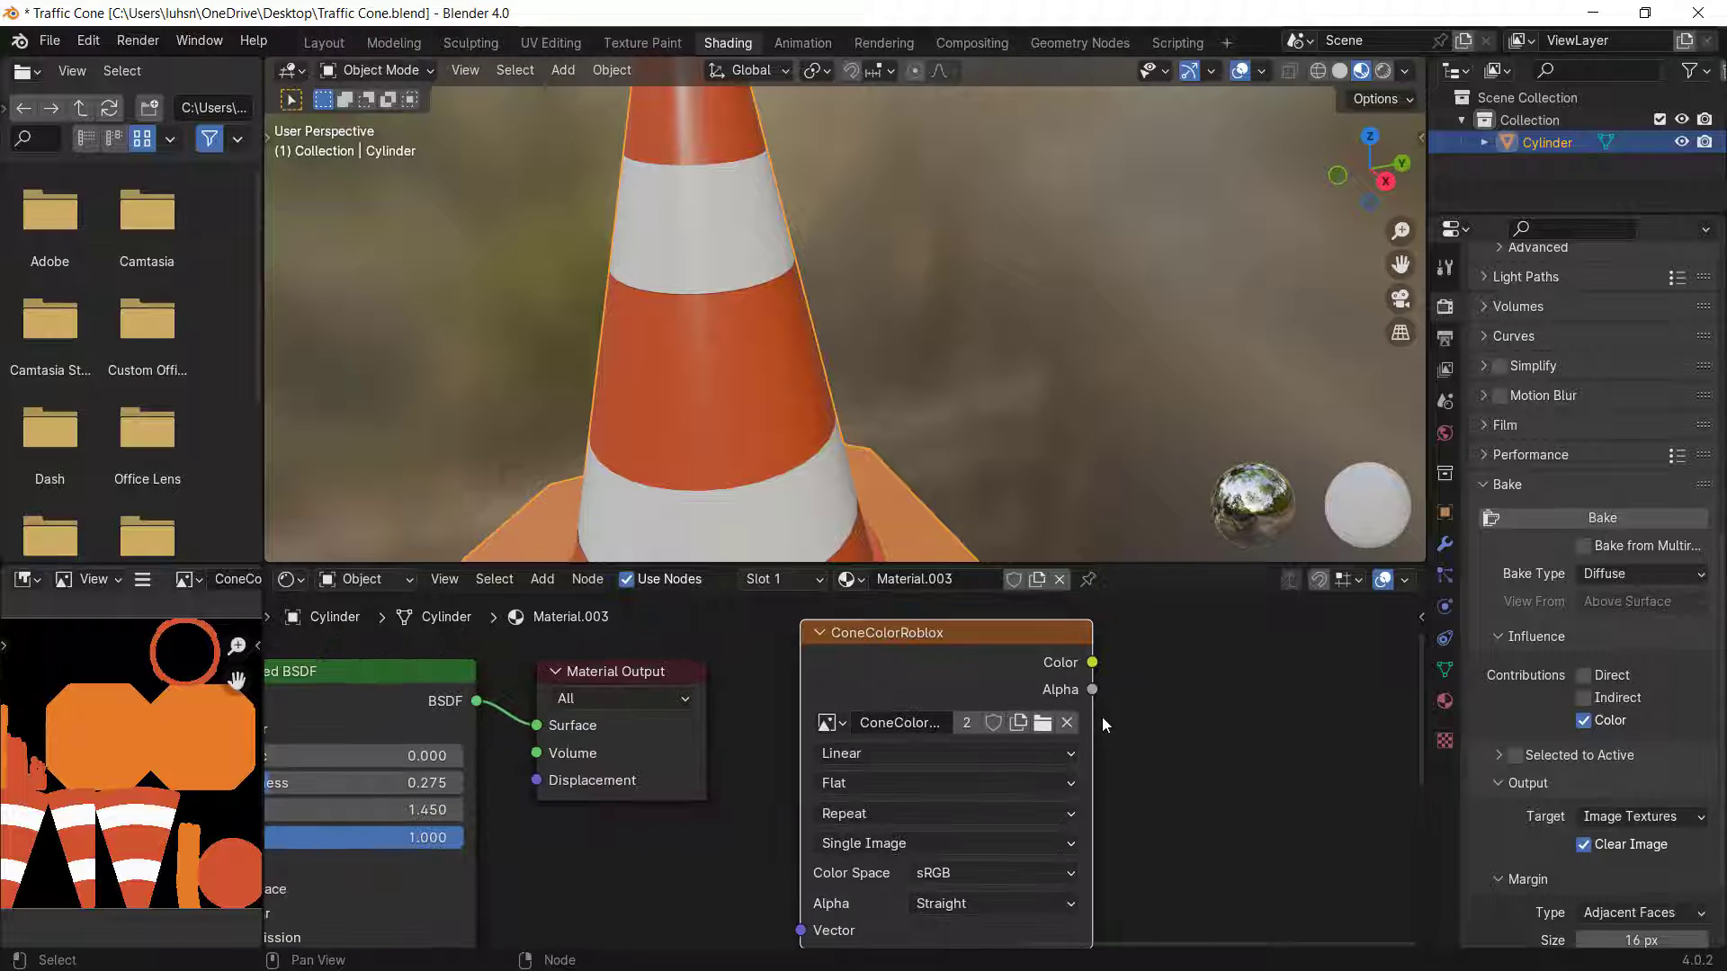
click(1068, 723)
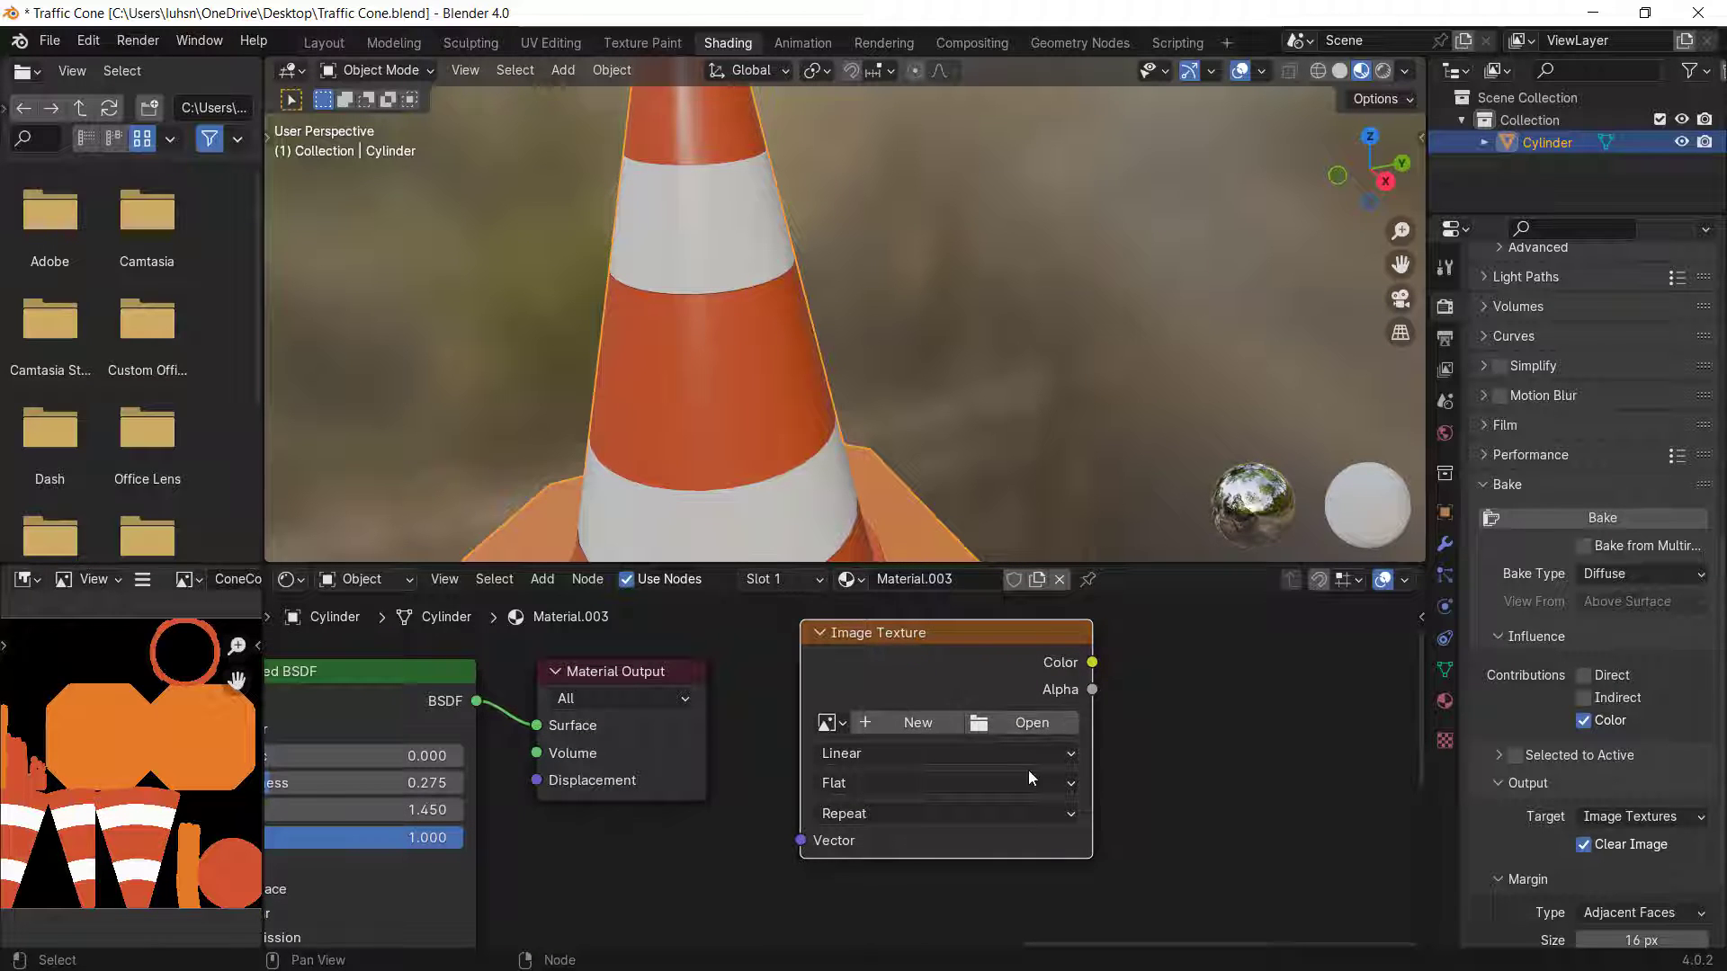
- Create a new 2048 px image named ConeRoughness in Material.003's empty image texture node
click(900, 723)
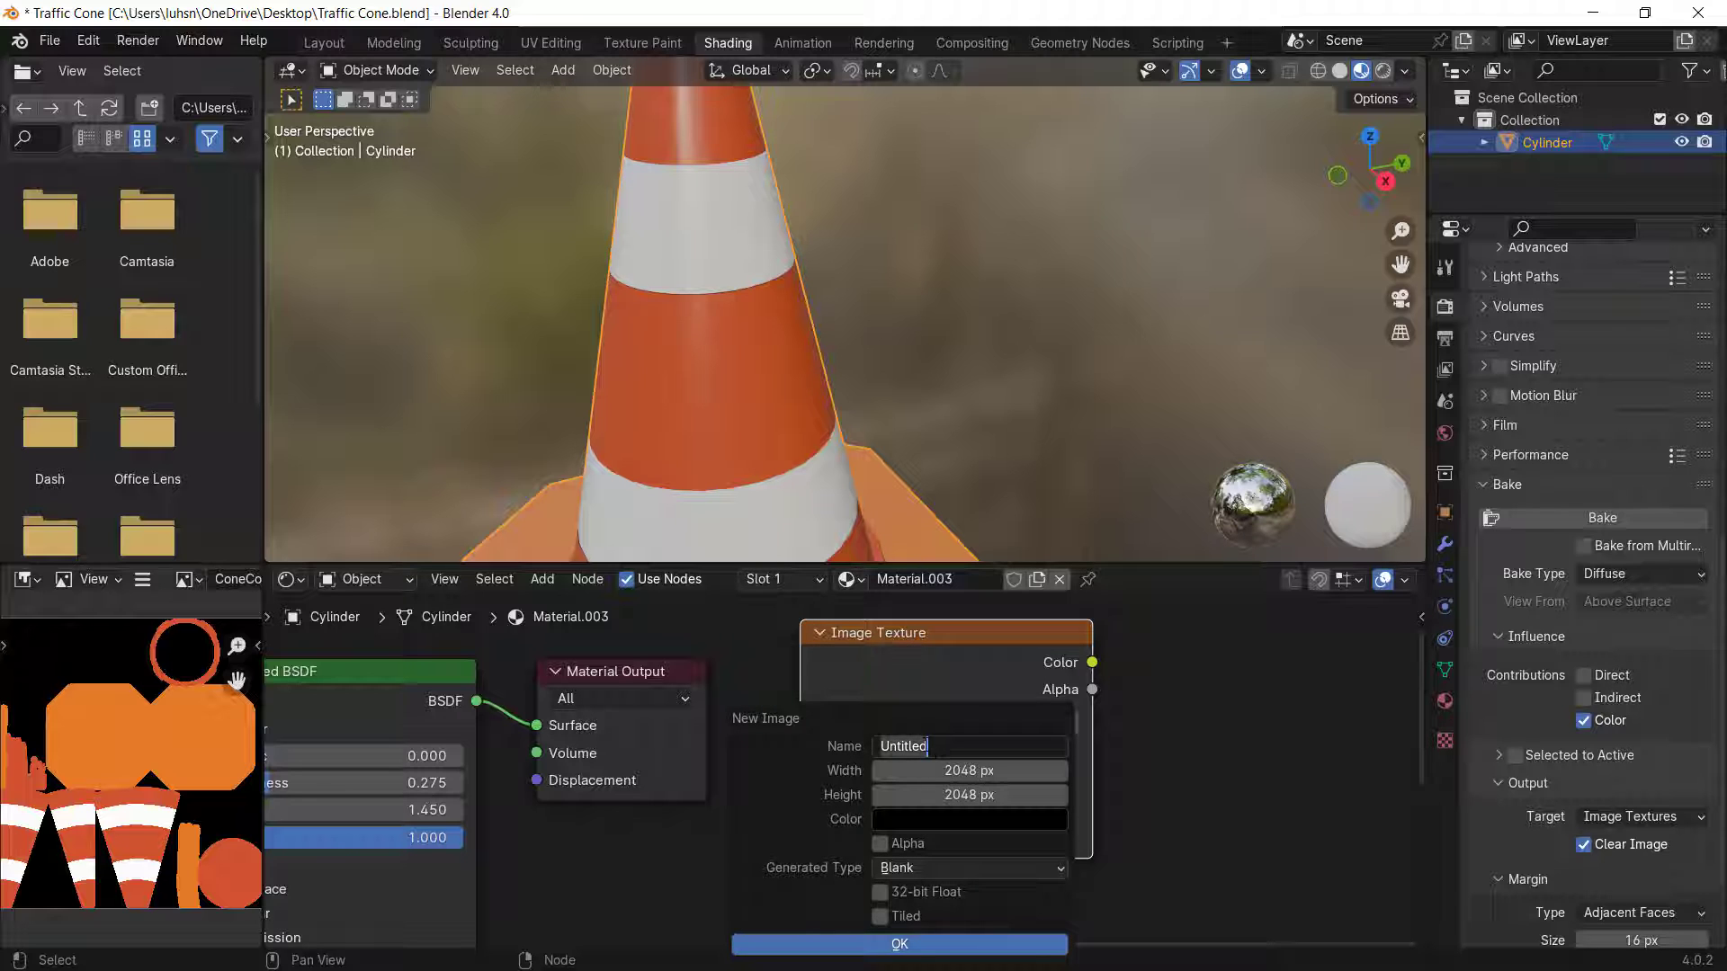
text(ConeNormal)
key(BackSpace)
key(BackSpace)
key(BackSpace)
key(BackSpace)
key(BackSpace)
key(BackSpace)
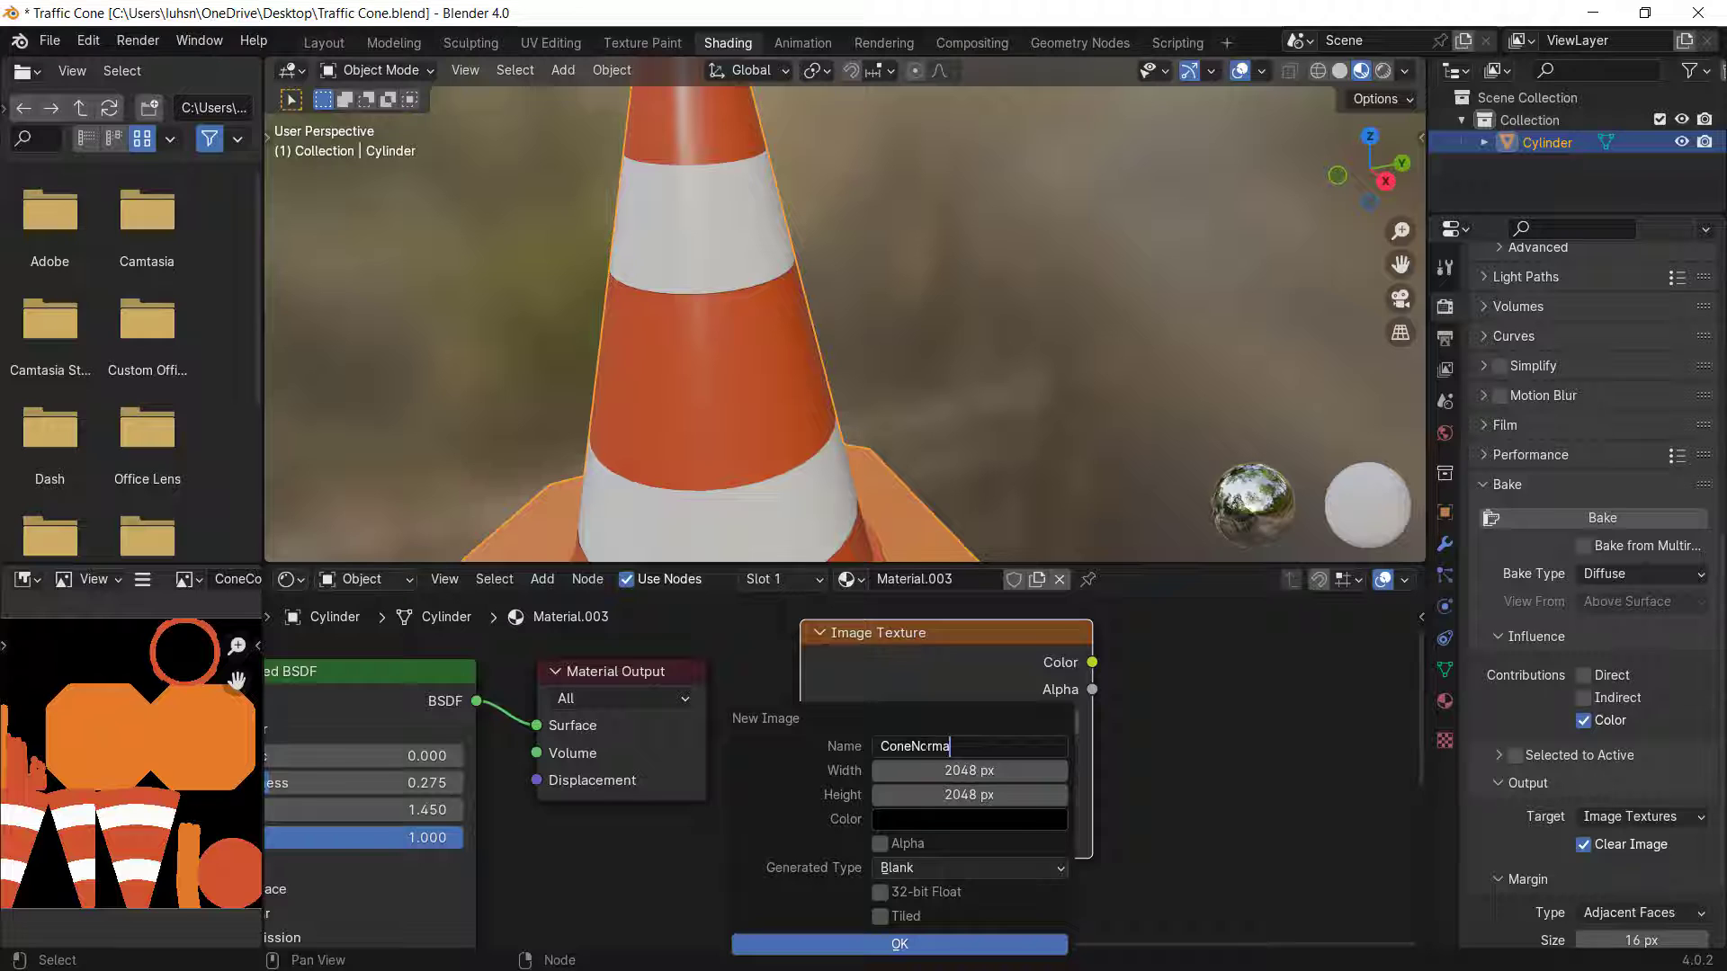
text(ROugh)
key(BackSpace)
key(BackSpace)
key(BackSpace)
key(BackSpace)
text(oughnes)
click(912, 943)
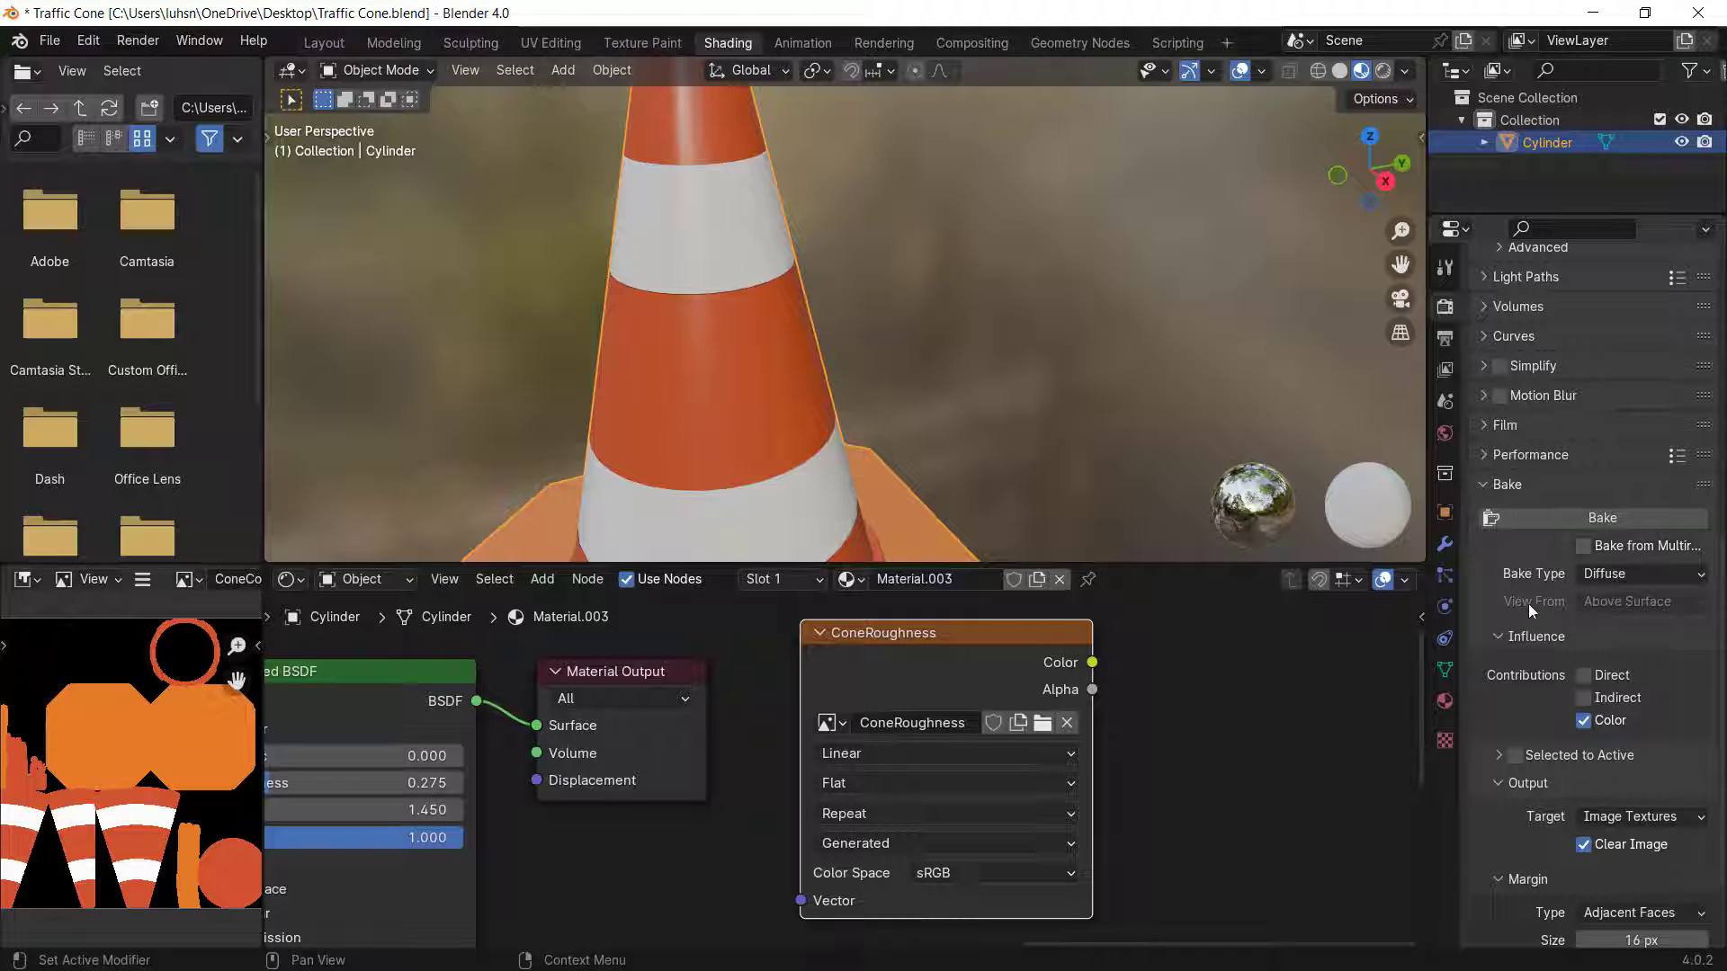
- Set the bake type to Roughness and replace Material.004's ConeColorRoblox node with a copy of the ConeRoughness node
click(1607, 572)
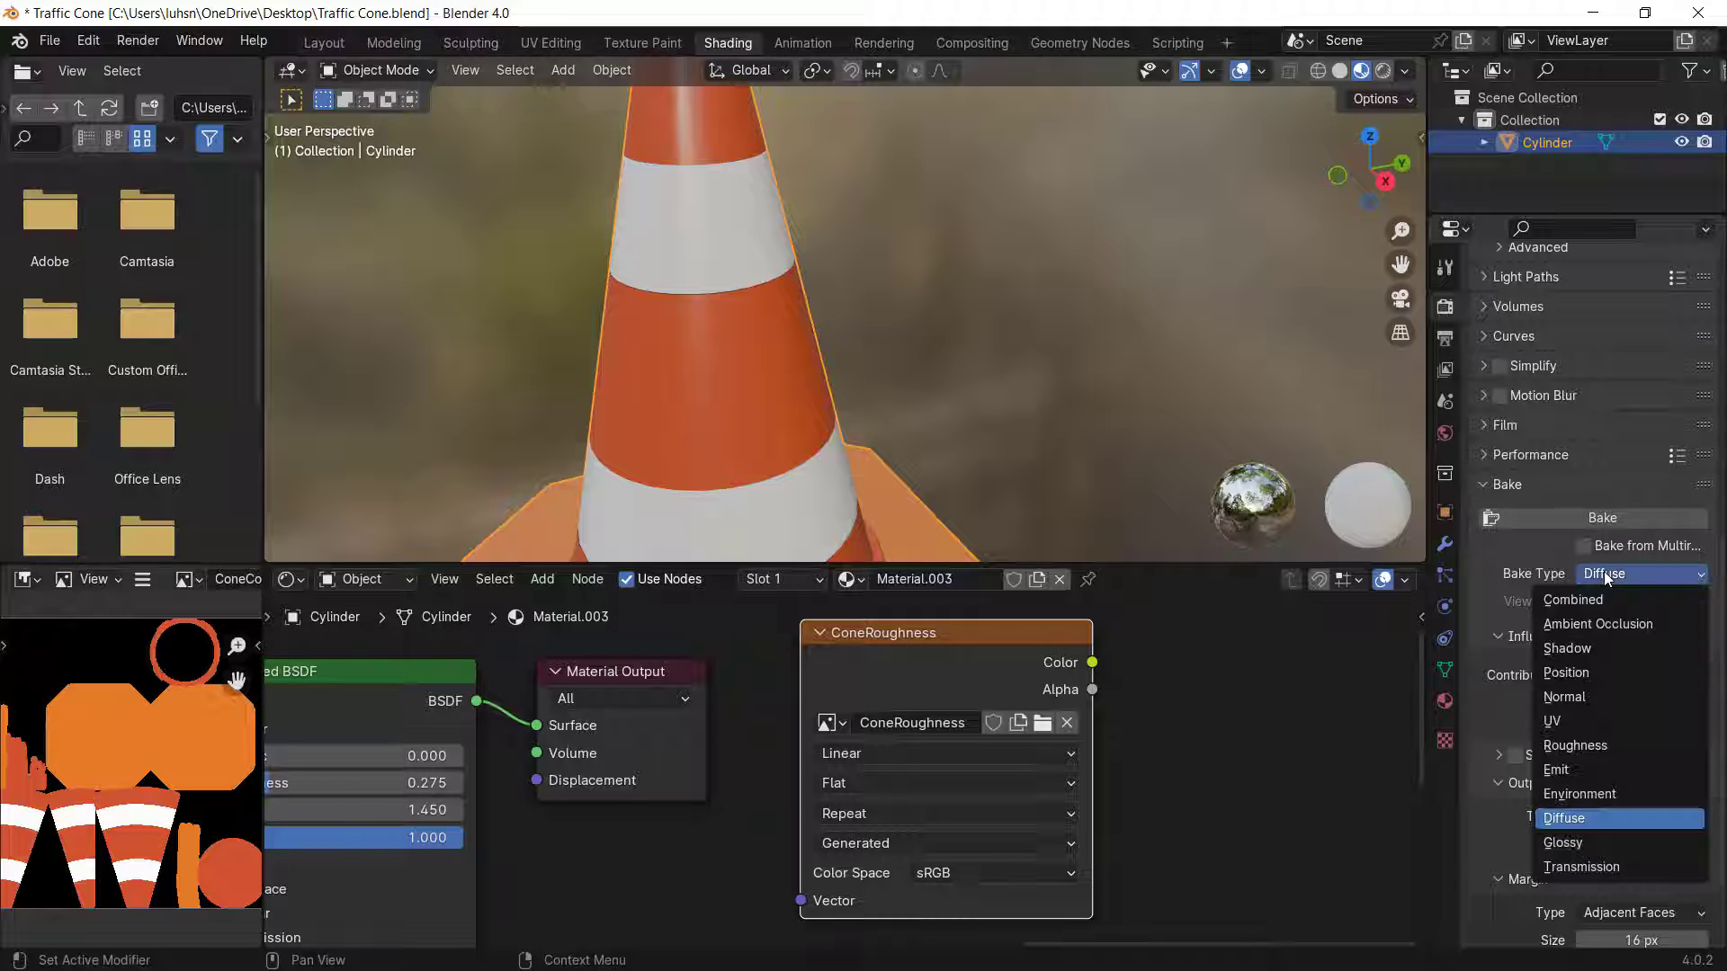
click(1574, 744)
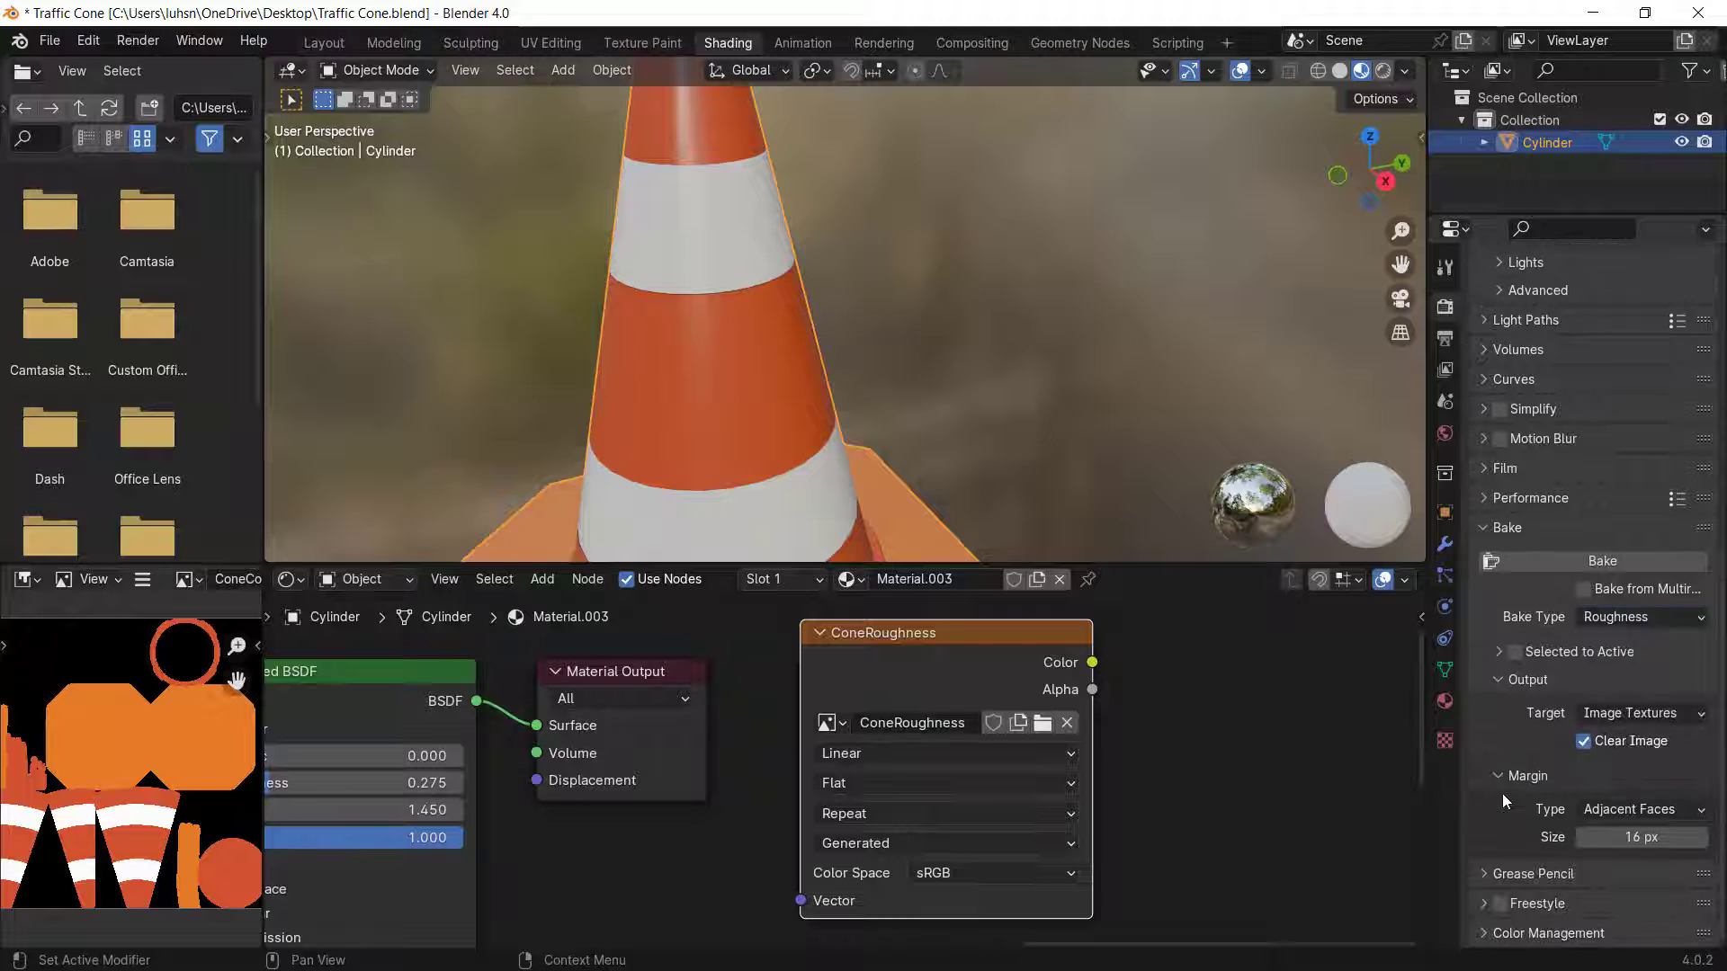
click(790, 580)
click(769, 645)
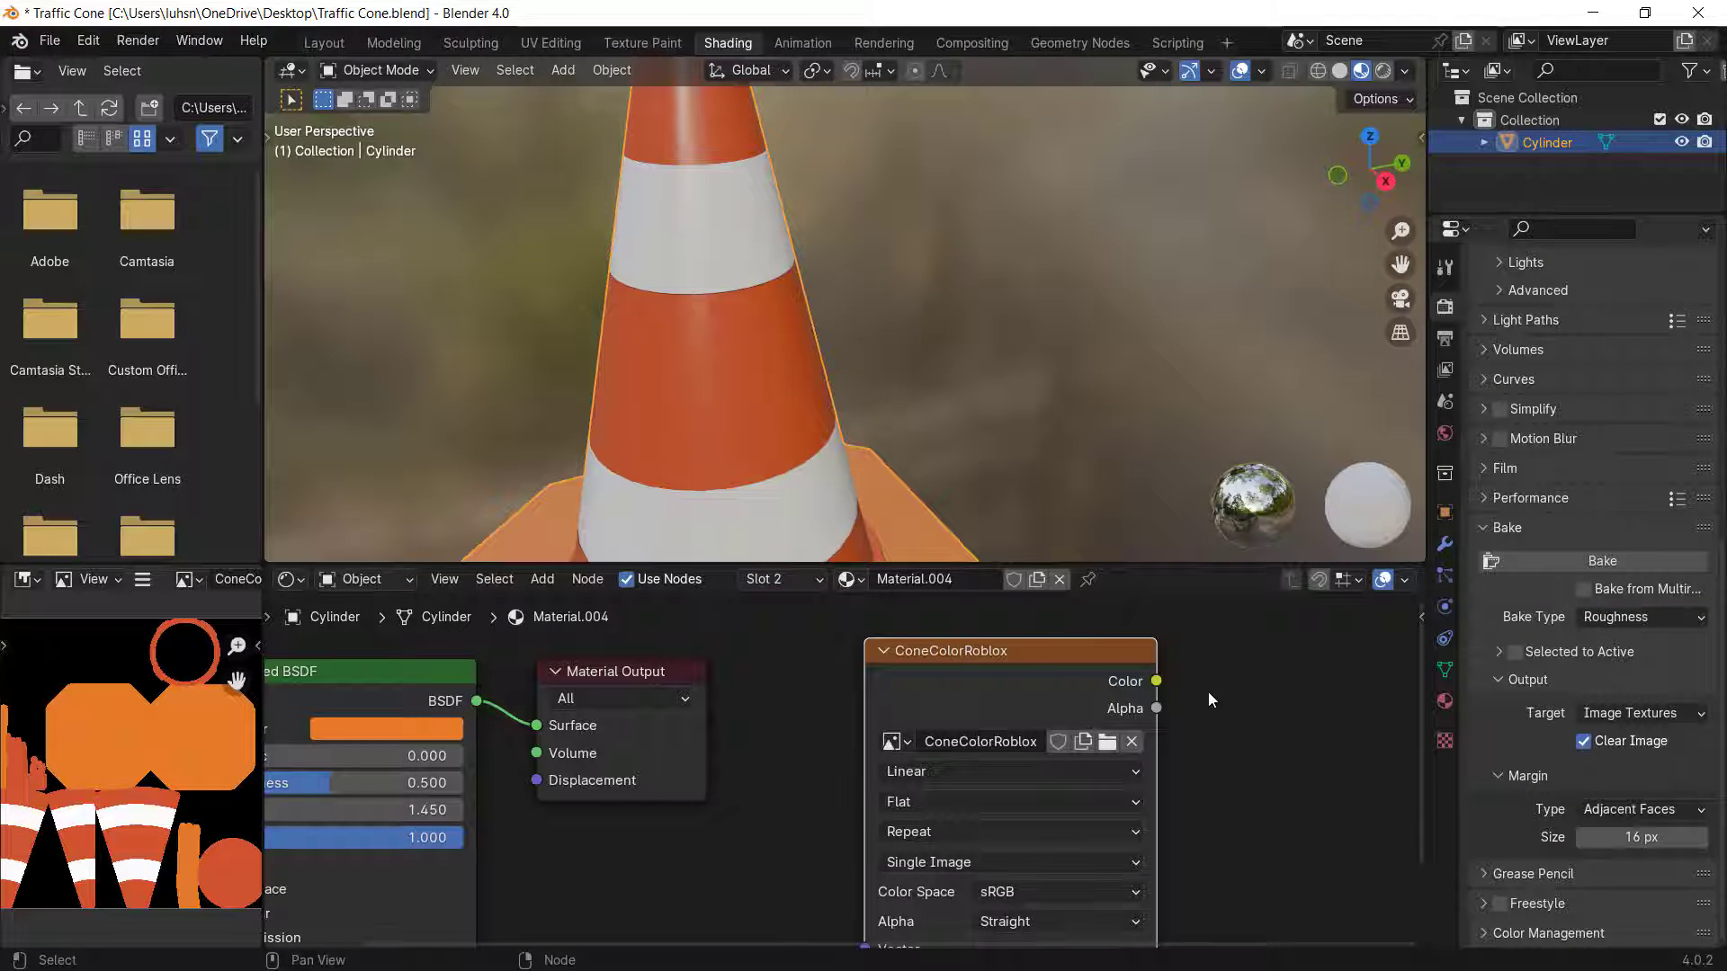
key(x)
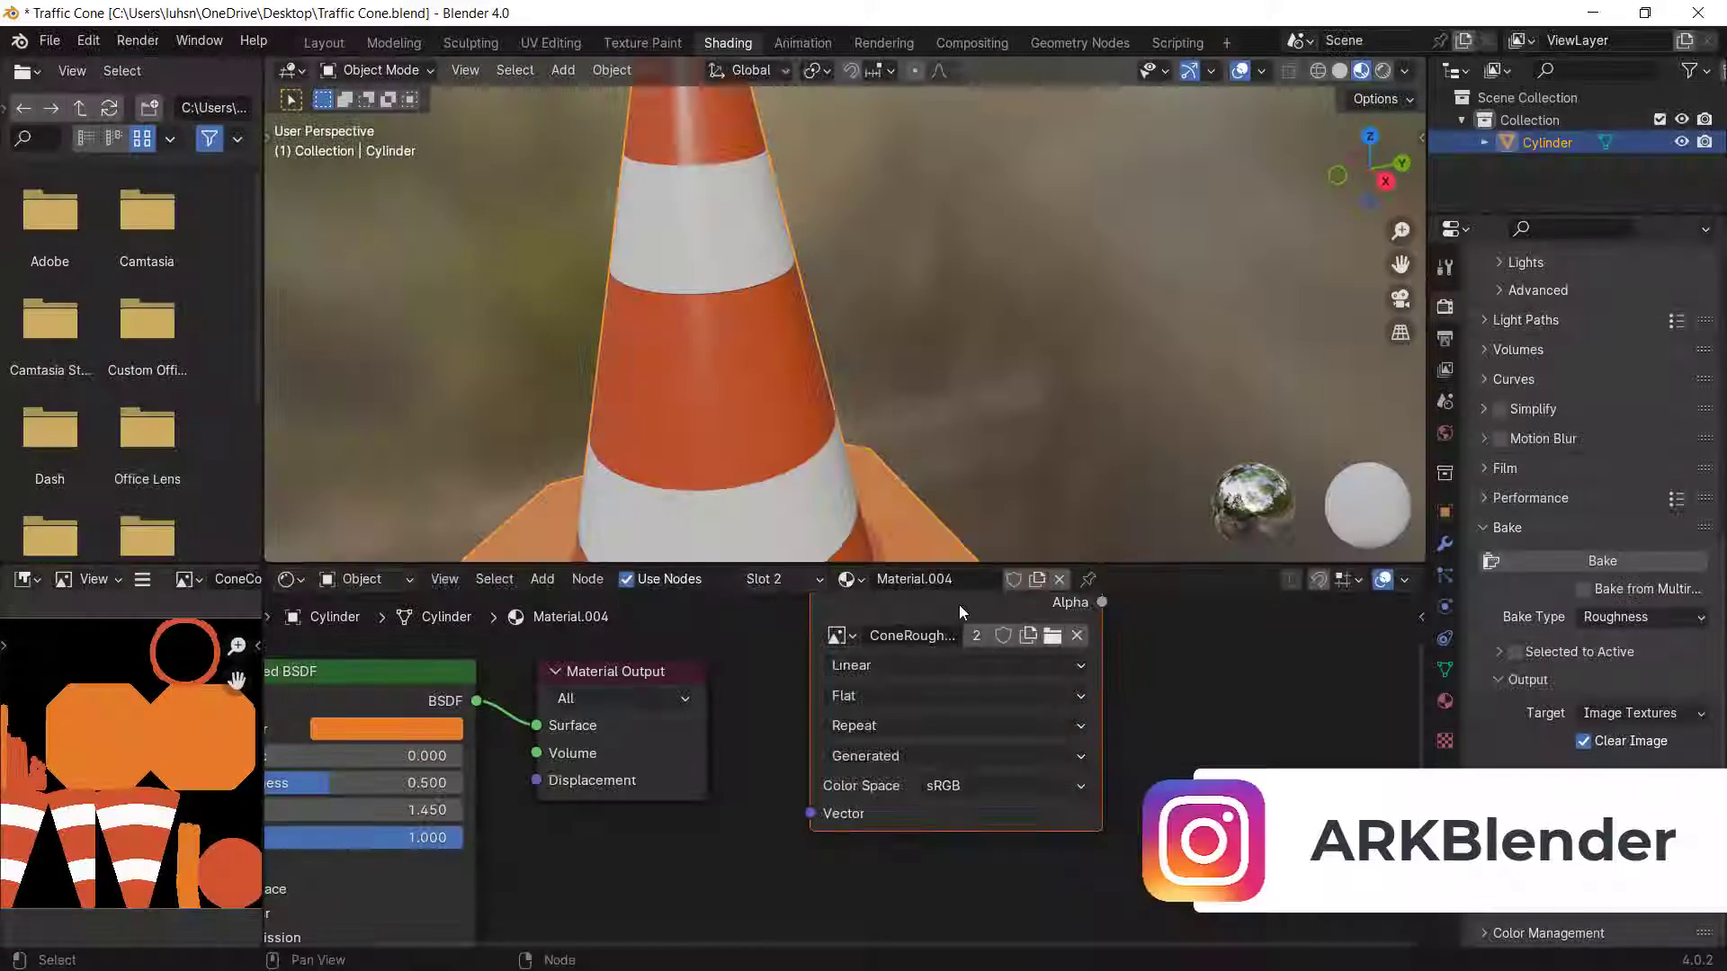
drag(959, 605, 932, 721)
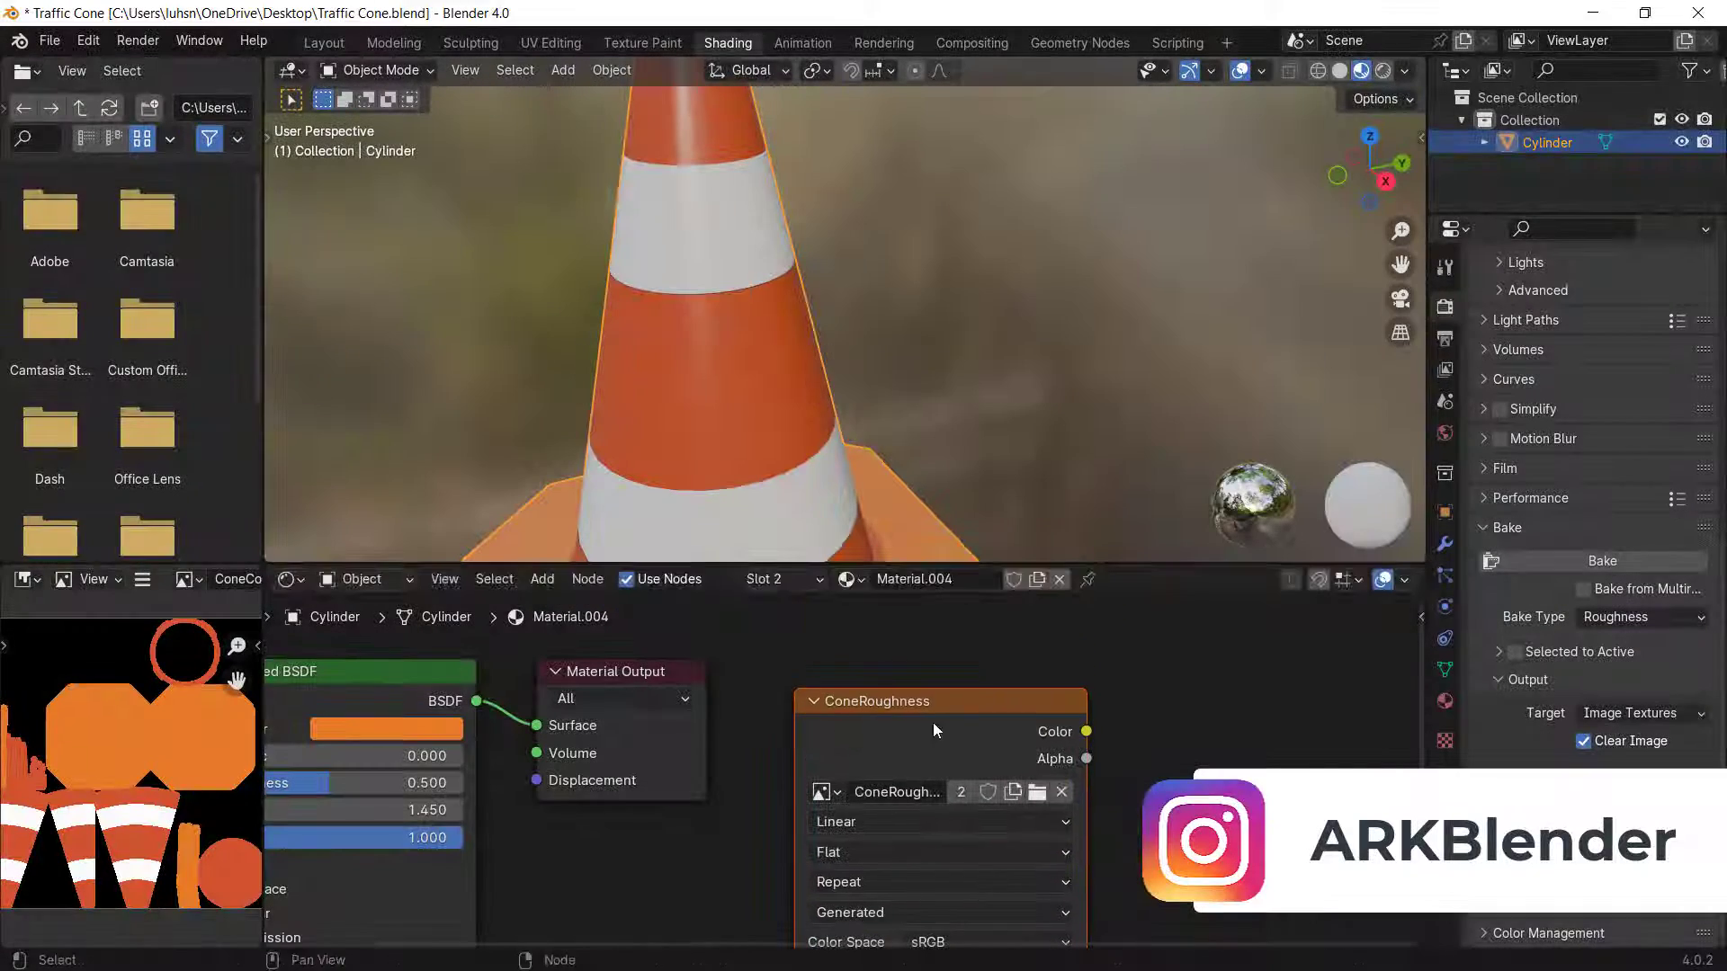
- Return to Material.003 in slot 1 and bake the roughness map
click(808, 581)
click(786, 625)
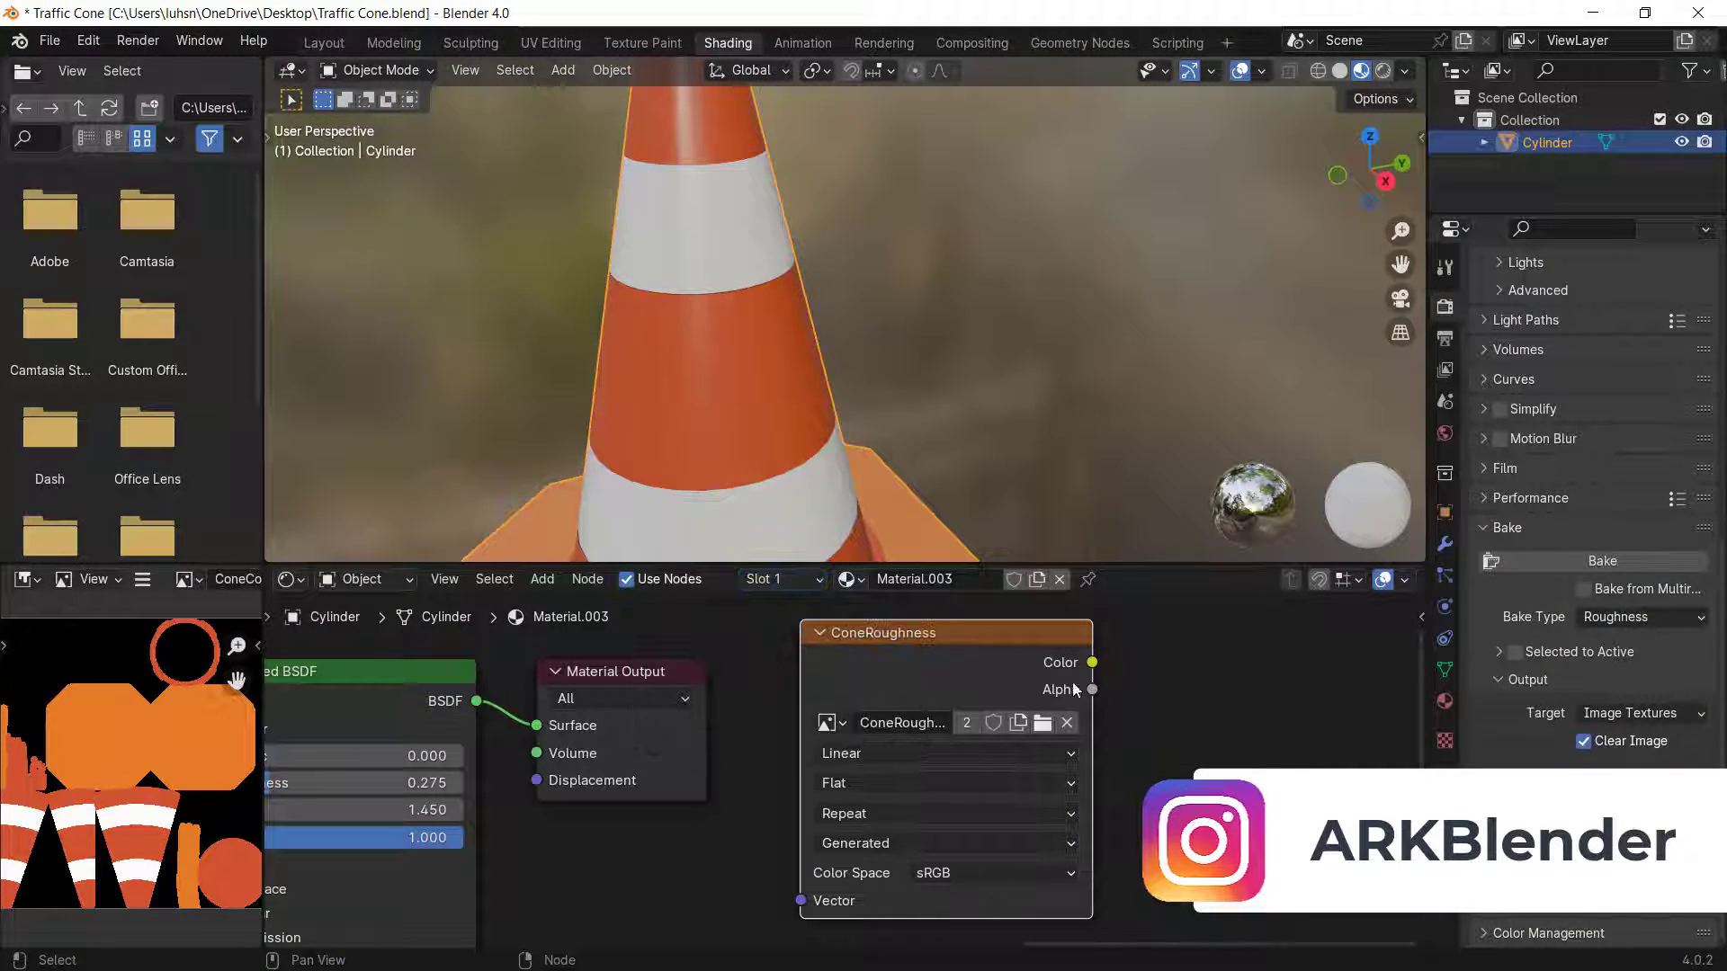
click(1610, 563)
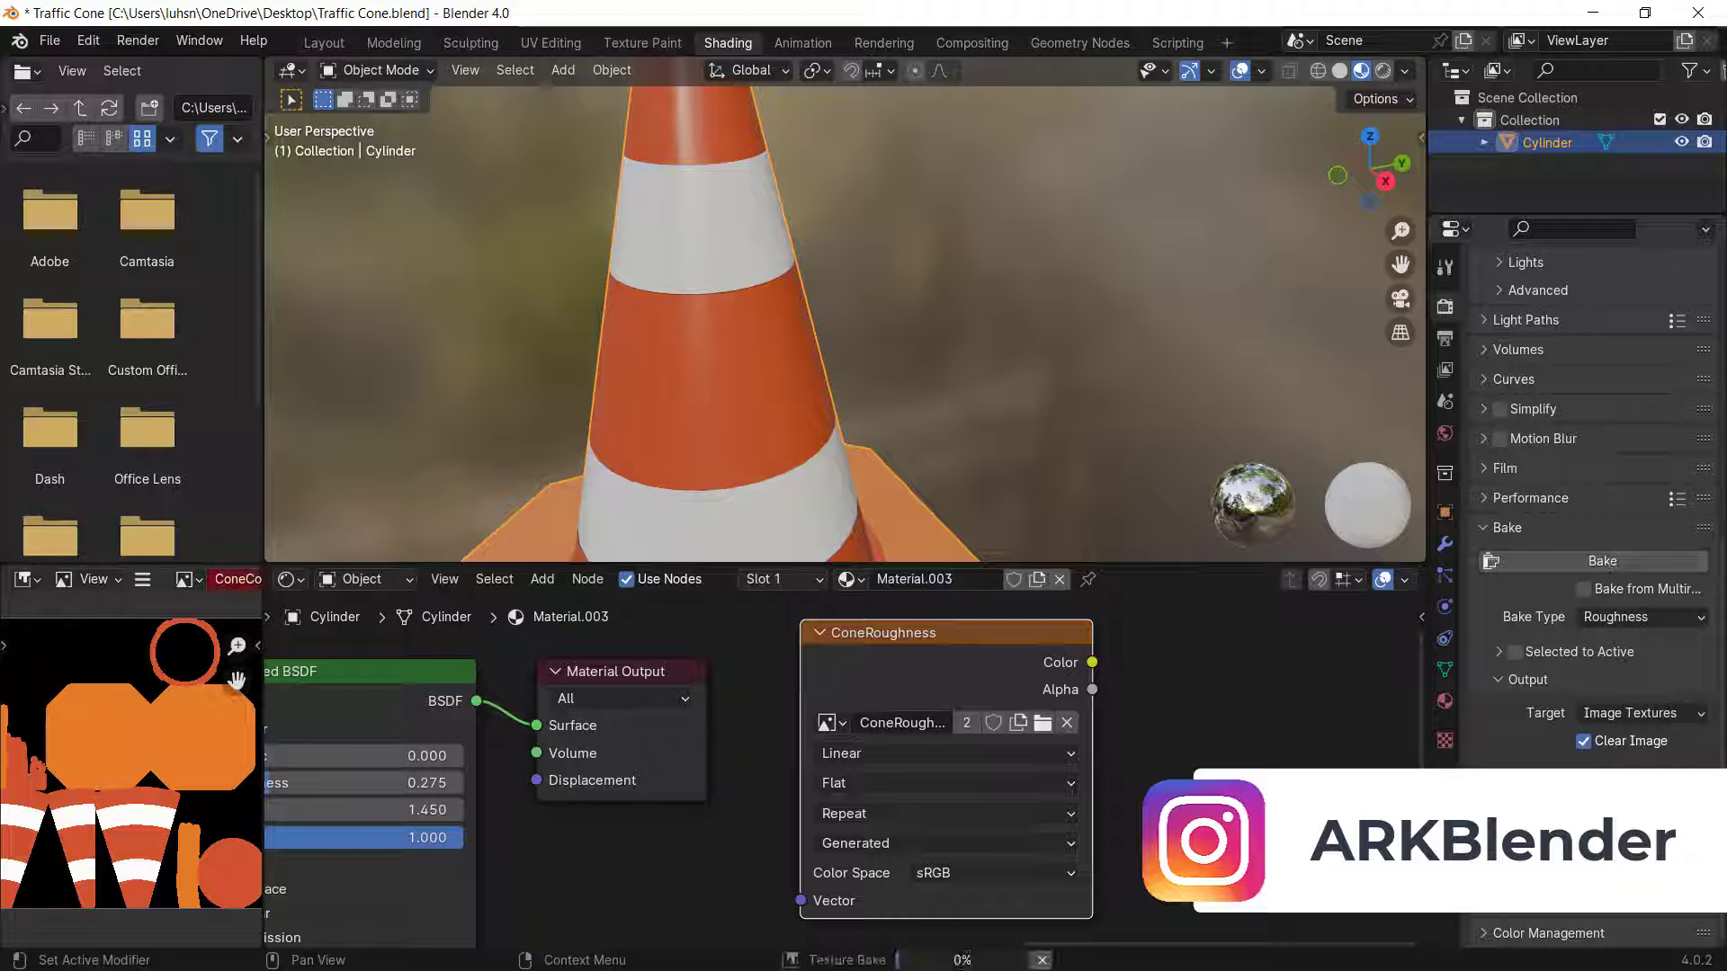
- Examine the baked roughness map, comparing it with the cone's stripes and base and Material.003's shader nodes
scroll(783, 243, down, 5)
middle_drag(899, 262, 810, 396)
scroll(961, 427, up, 3)
scroll(893, 305, down, 4)
middle_drag(420, 782, 768, 701)
scroll(634, 726, down, 2)
scroll(769, 701, up, 2)
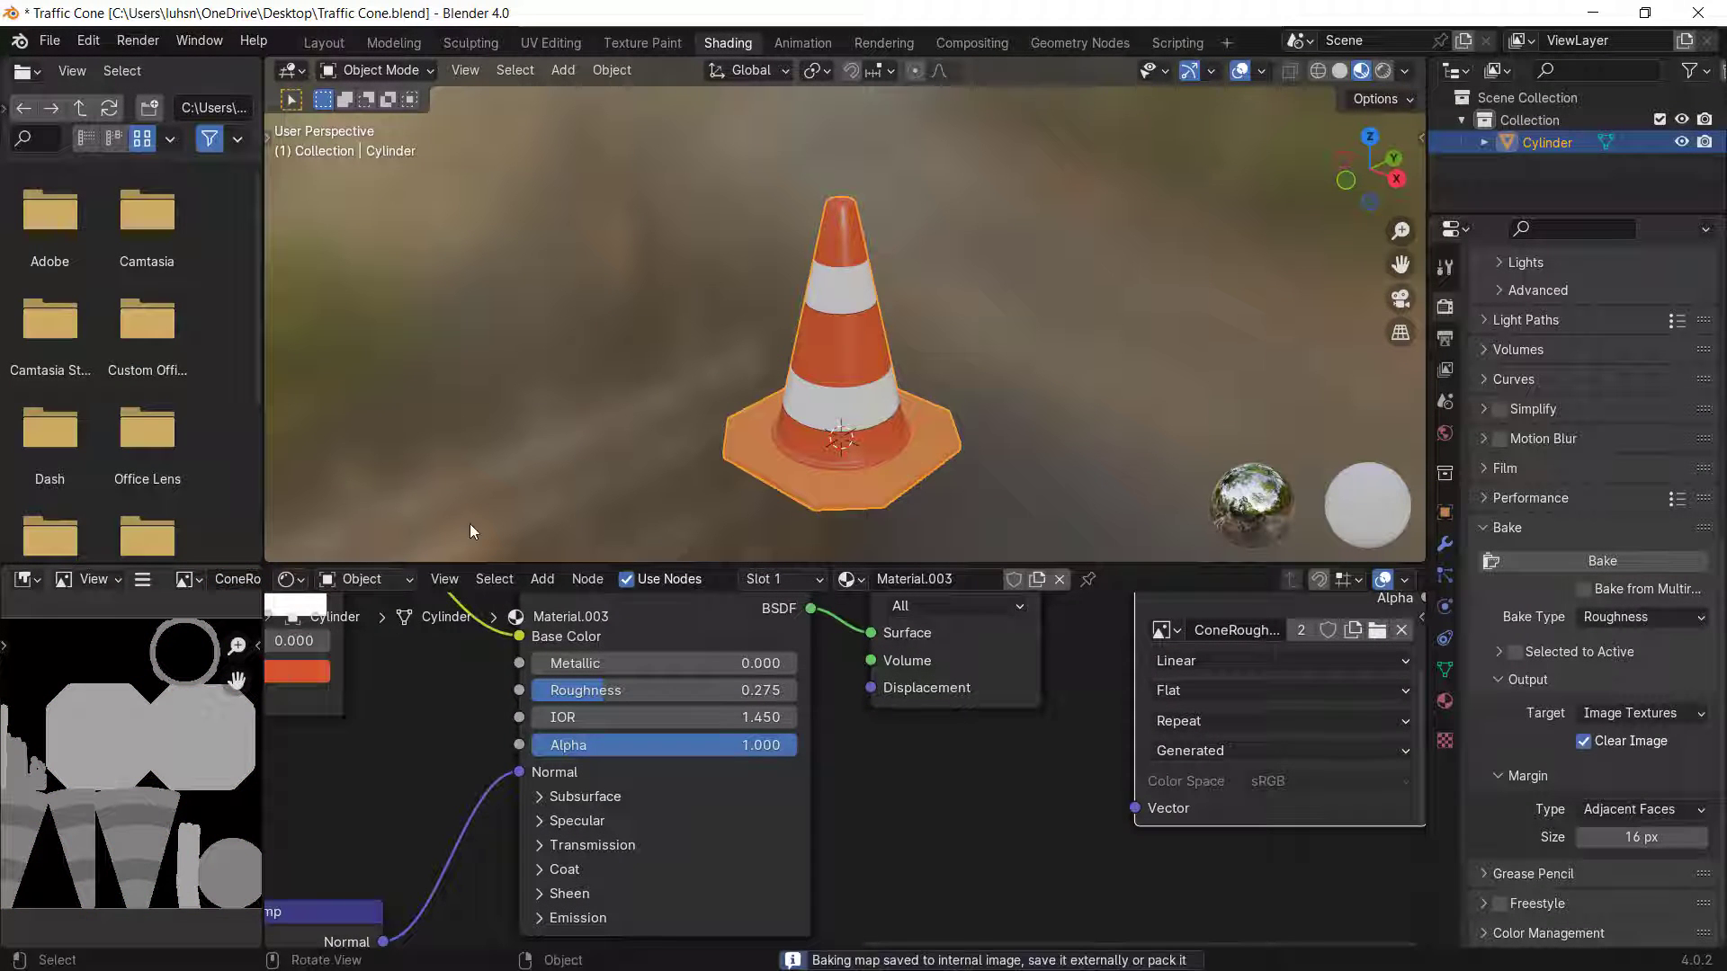
middle_drag(158, 788, 205, 756)
scroll(205, 758, down, 2)
scroll(135, 746, up, 4)
scroll(118, 725, down, 3)
scroll(116, 725, down, 1)
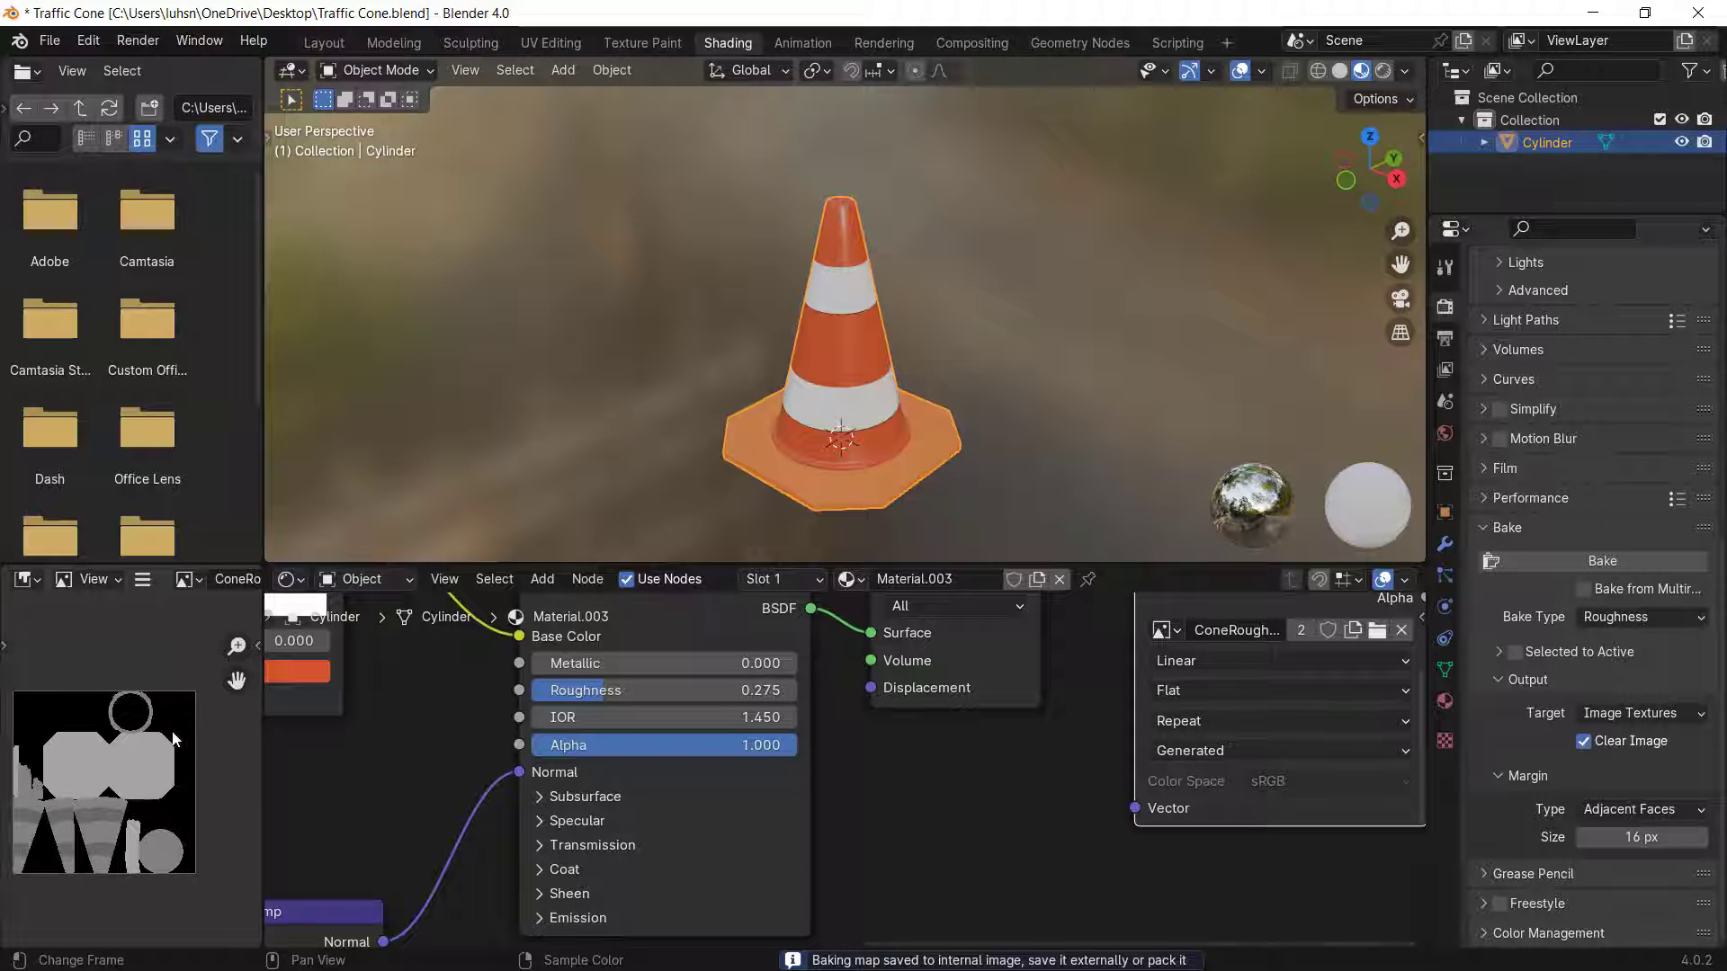
scroll(900, 459, up, 4)
middle_drag(928, 461, 903, 175)
scroll(989, 440, up, 3)
scroll(126, 759, up, 4)
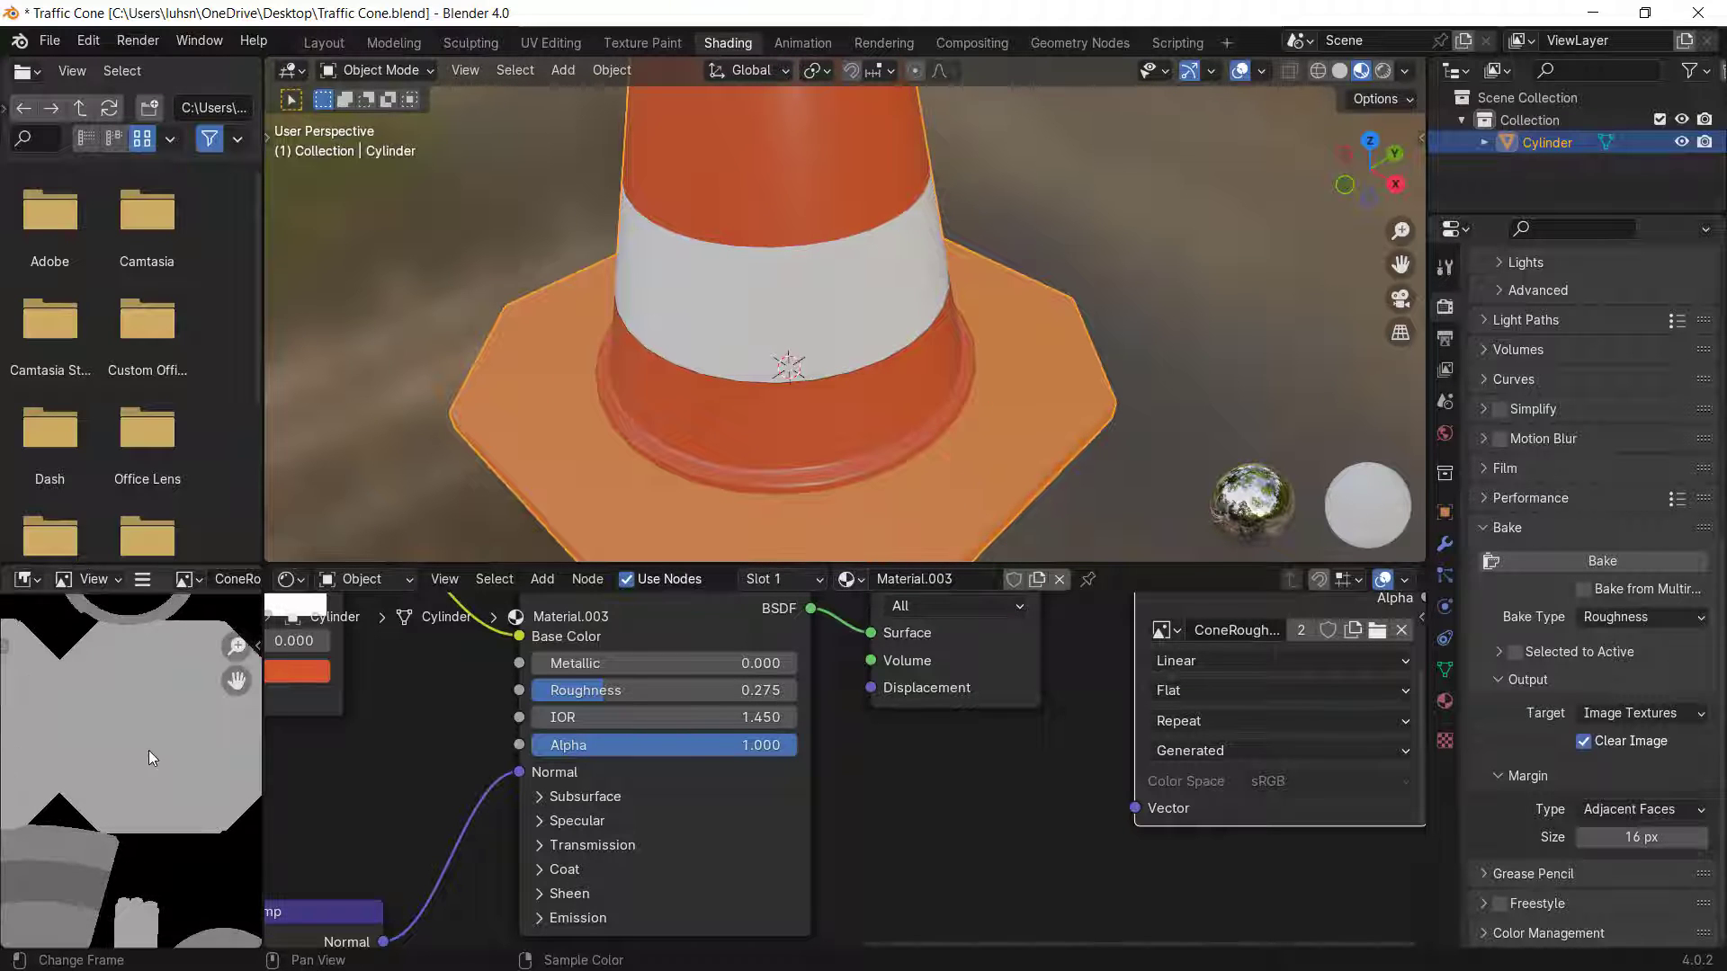
scroll(795, 196, down, 2)
shift+middle_drag(795, 196, 828, 249)
scroll(159, 849, down, 1)
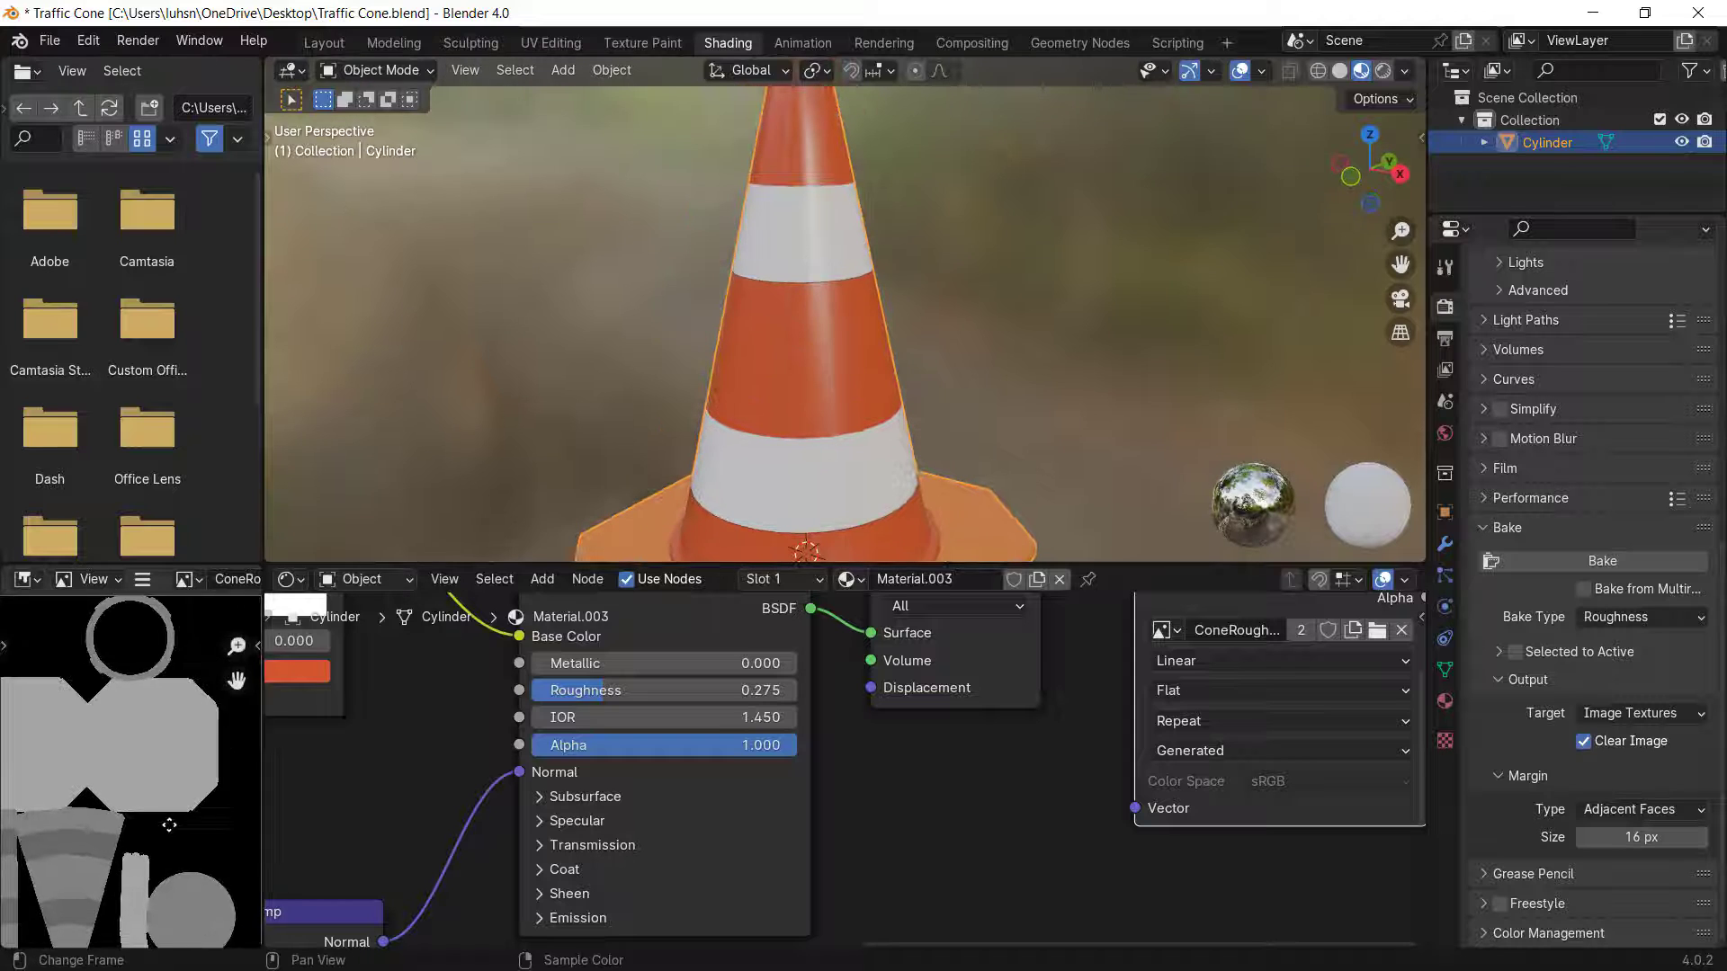
middle_drag(45, 892, 108, 765)
middle_drag(1007, 386, 1037, 420)
scroll(1179, 747, down, 5)
- Save the baked roughness image to the Desktop as ConeRoughness.png
middle_drag(1160, 737, 922, 855)
scroll(926, 855, up, 2)
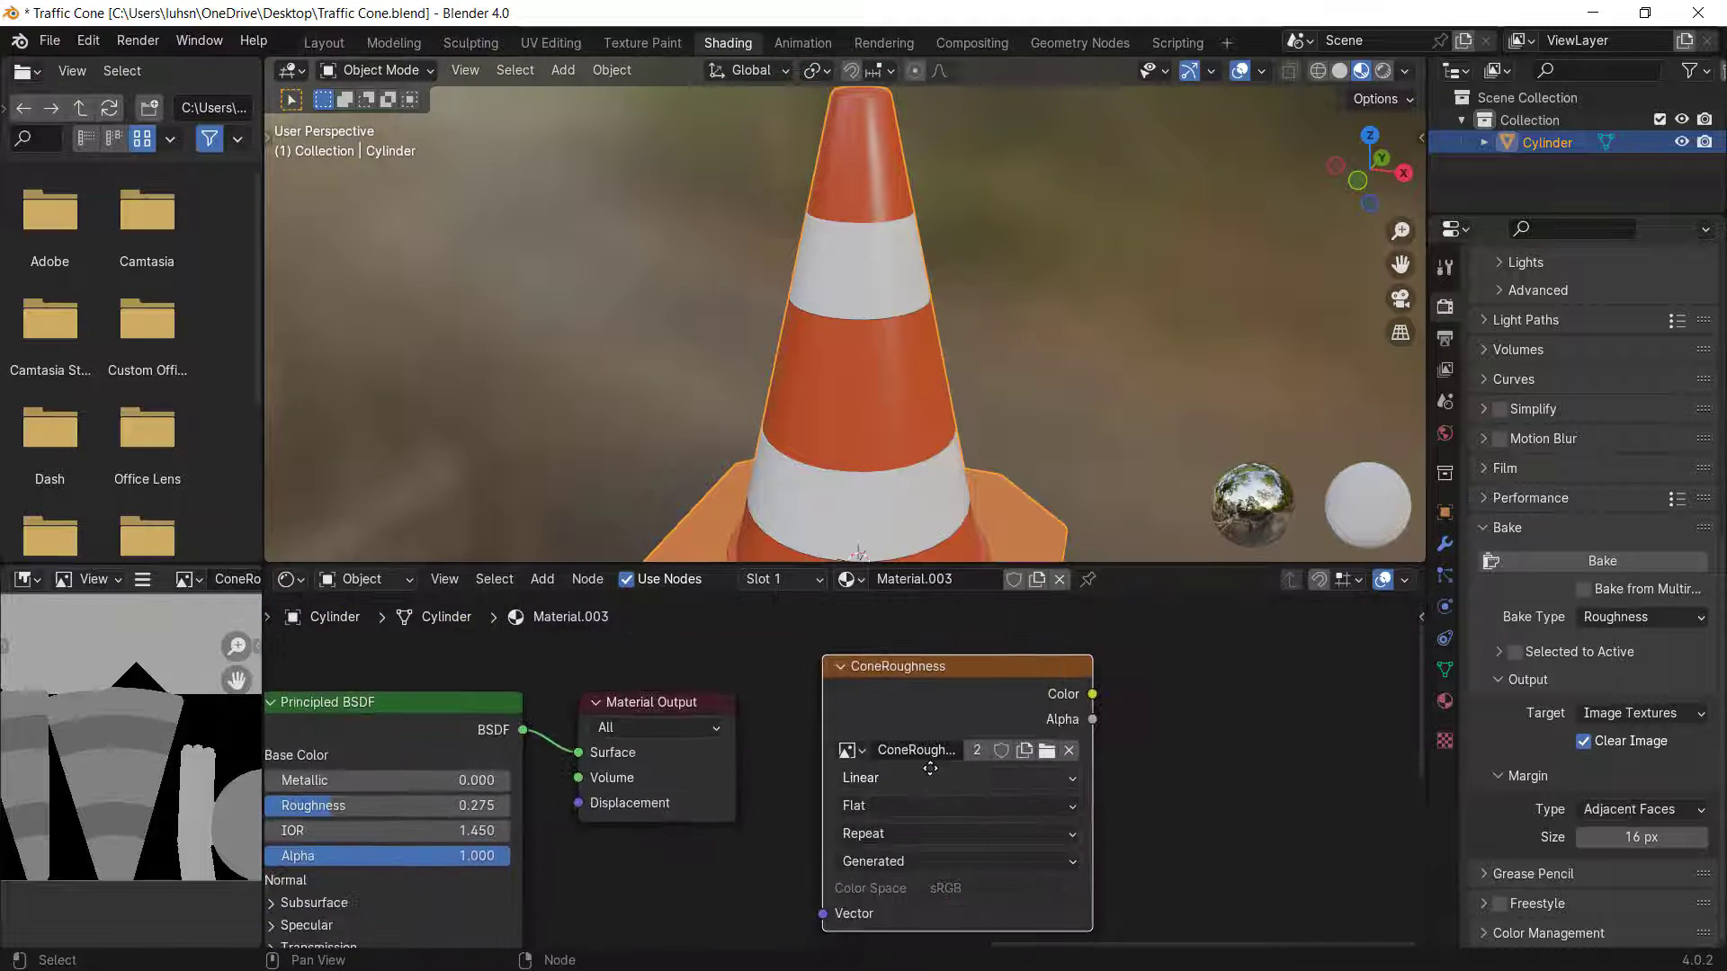
click(141, 586)
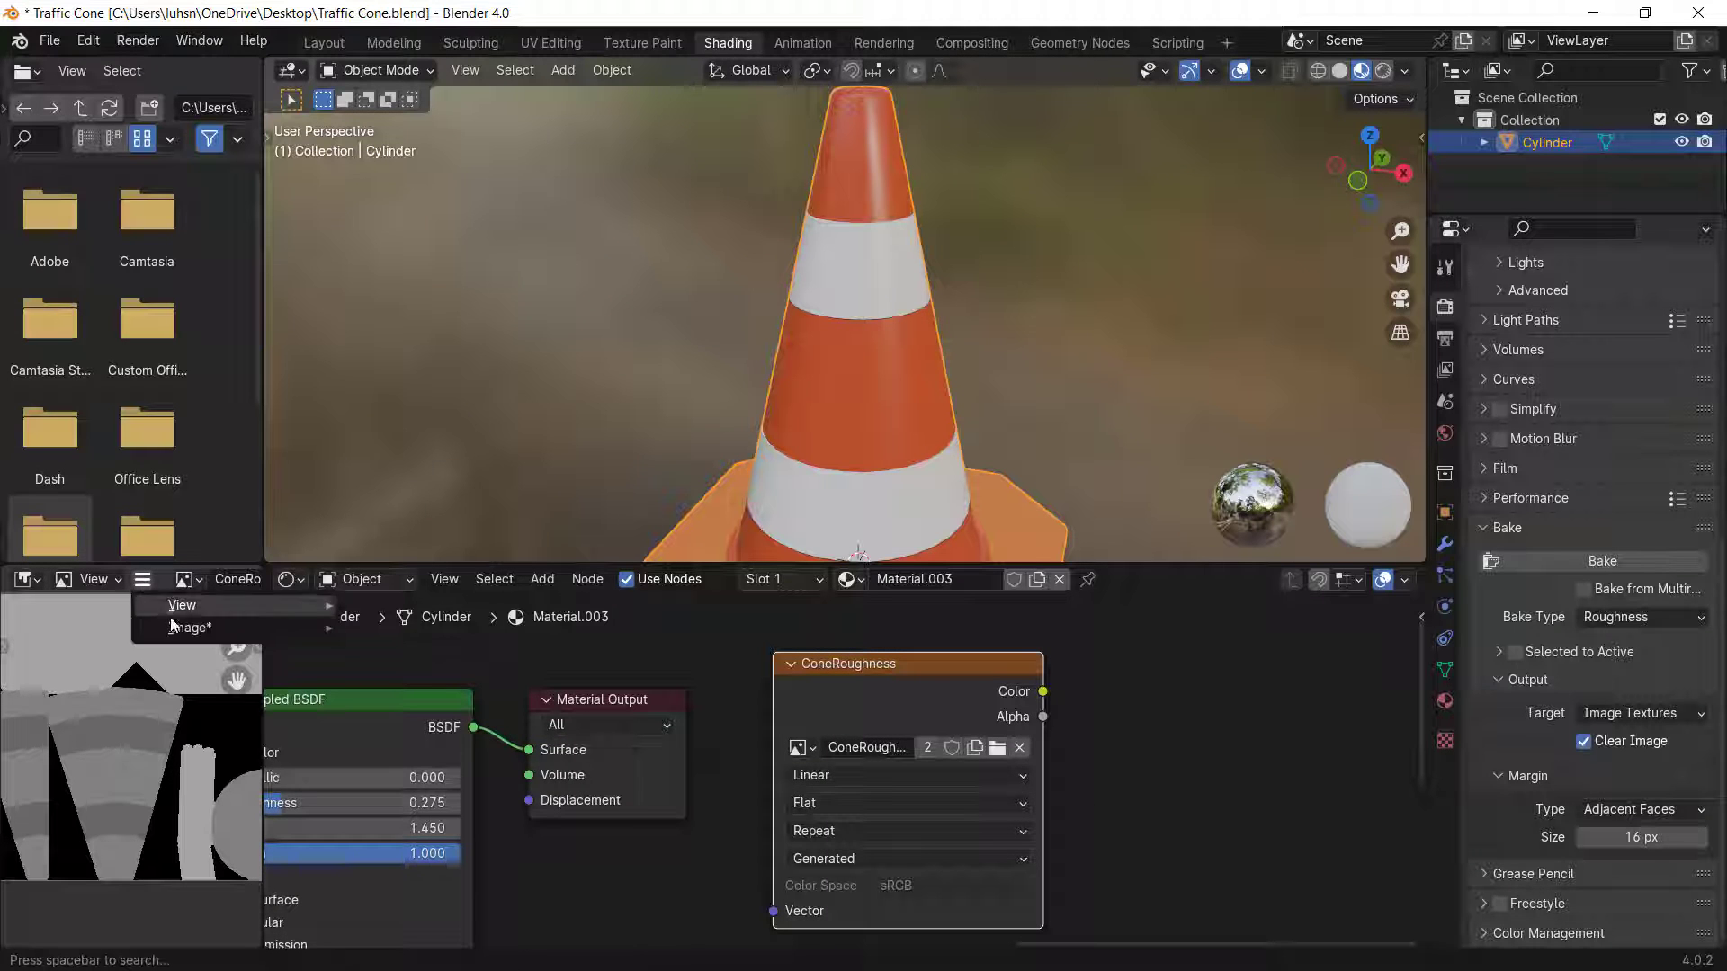
mouse_move(176, 628)
click(416, 410)
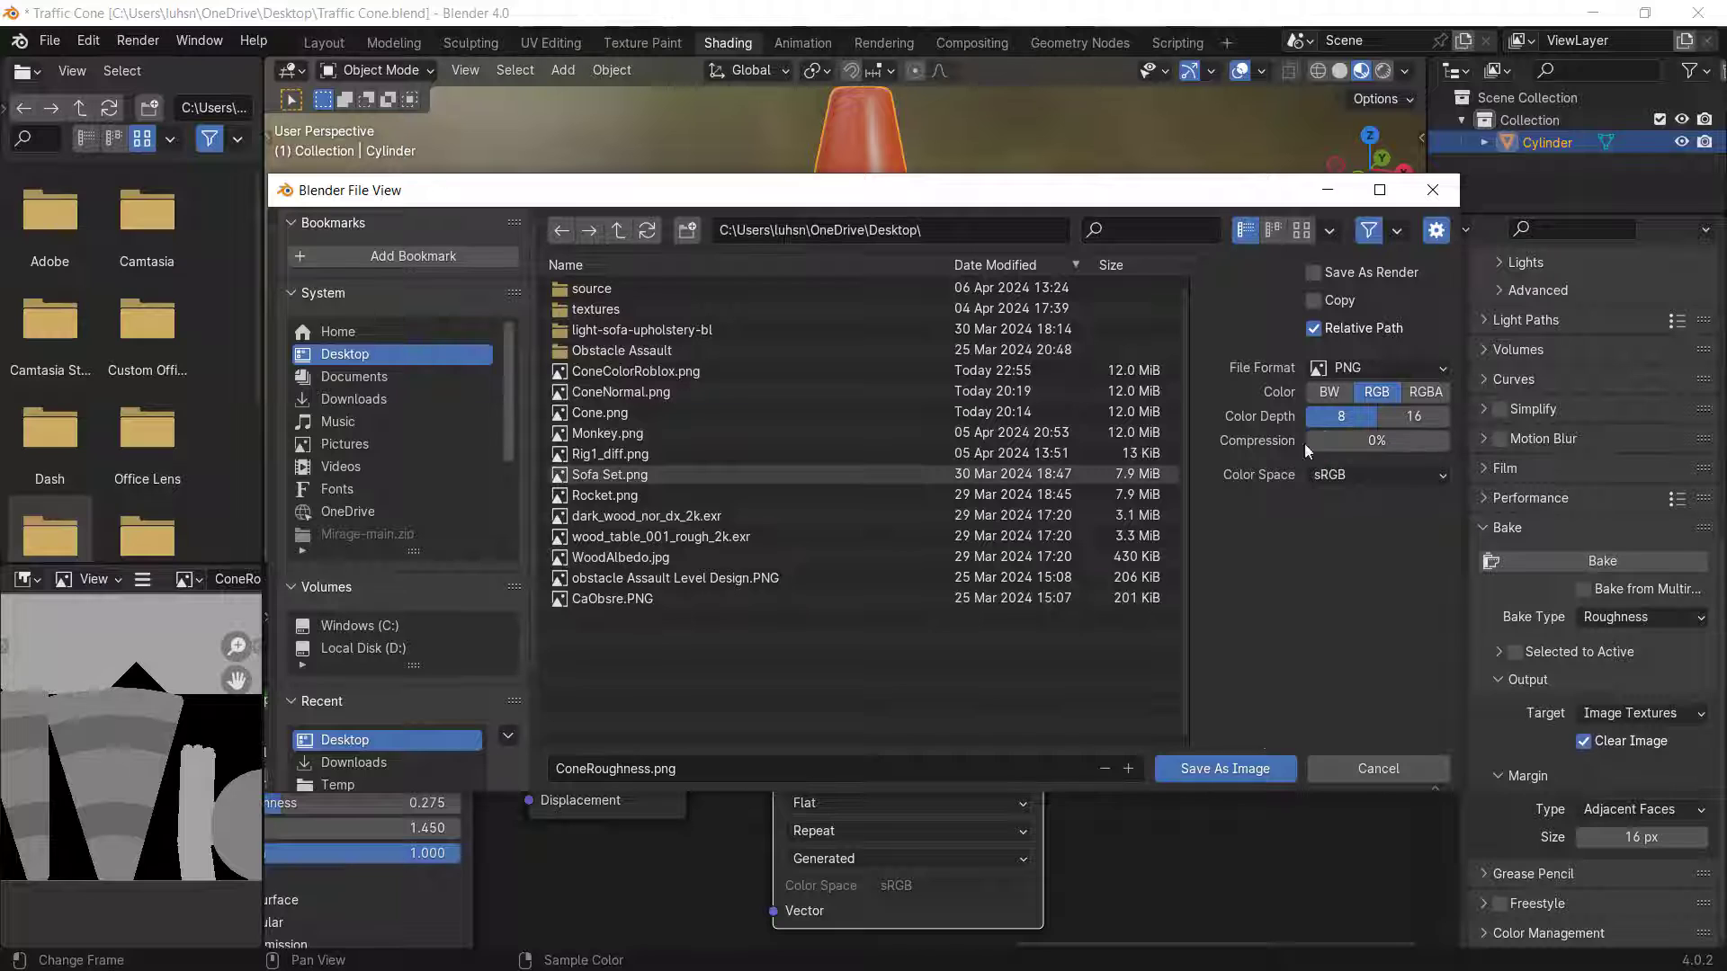
click(1226, 768)
- Replace the ConeRoughness image in Material.003's texture node with a new 2048 px image named ConeNormal
middle_drag(913, 699, 831, 711)
scroll(831, 712, up, 2)
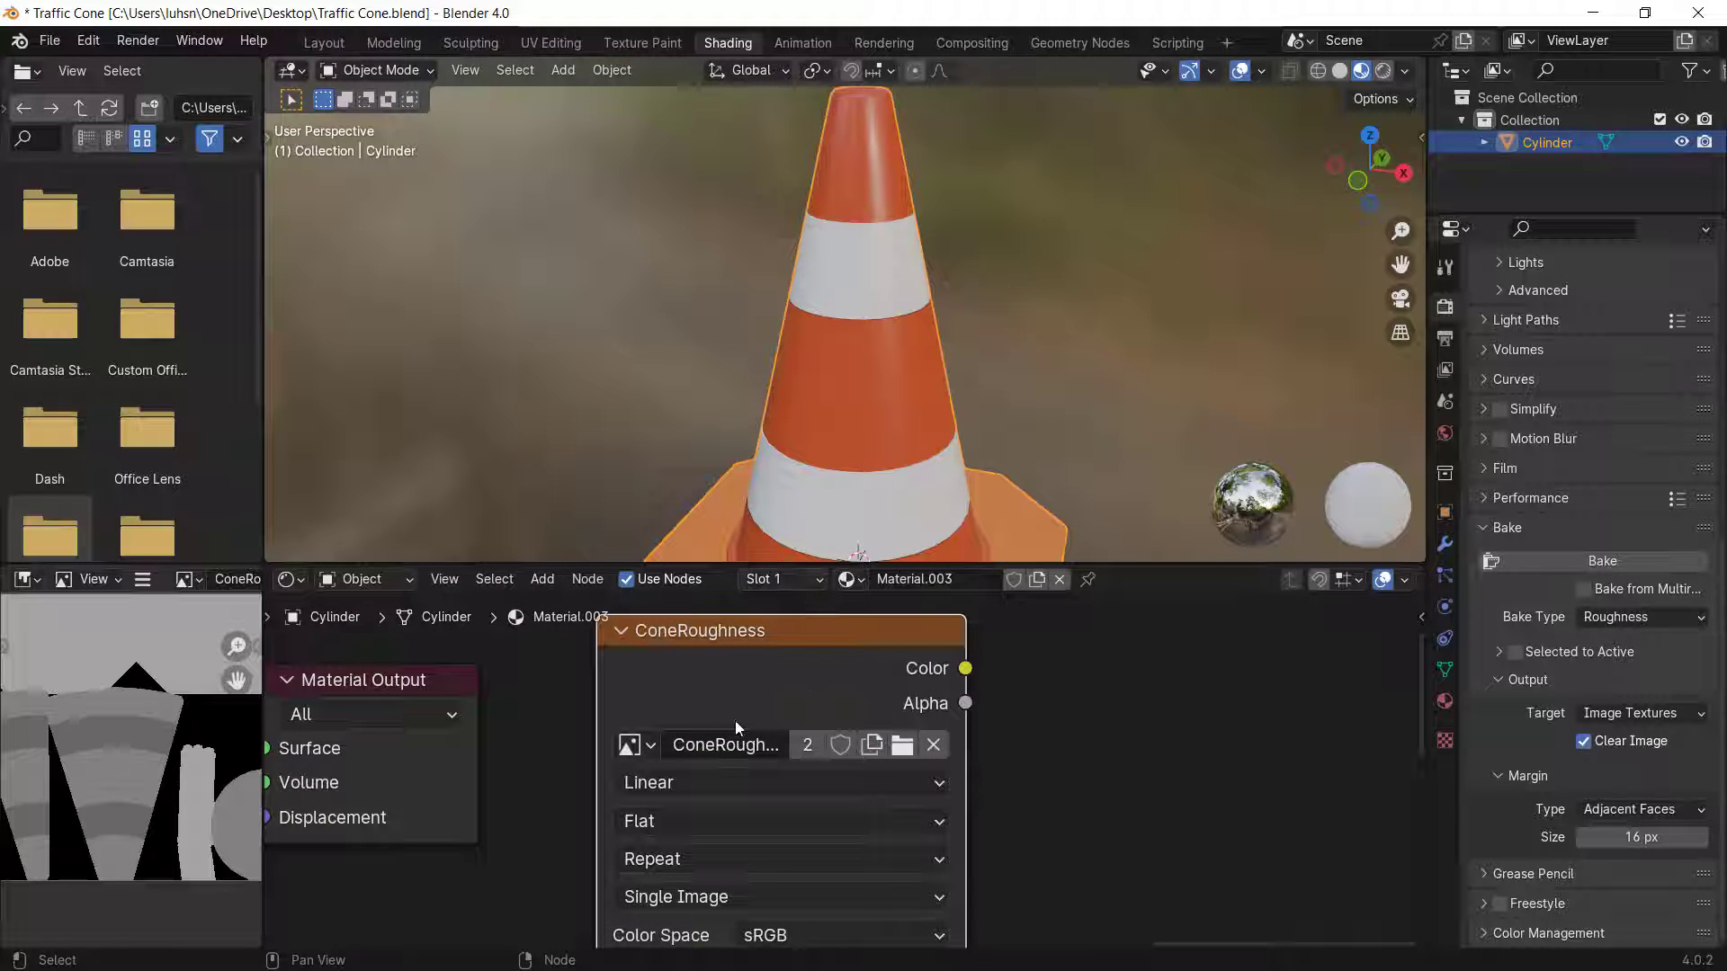
click(931, 749)
click(791, 745)
click(810, 748)
text(ConeNorm)
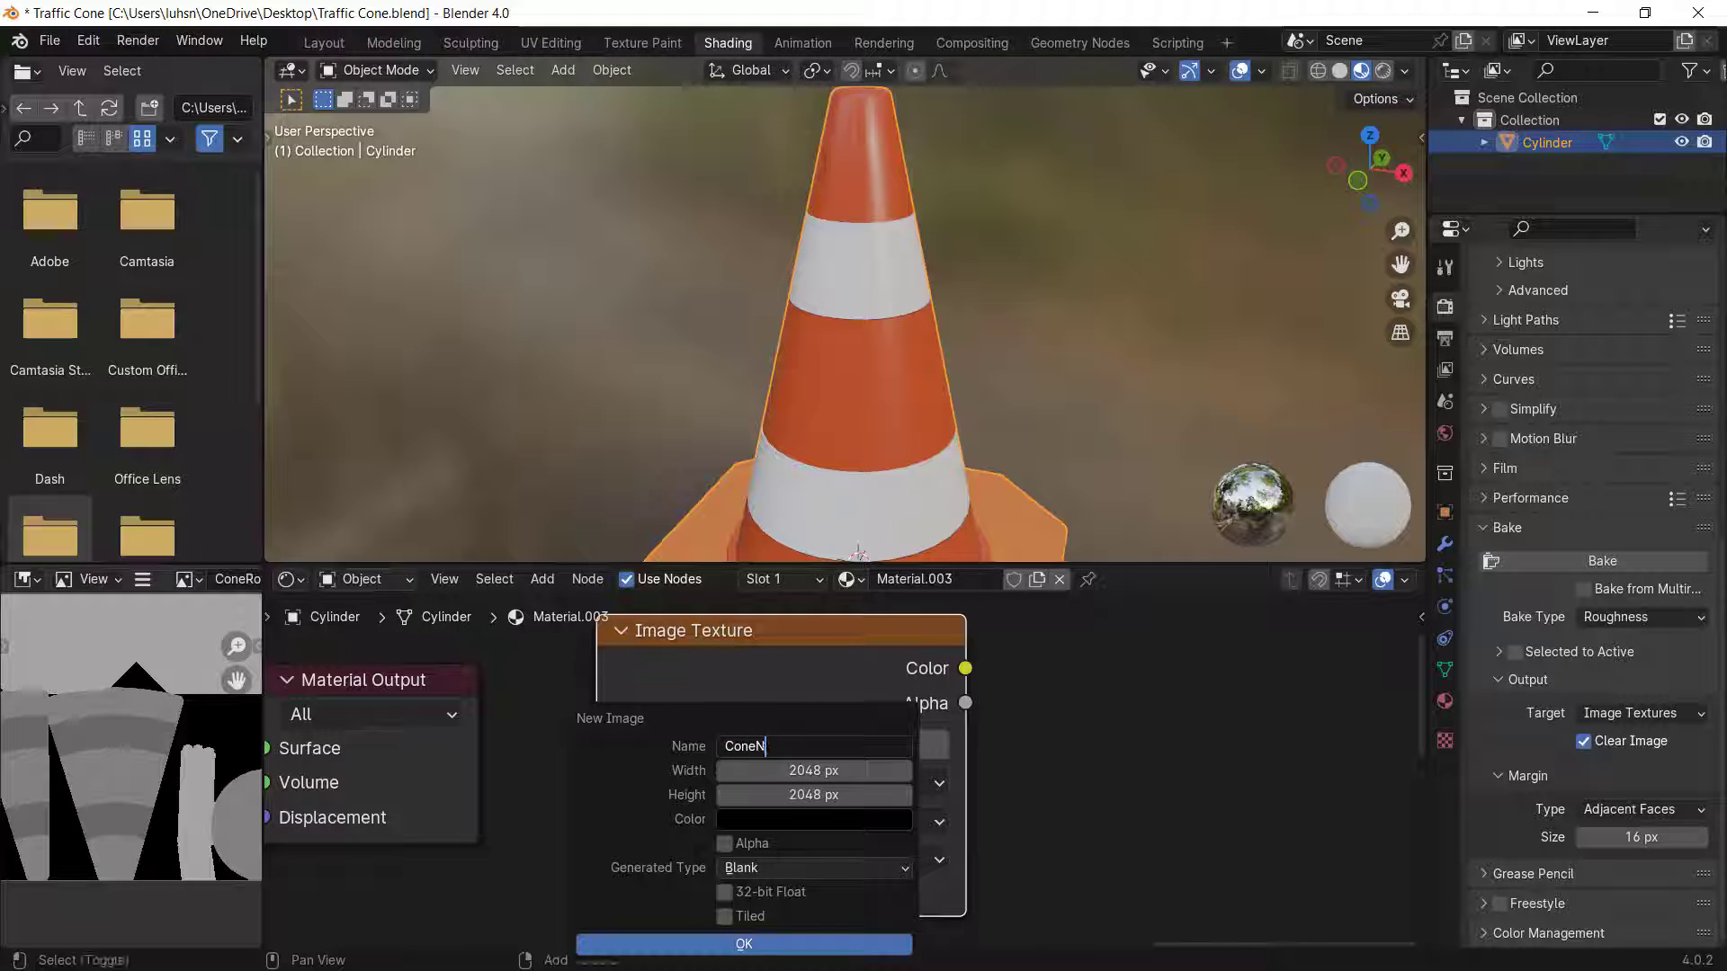
key(Return)
key(Return)
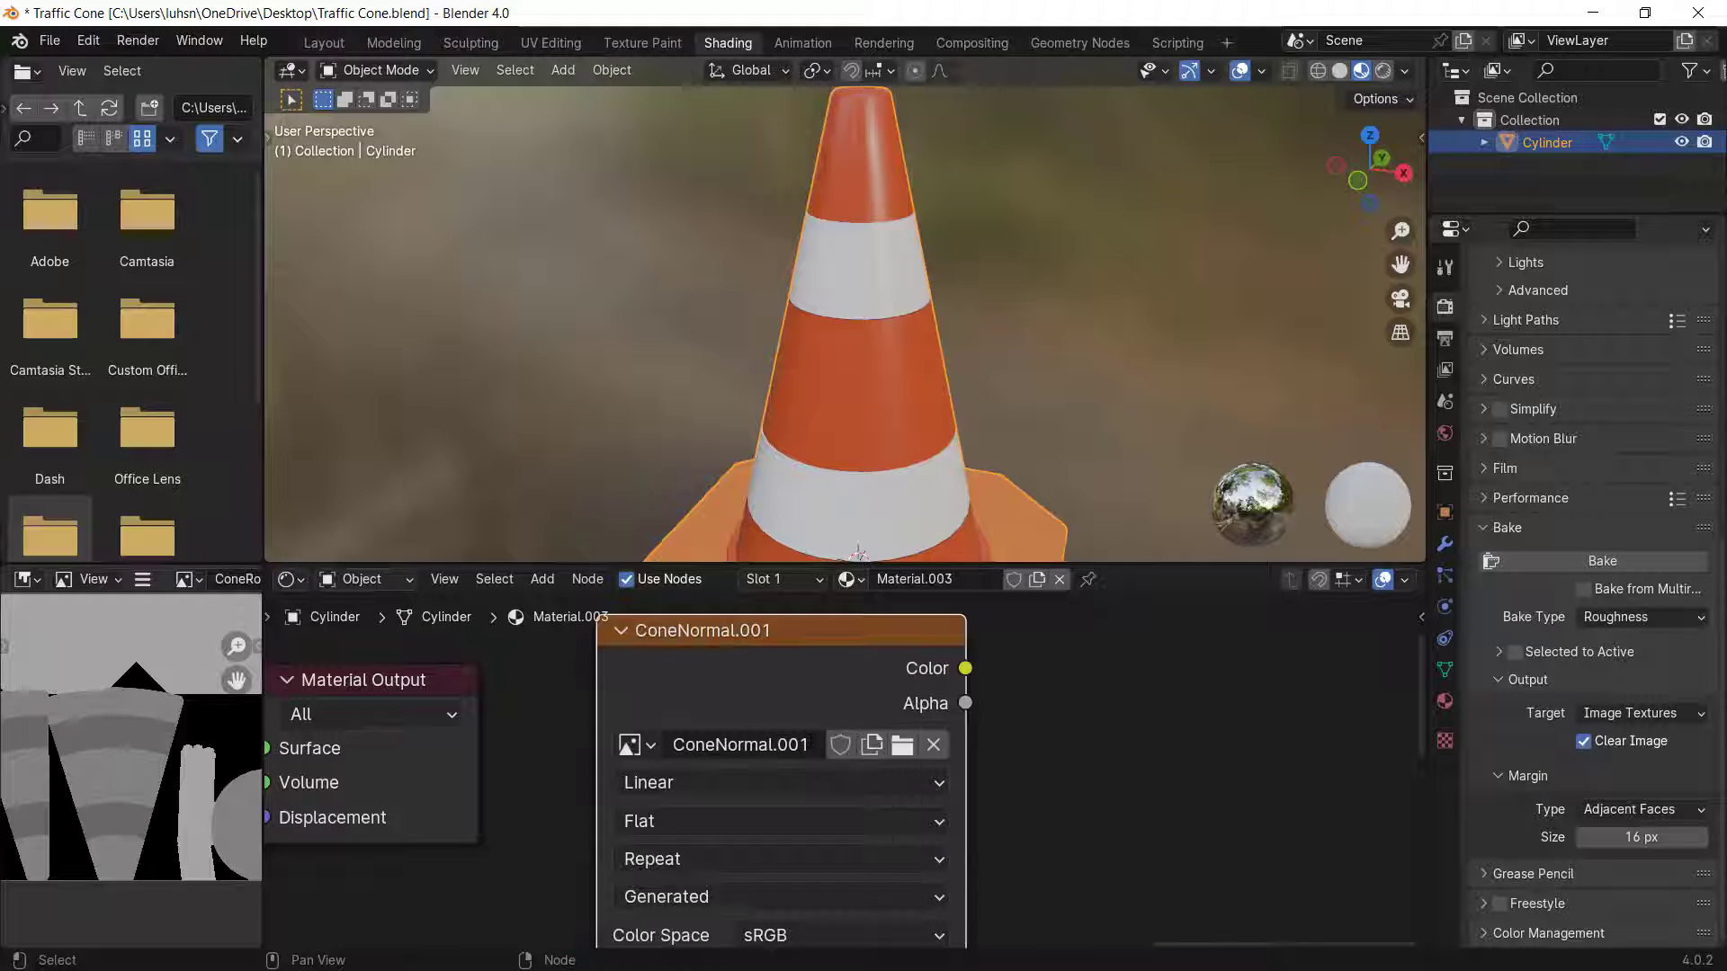
click(792, 744)
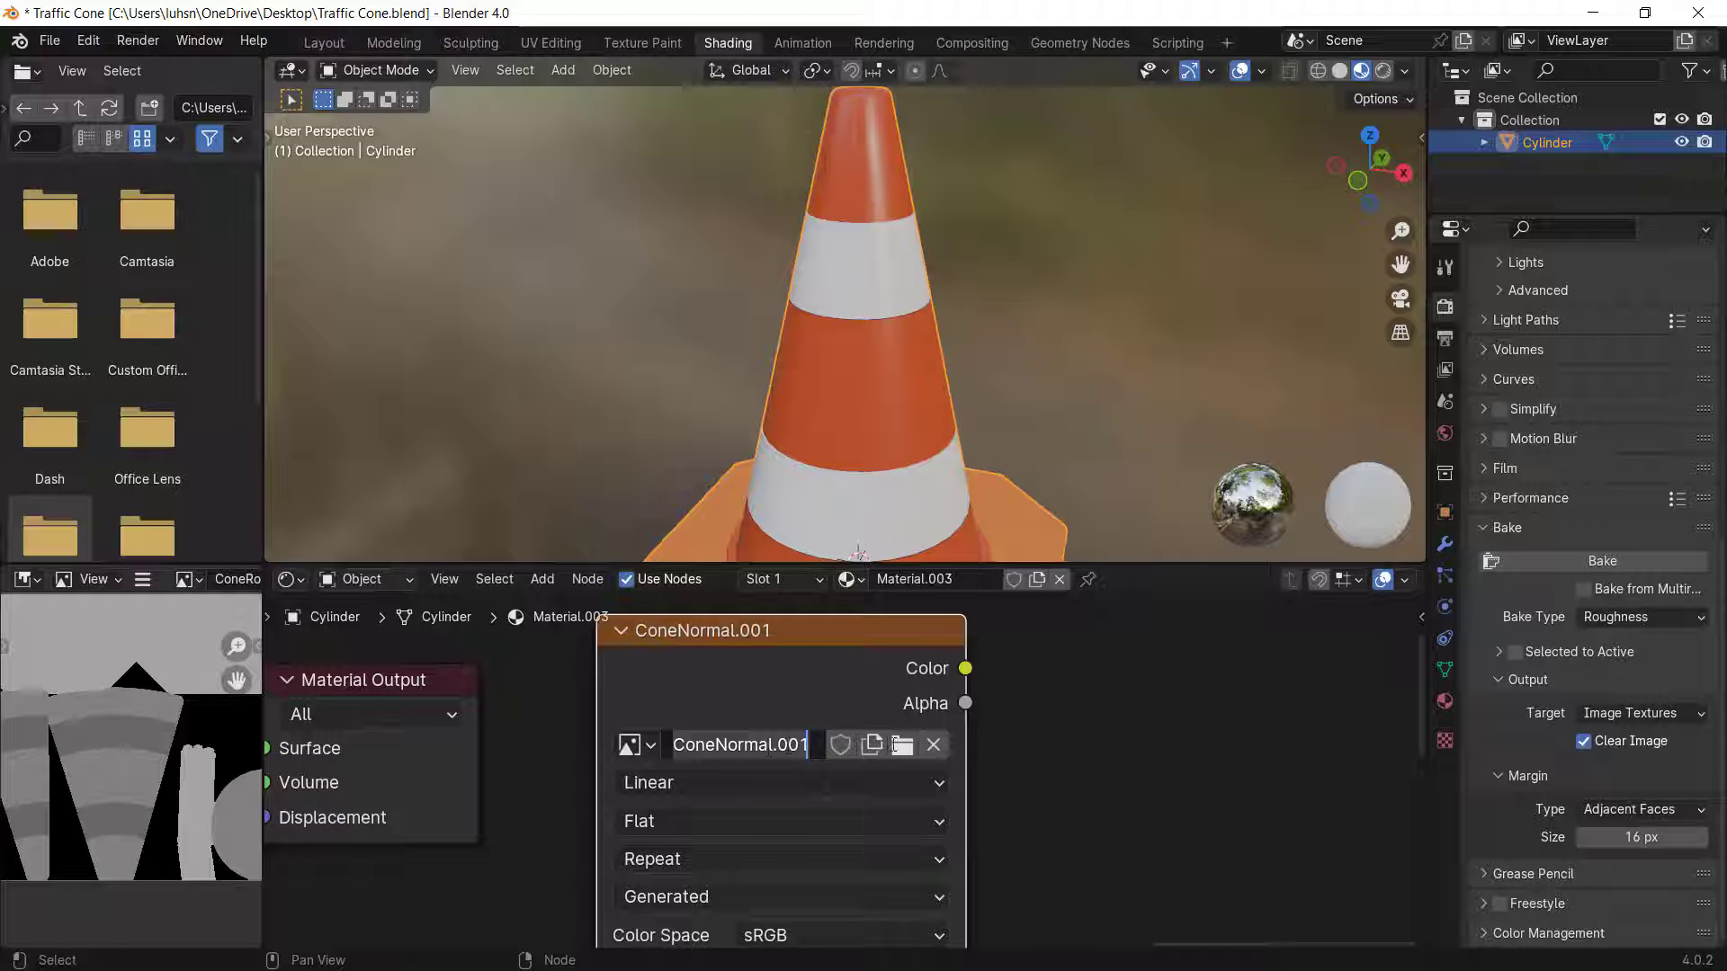
click(184, 580)
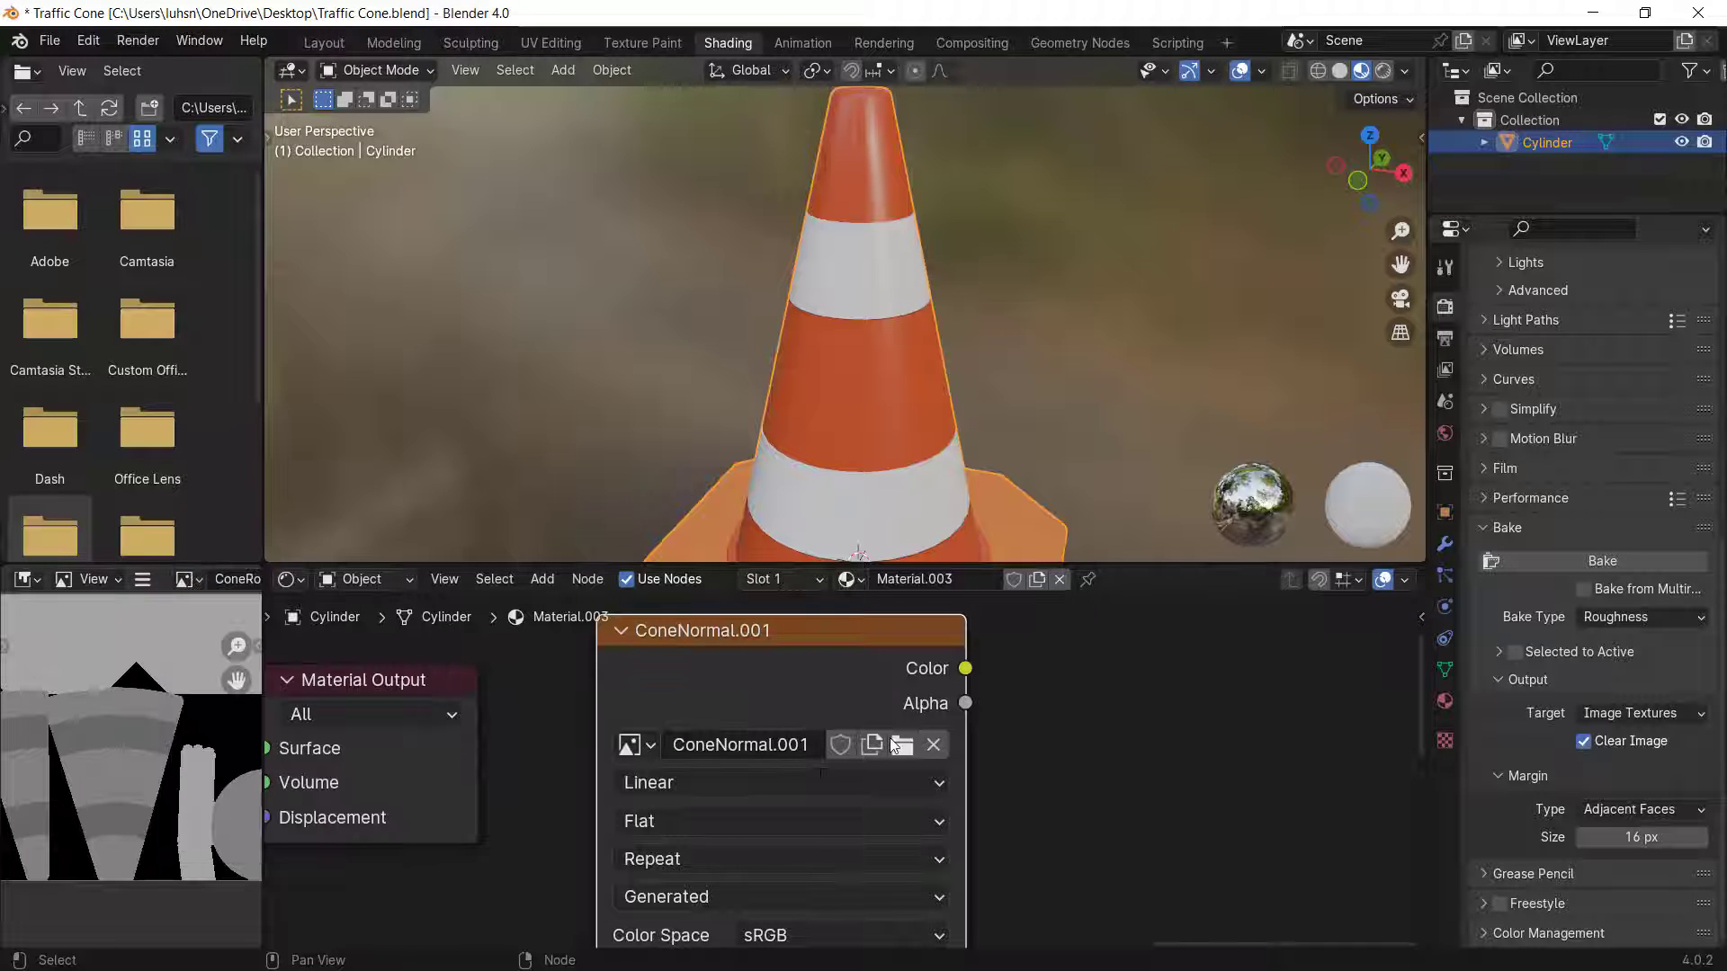
- Replace Material.004's ConeRoughness node in slot 2 with a copy of Material.003's new normal image node
scroll(747, 697, down, 2)
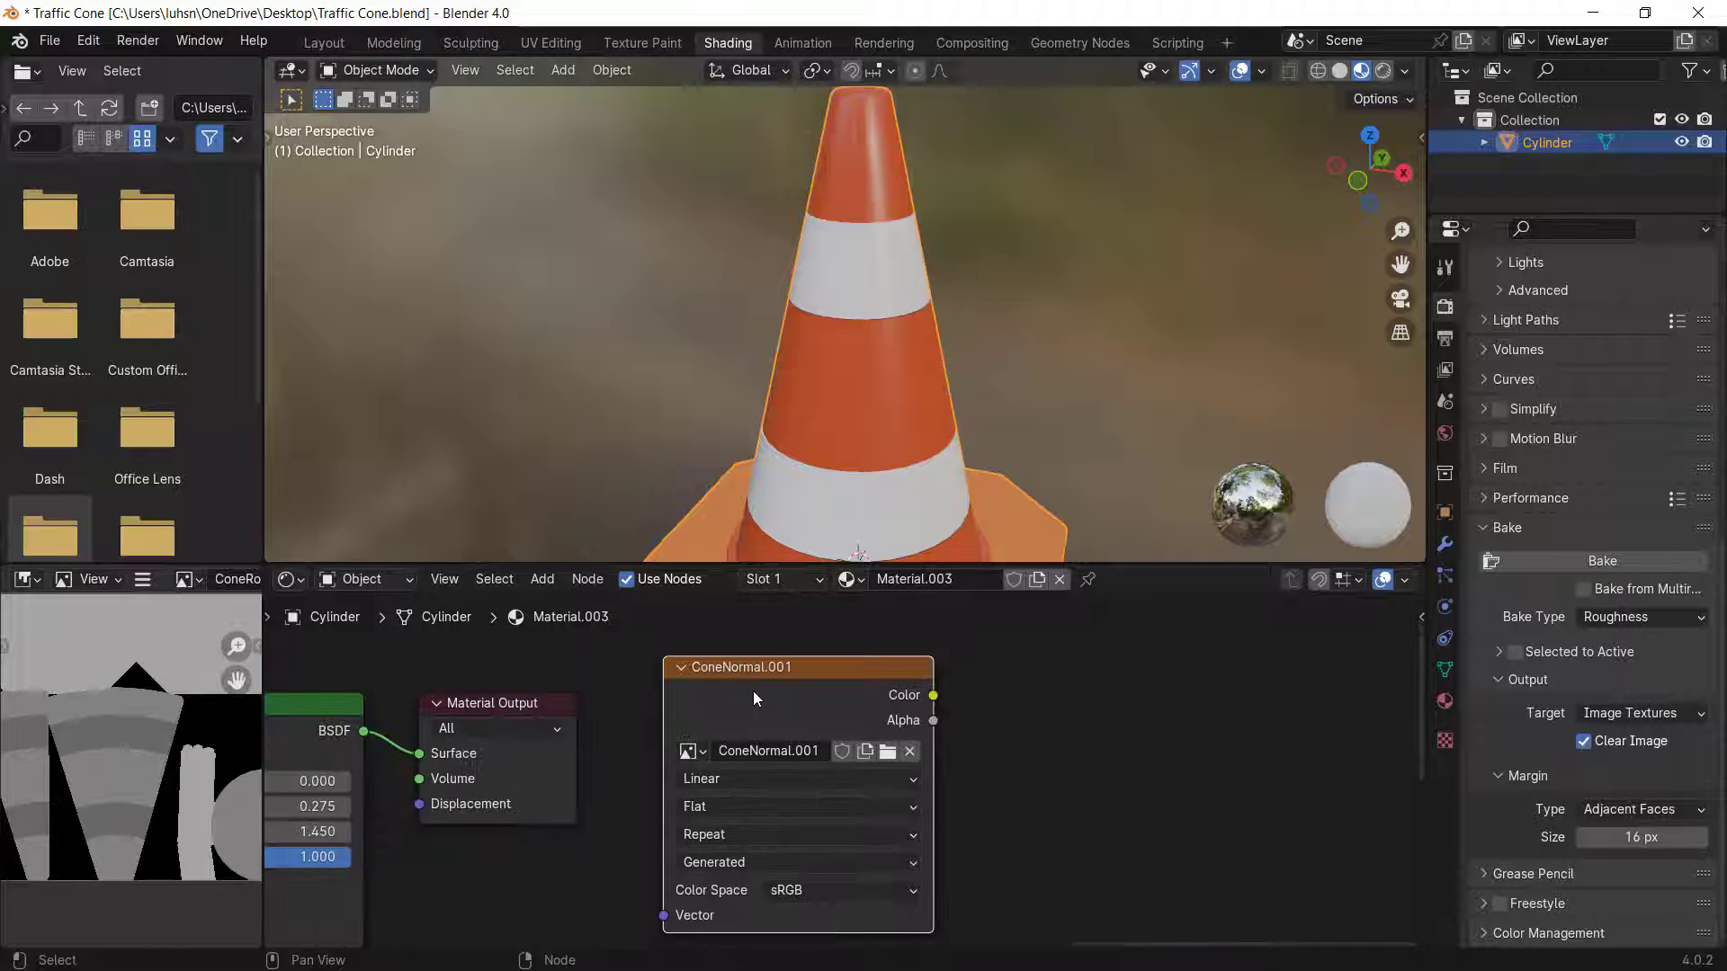
click(781, 578)
click(765, 650)
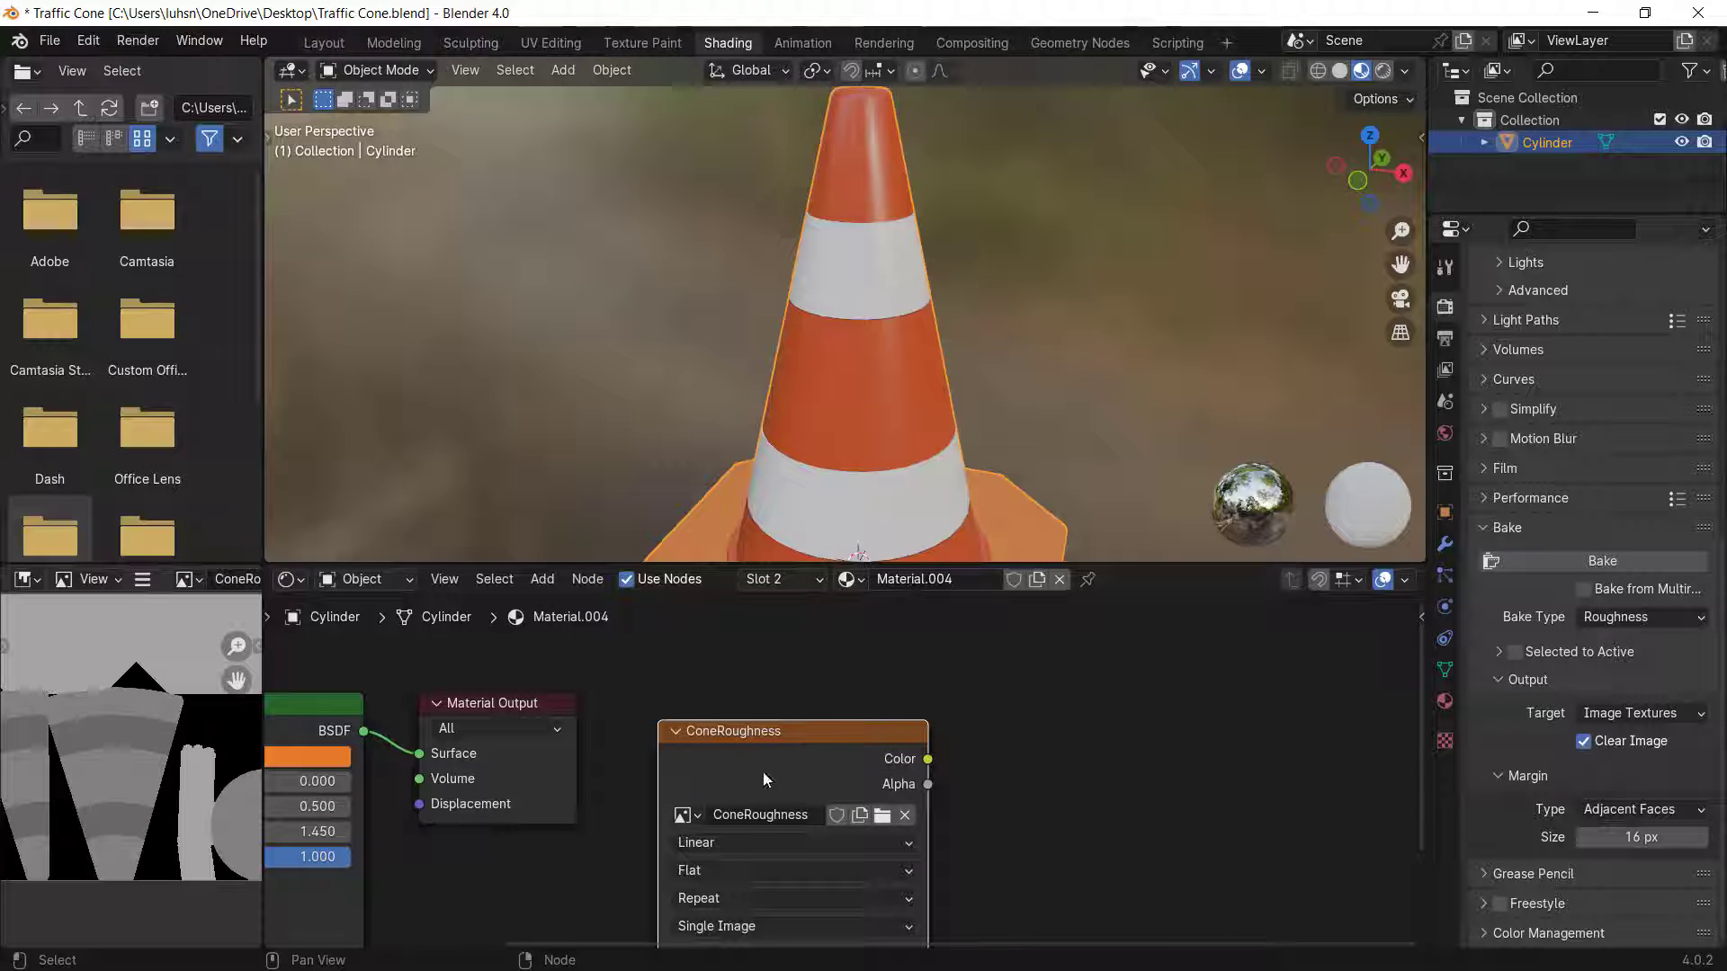
key(x)
key(ctrl+v)
drag(716, 689, 742, 766)
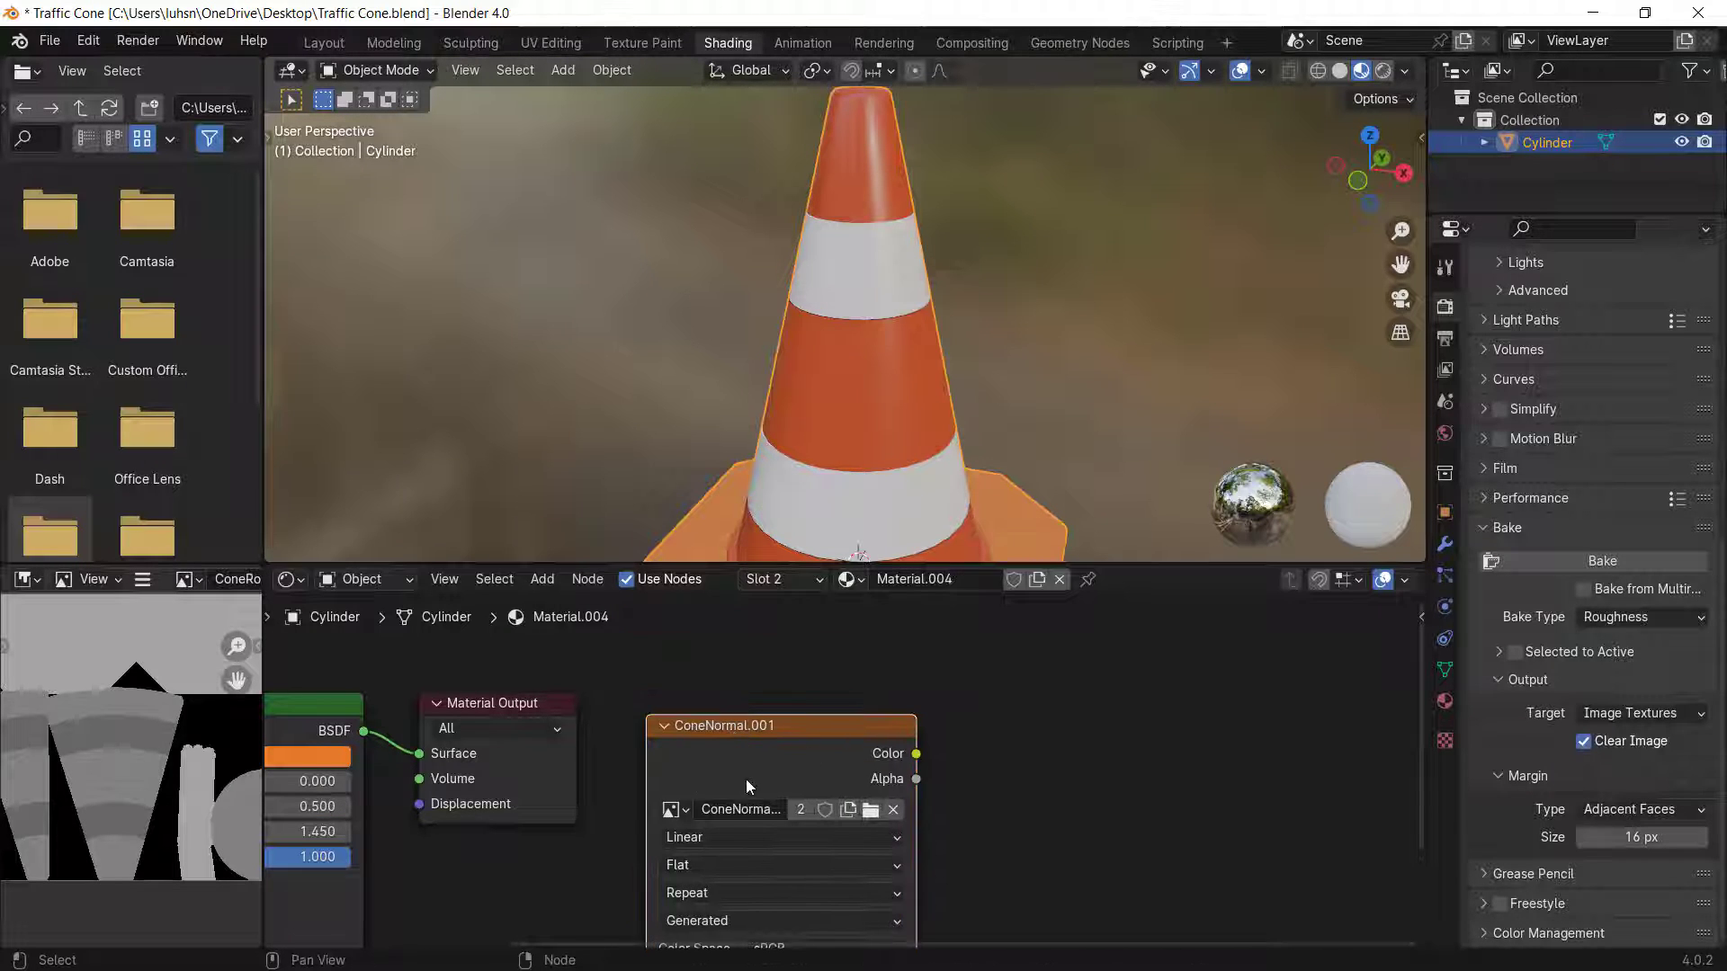
- Set the bake type to Normal and bake the cone's normal map into the shared ConeNormal image
click(1606, 621)
click(1581, 742)
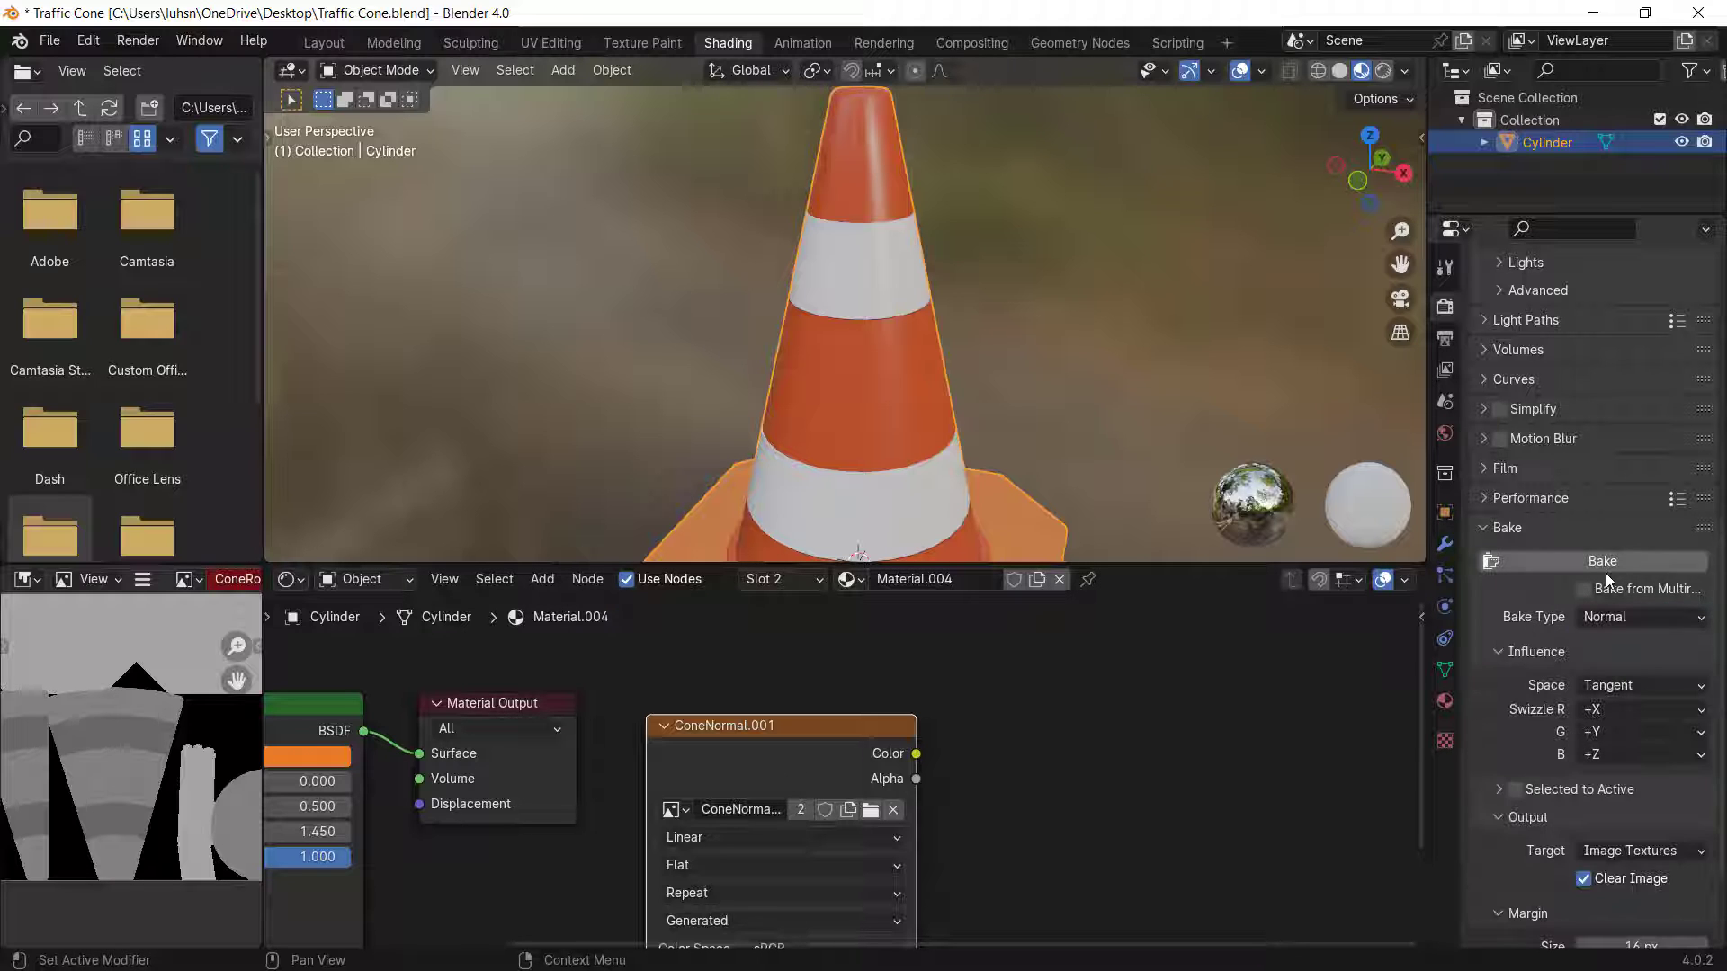
click(1582, 567)
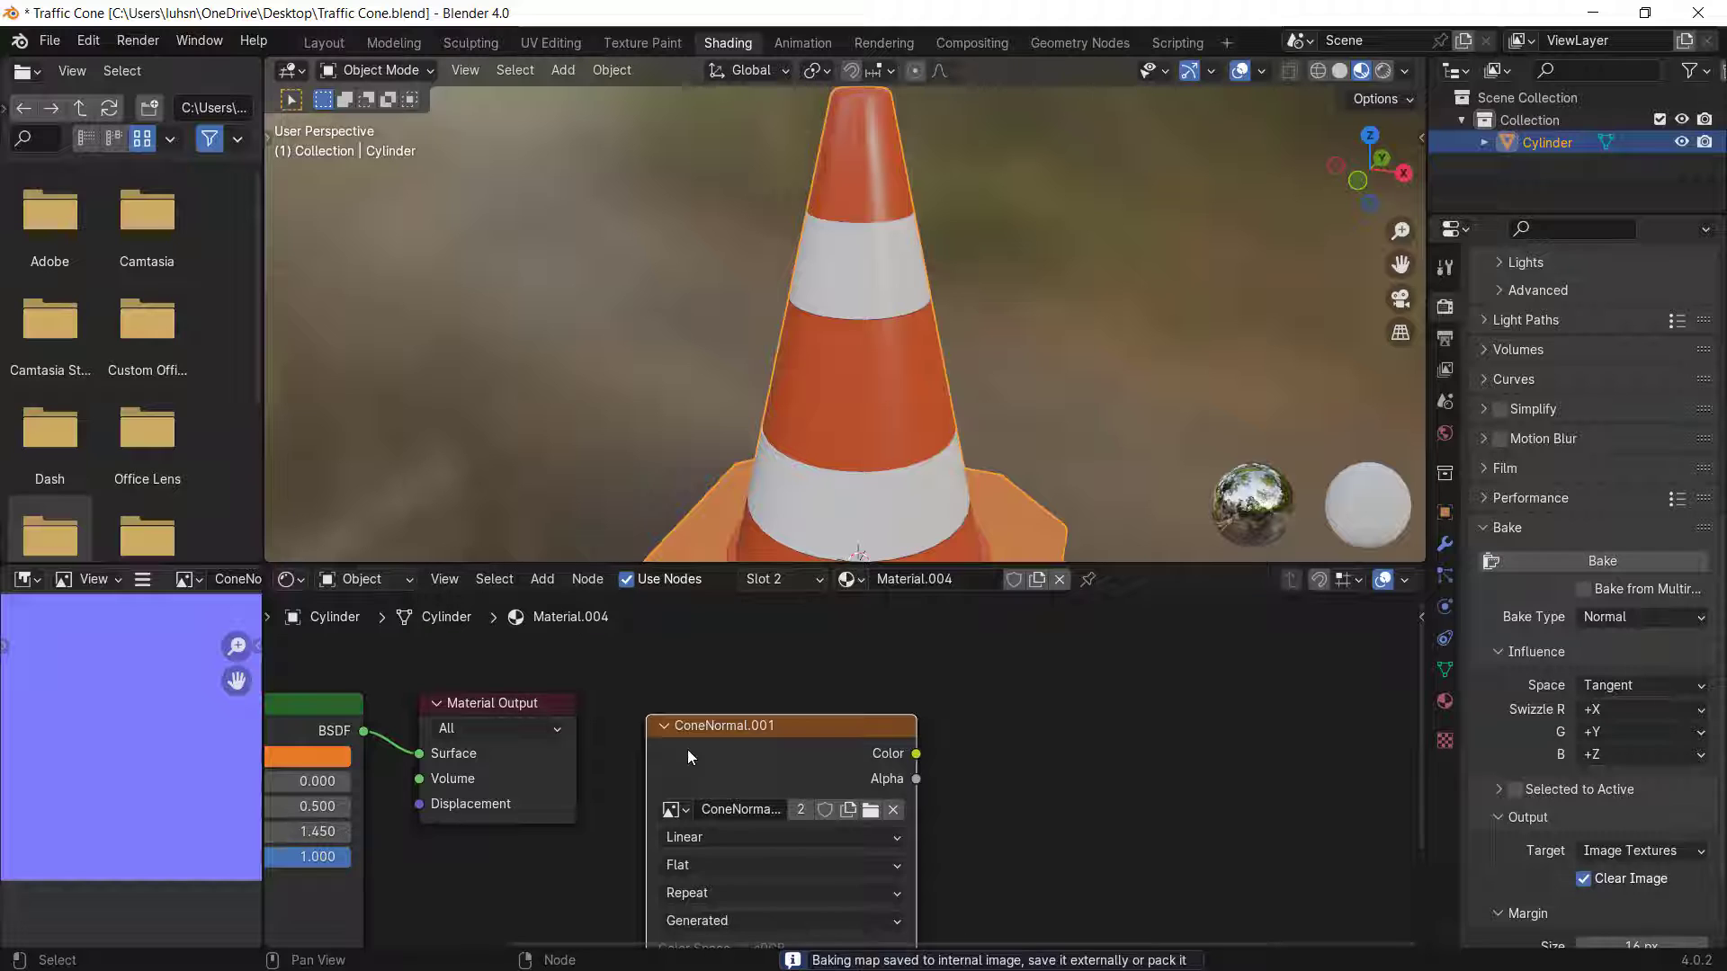
- Inspect the baked normal map and save it to the Desktop as ConeNormal.001.png
scroll(499, 808, down, 1)
scroll(135, 770, up, 2)
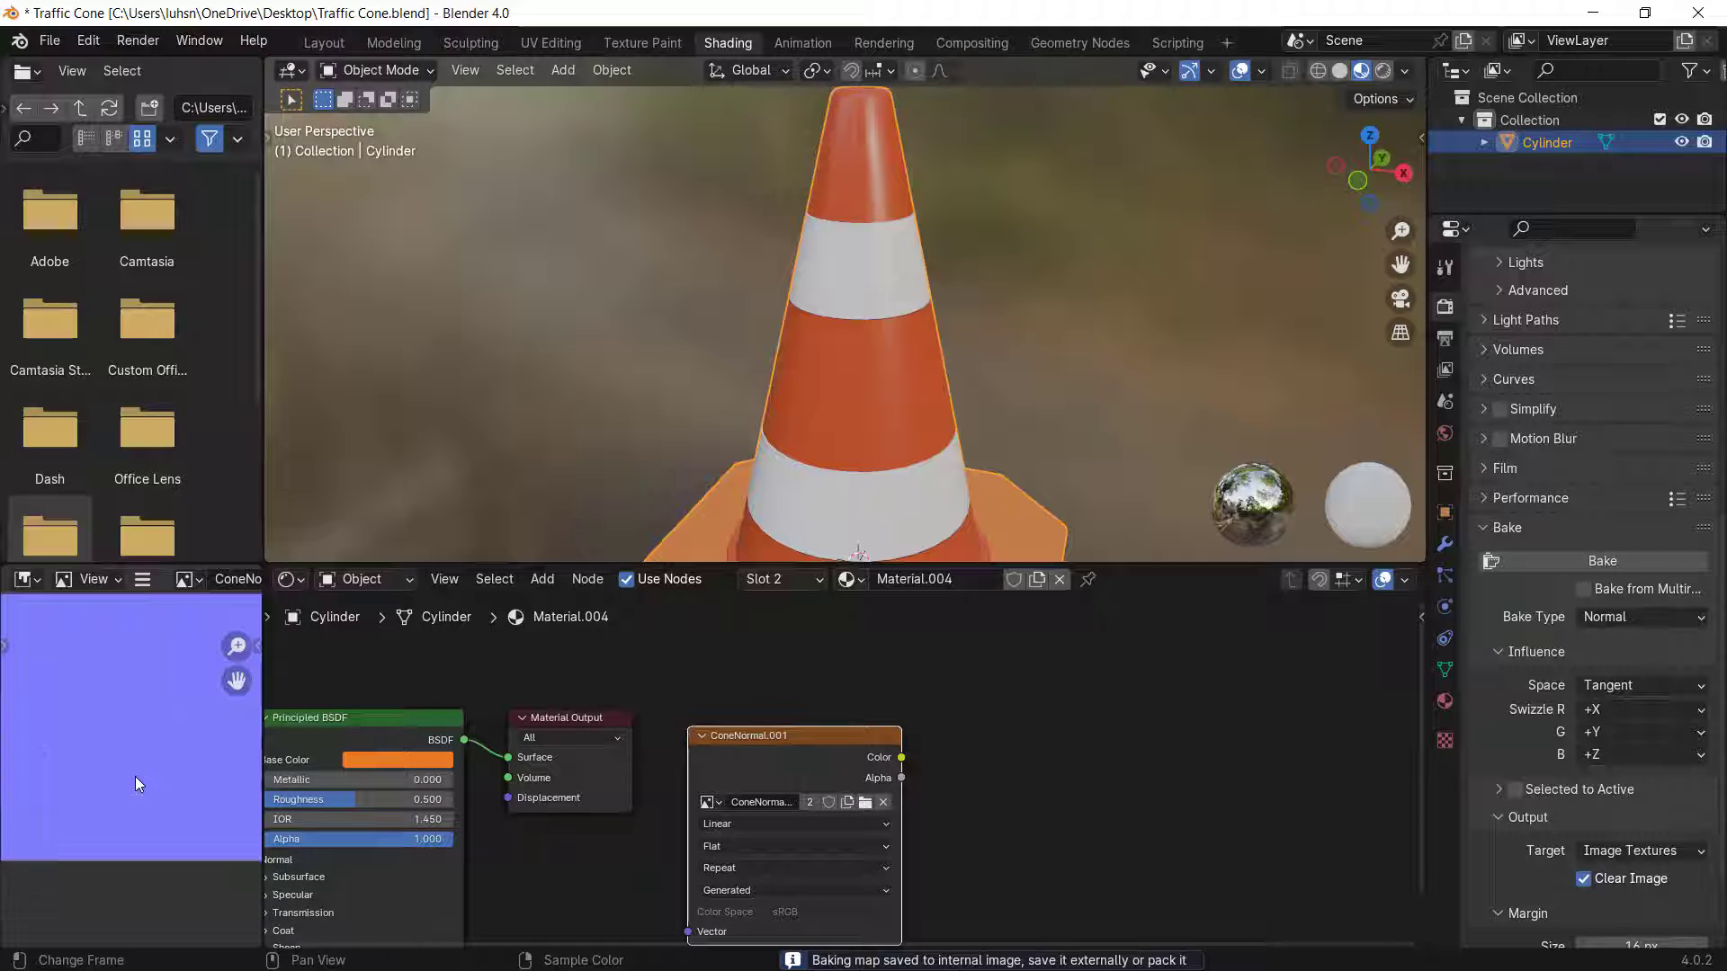
middle_drag(173, 757, 153, 791)
scroll(276, 744, down, 1)
middle_drag(157, 713, 146, 733)
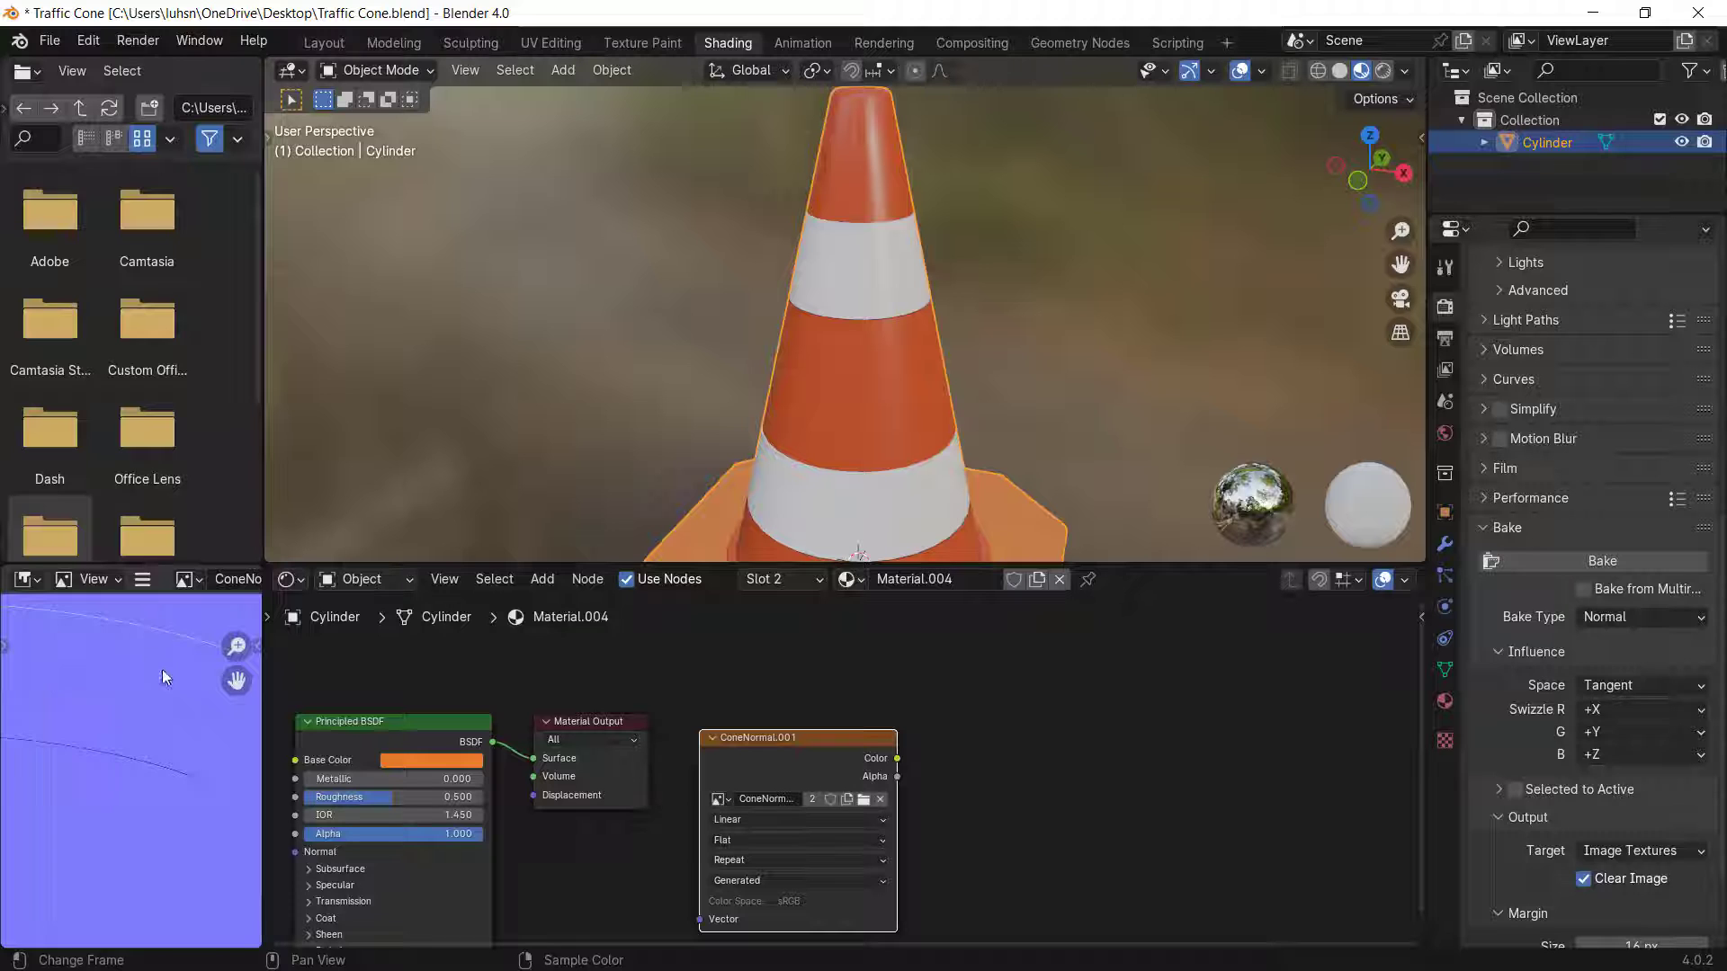
click(142, 579)
mouse_move(254, 629)
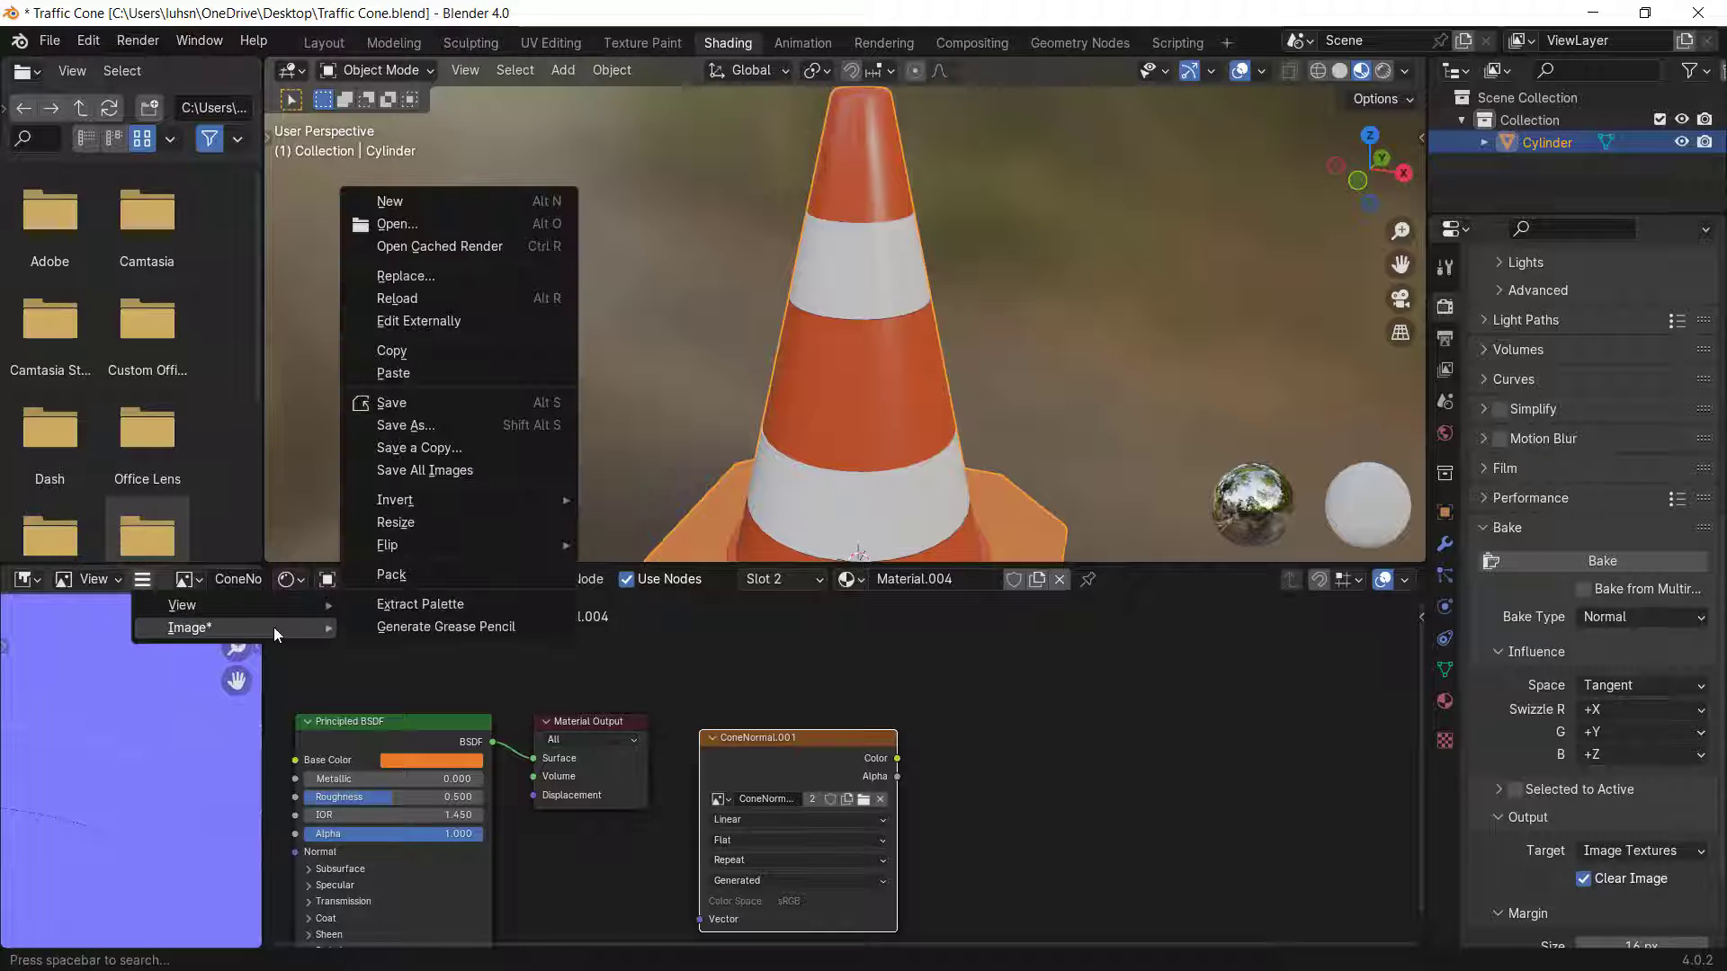
click(418, 405)
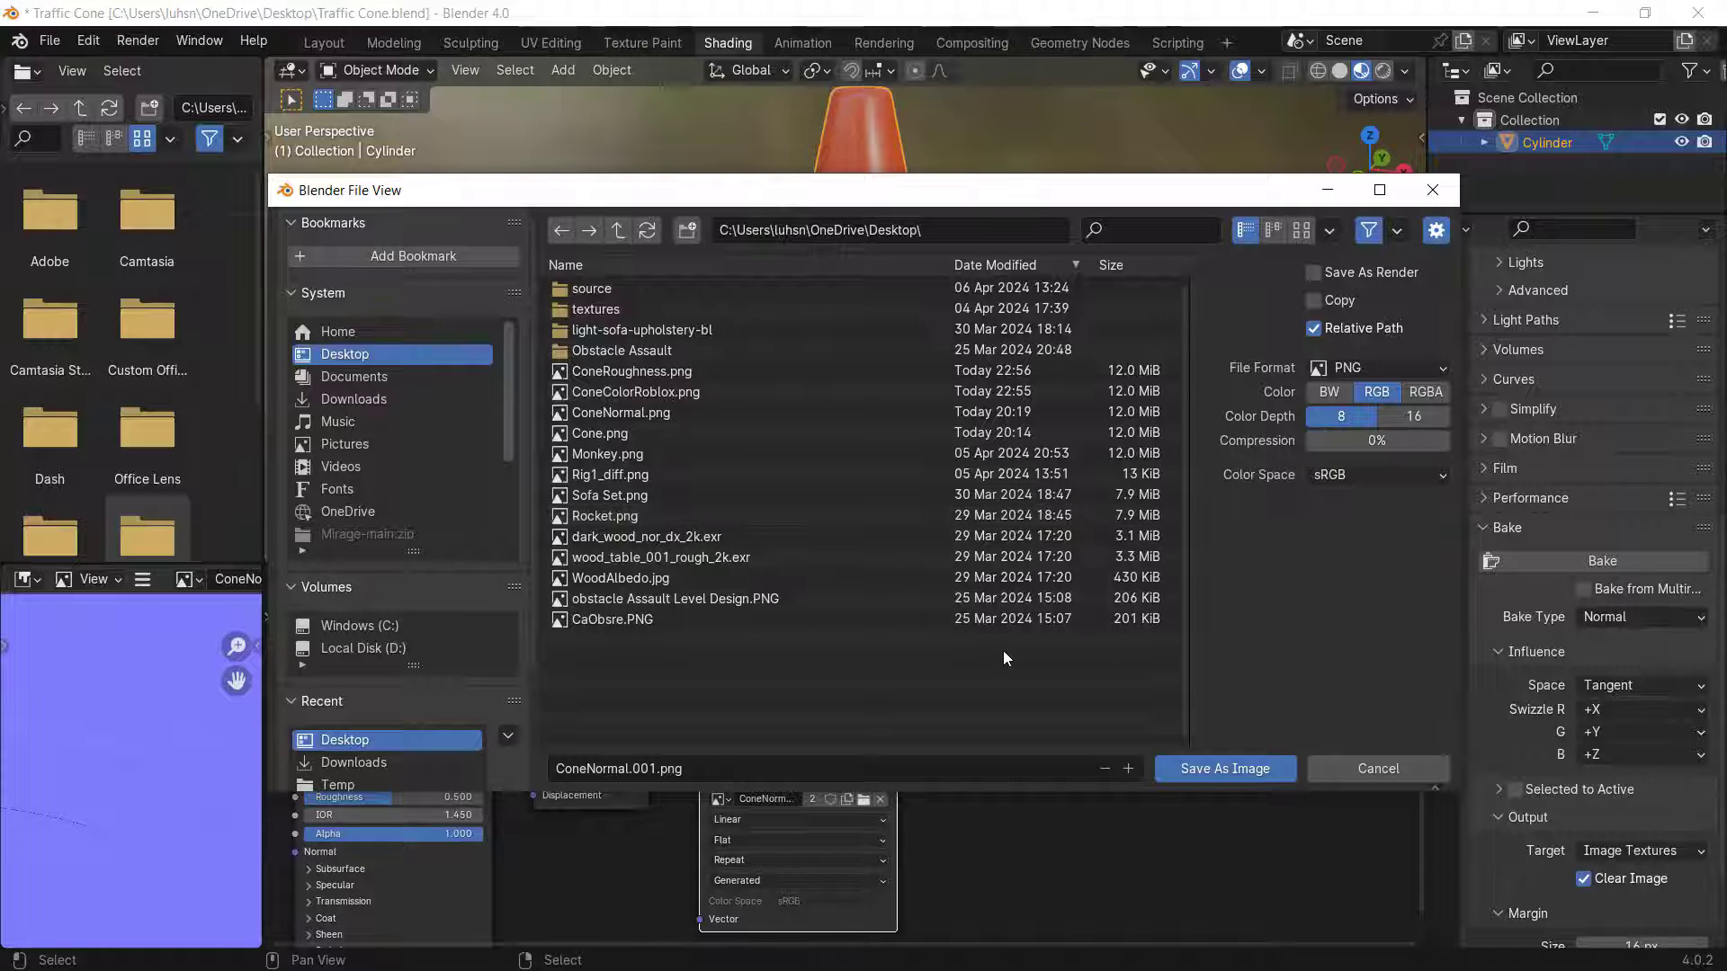
click(1243, 766)
- Set Metallic to 1.000 on the Principled BSDF of Material.004, the material of the cone's base
scroll(936, 841, down, 3)
middle_drag(899, 797, 966, 786)
scroll(986, 693, up, 3)
scroll(619, 642, down, 1)
scroll(618, 648, down, 3)
scroll(1170, 754, up, 2)
scroll(963, 788, up, 3)
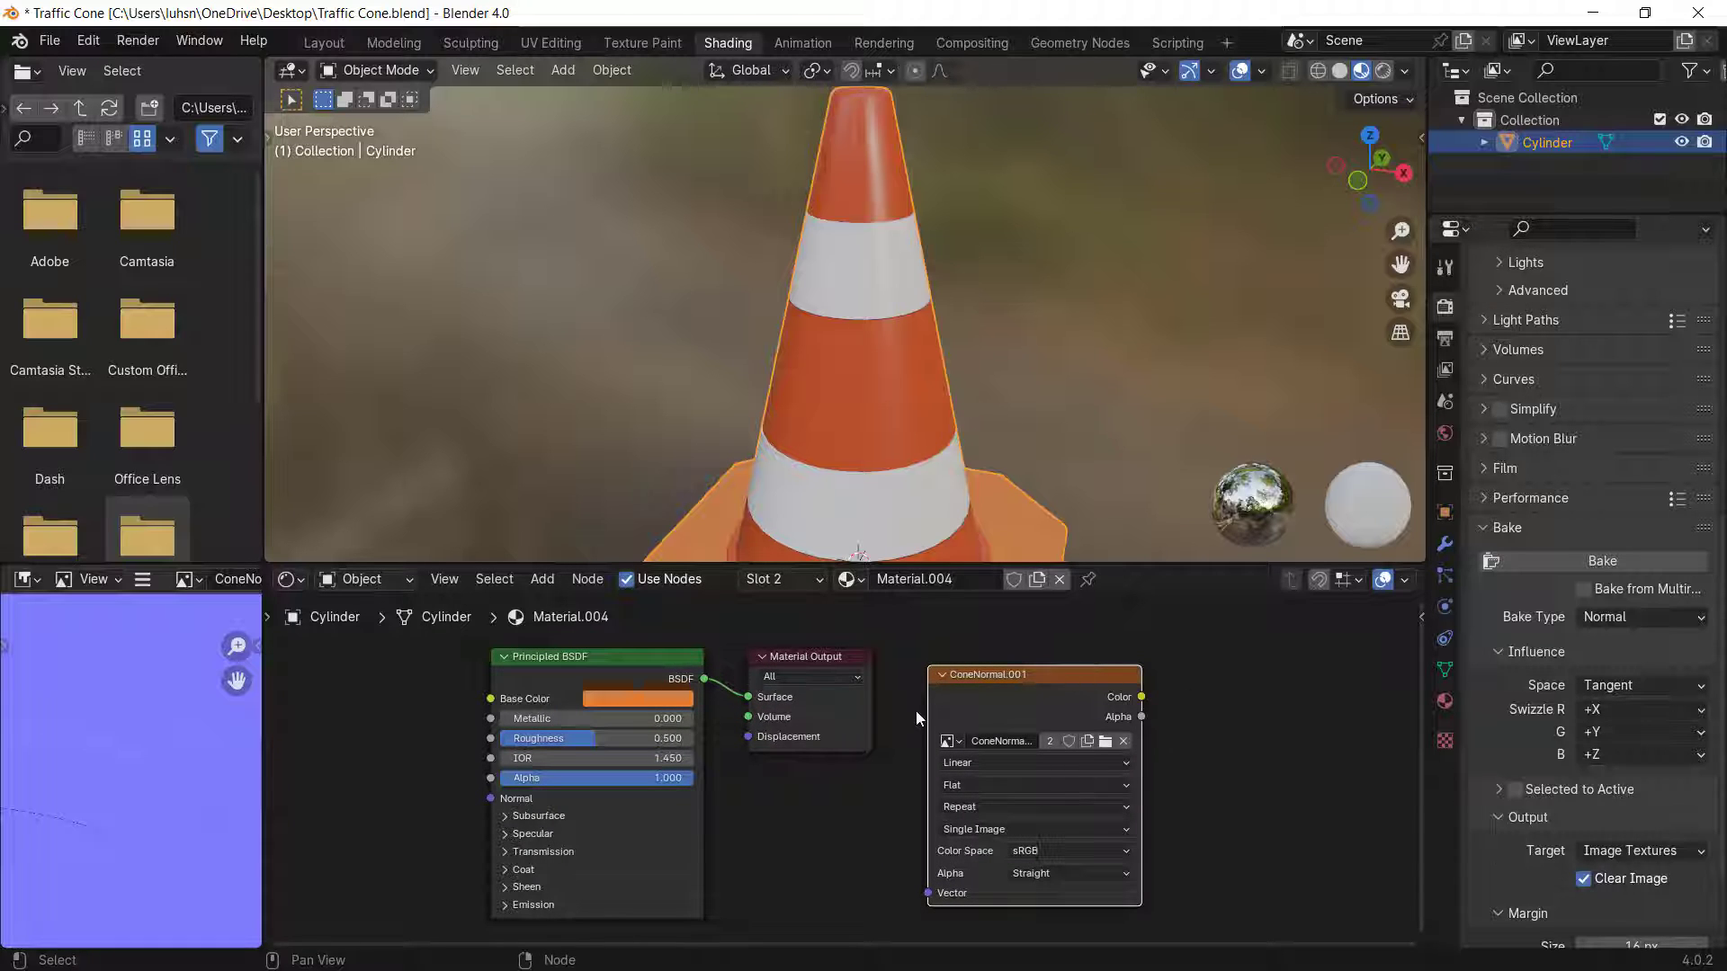
middle_drag(916, 763, 970, 747)
scroll(730, 828, up, 3)
middle_drag(731, 827, 1143, 967)
middle_drag(1087, 550, 1077, 558)
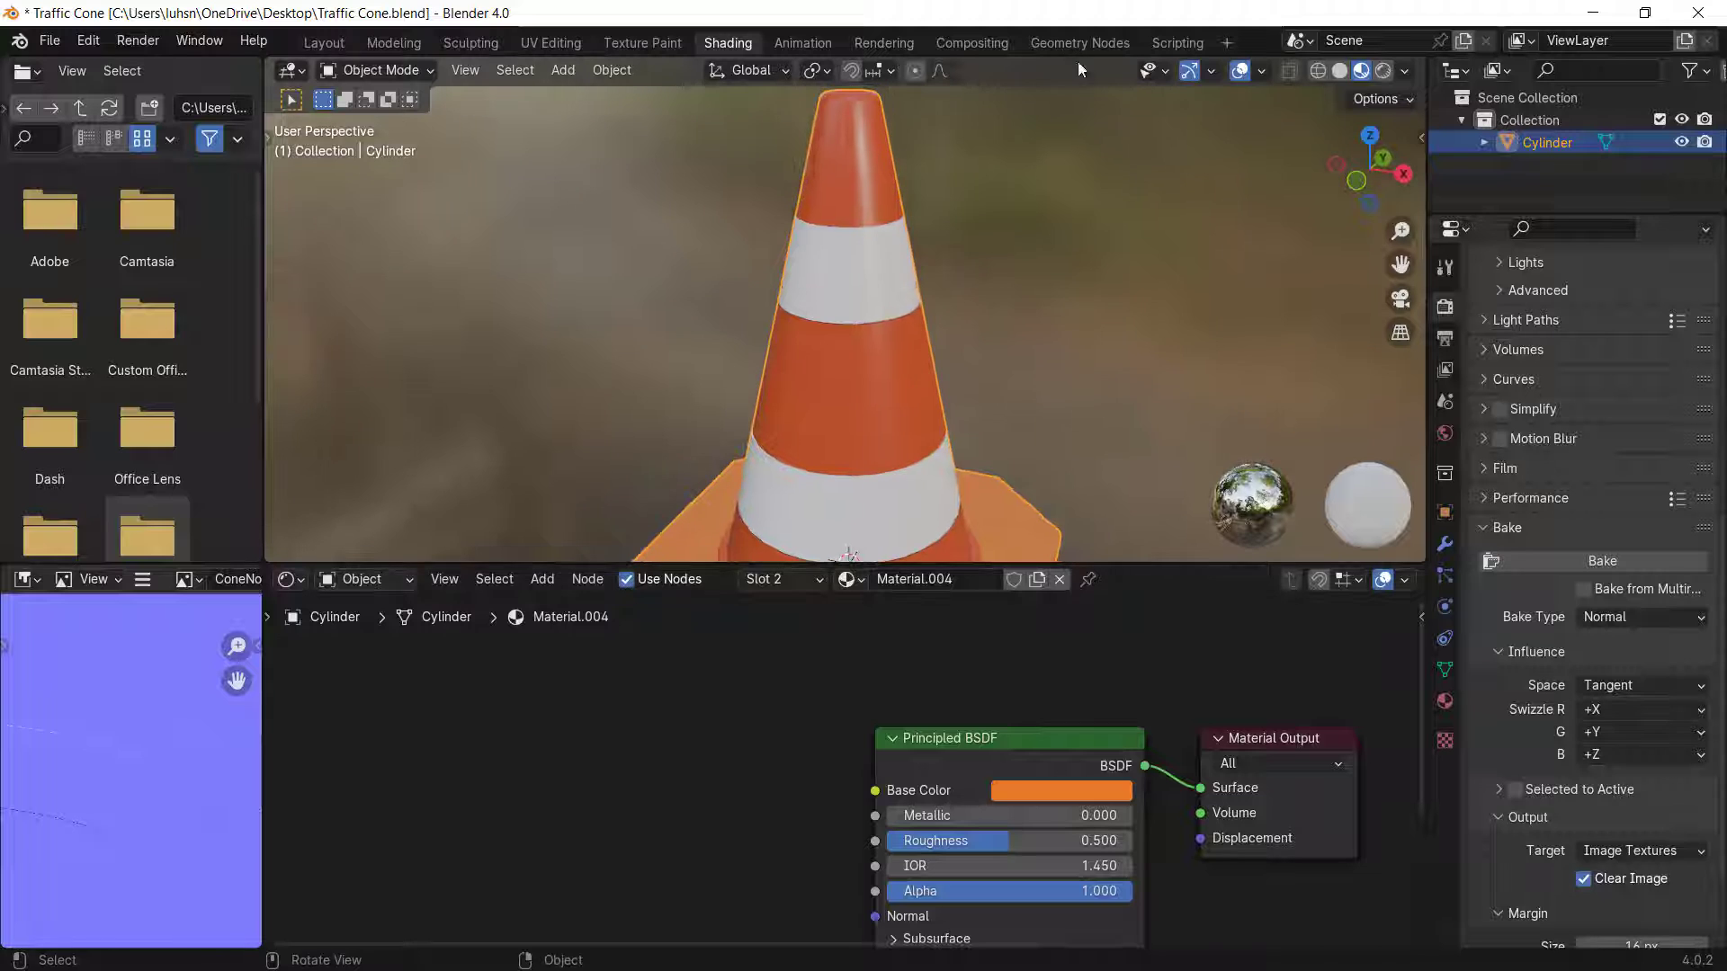
scroll(1084, 315, down, 3)
scroll(1090, 828, up, 2)
middle_drag(931, 804, 741, 683)
drag(746, 716, 1088, 716)
- Review the available bake types and set the bake type to Glossy with only the colour contribution enabled
click(1642, 617)
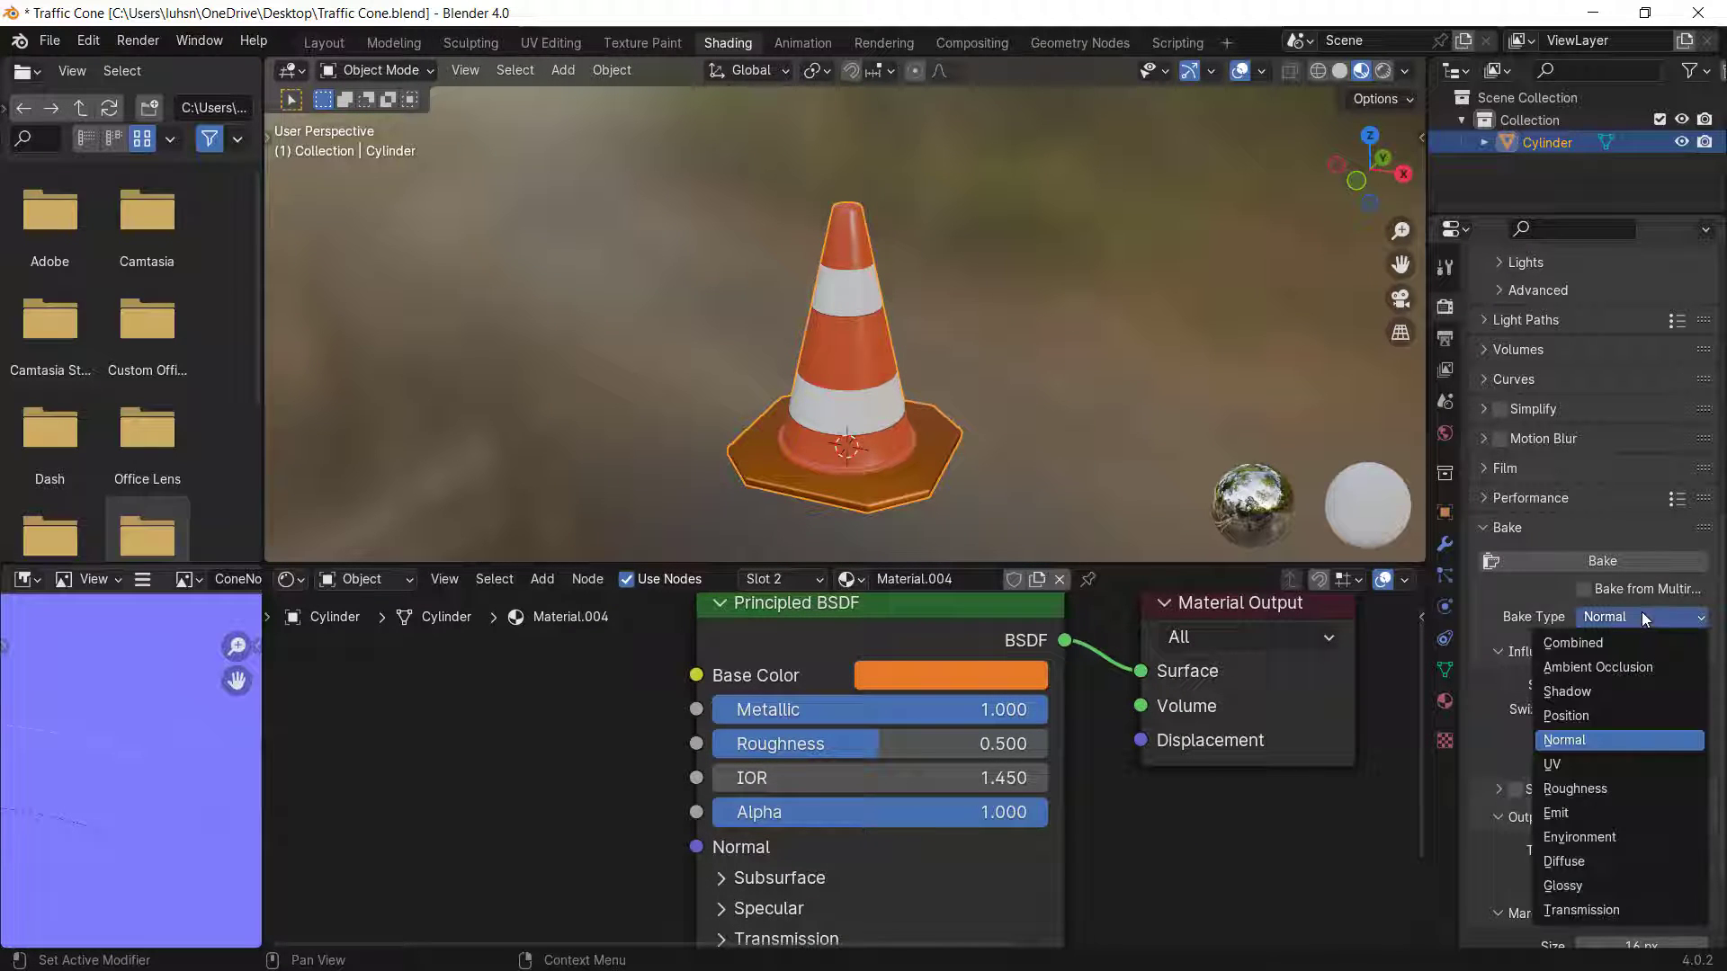
click(1599, 741)
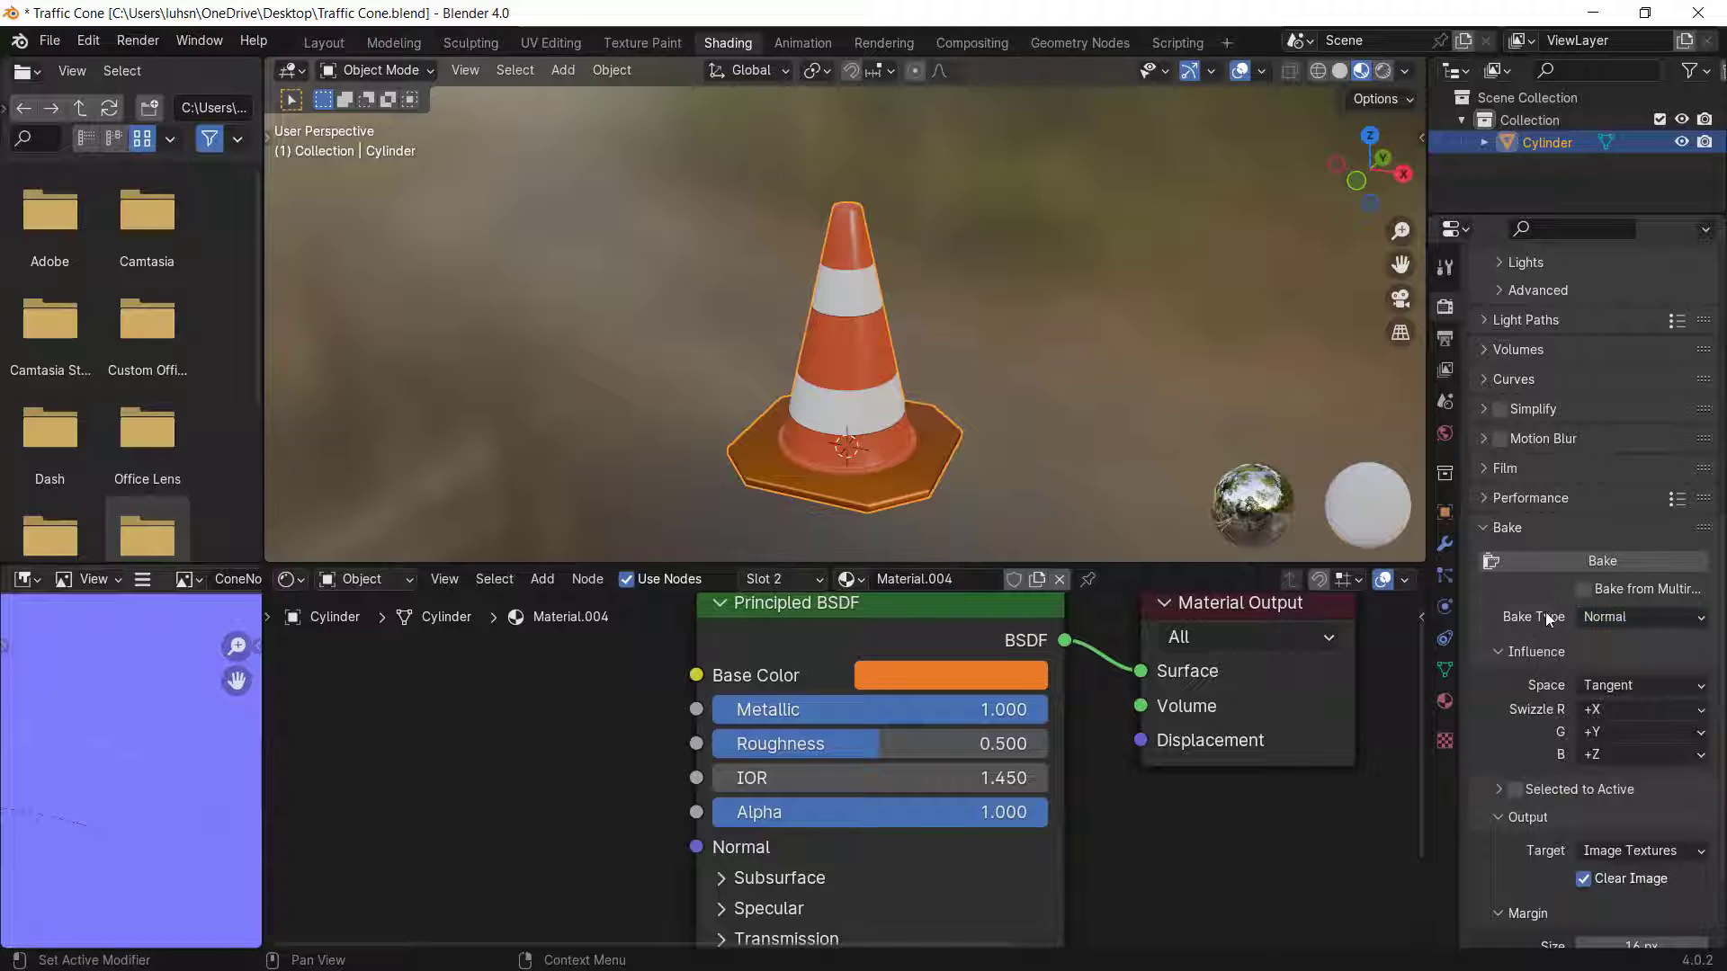
click(1644, 615)
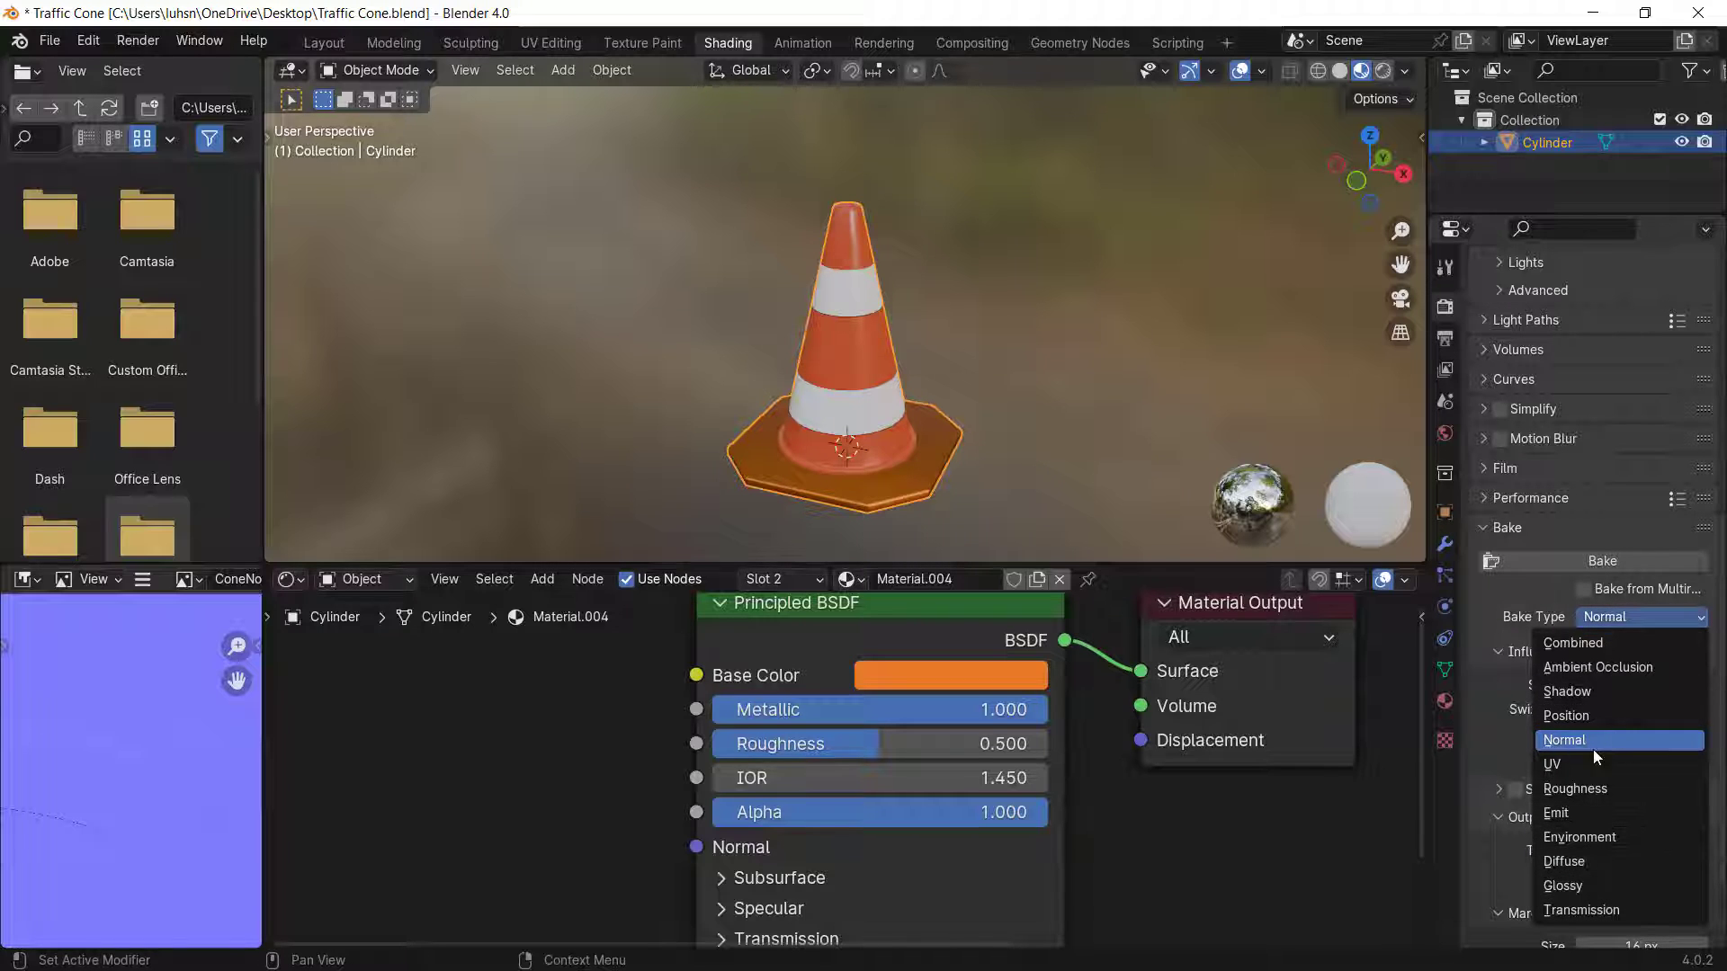
click(1579, 887)
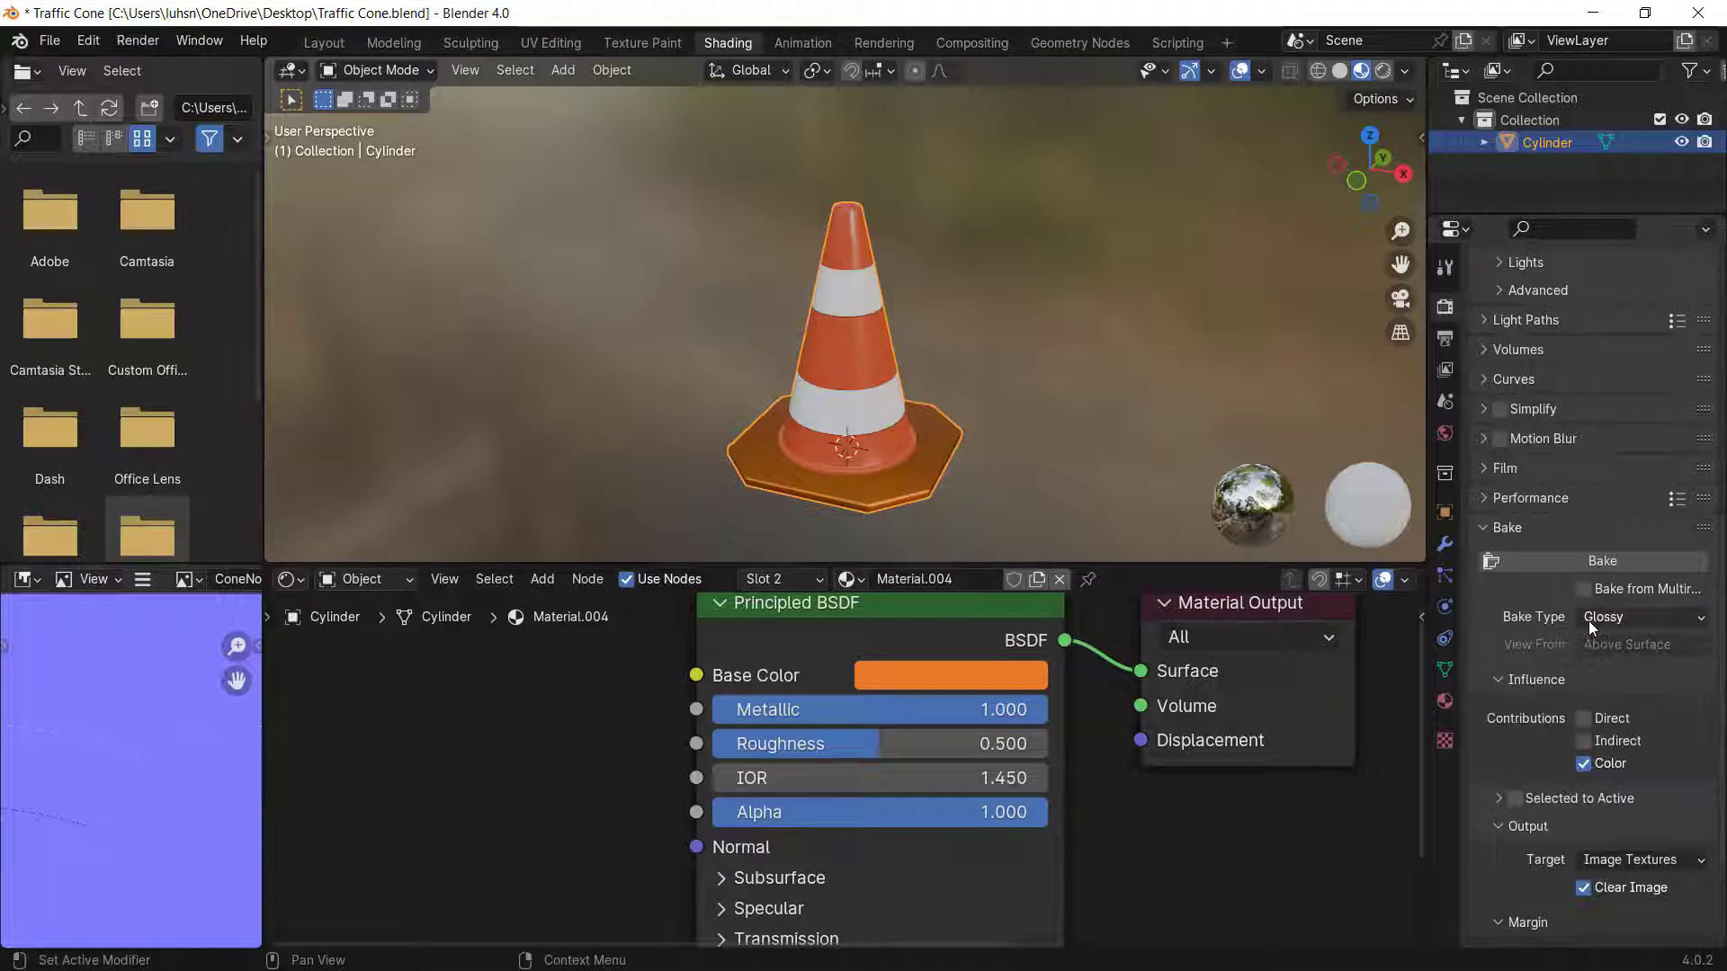
scroll(1171, 745, down, 2)
middle_drag(1171, 744, 981, 743)
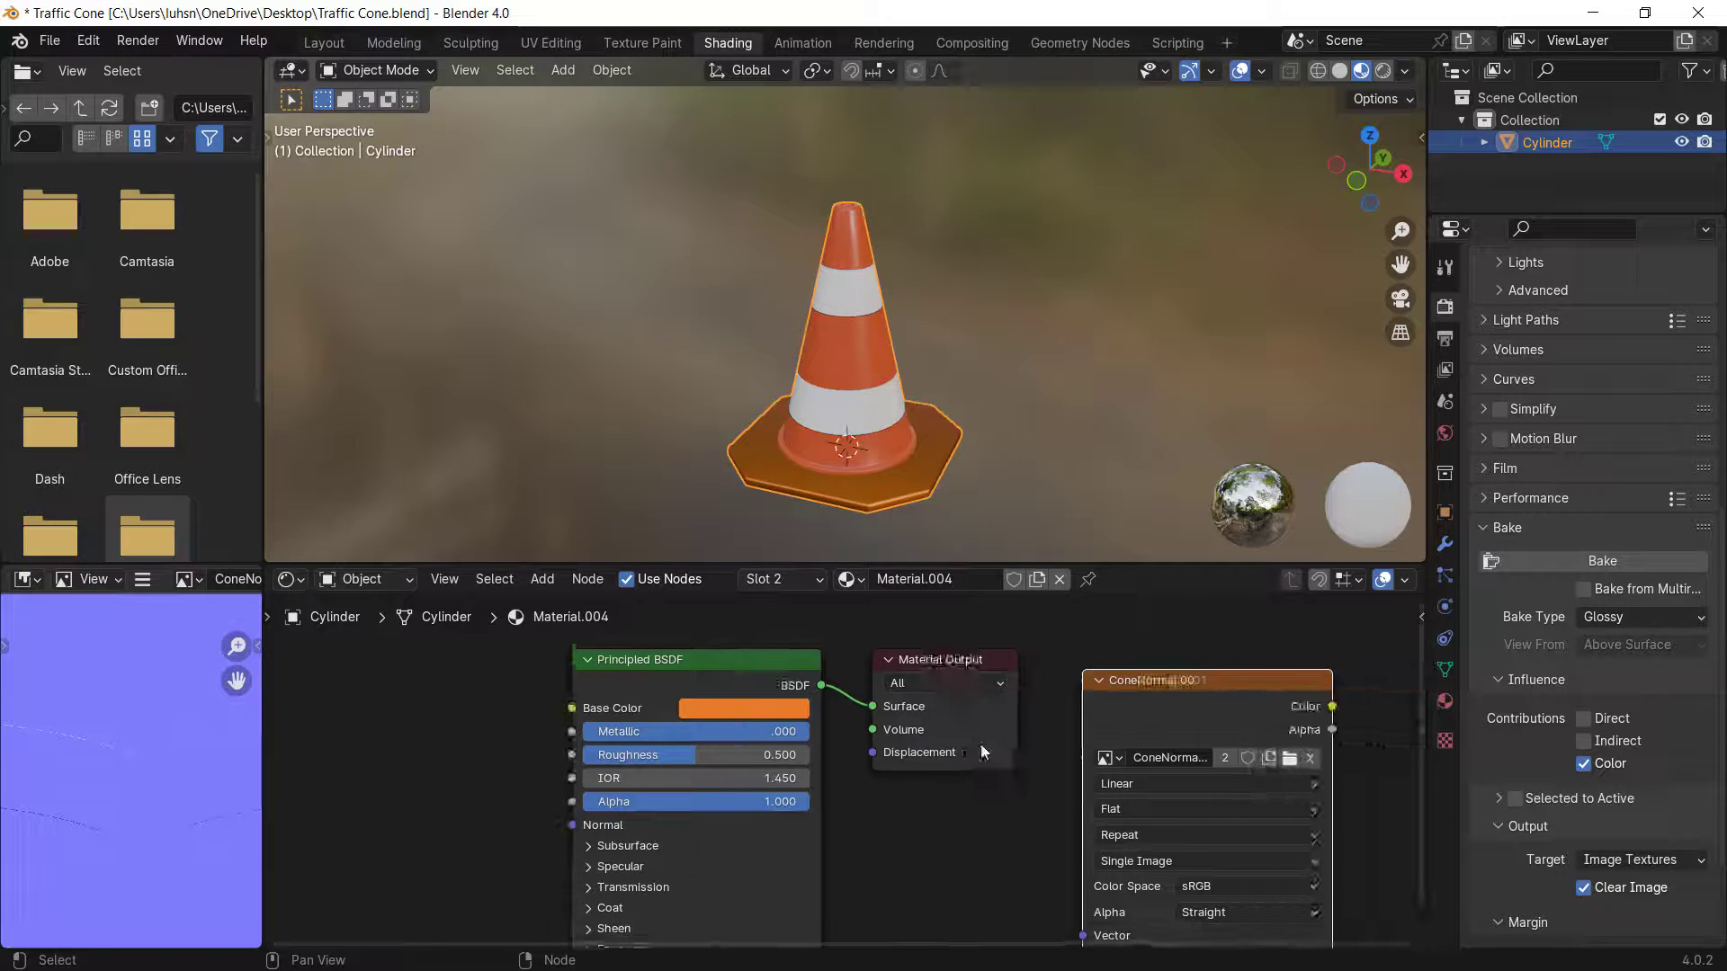
click(1615, 615)
- Return Metallic to 0.000 on Material.004's Principled BSDF and check the base's look on the cone
scroll(854, 796, down, 4)
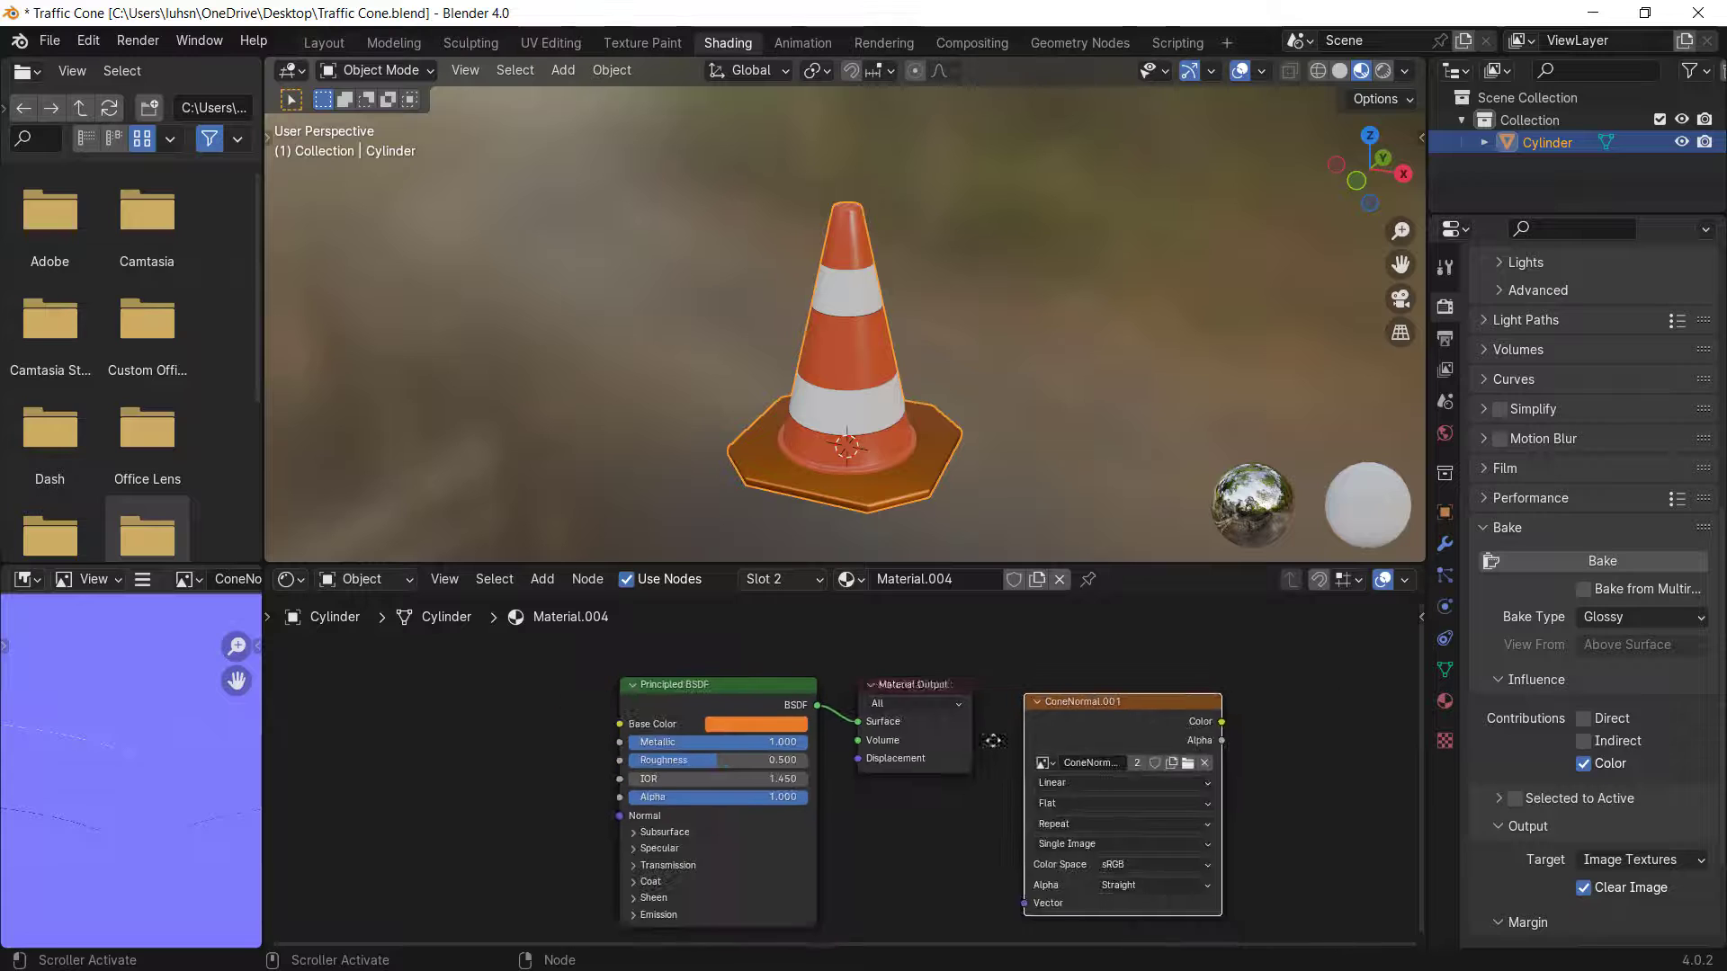
middle_drag(1017, 732, 793, 713)
scroll(794, 712, up, 3)
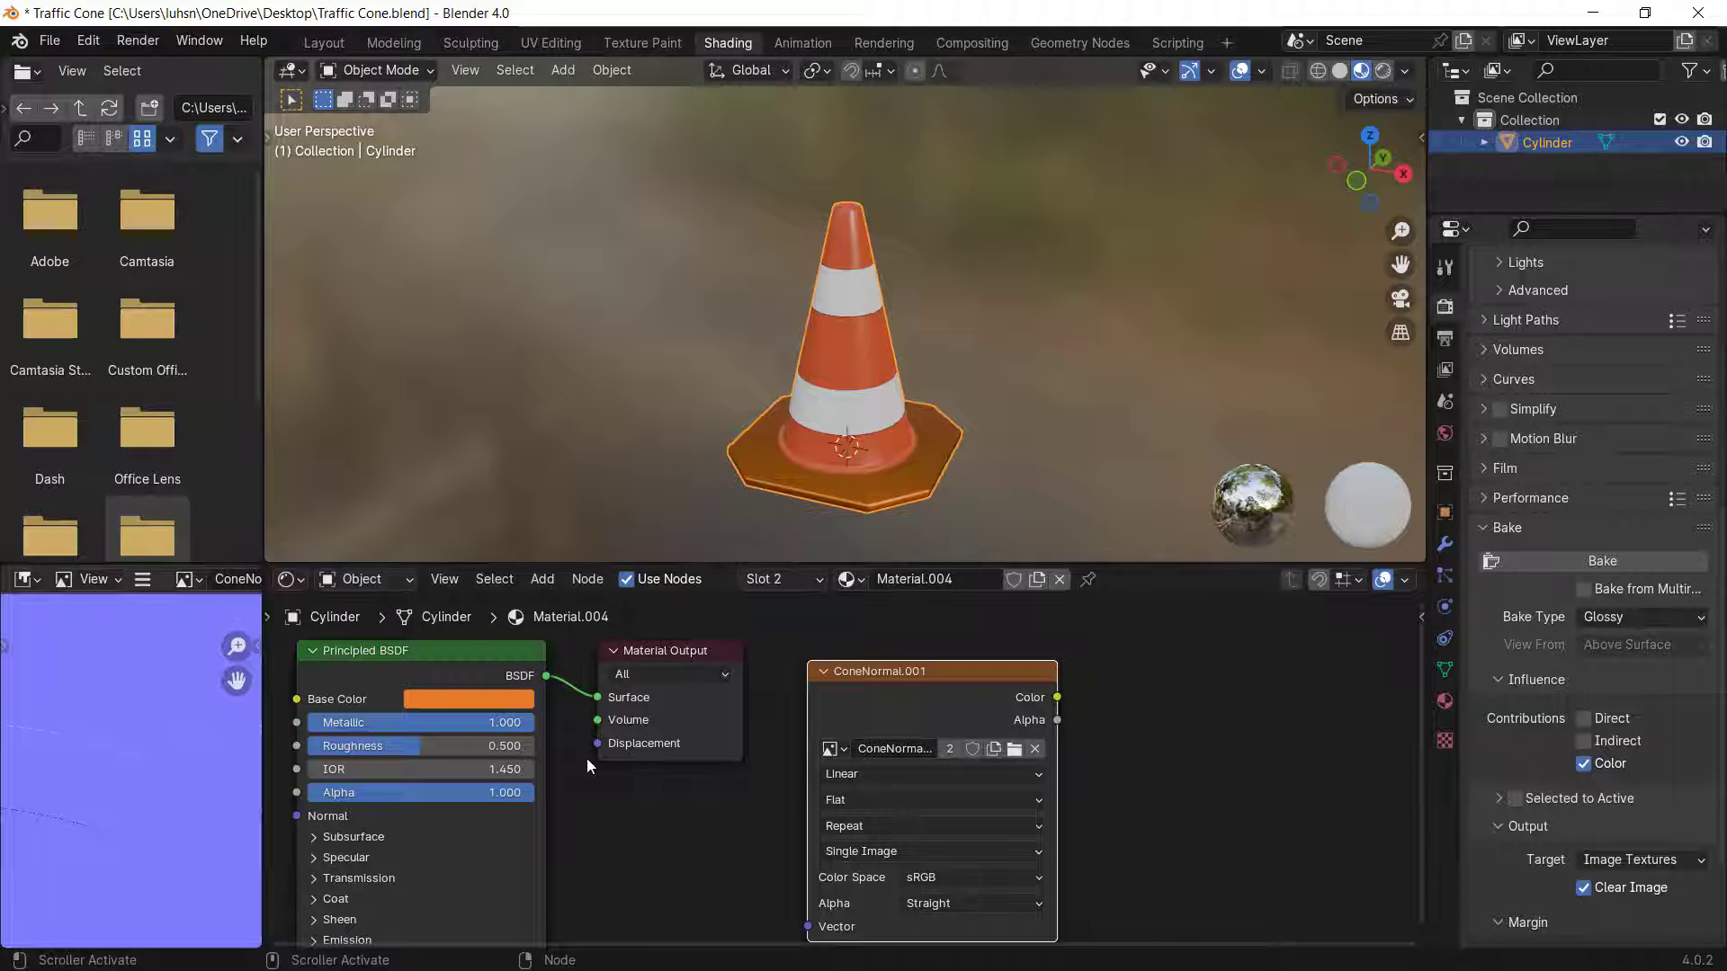
scroll(878, 630, up, 2)
scroll(876, 624, down, 1)
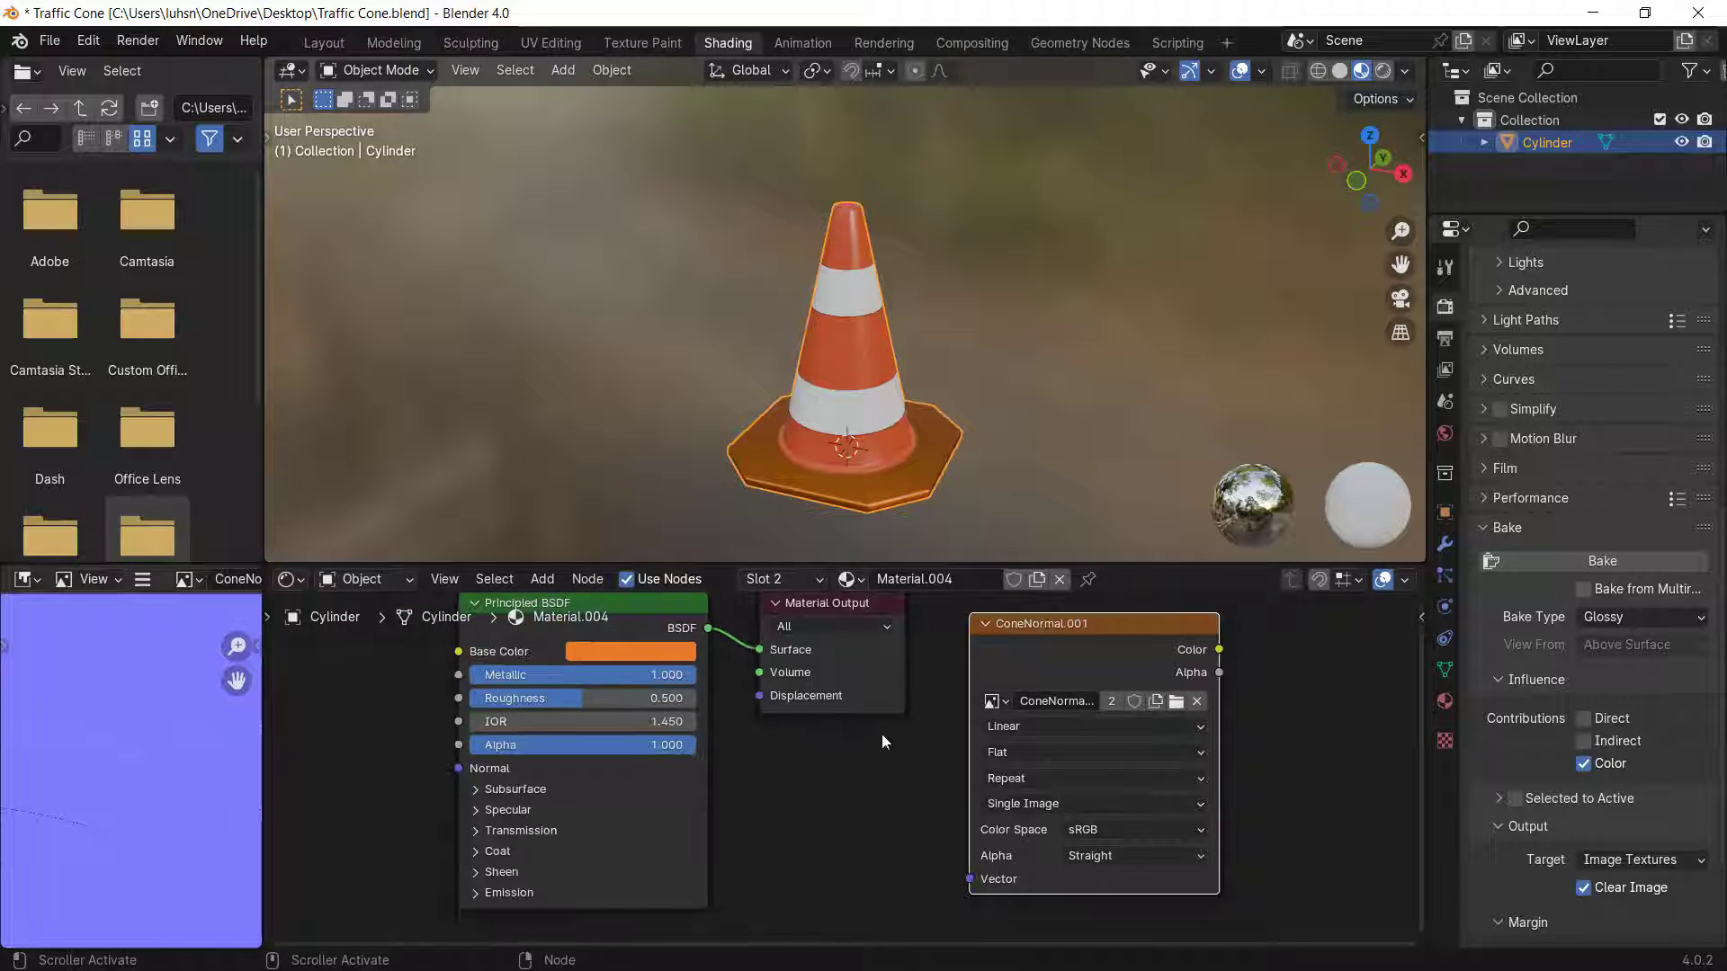
drag(581, 675, 392, 656)
middle_drag(862, 378, 831, 366)
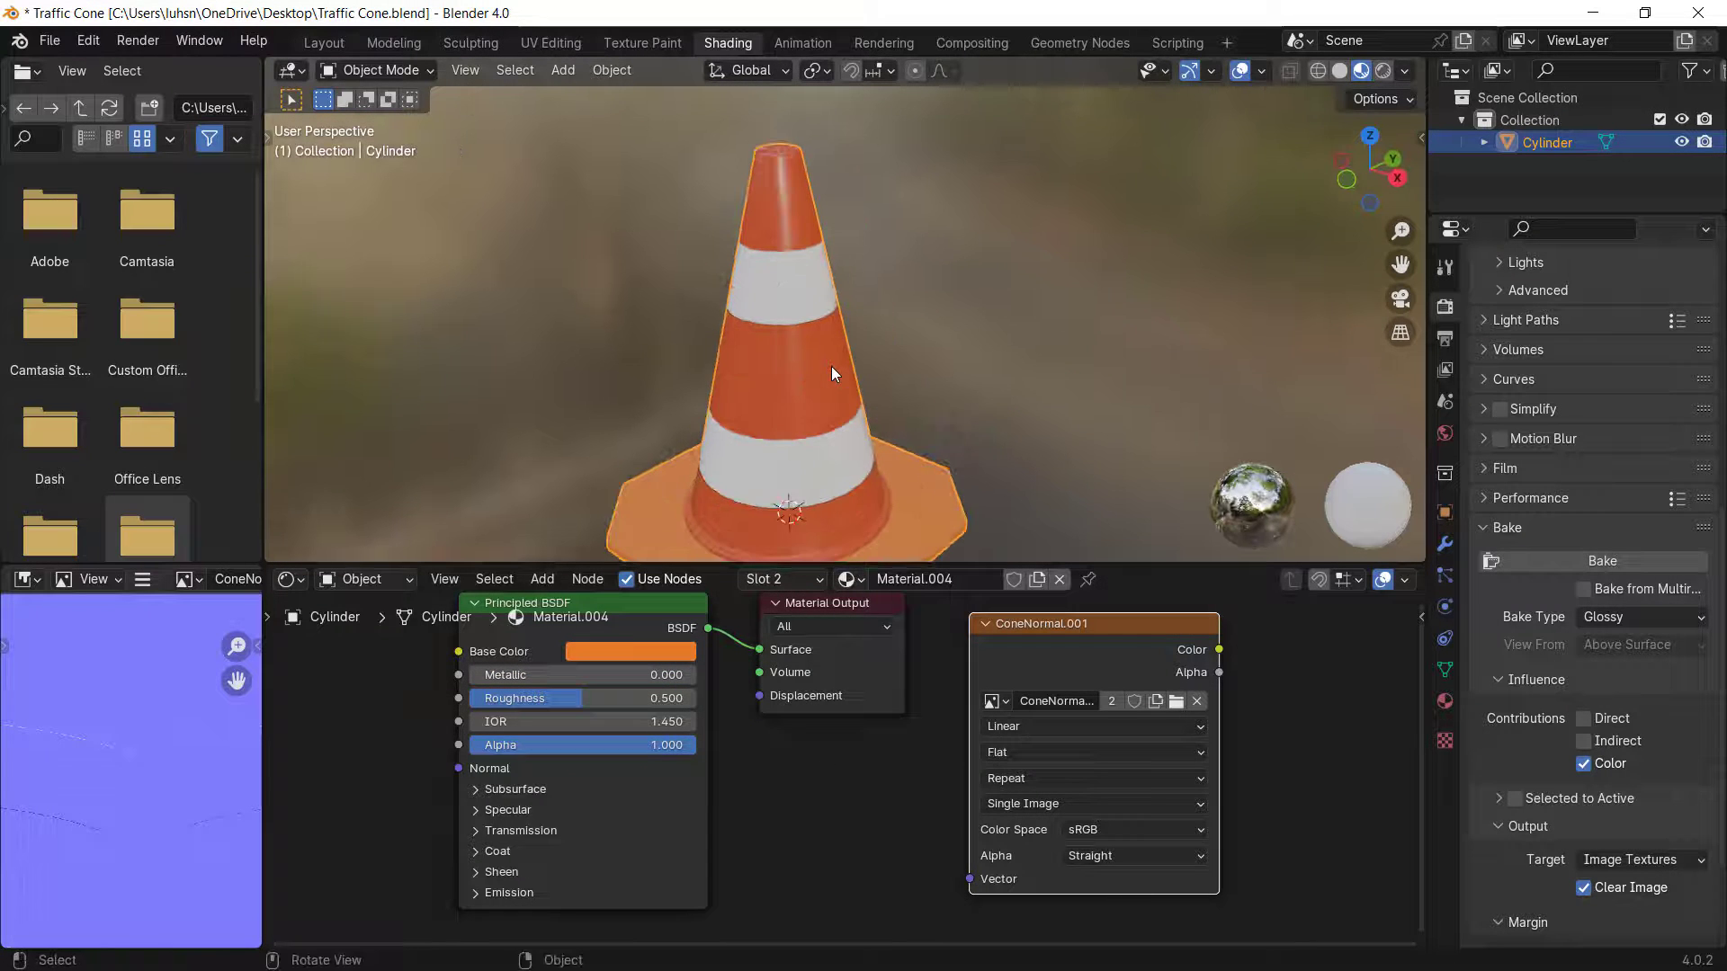
scroll(831, 365, down, 1)
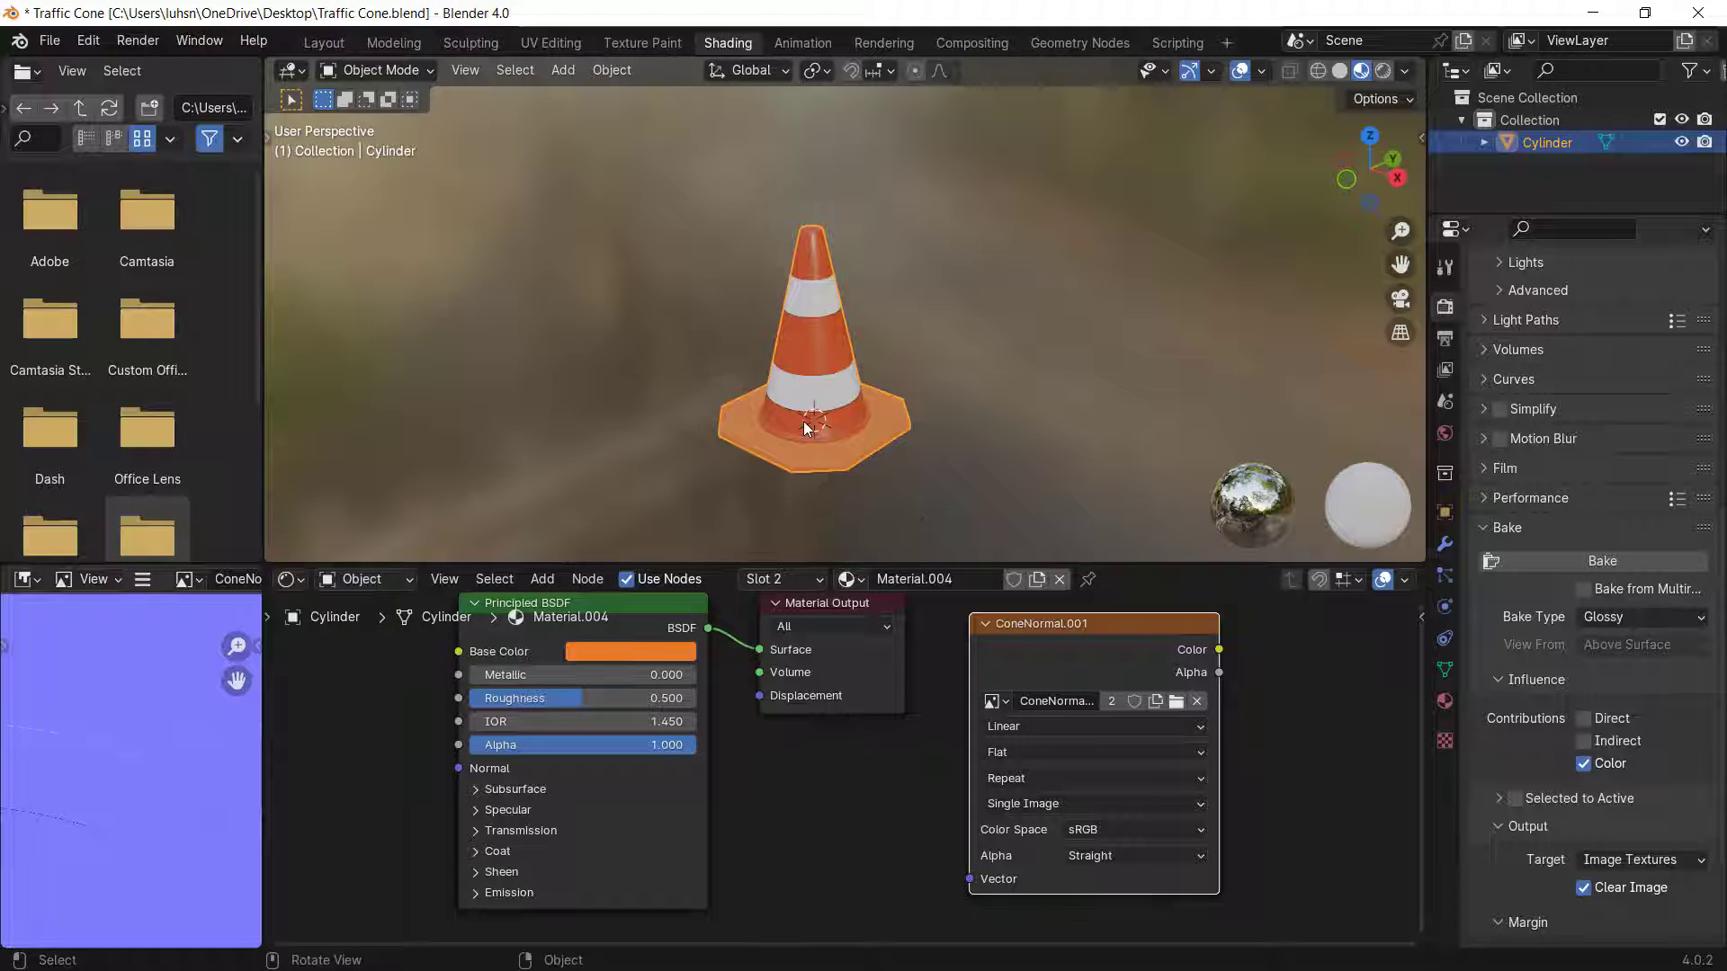
- Export the cone to the Desktop as Traffic Cone ROblox.fbx, limited to selected objects
click(50, 41)
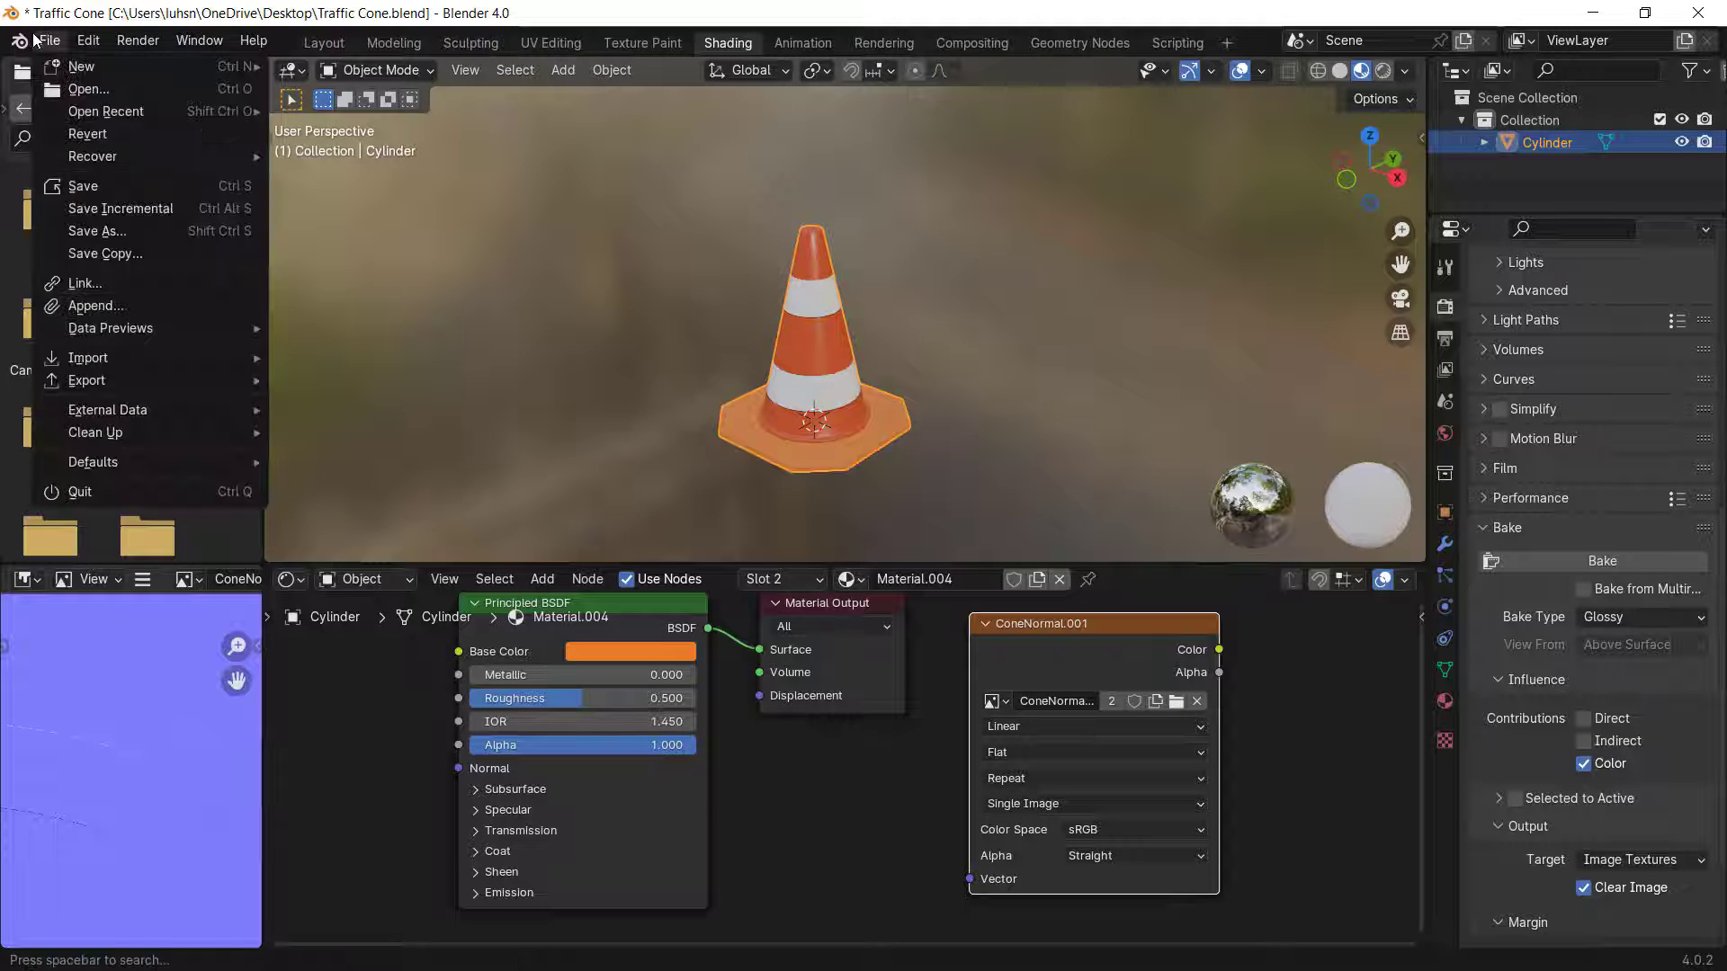
mouse_move(113, 385)
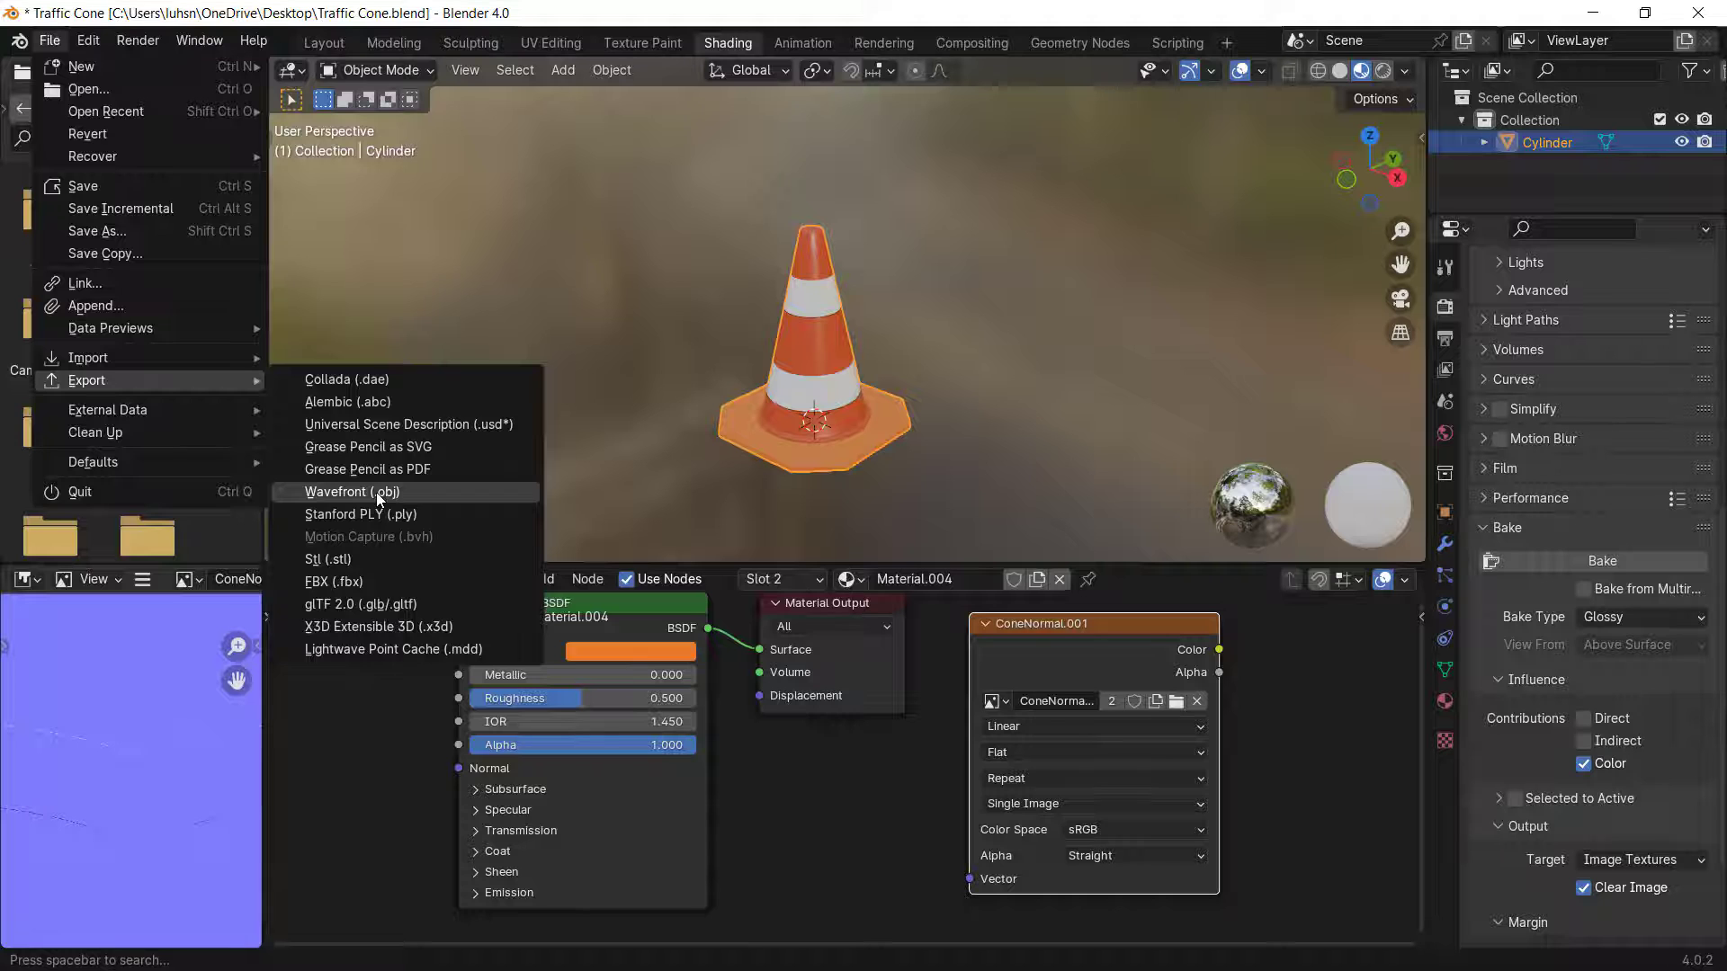
click(333, 585)
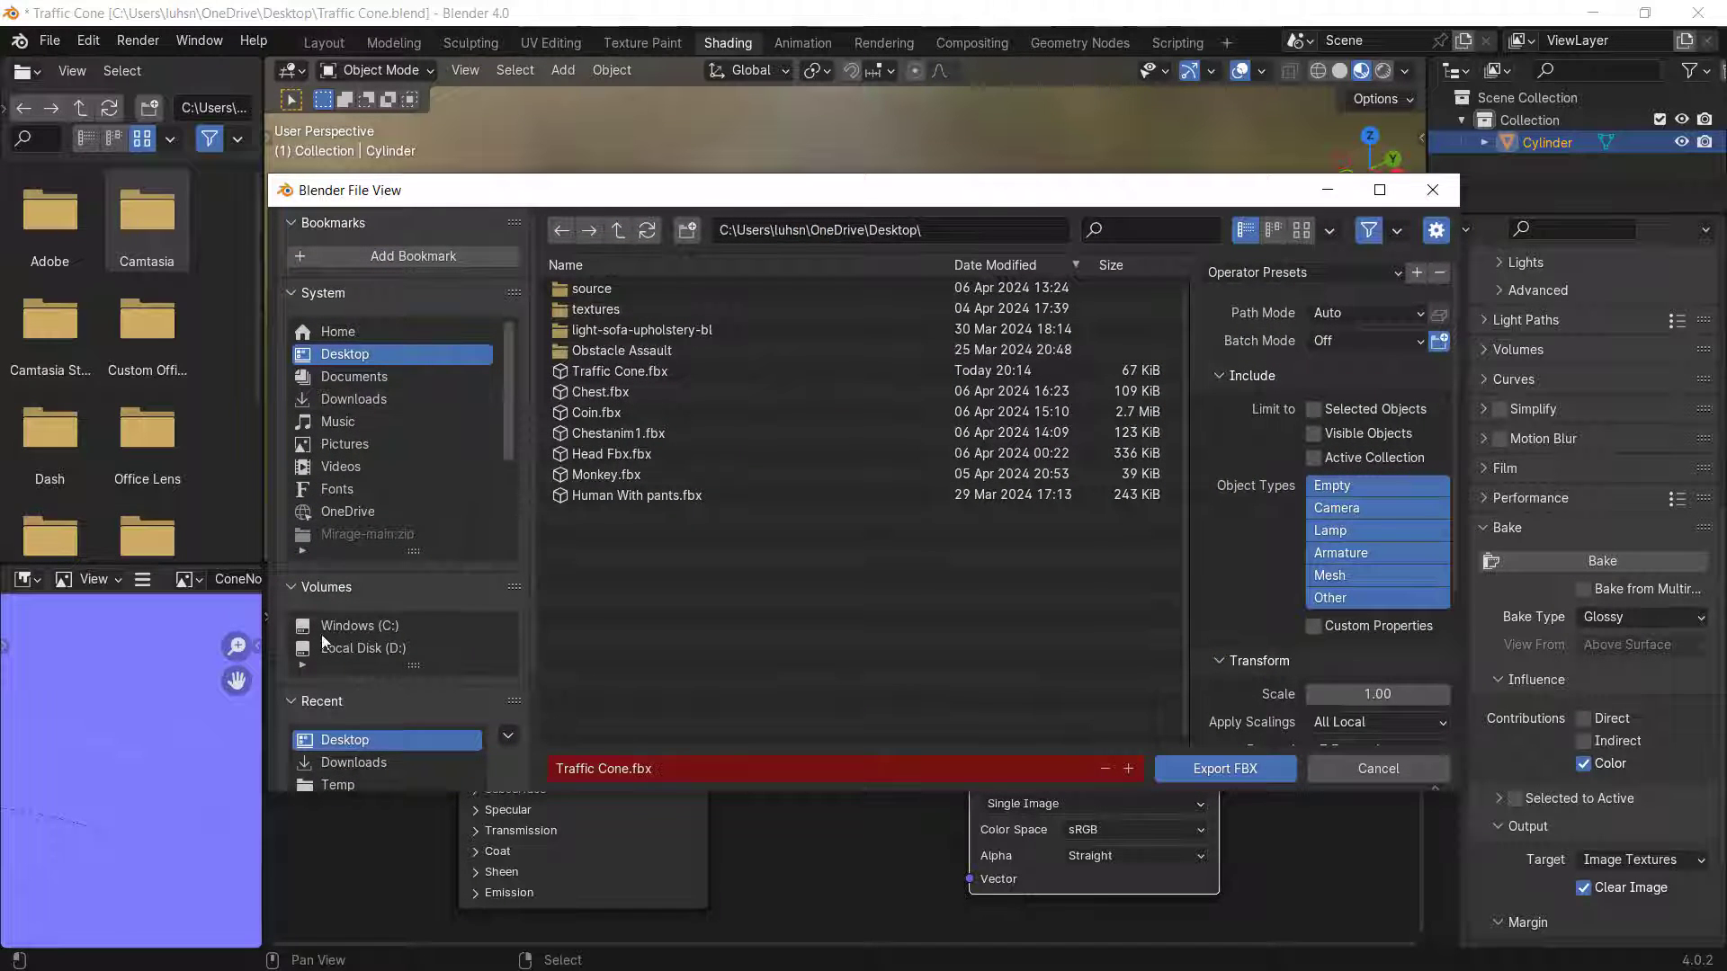
click(630, 768)
click(632, 768)
text(ROblox)
key(Return)
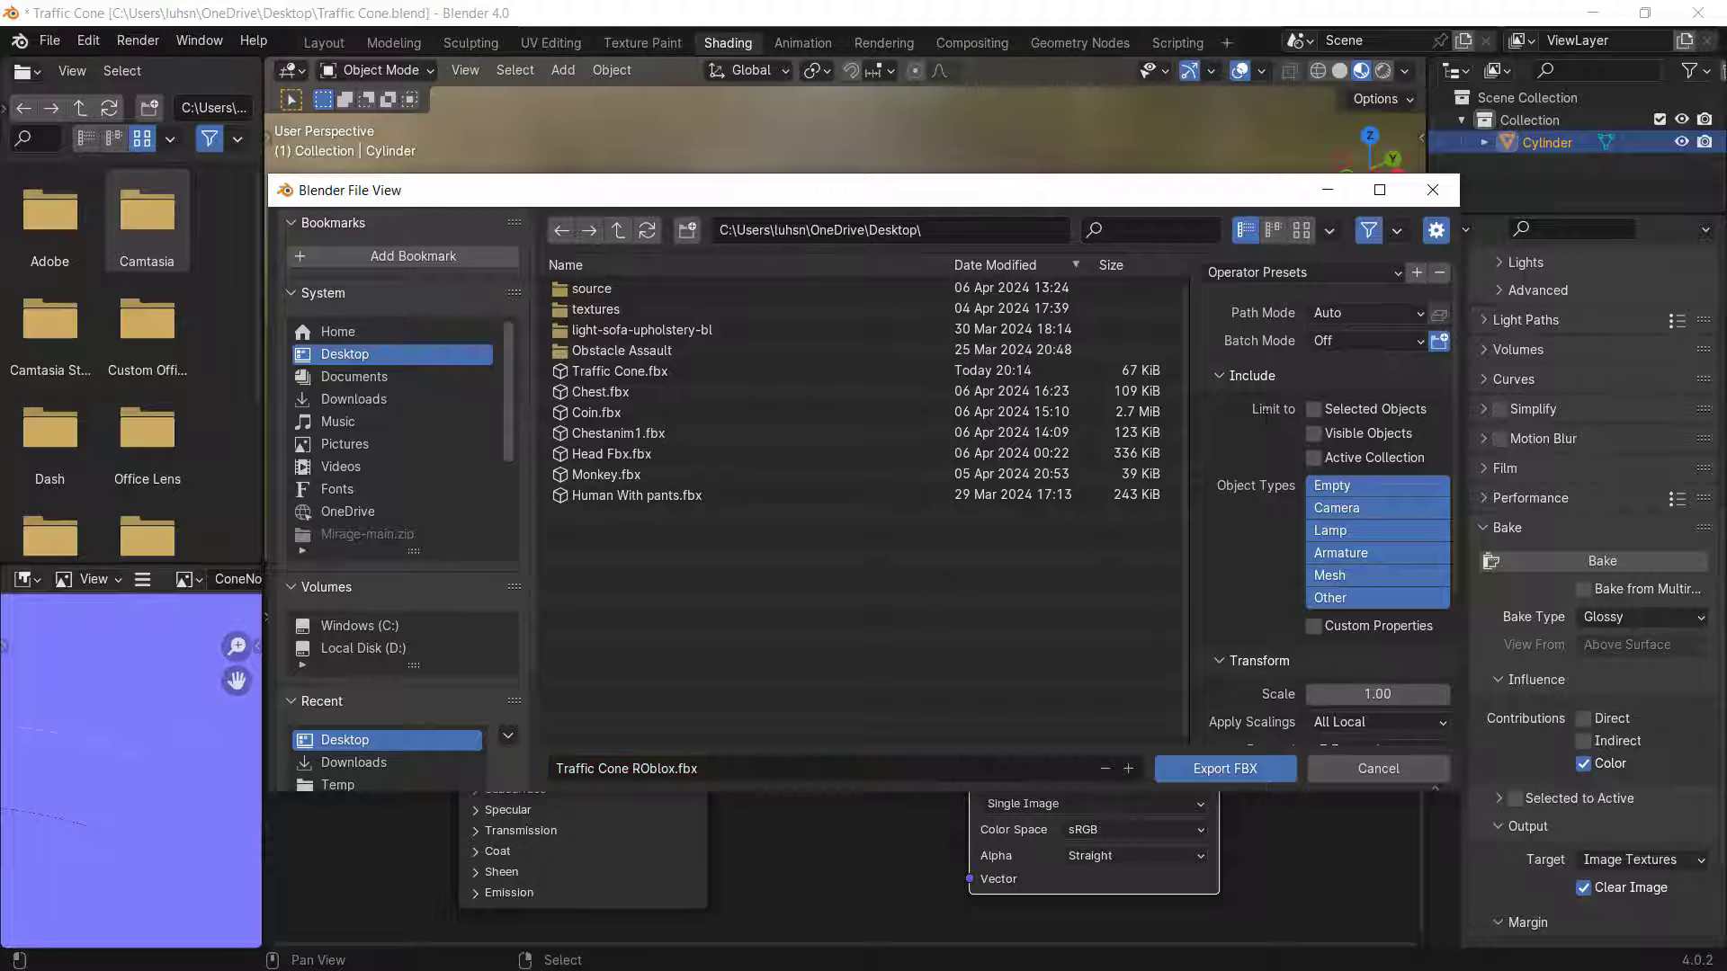
click(1317, 409)
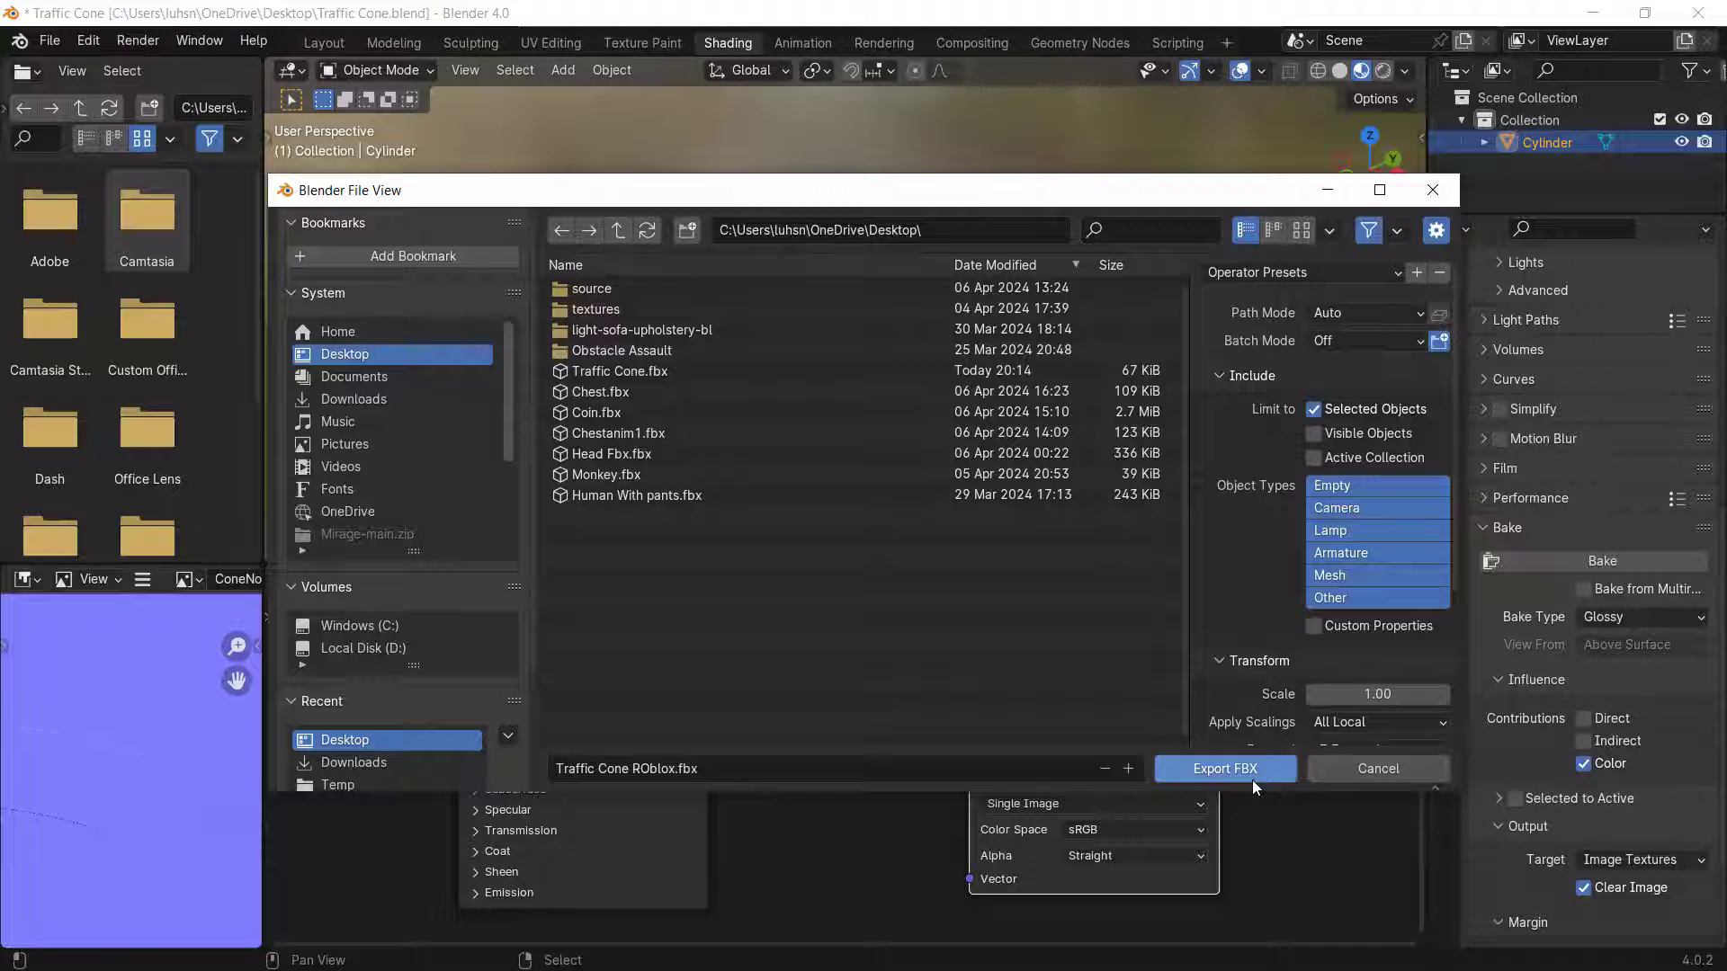
click(1173, 775)
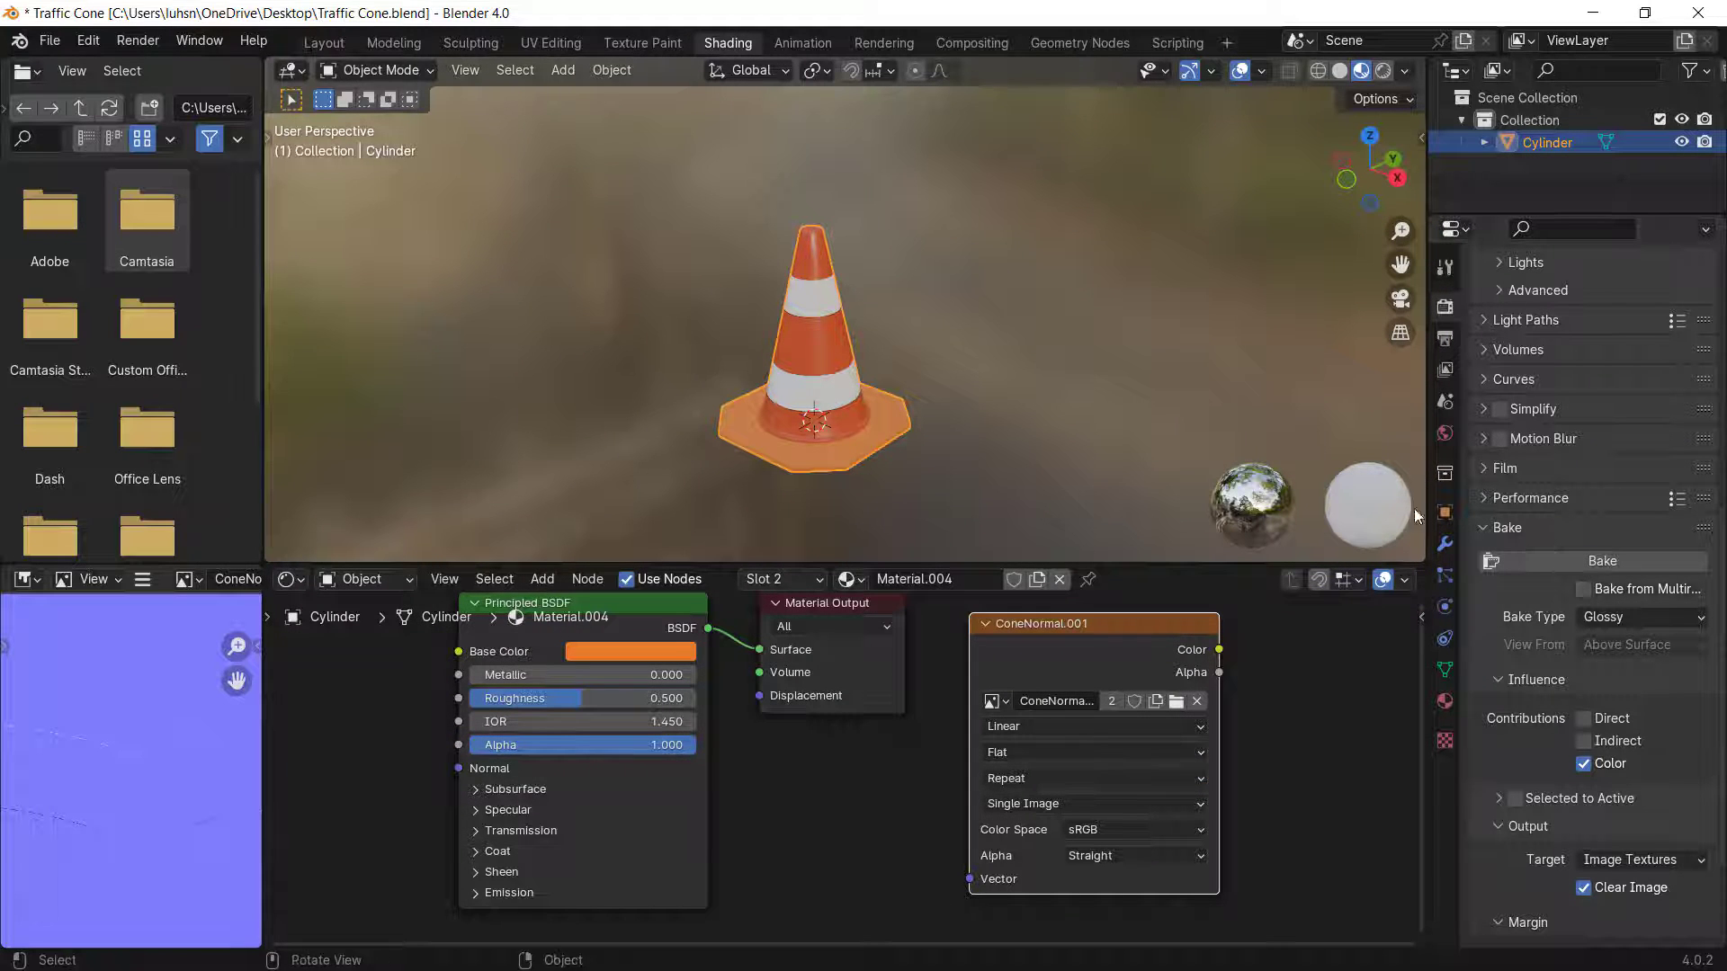
- Switch to the Traffic cone place in Roblox Studio and view the existing striped cone
key(super)
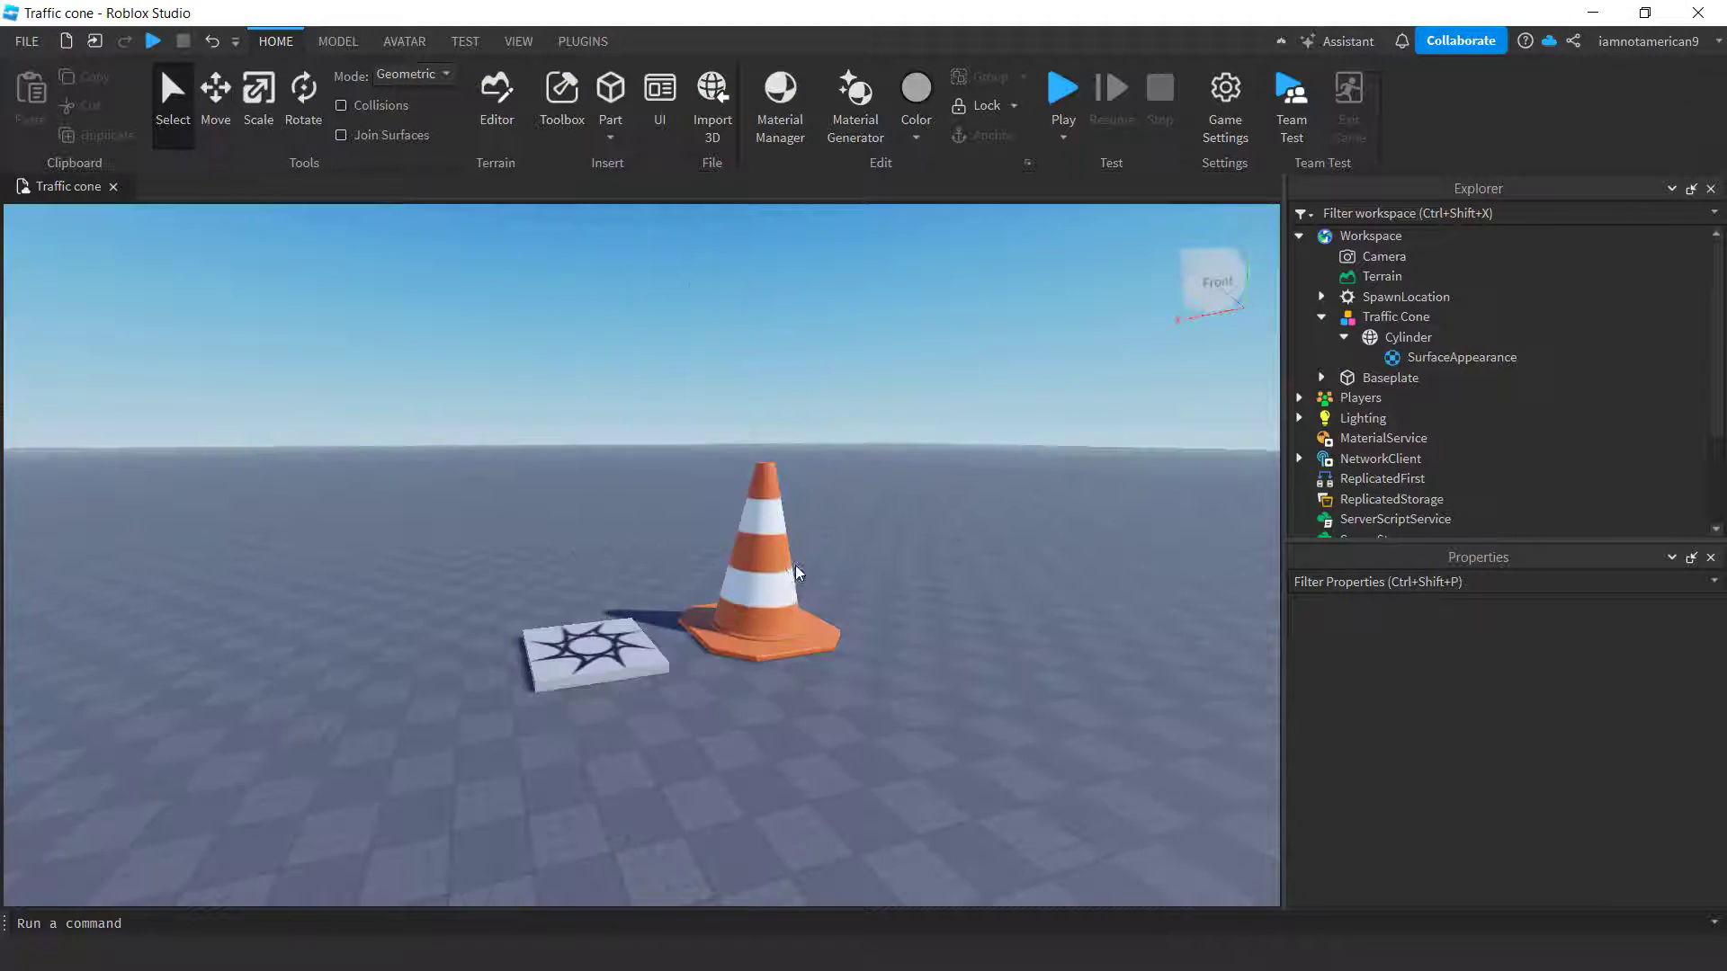
right_drag(796, 573, 797, 572)
scroll(797, 572, up, 2)
- Look at the Basic Info page of the game settings, close it and view the scene
click(1226, 94)
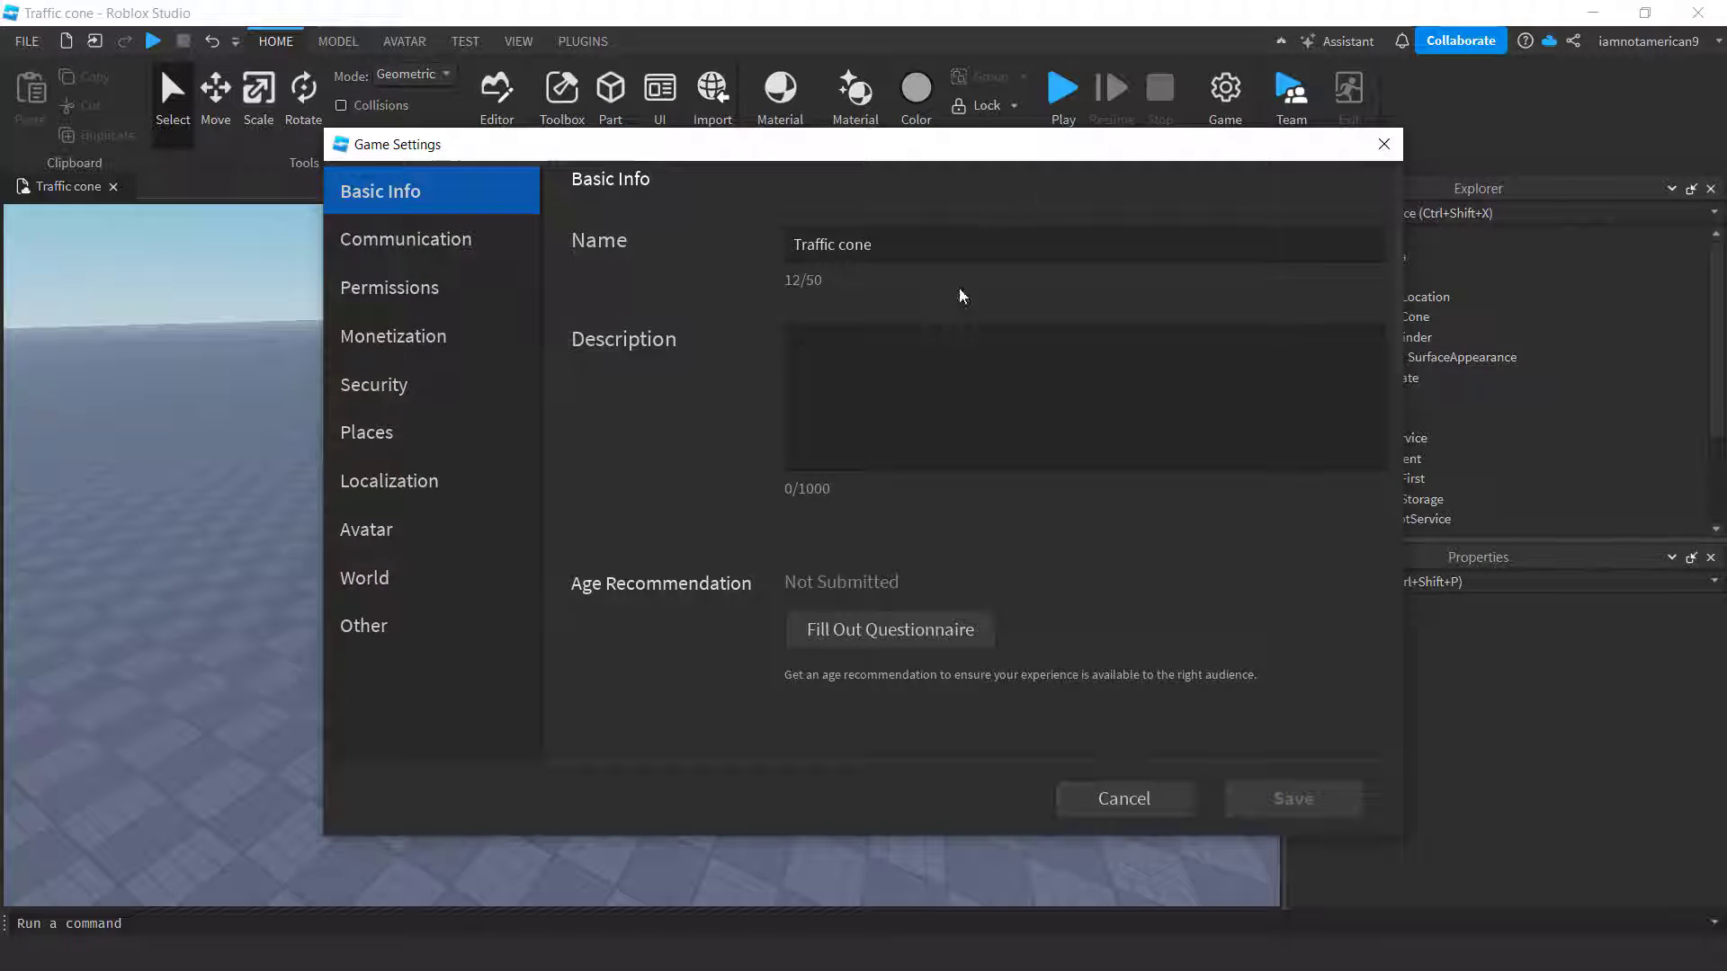
click(1383, 144)
right_drag(707, 586, 708, 585)
scroll(707, 586, down, 2)
scroll(707, 587, up, 2)
scroll(708, 586, down, 3)
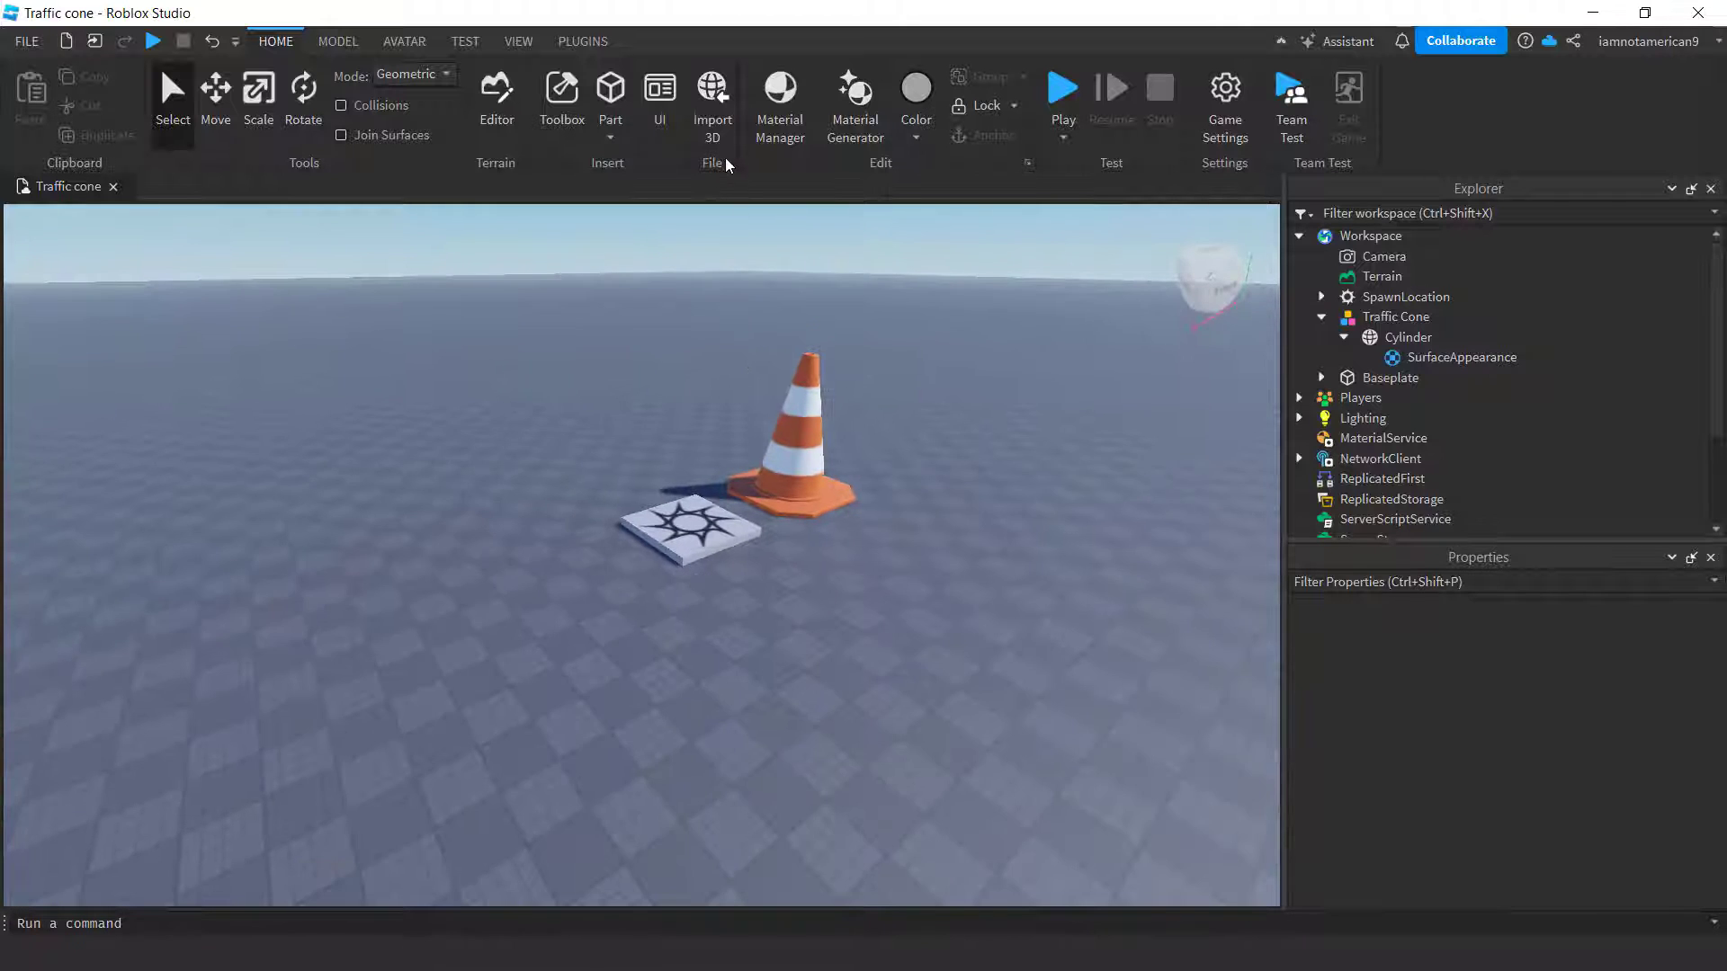
- Import Traffic Cone ROblox.fbx from the Desktop into the workspace with the Studio Default import settings
click(713, 98)
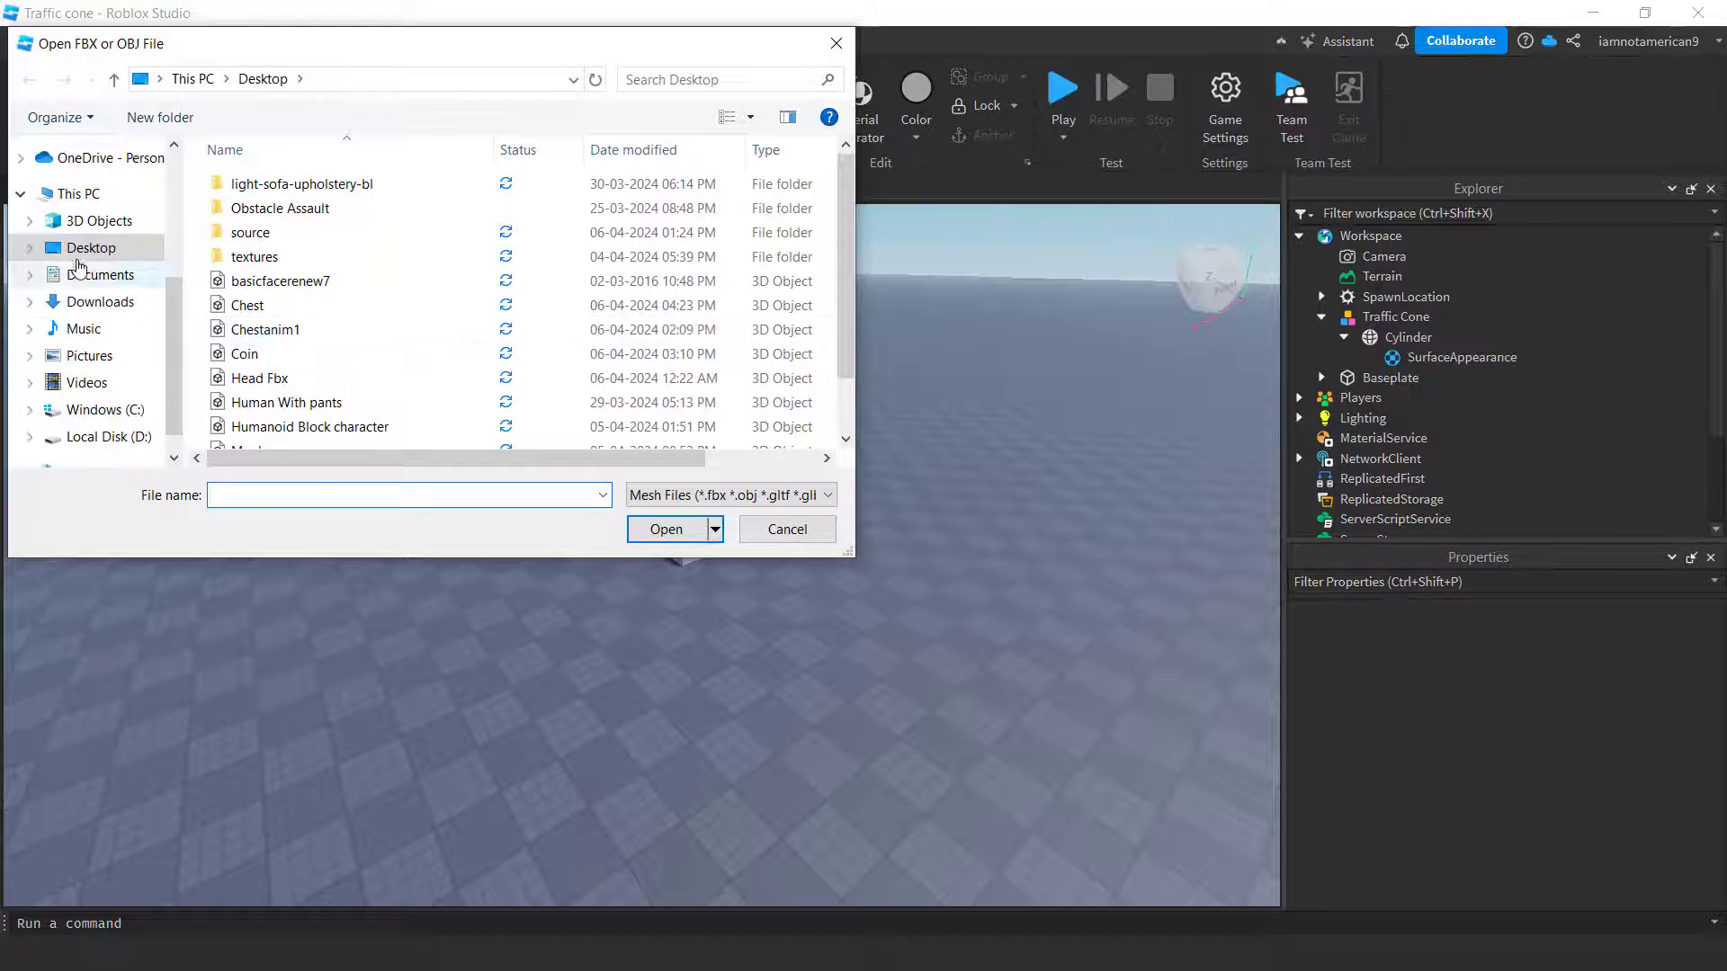
scroll(378, 333, down, 1)
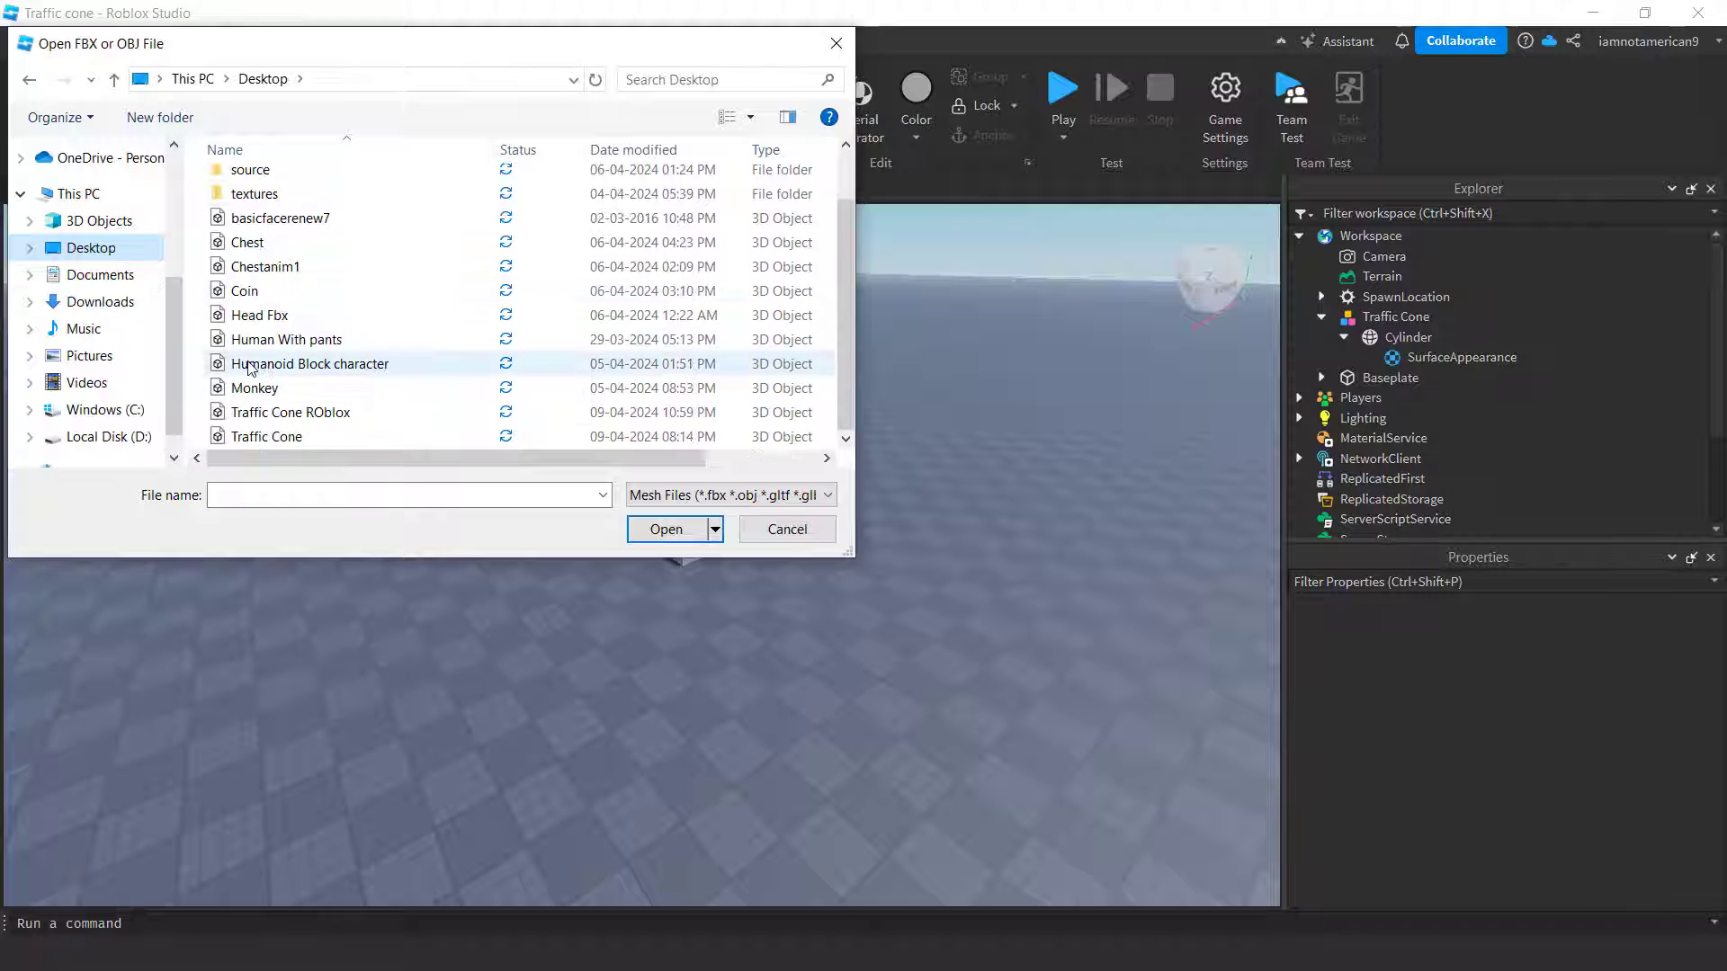
double_click(212, 413)
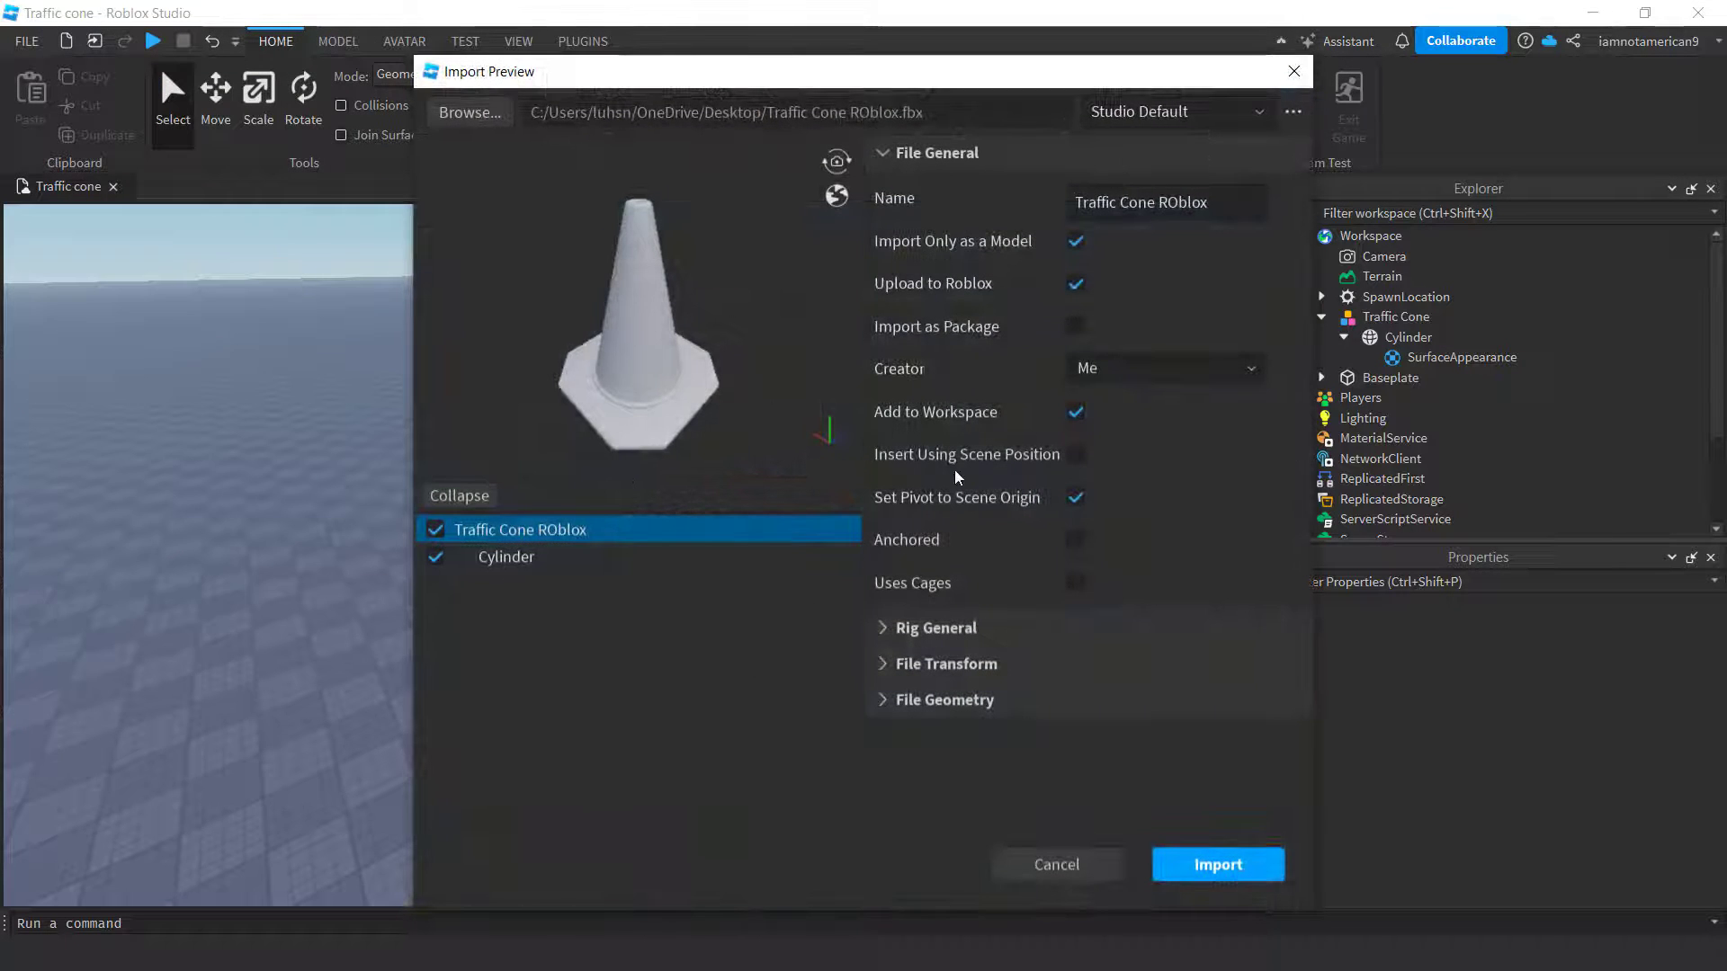
click(1208, 869)
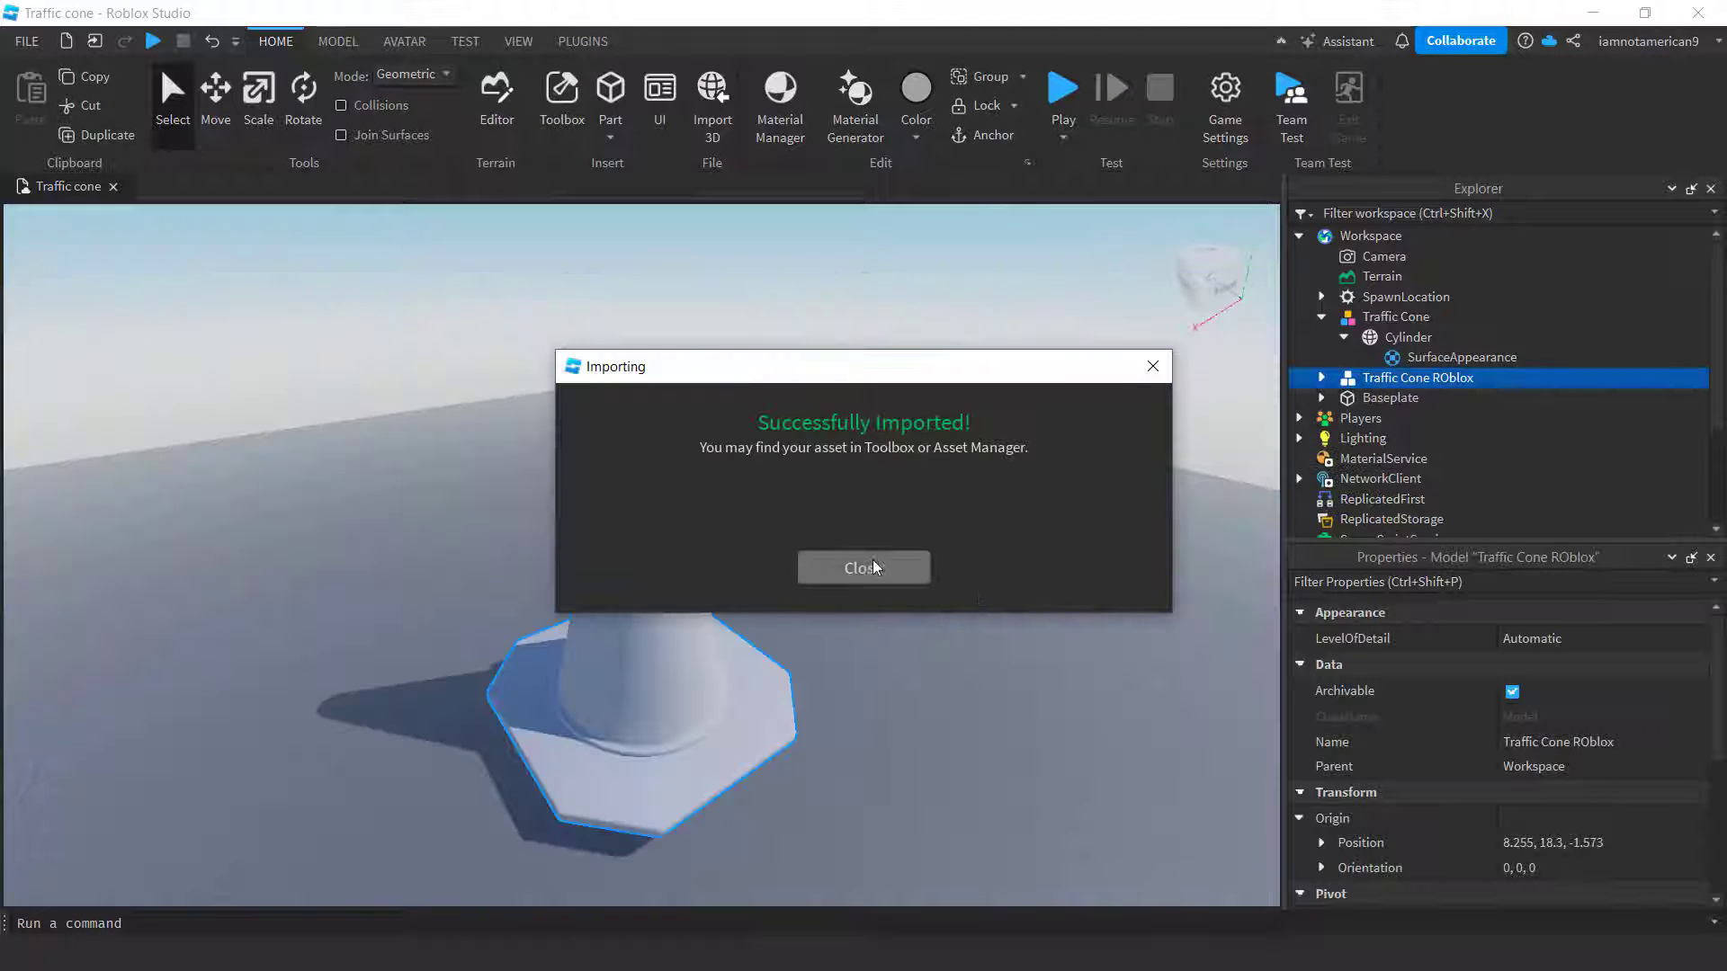
click(873, 565)
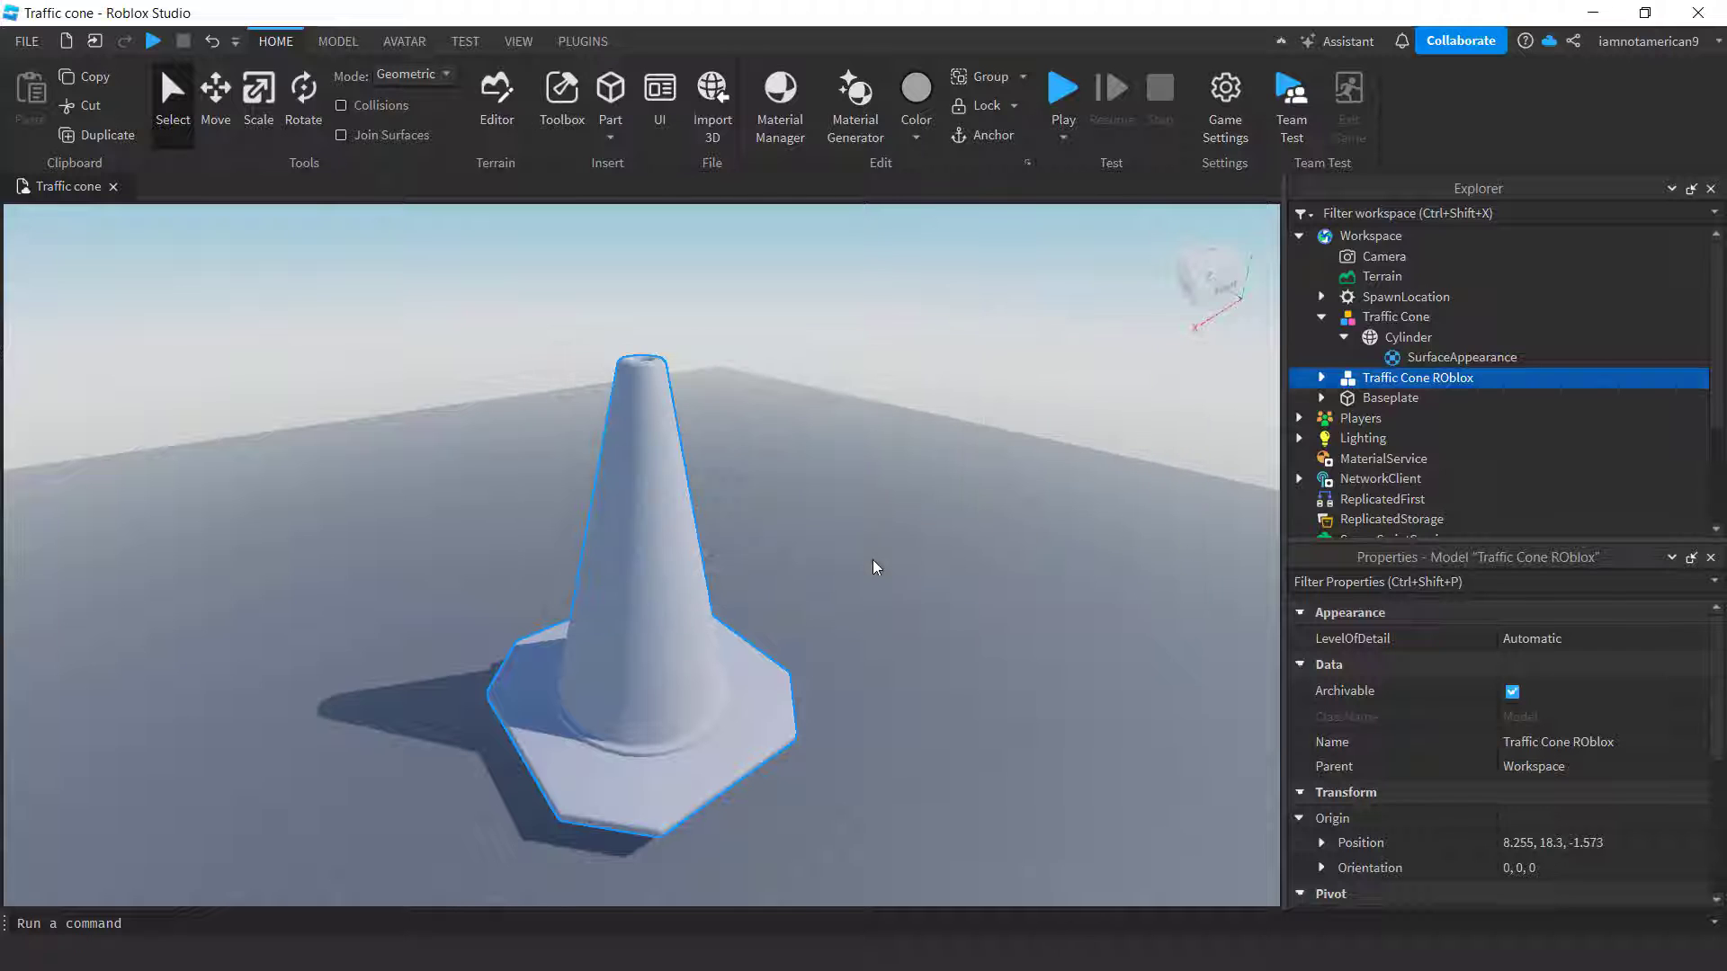
- Scale the imported cone down and place it on the baseplate beside the striped cone, at about -38, 0, 0.65
key(ctrl+3)
drag(653, 300, 656, 670)
scroll(657, 670, up, 5)
right_drag(658, 670, 709, 767)
scroll(710, 767, down, 3)
drag(462, 495, 882, 701)
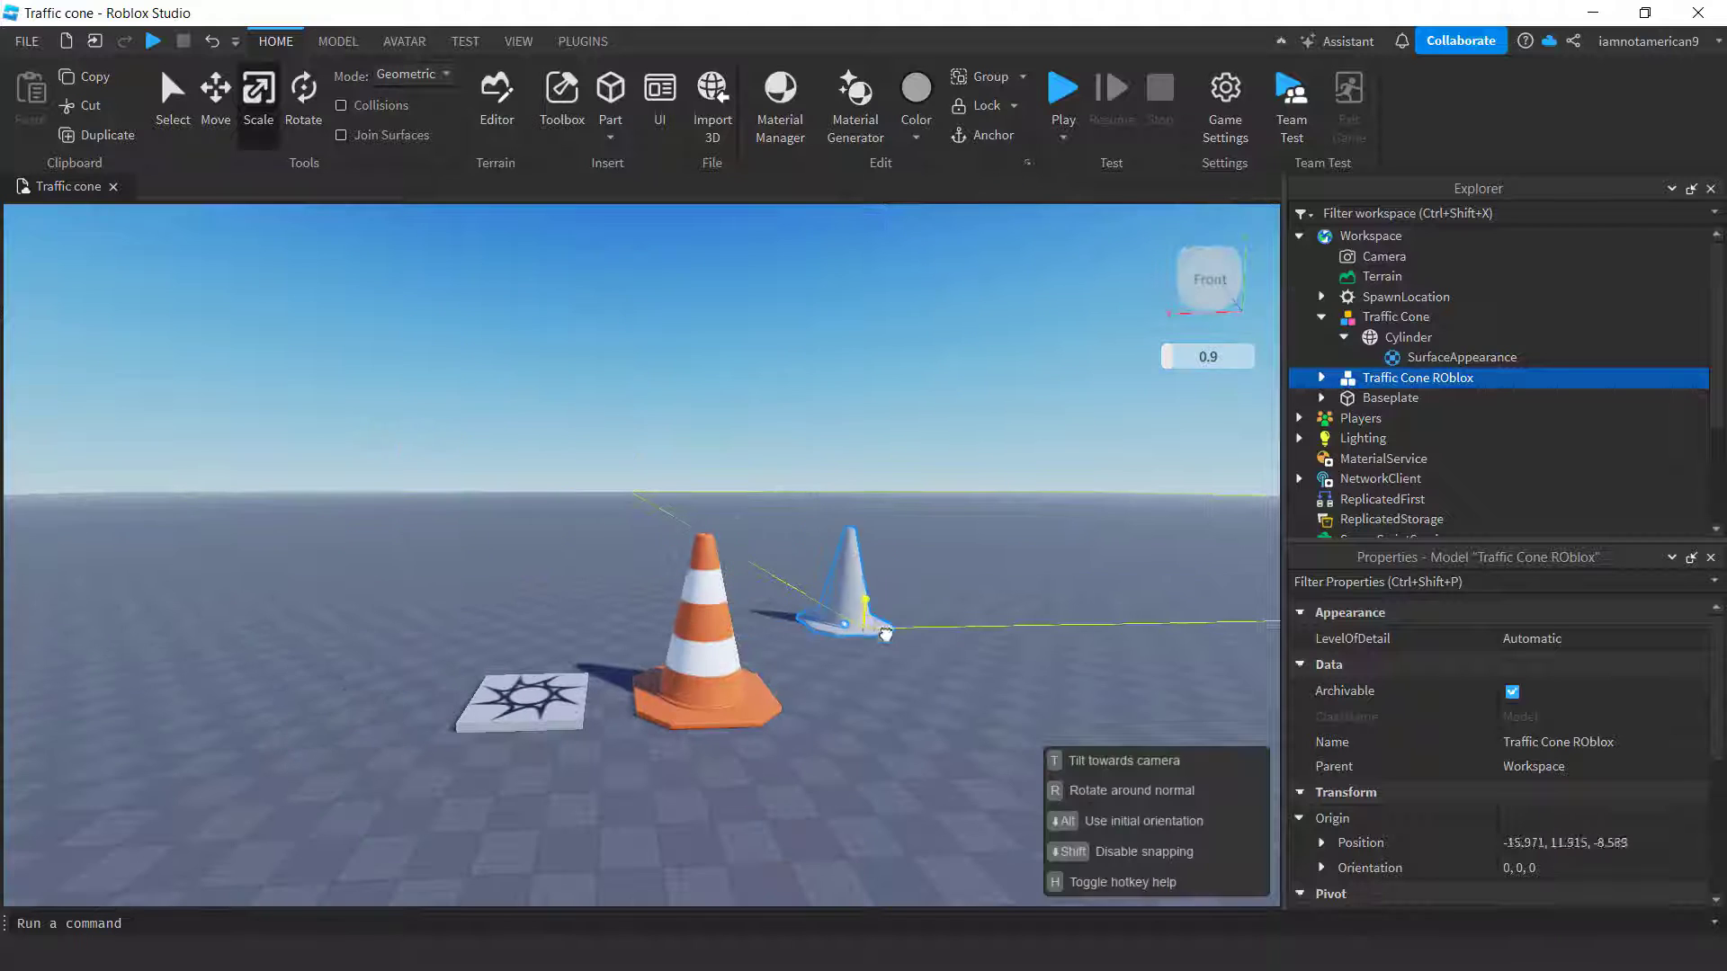
scroll(908, 656, up, 5)
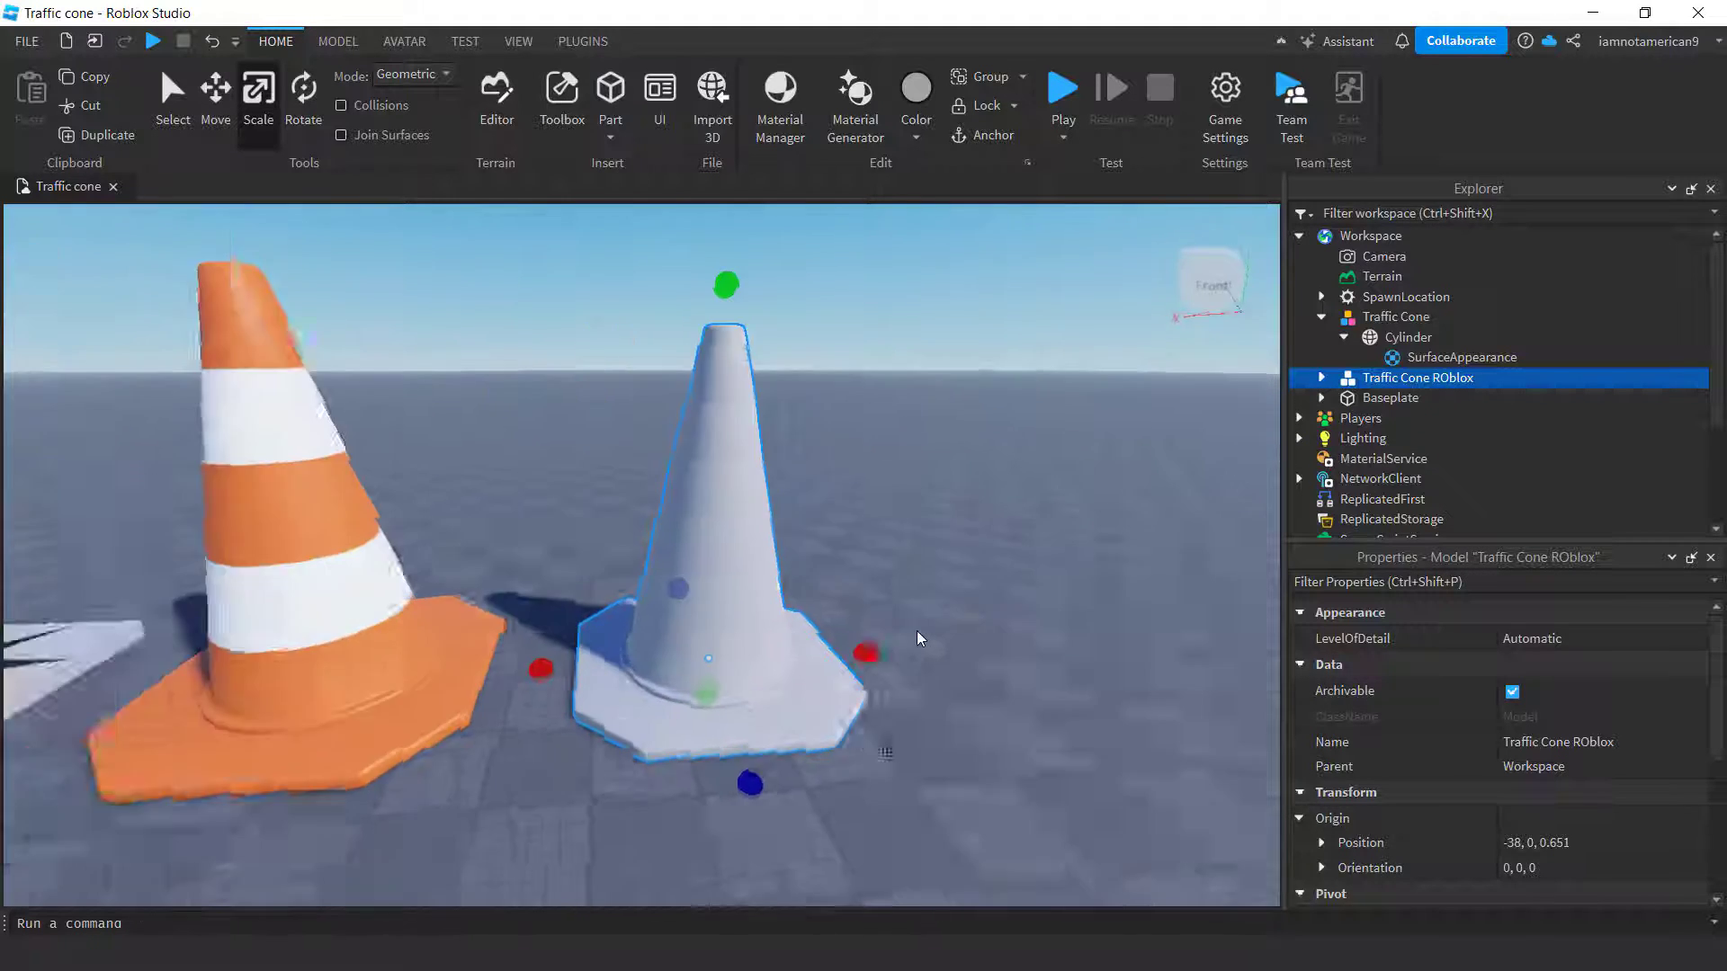
scroll(922, 637, up, 3)
scroll(928, 636, down, 5)
scroll(929, 636, up, 2)
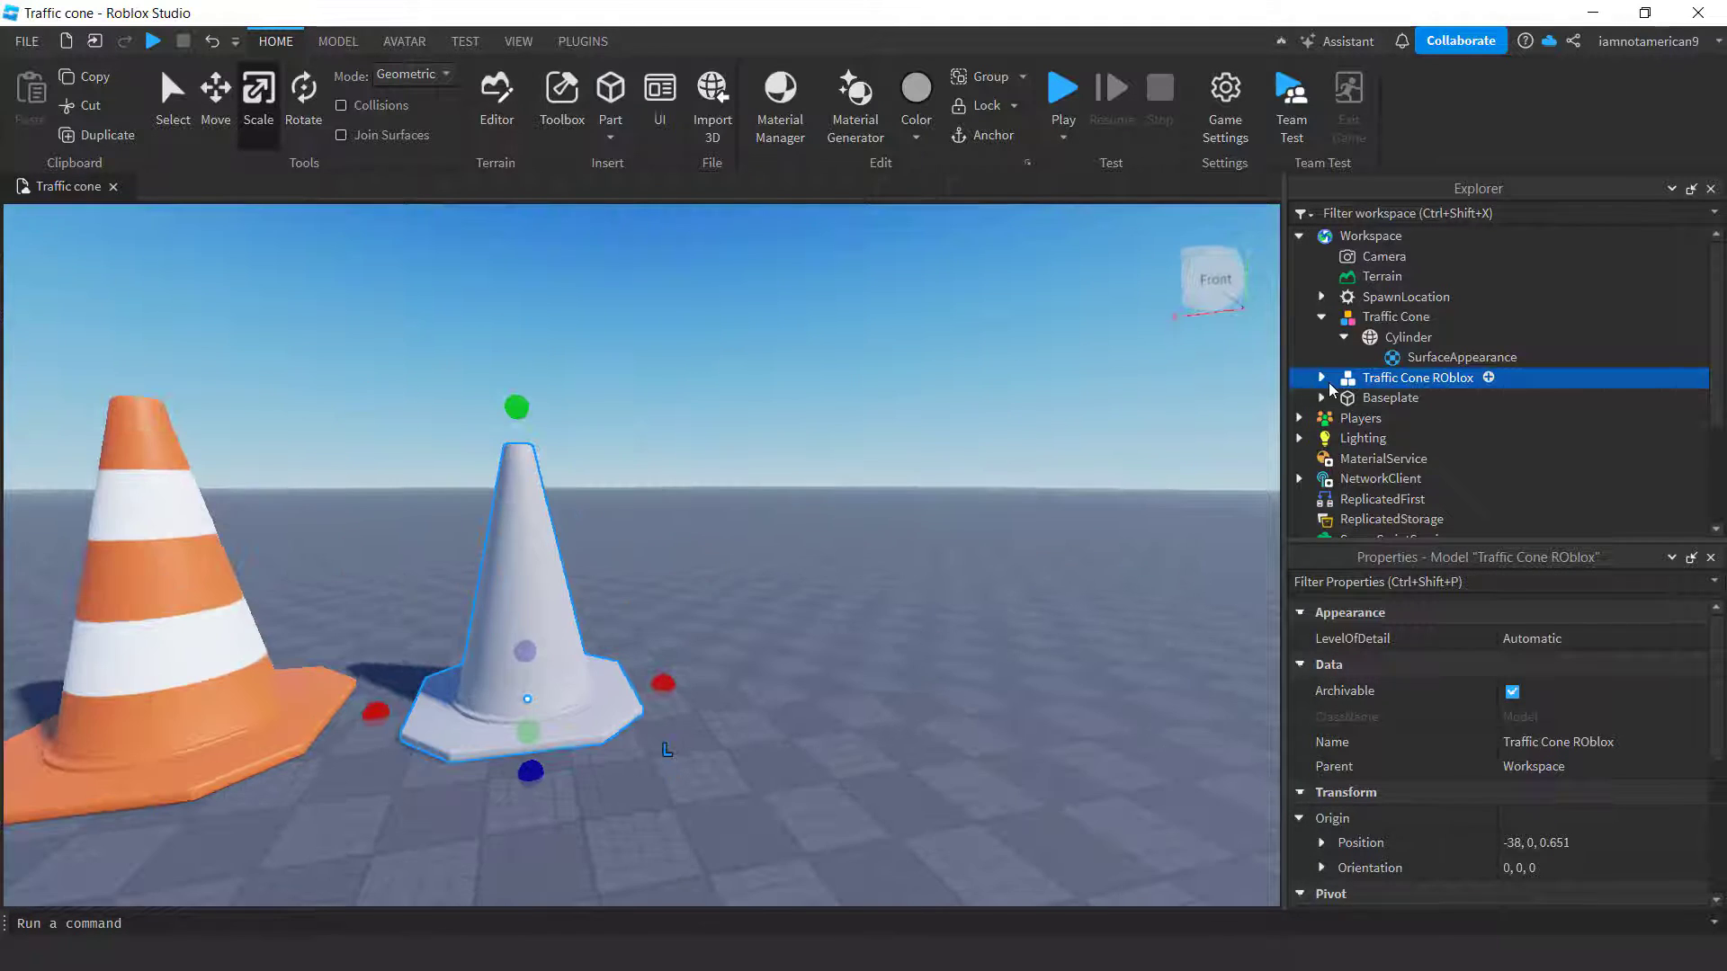
- Add a SurfaceAppearance object to the Cylinder mesh inside the Traffic Cone ROblox model
click(1321, 377)
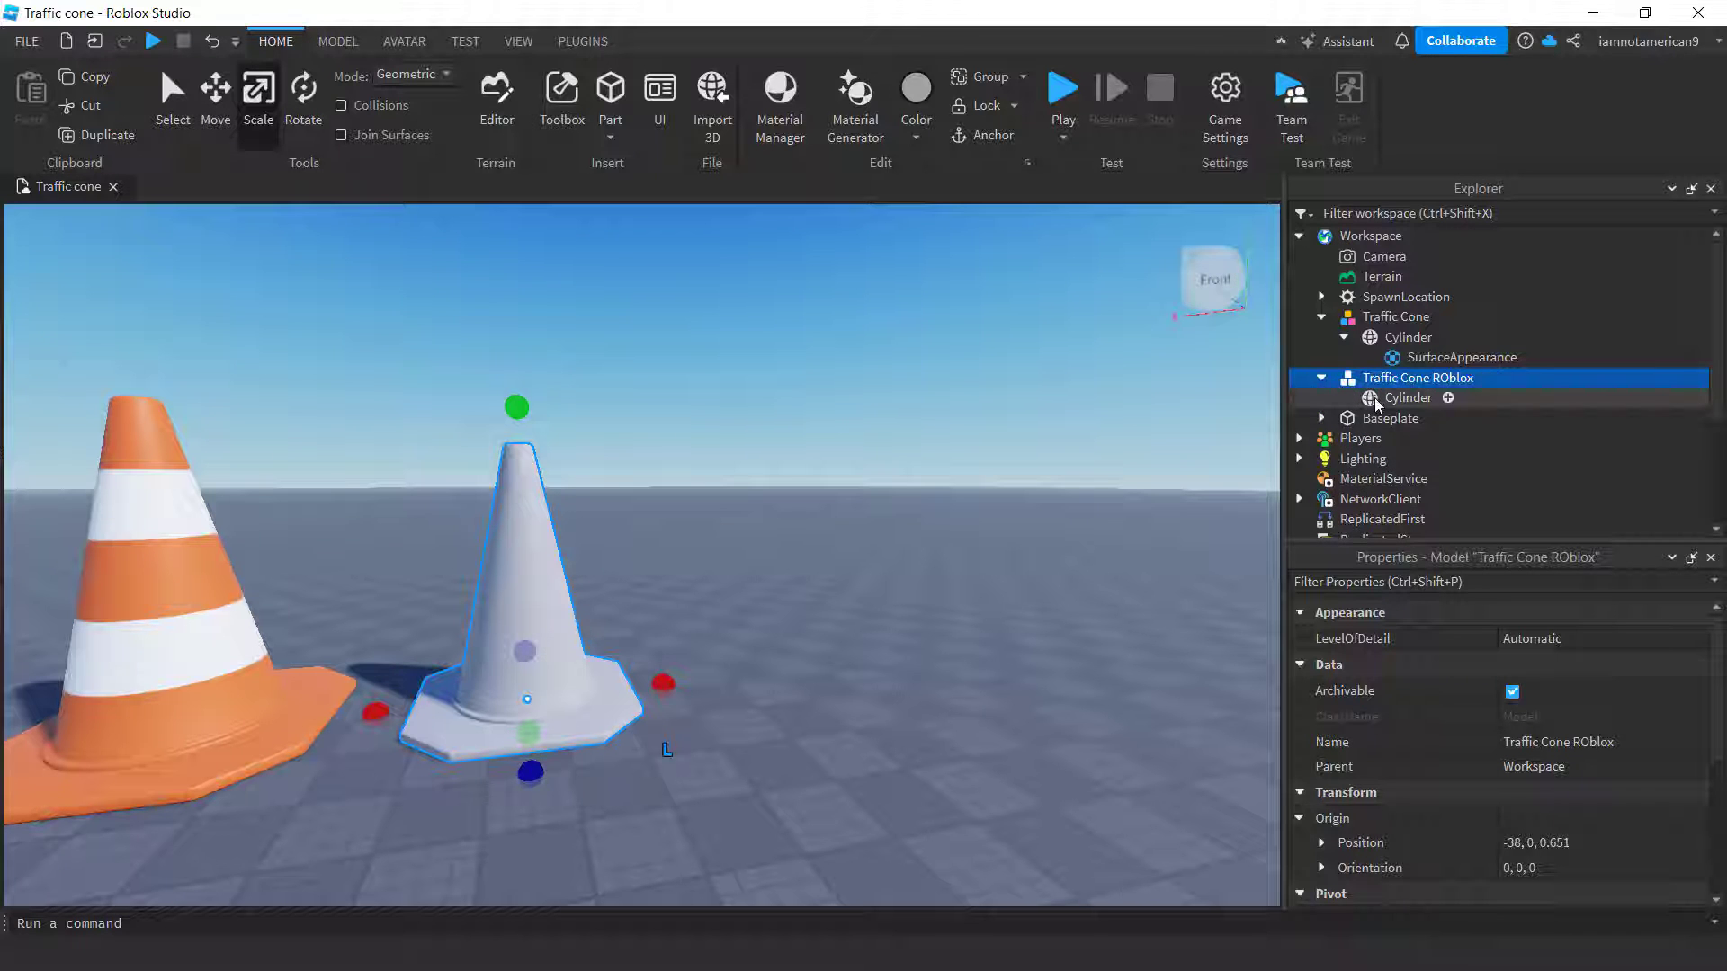
click(1414, 403)
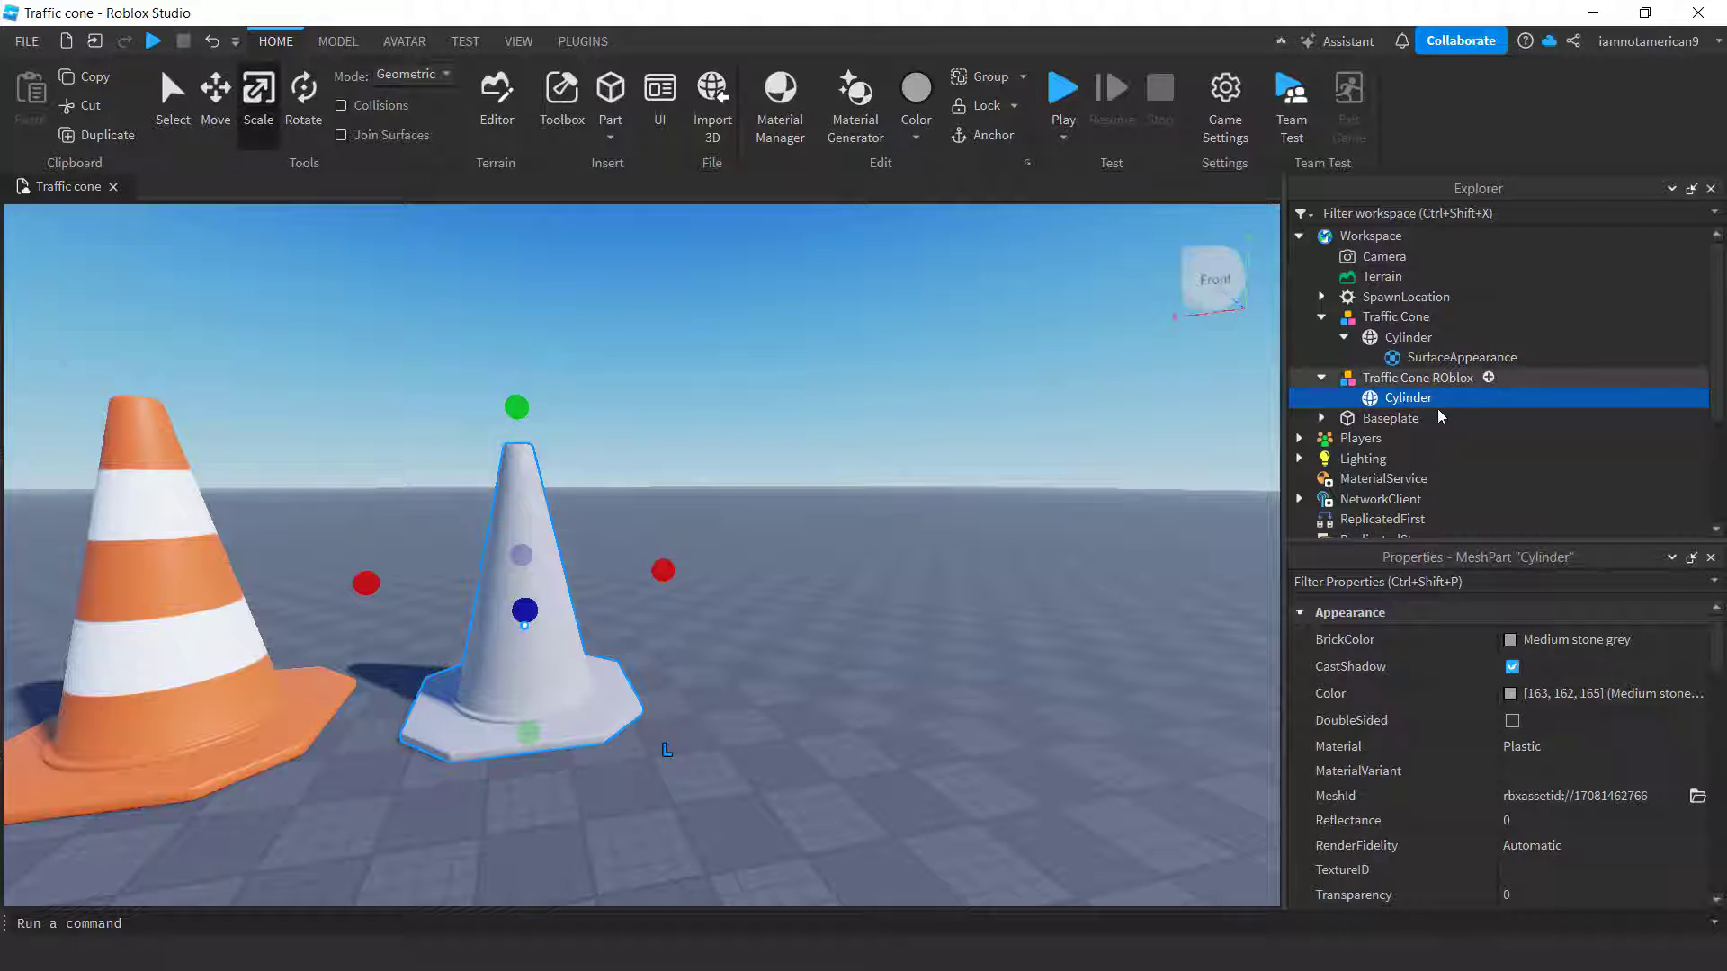
click(1448, 399)
text(surfa)
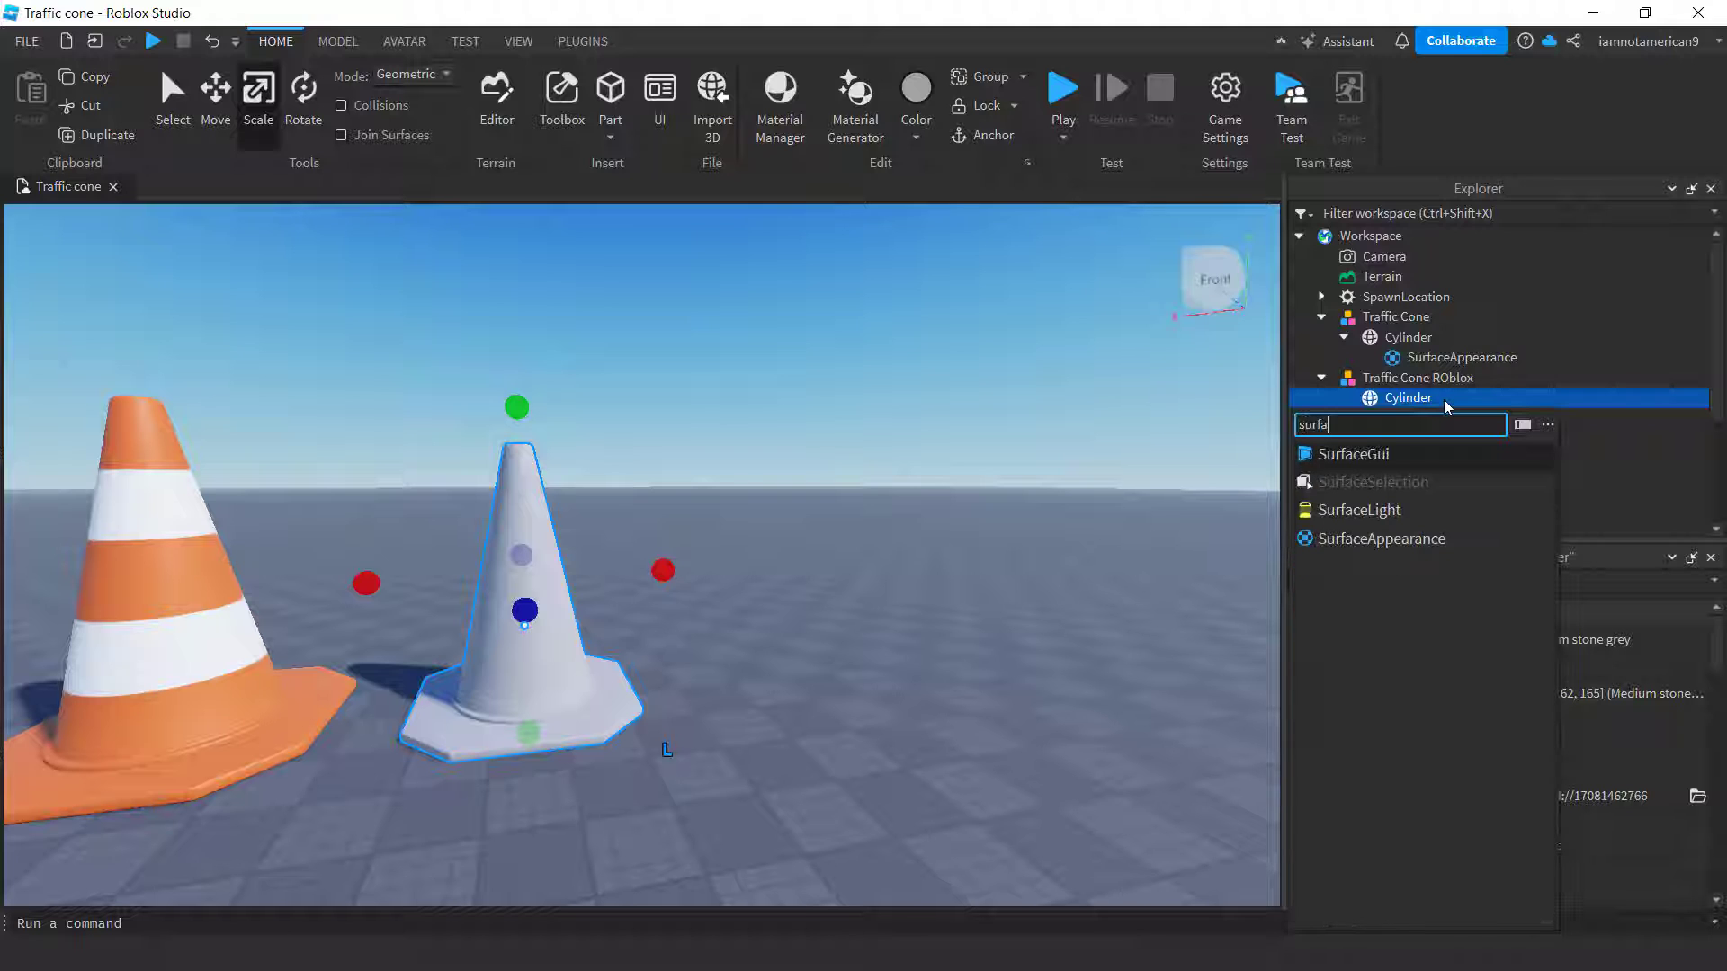
click(1382, 539)
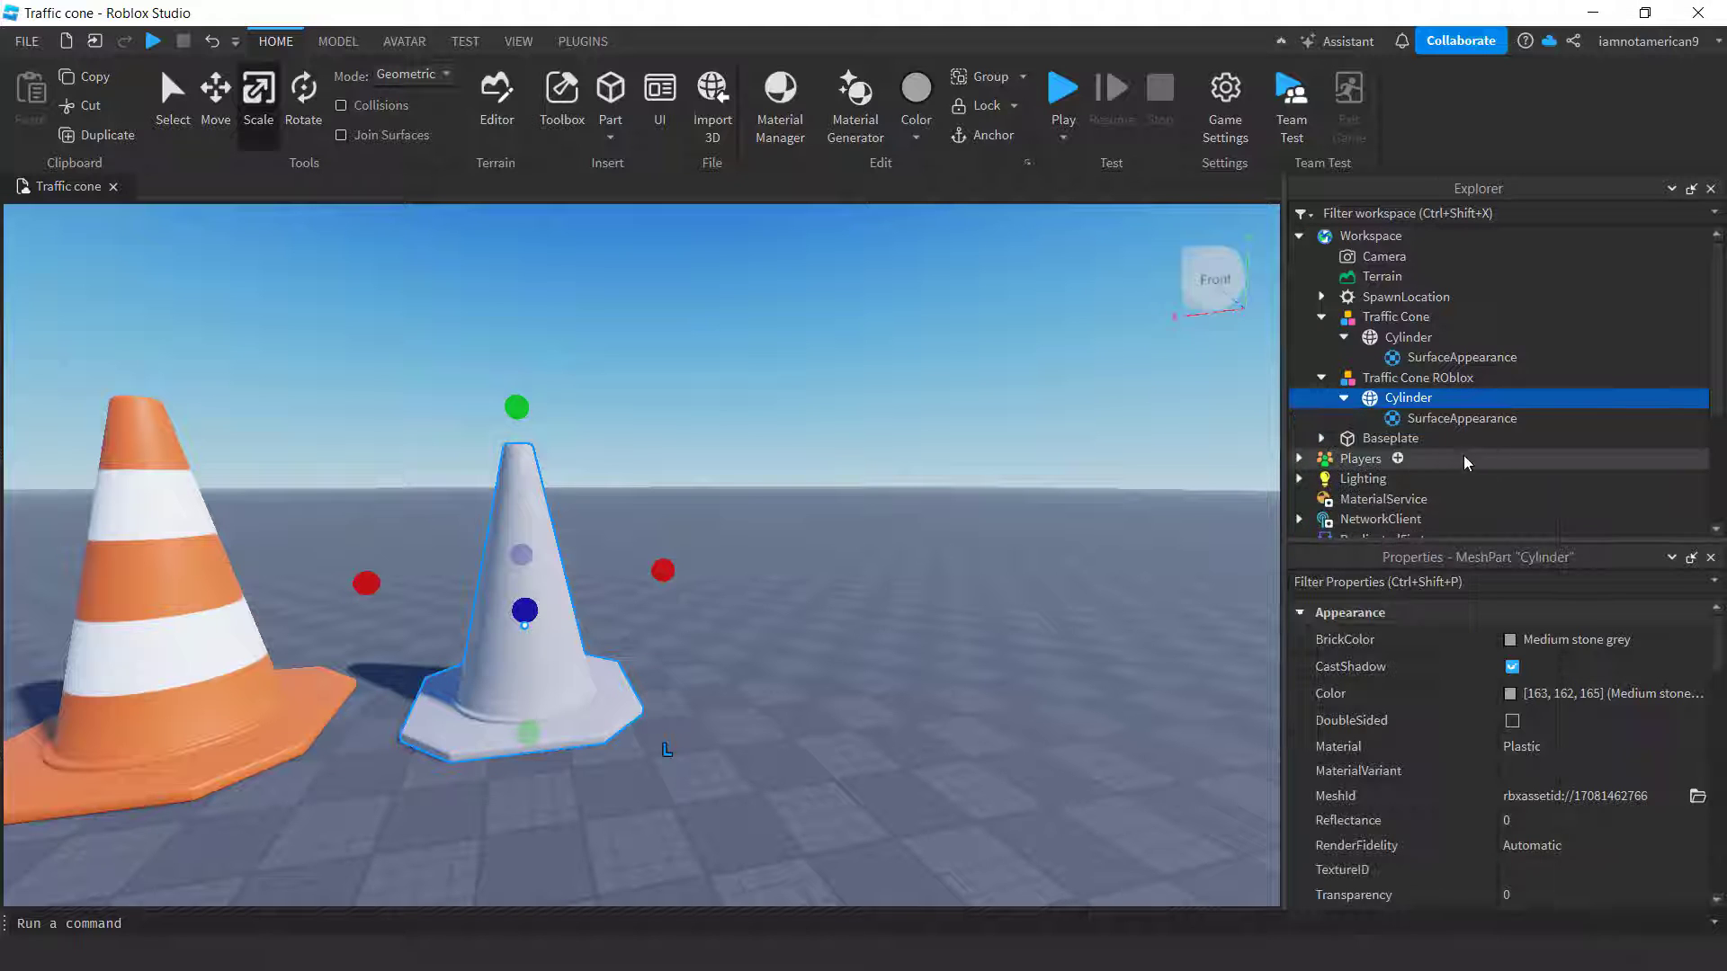
- Upload ConeColorRoblox.png from the Desktop as the ColorMap of the new cone's SurfaceAppearance
click(1416, 417)
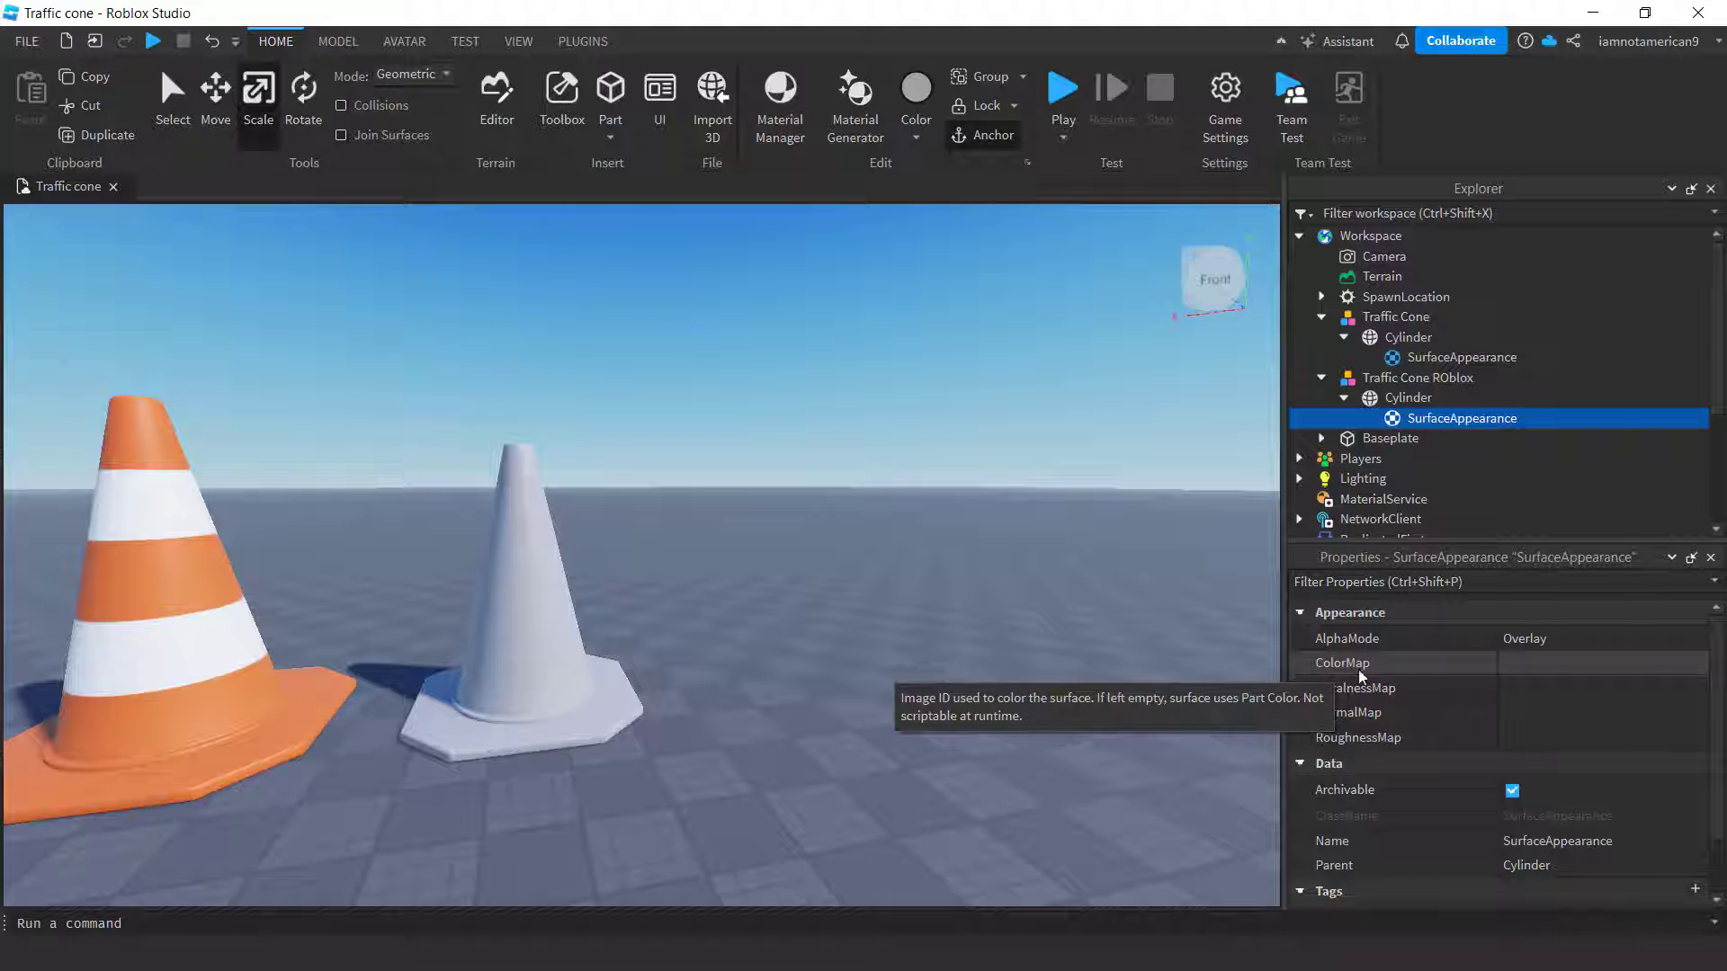
click(1507, 670)
click(1349, 619)
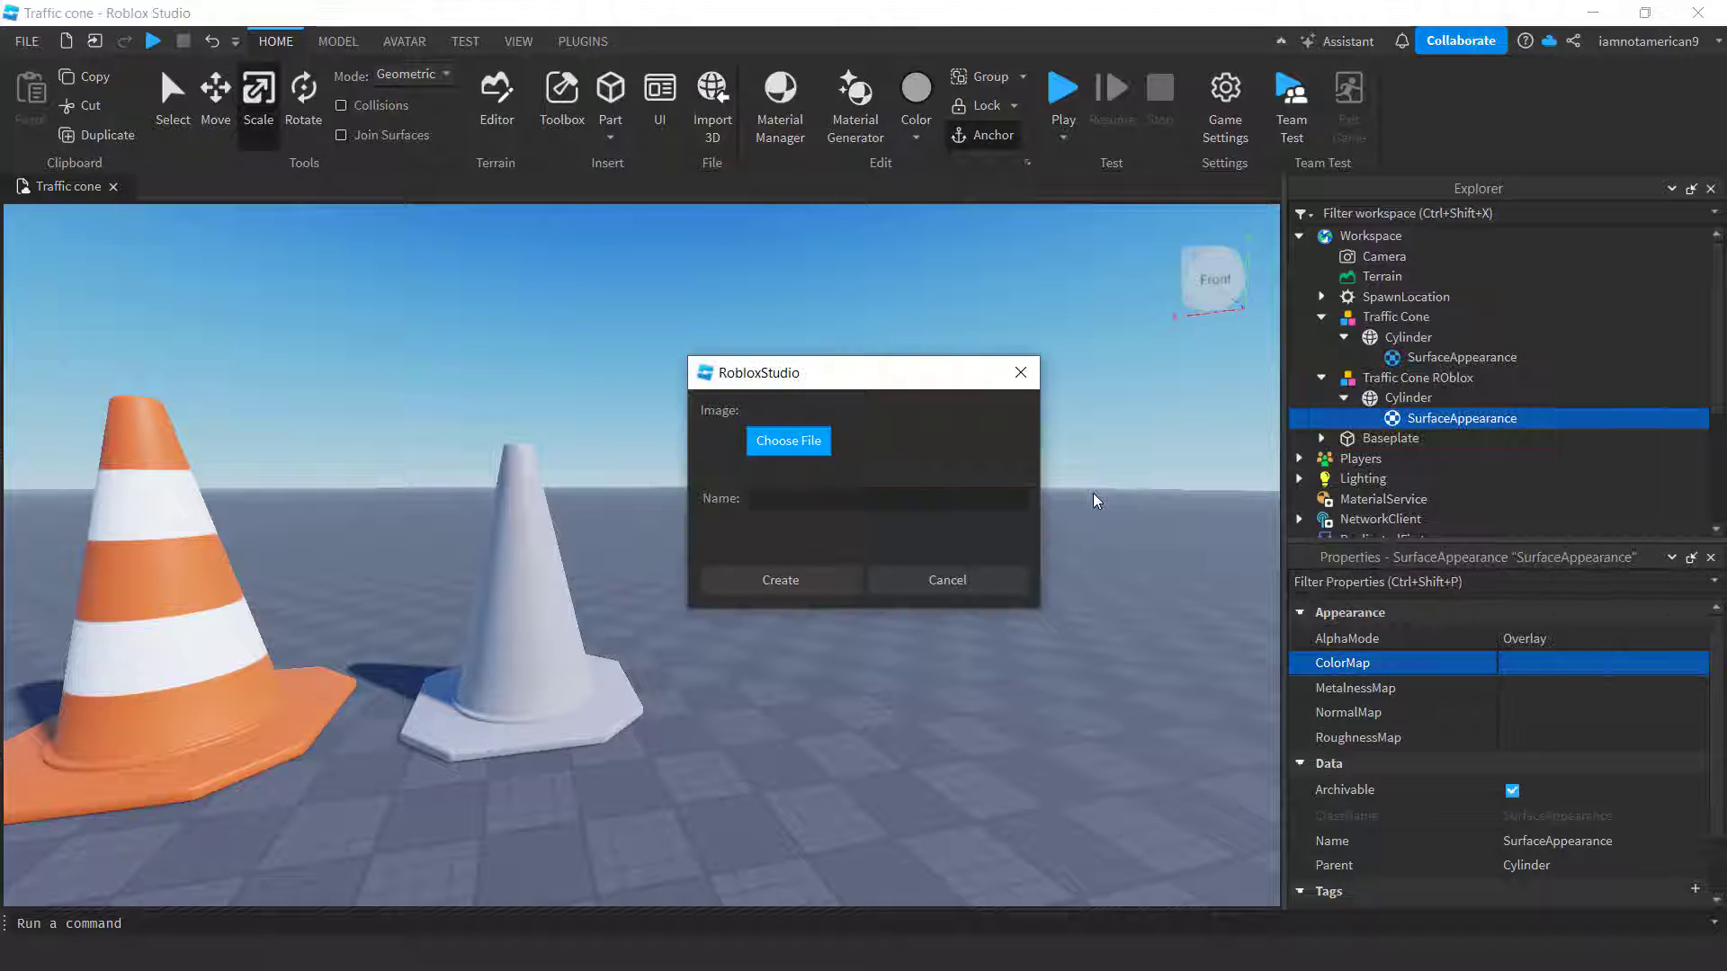
click(767, 451)
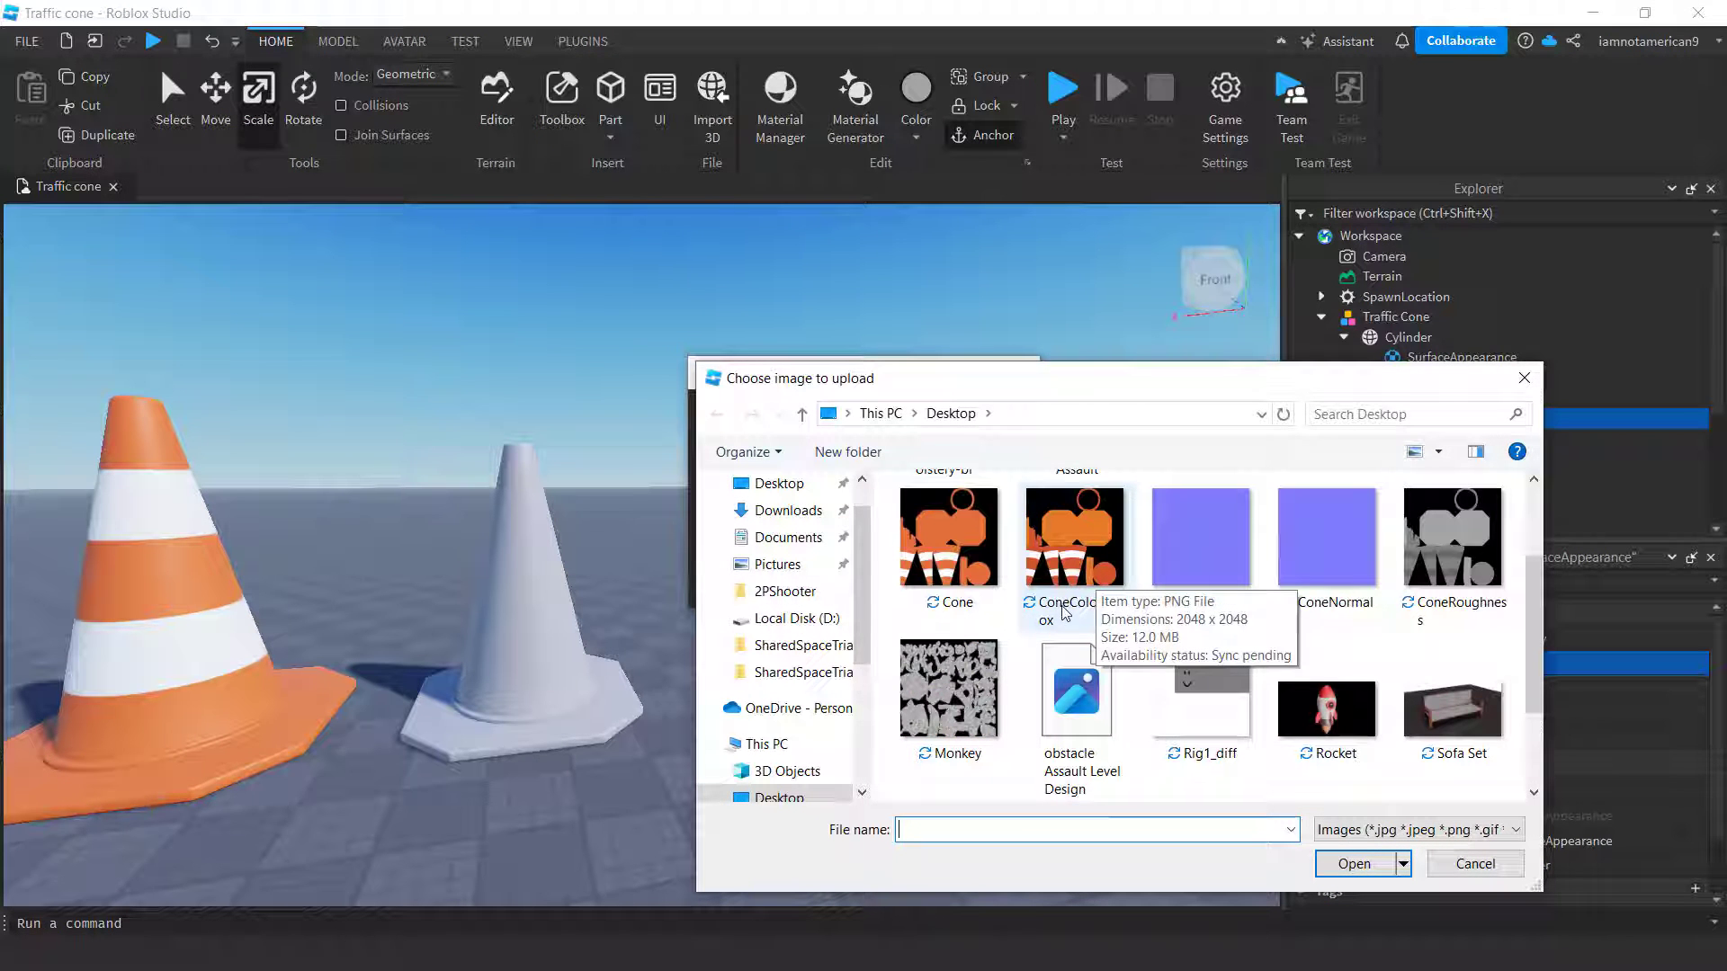
click(1124, 576)
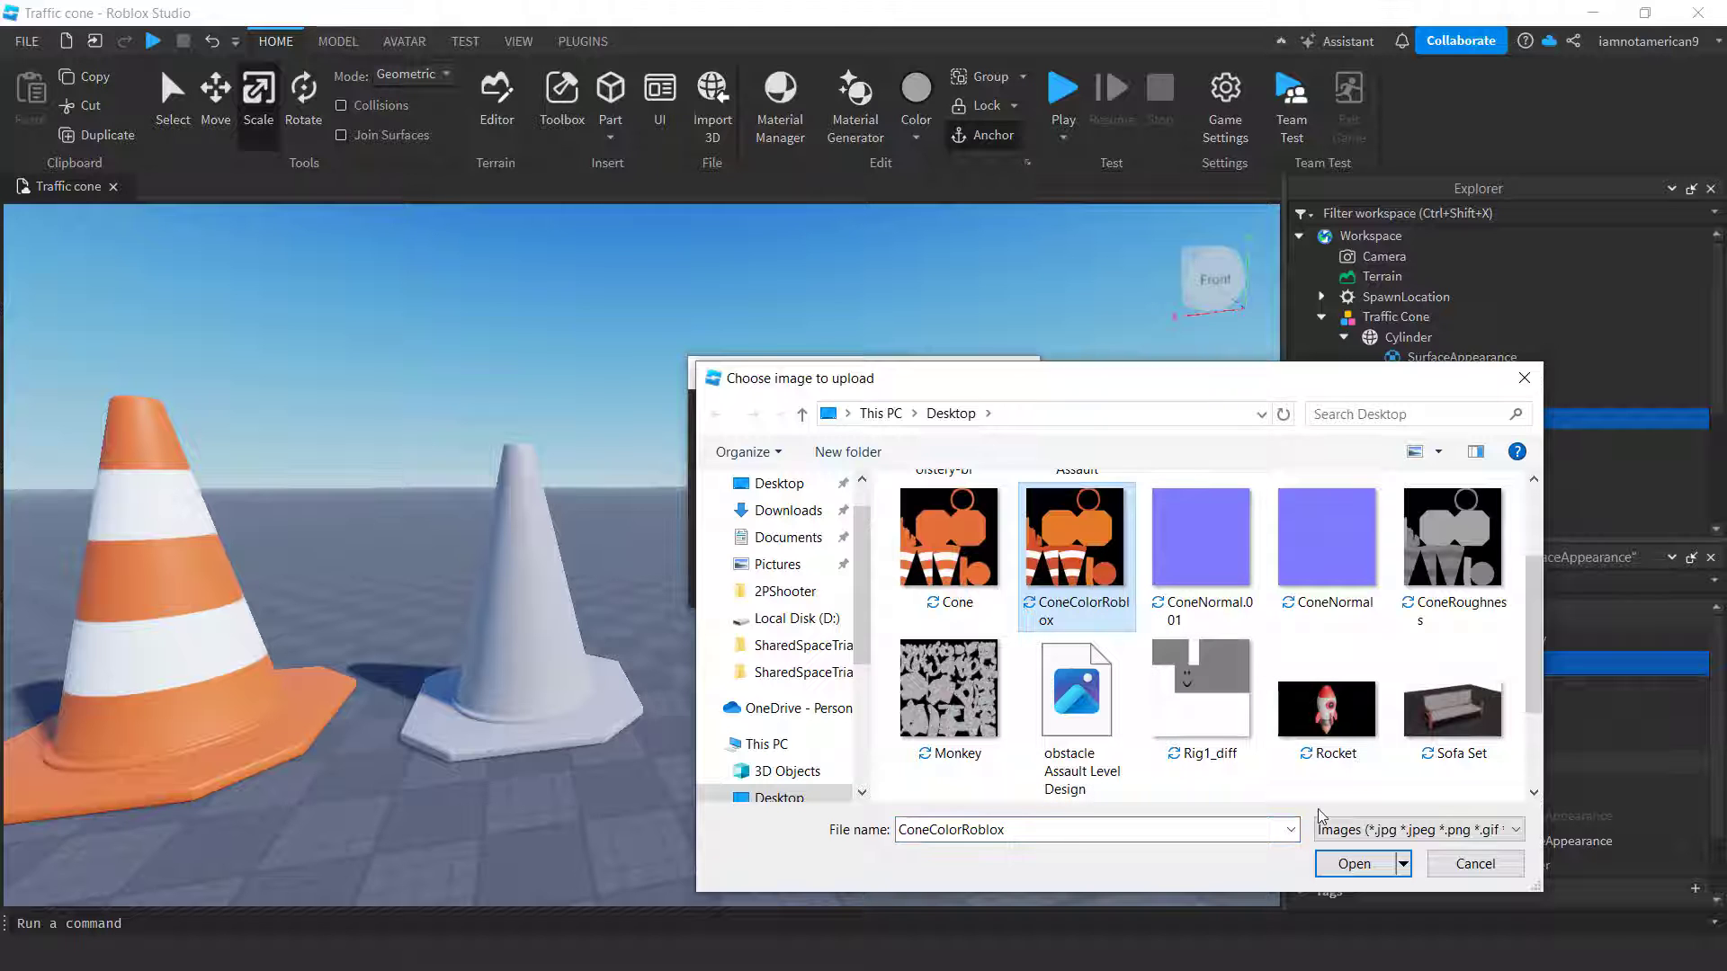
click(1355, 864)
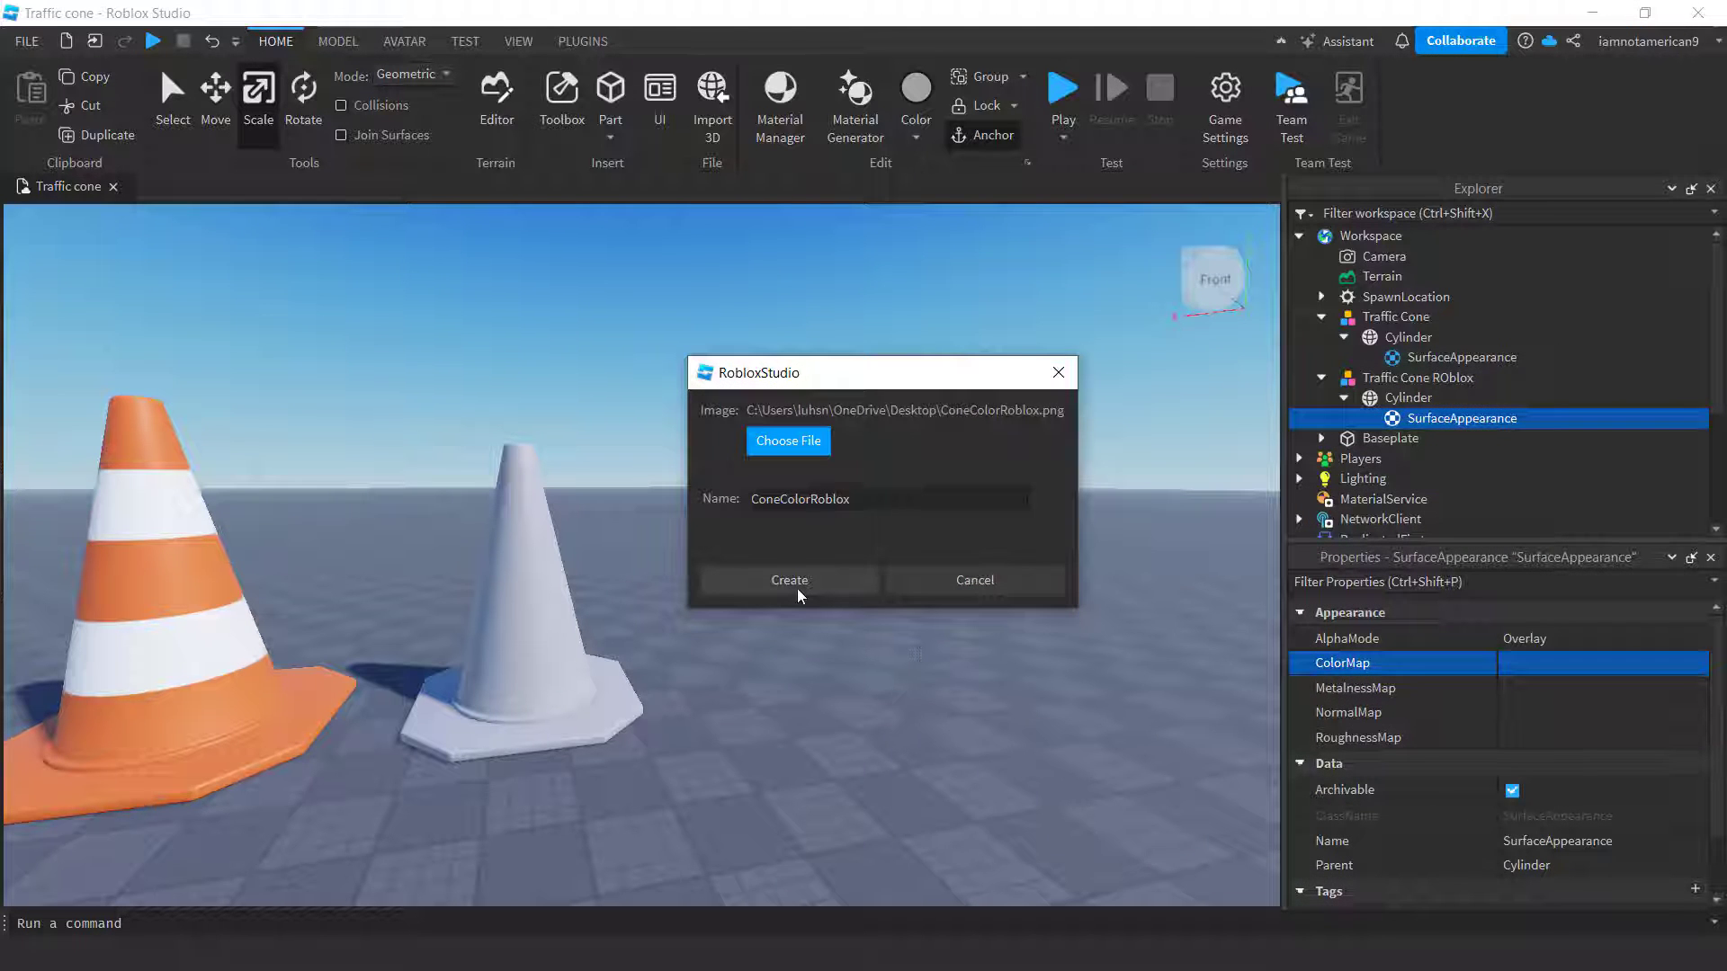
click(789, 580)
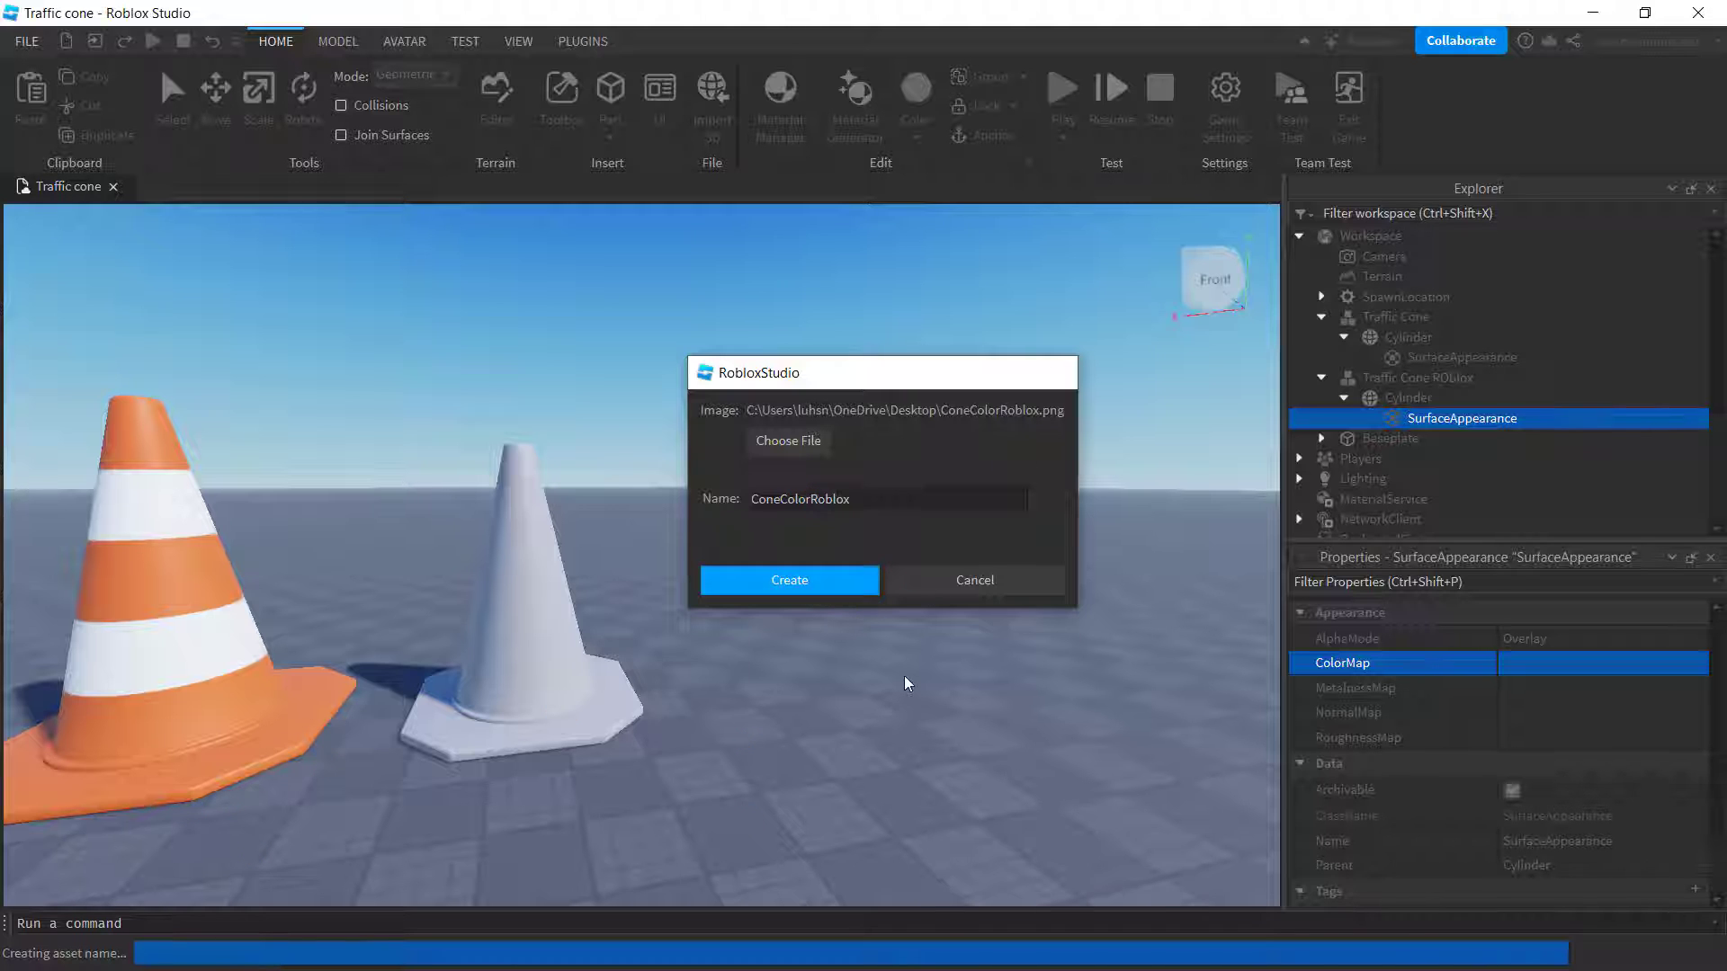
- Examine the colour texture on the imported cone from close up and farther away
click(477, 655)
right_drag(957, 694, 864, 644)
scroll(859, 651, up, 4)
scroll(860, 646, down, 3)
scroll(862, 648, up, 3)
scroll(863, 650, down, 4)
scroll(863, 648, up, 2)
scroll(861, 649, up, 3)
scroll(864, 644, down, 3)
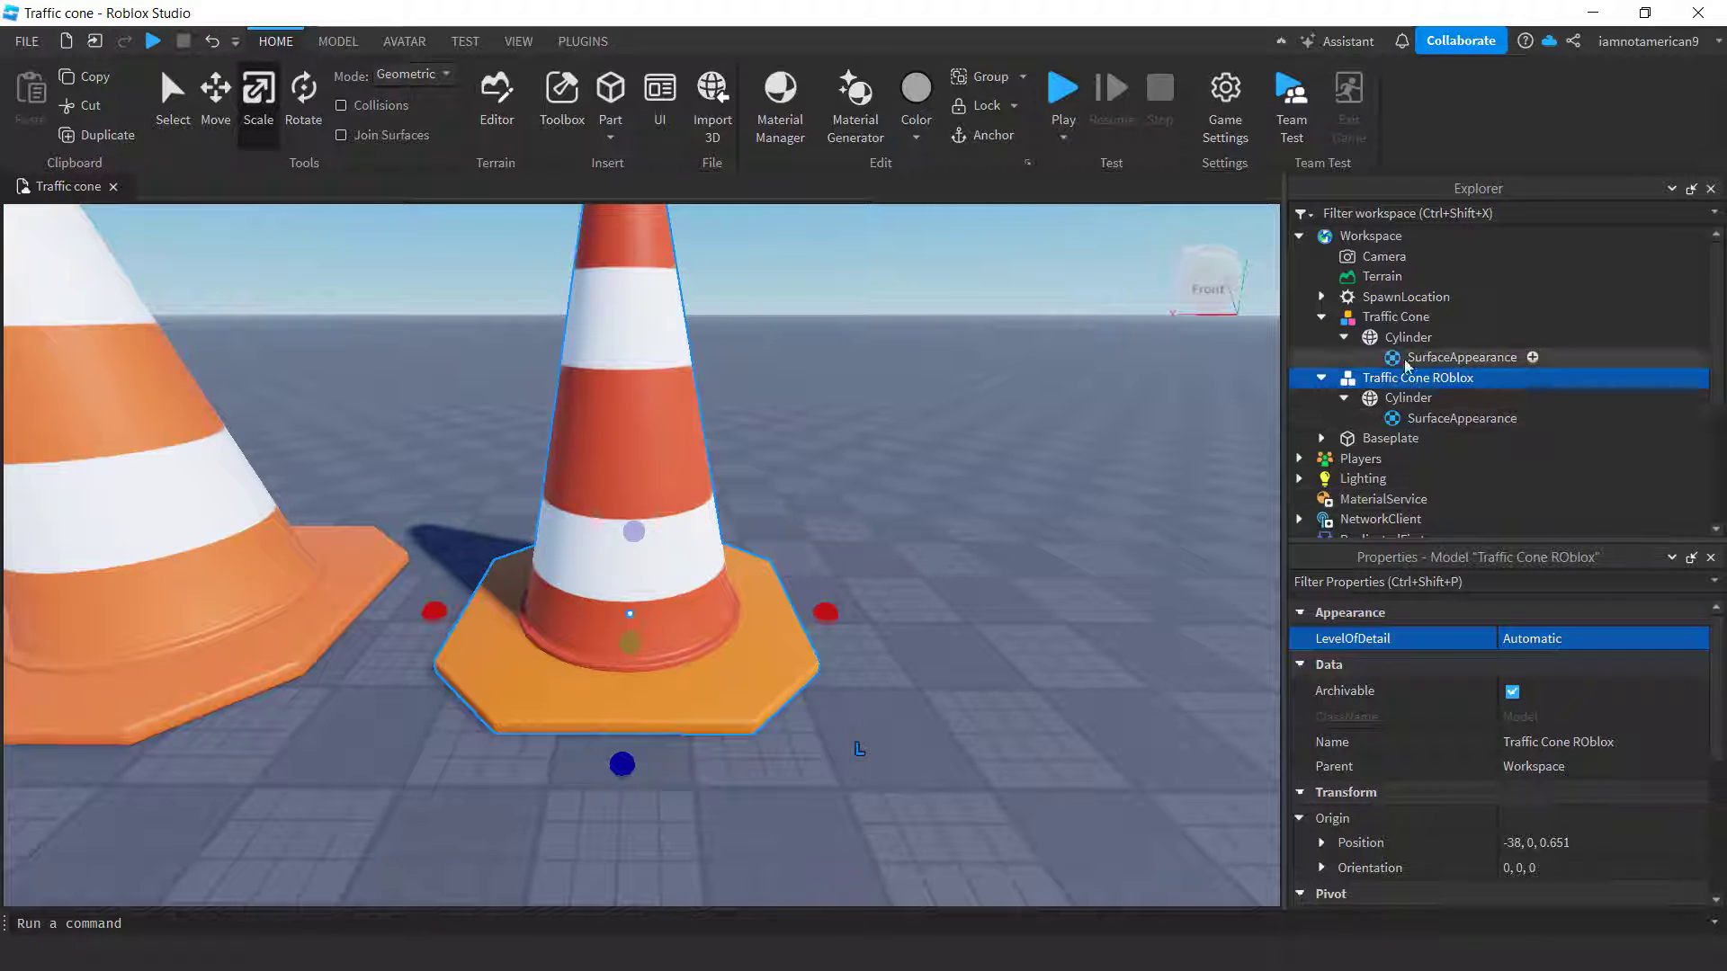
- Upload ConeNormal.001.png from the Desktop as the NormalMap of the imported cone's SurfaceAppearance
click(1424, 421)
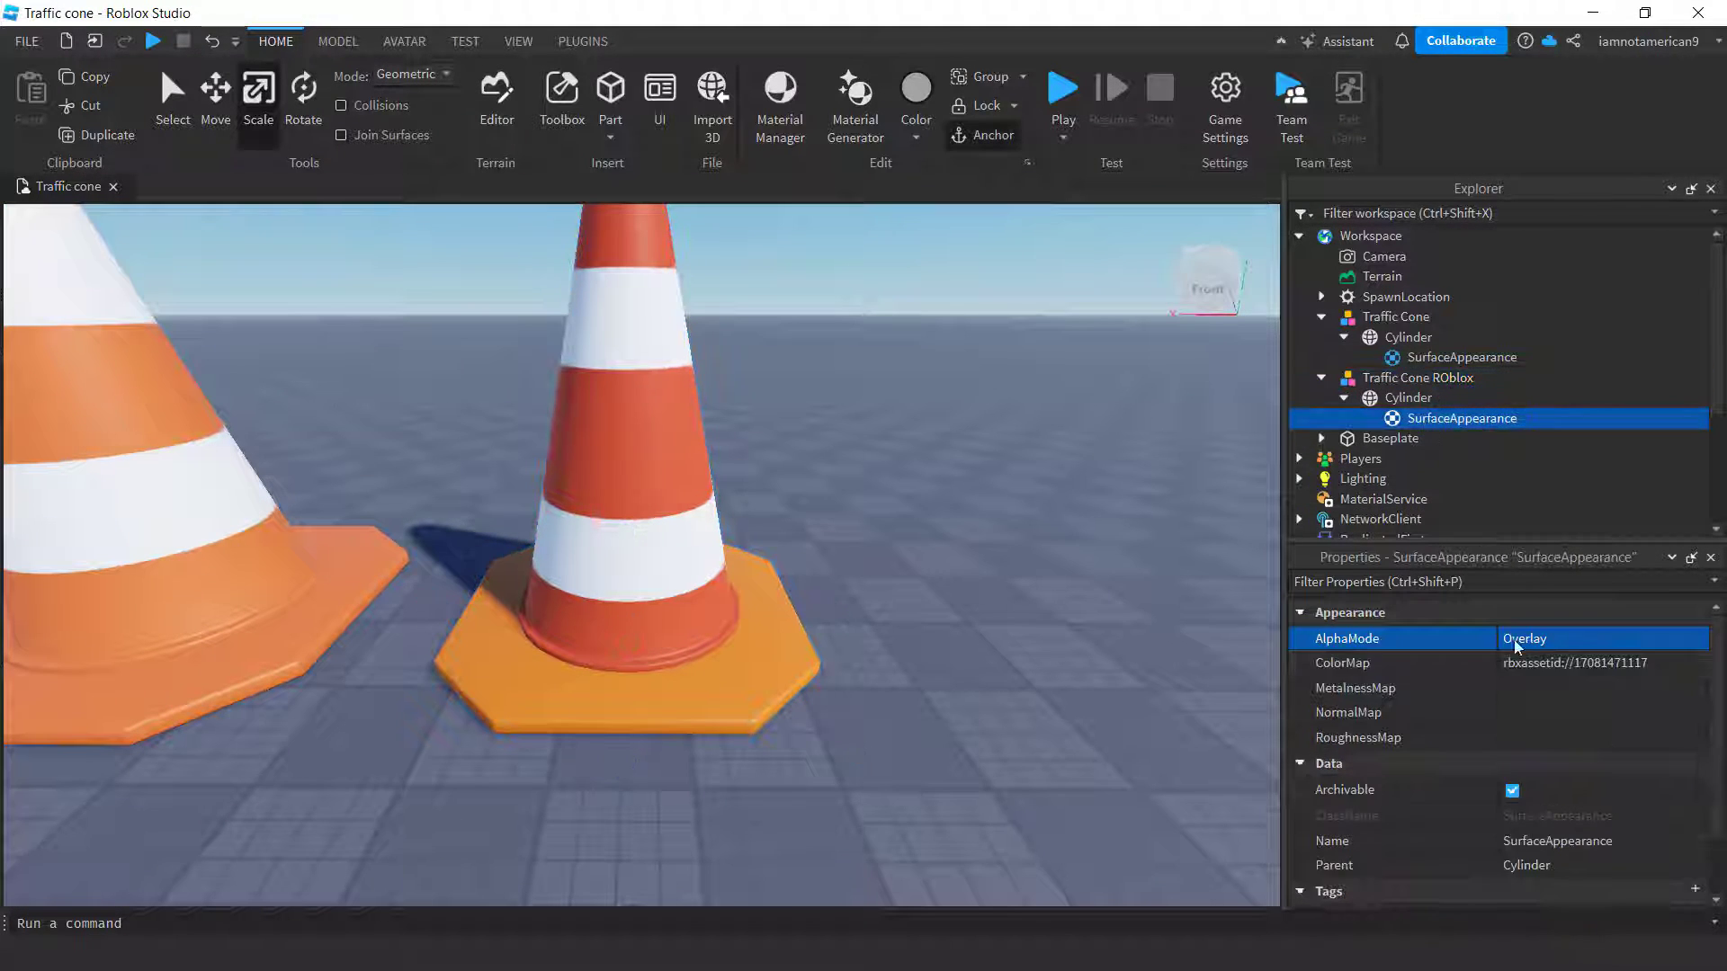
click(1549, 721)
click(1396, 677)
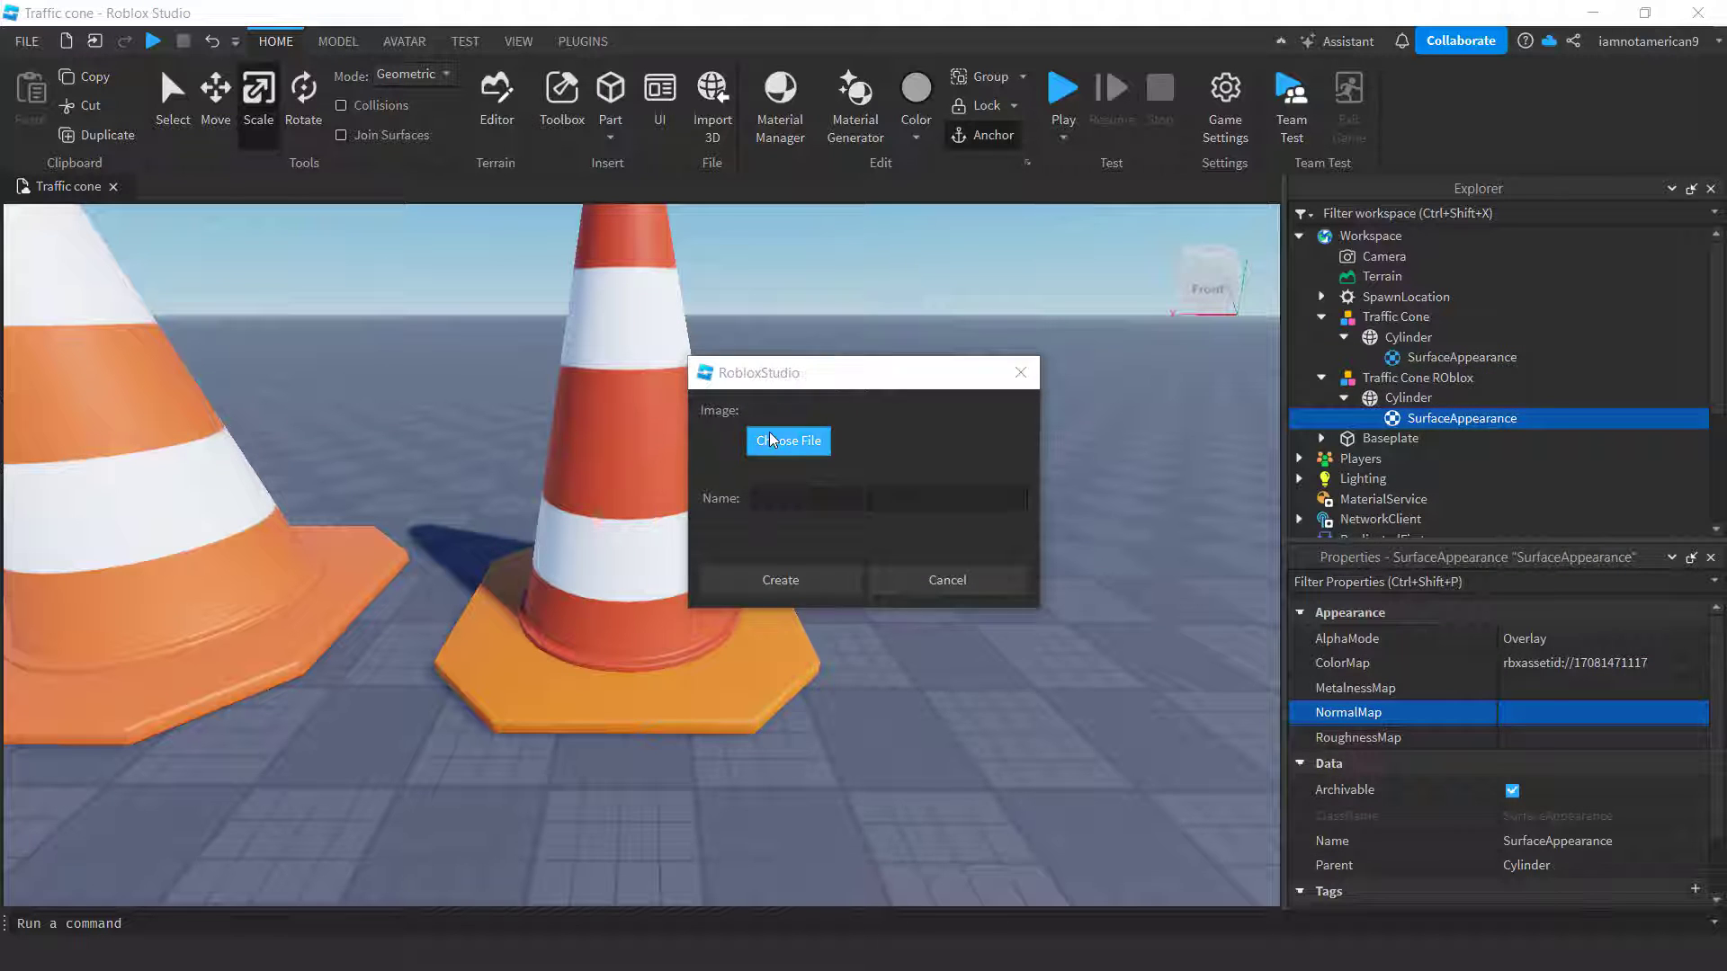
click(769, 439)
double_click(1202, 697)
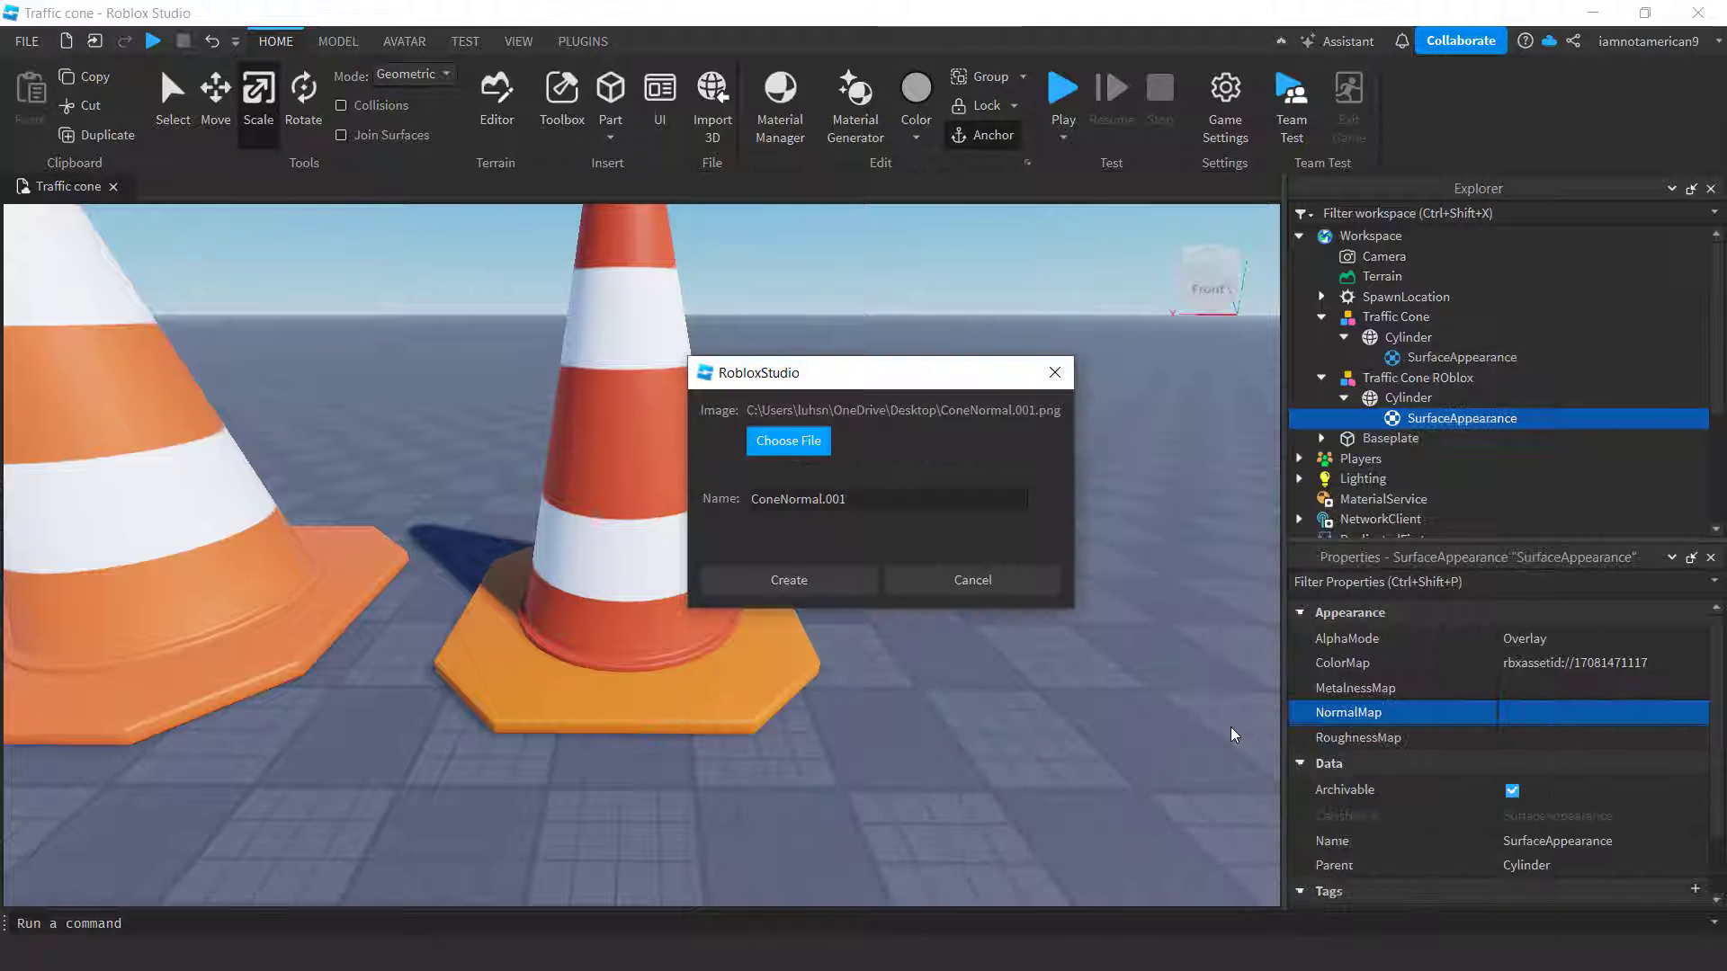
click(796, 583)
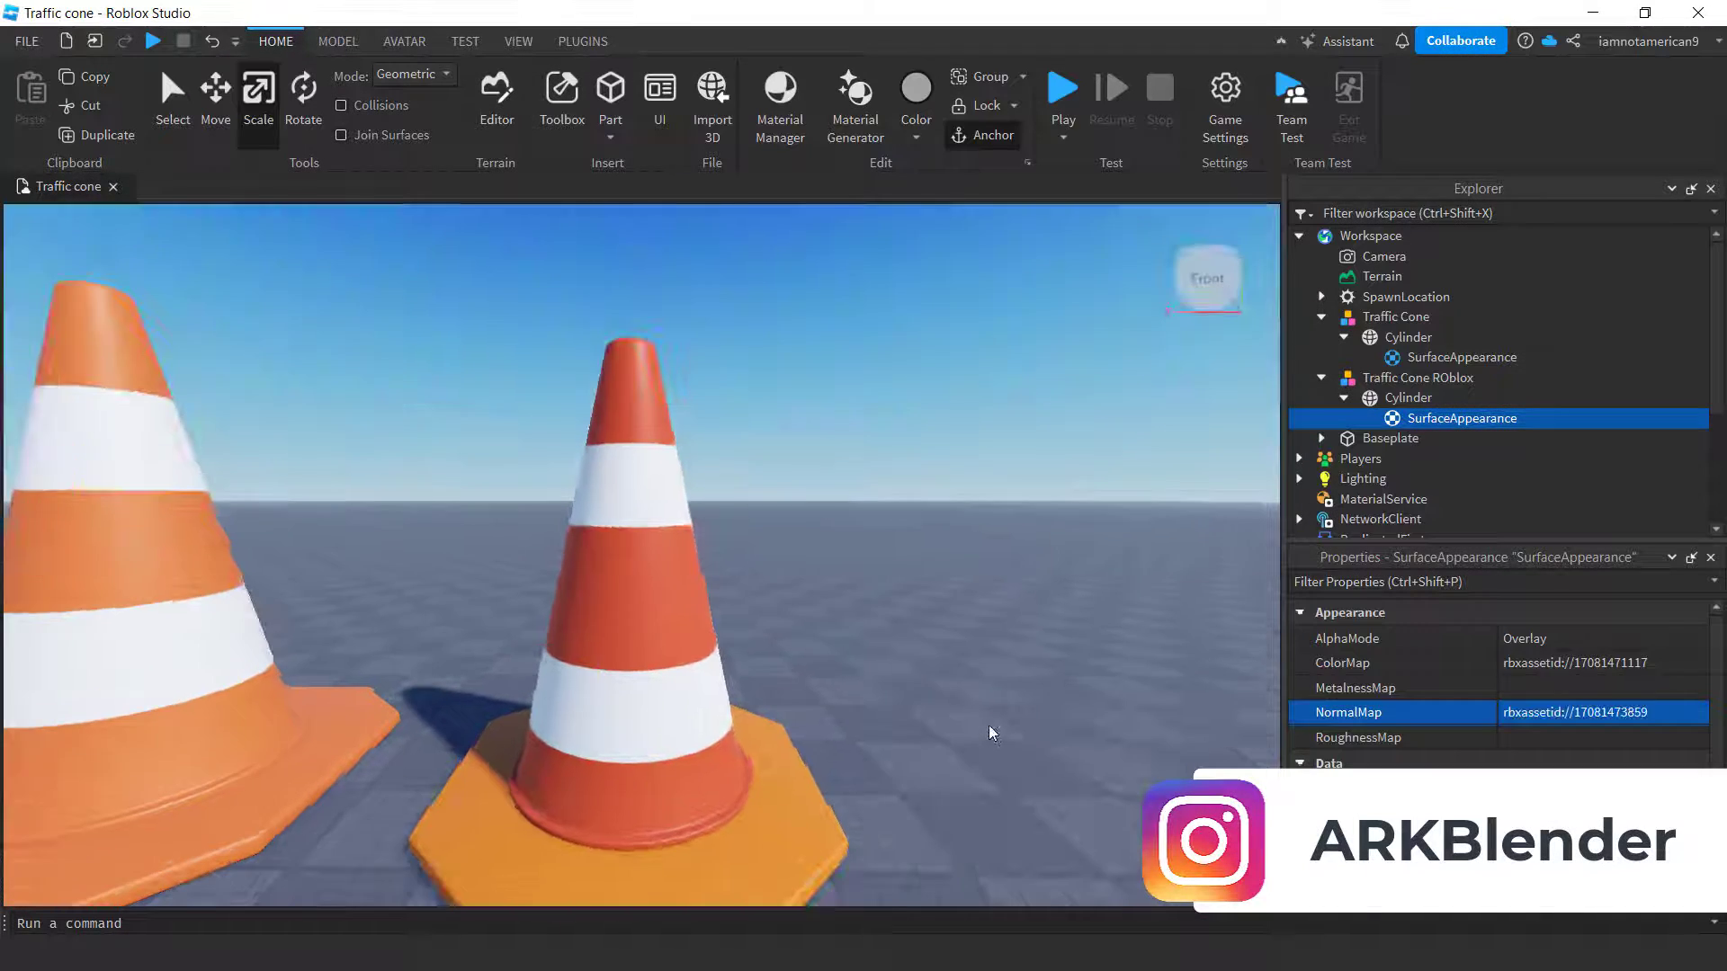
- Upload ConeRoughness.png from the Desktop as the RoughnessMap of the imported cone's SurfaceAppearance
scroll(988, 726, down, 2)
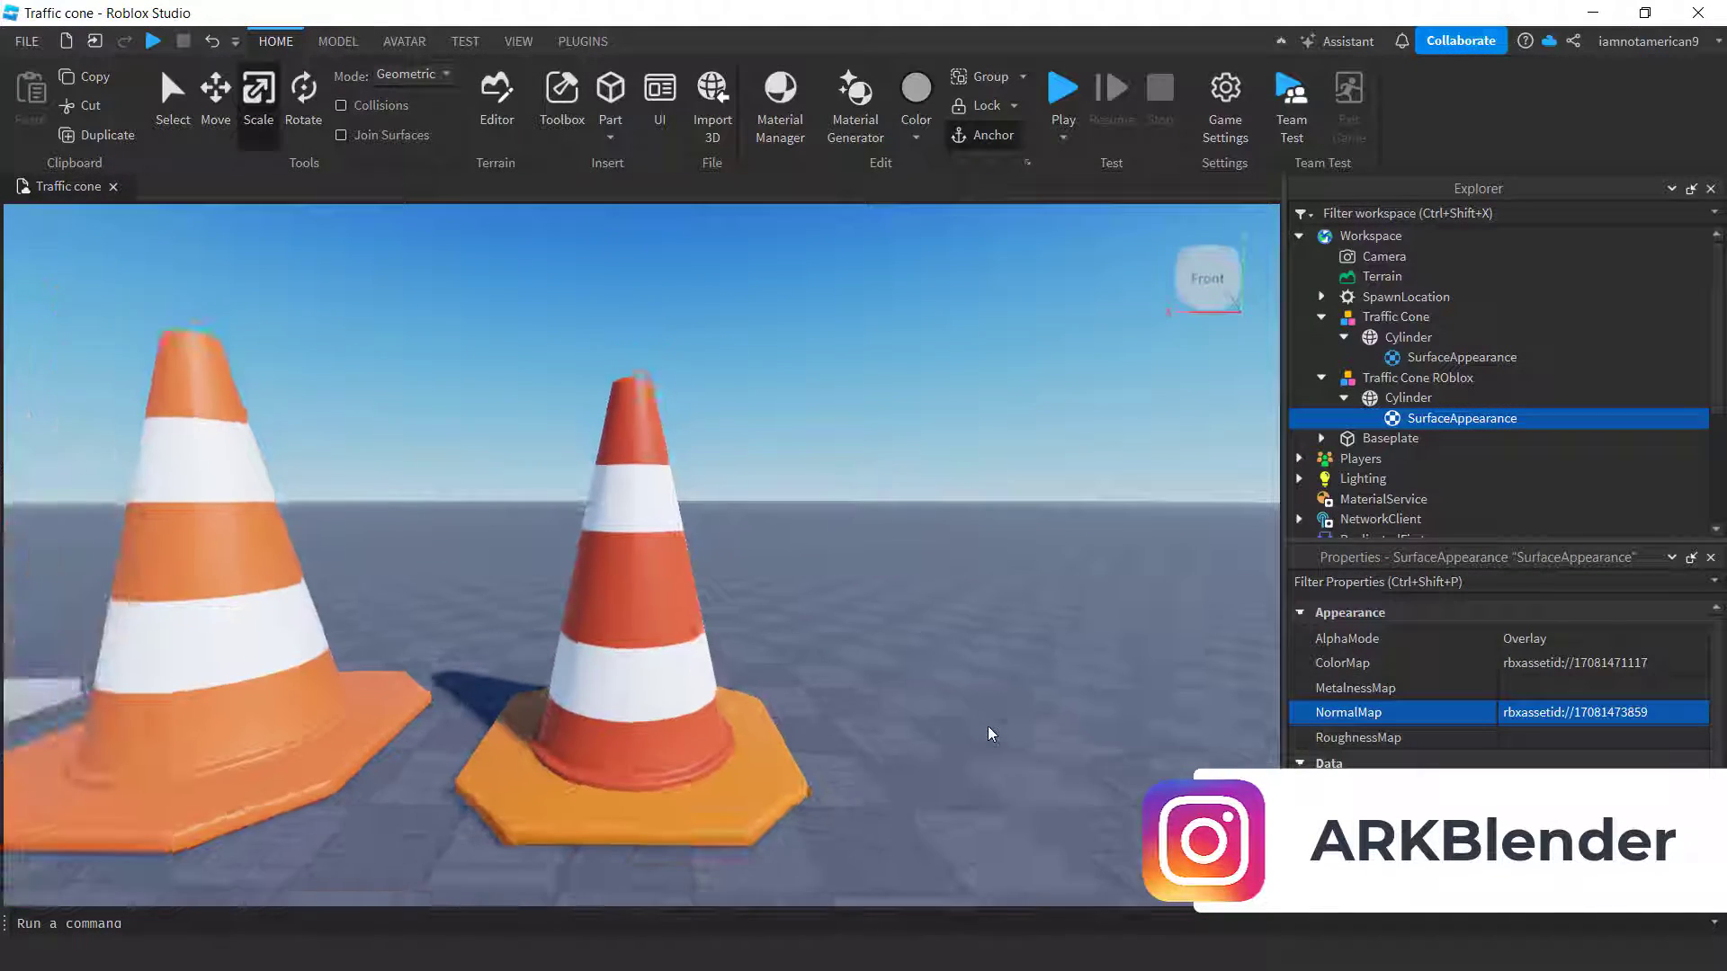
scroll(988, 726, up, 3)
right_drag(980, 725, 1038, 768)
scroll(990, 727, up, 3)
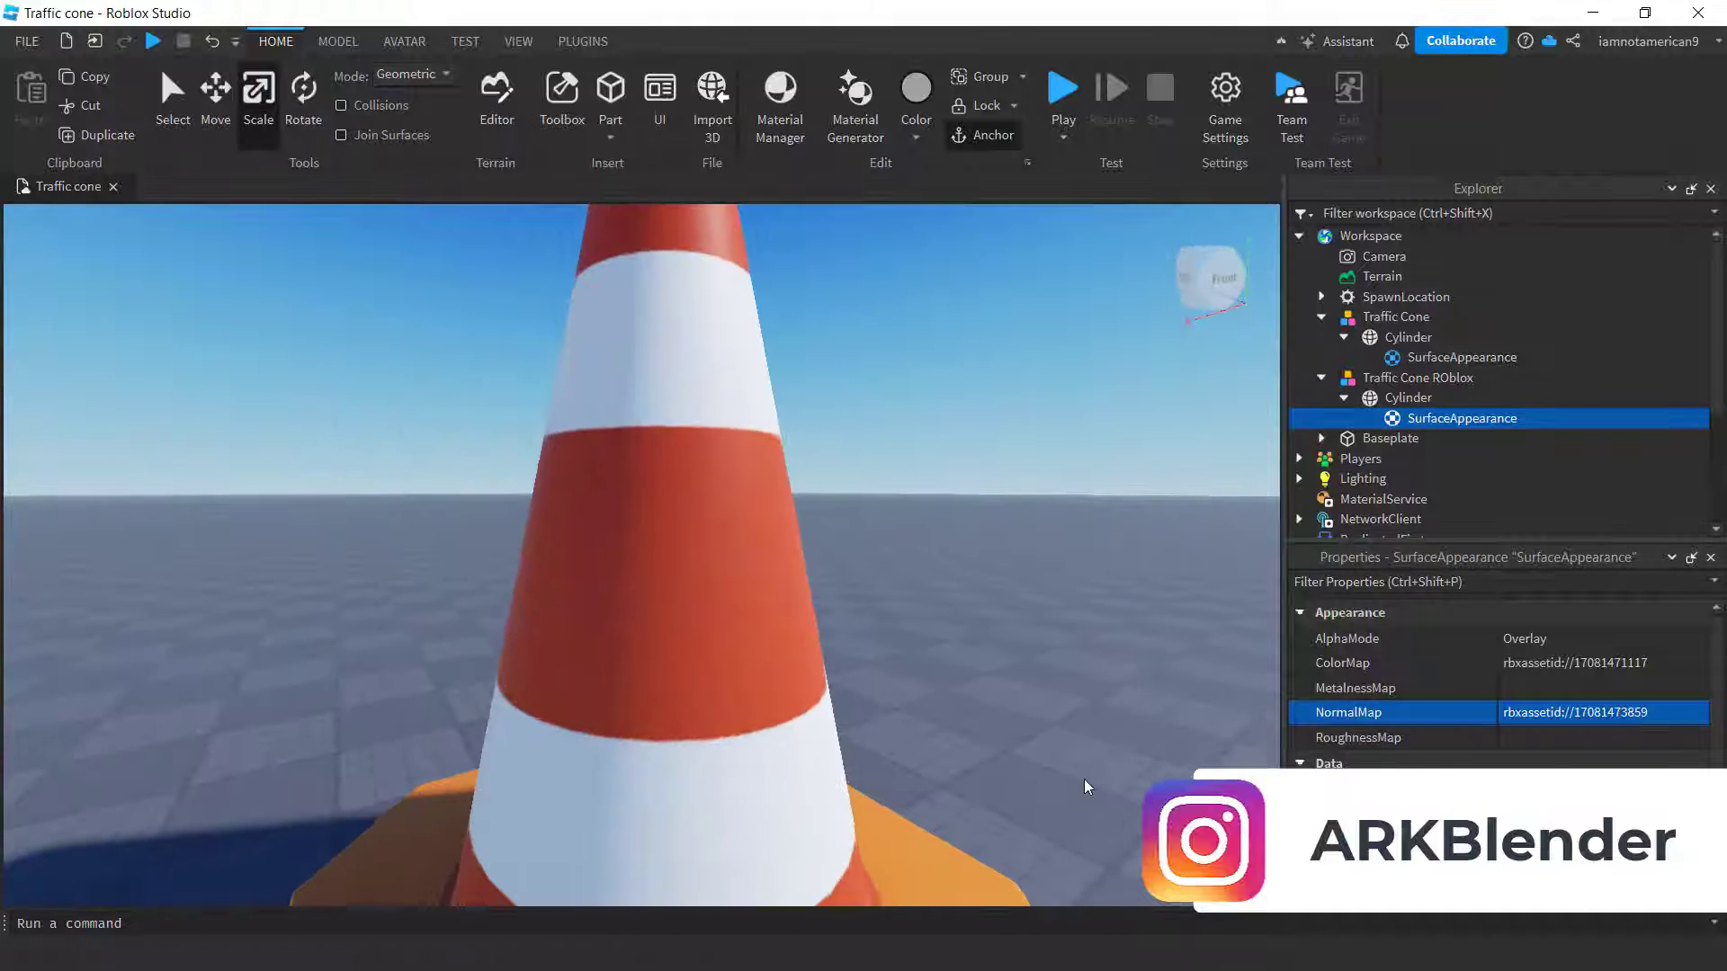
click(1530, 741)
click(1370, 694)
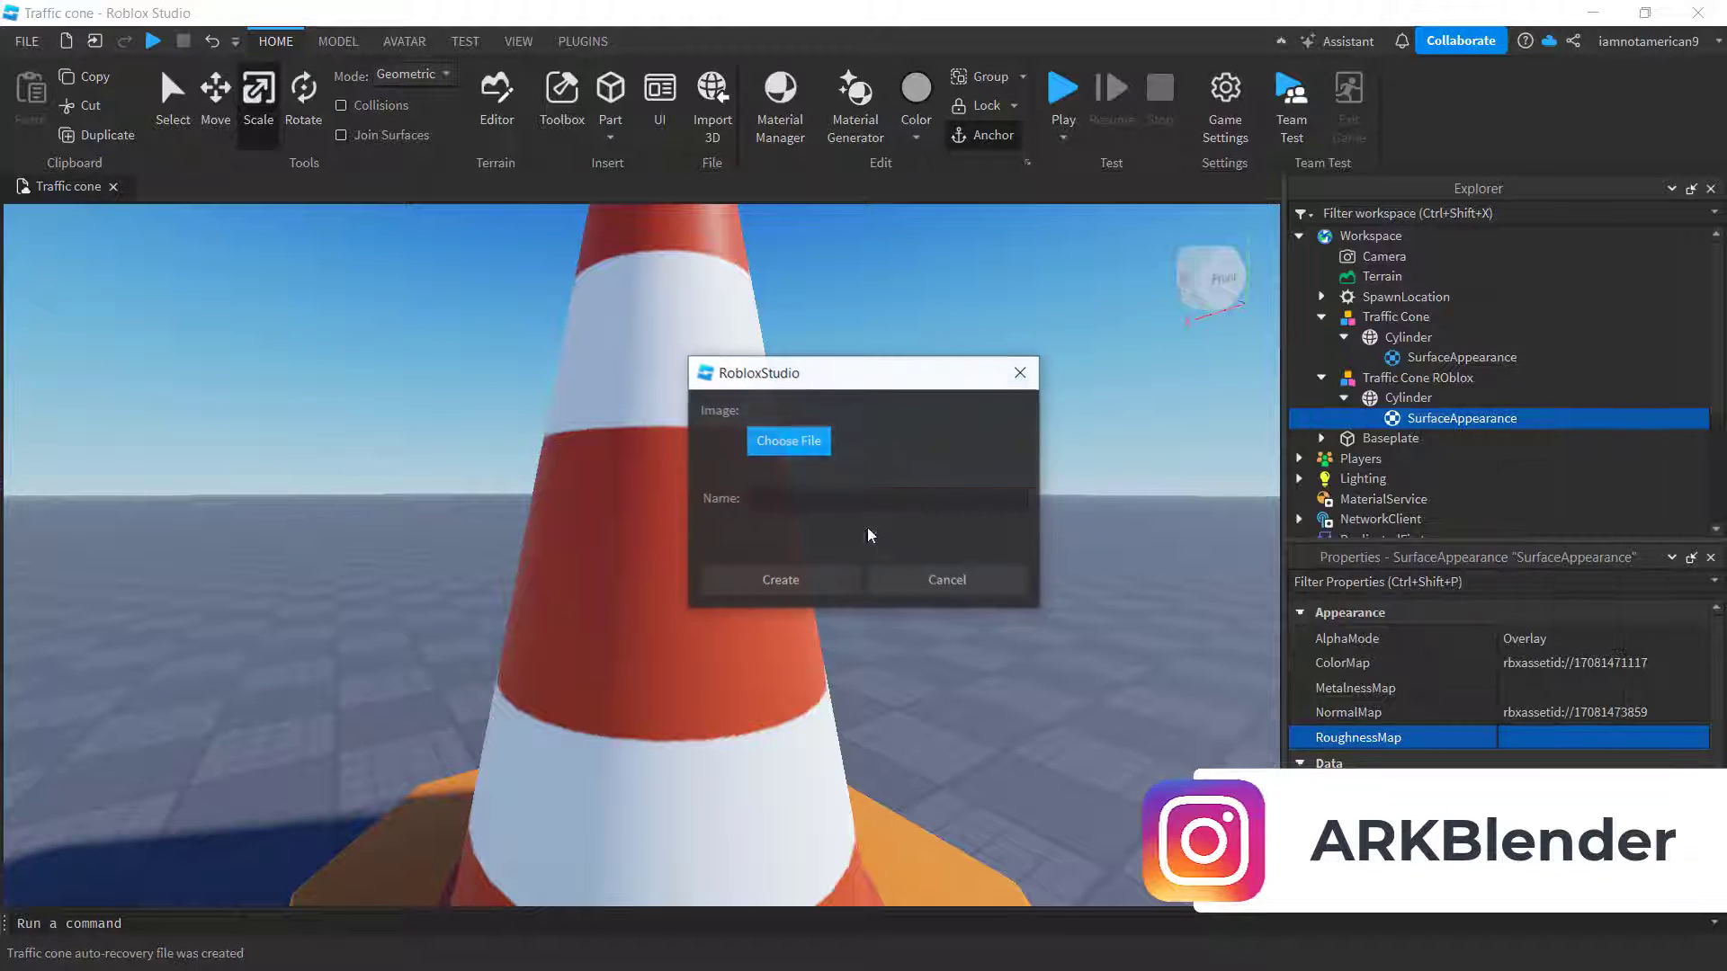
click(783, 441)
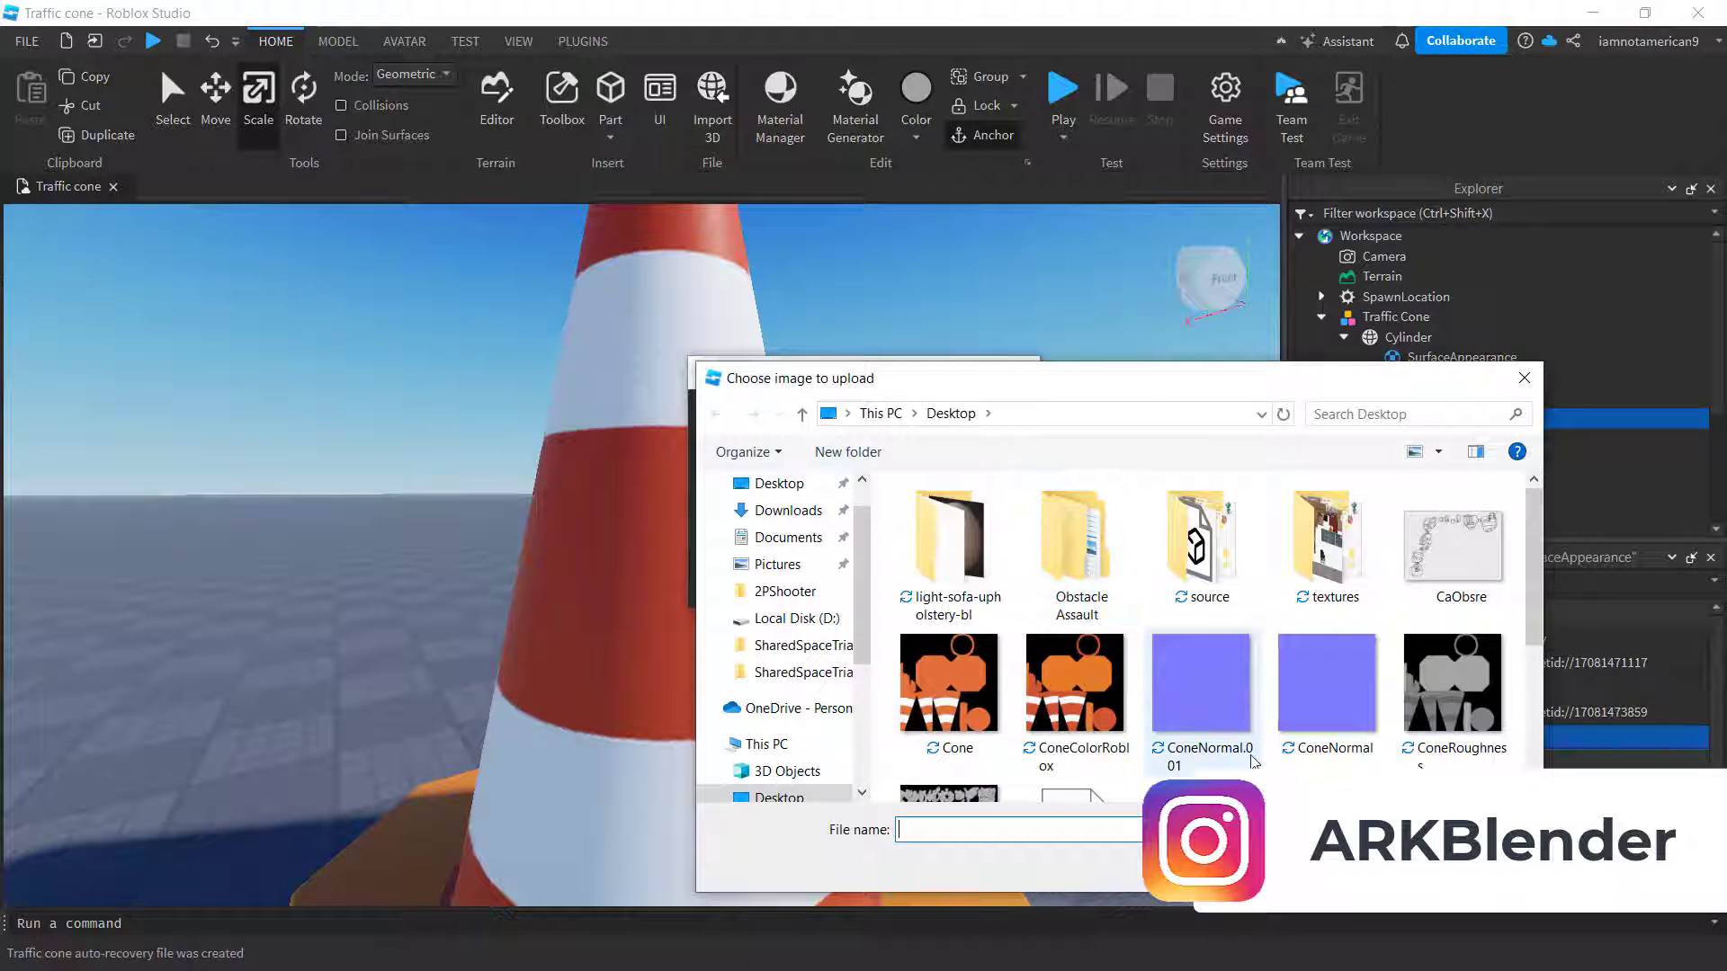
scroll(1385, 675, down, 3)
scroll(1426, 630, up, 3)
double_click(1459, 716)
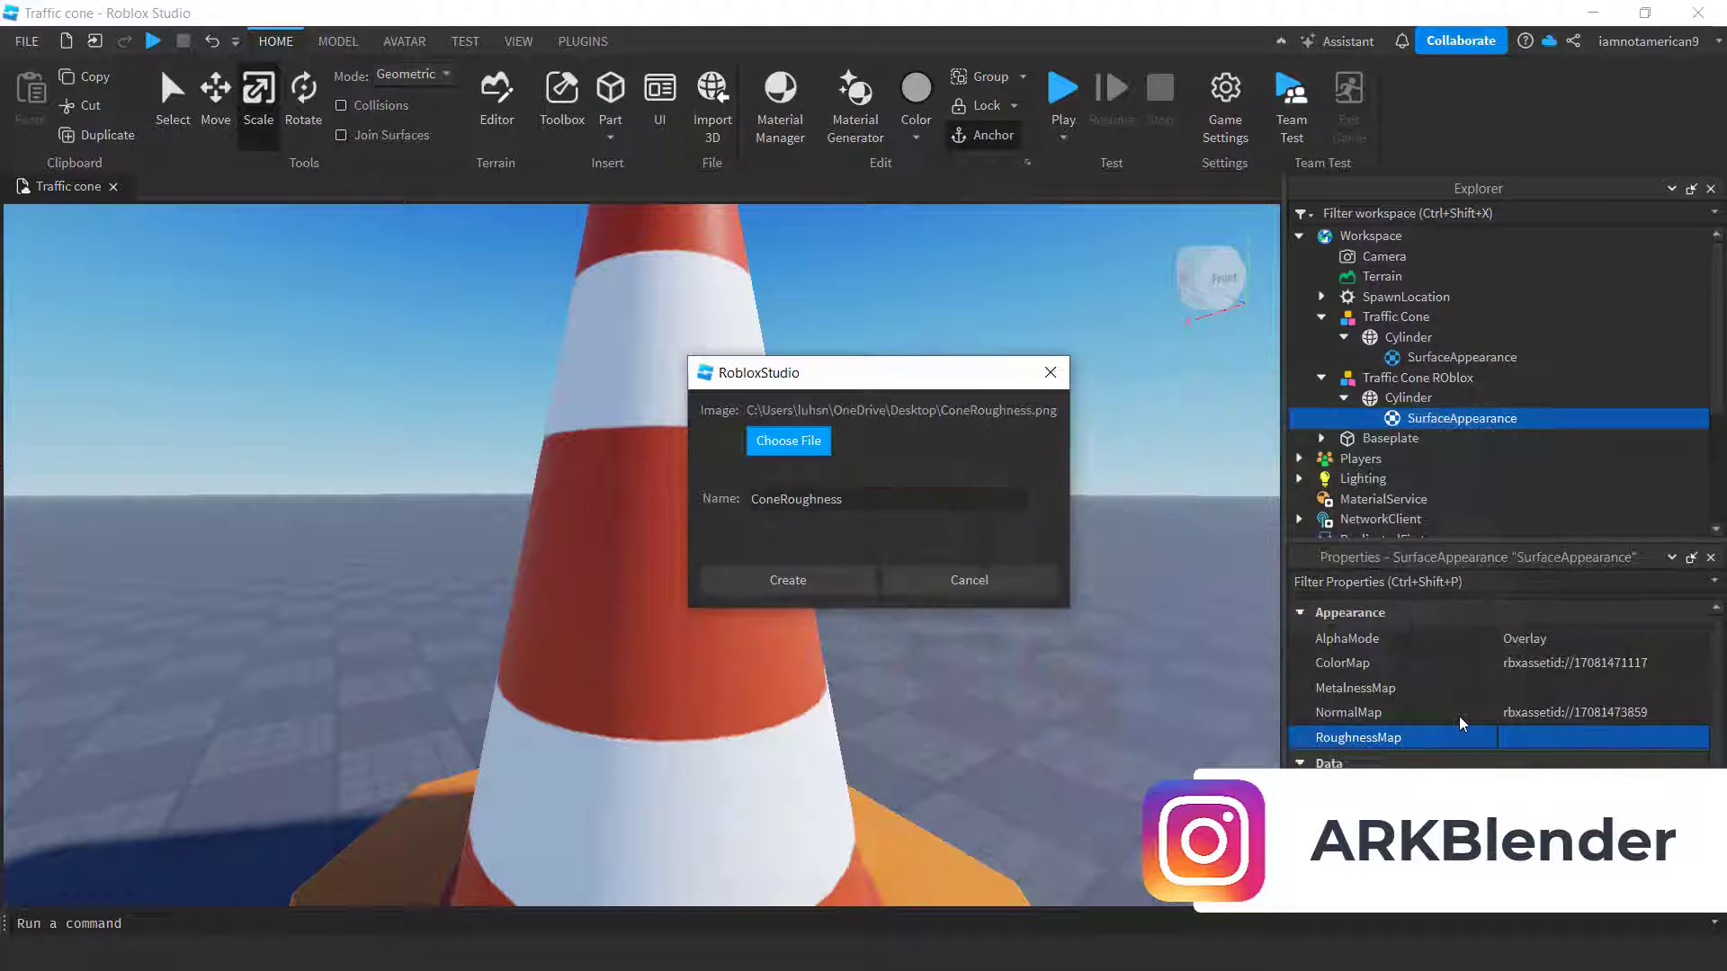
click(800, 582)
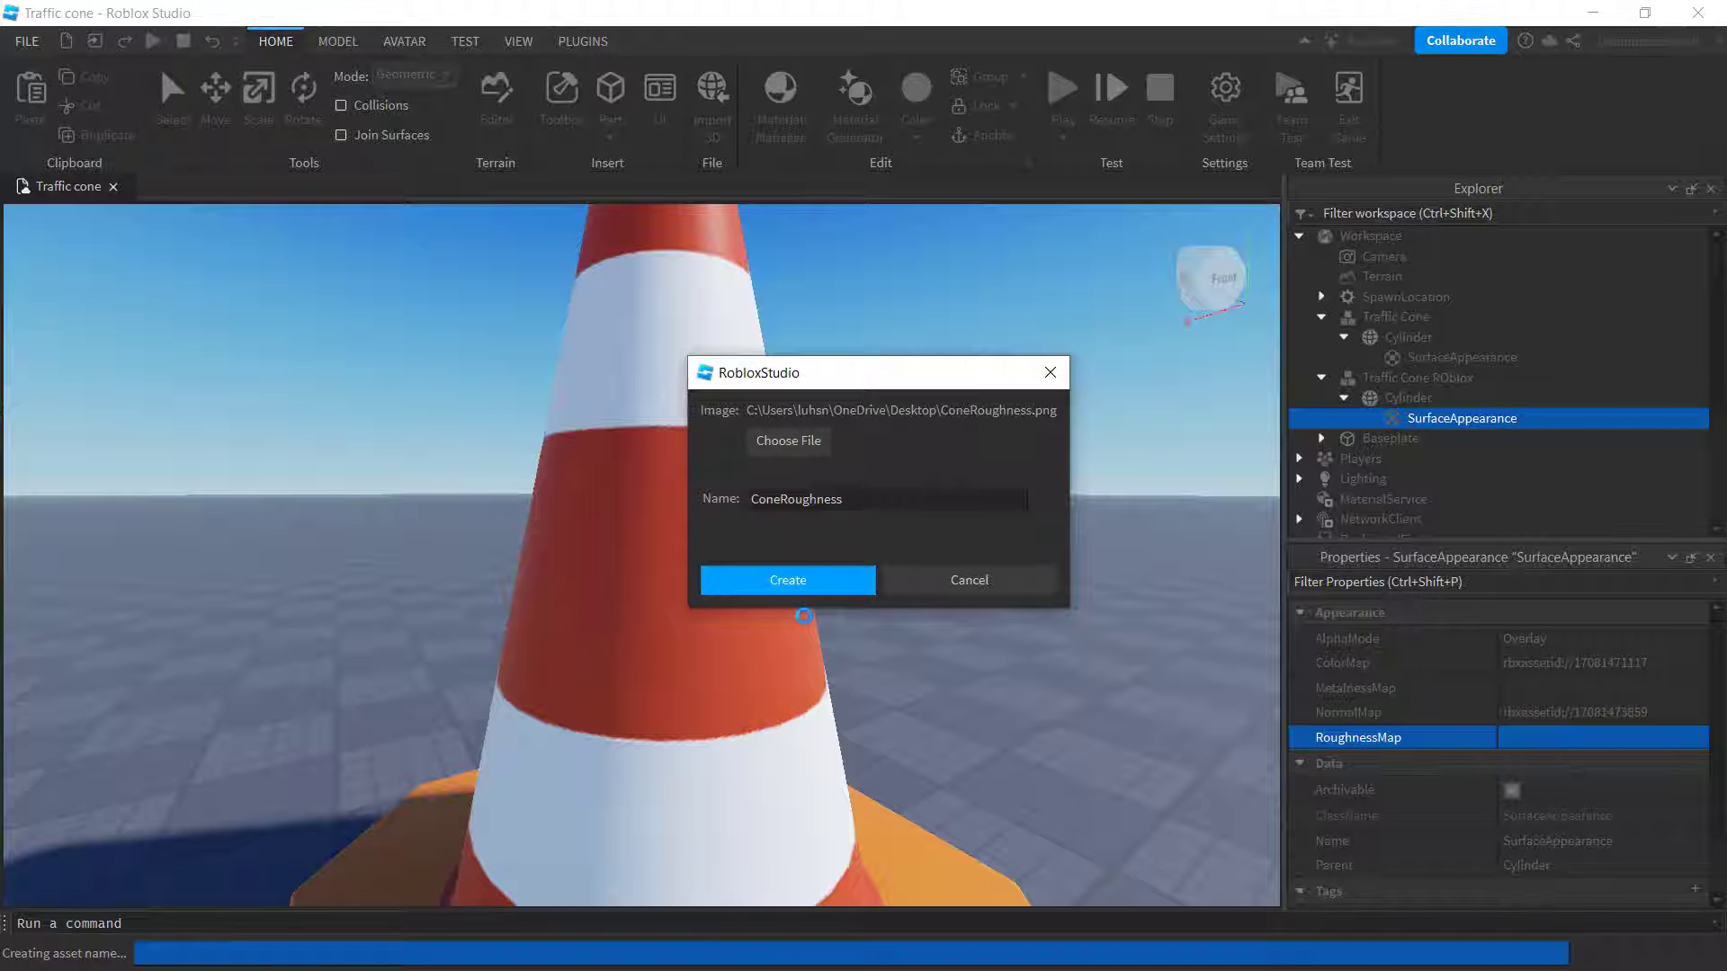
- Inspect the fully textured cone from several angles and distances and compare it with the original striped cone
scroll(882, 553, down, 10)
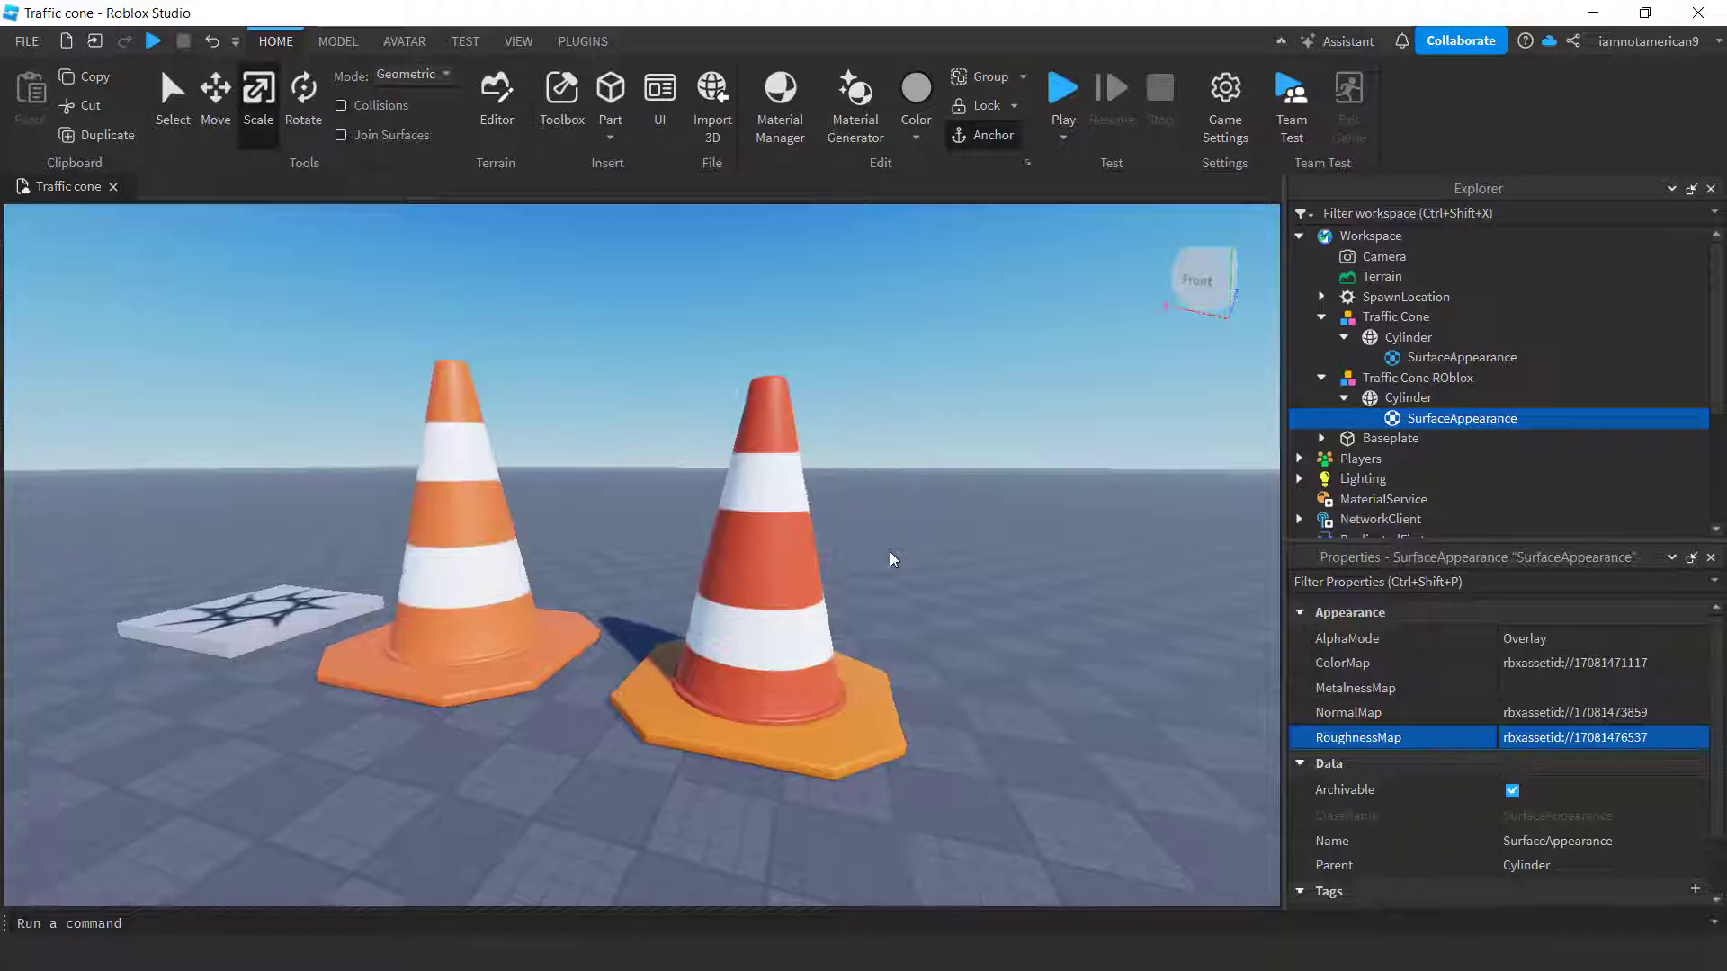
scroll(889, 553, up, 10)
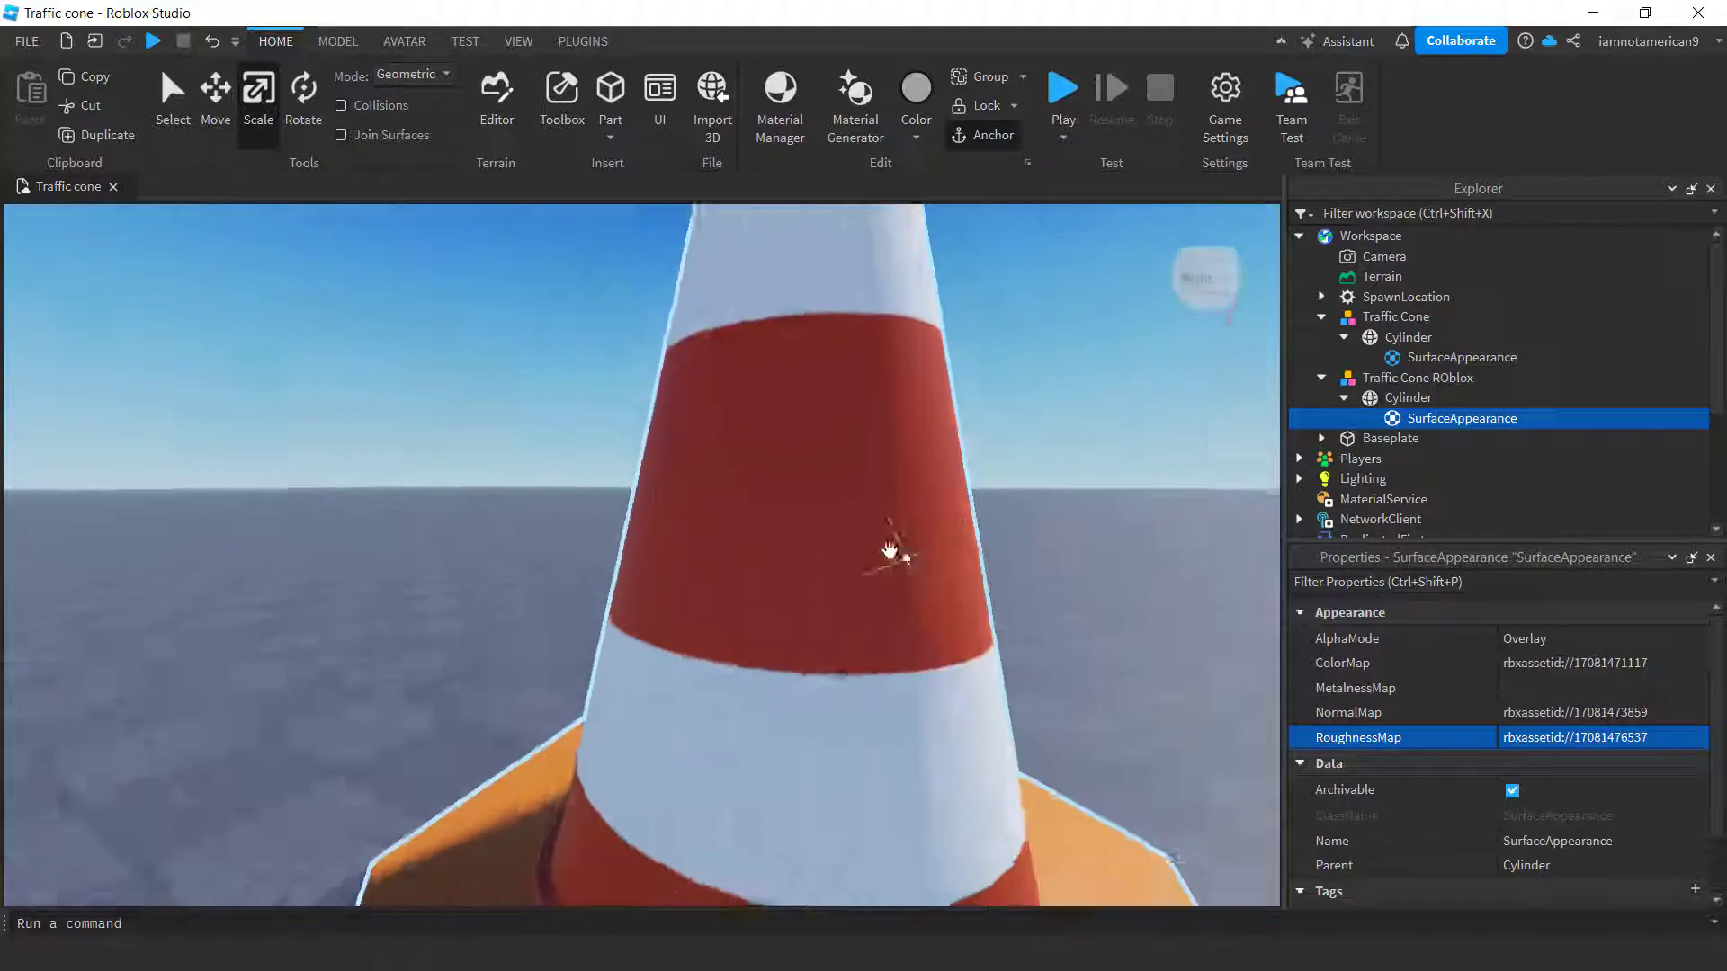
scroll(887, 551, down, 3)
mouse_move(888, 550)
right_down()
mouse_move(873, 552)
mouse_move(888, 558)
right_up()
scroll(888, 553, up, 5)
scroll(894, 552, down, 5)
scroll(887, 553, up, 4)
scroll(888, 552, down, 2)
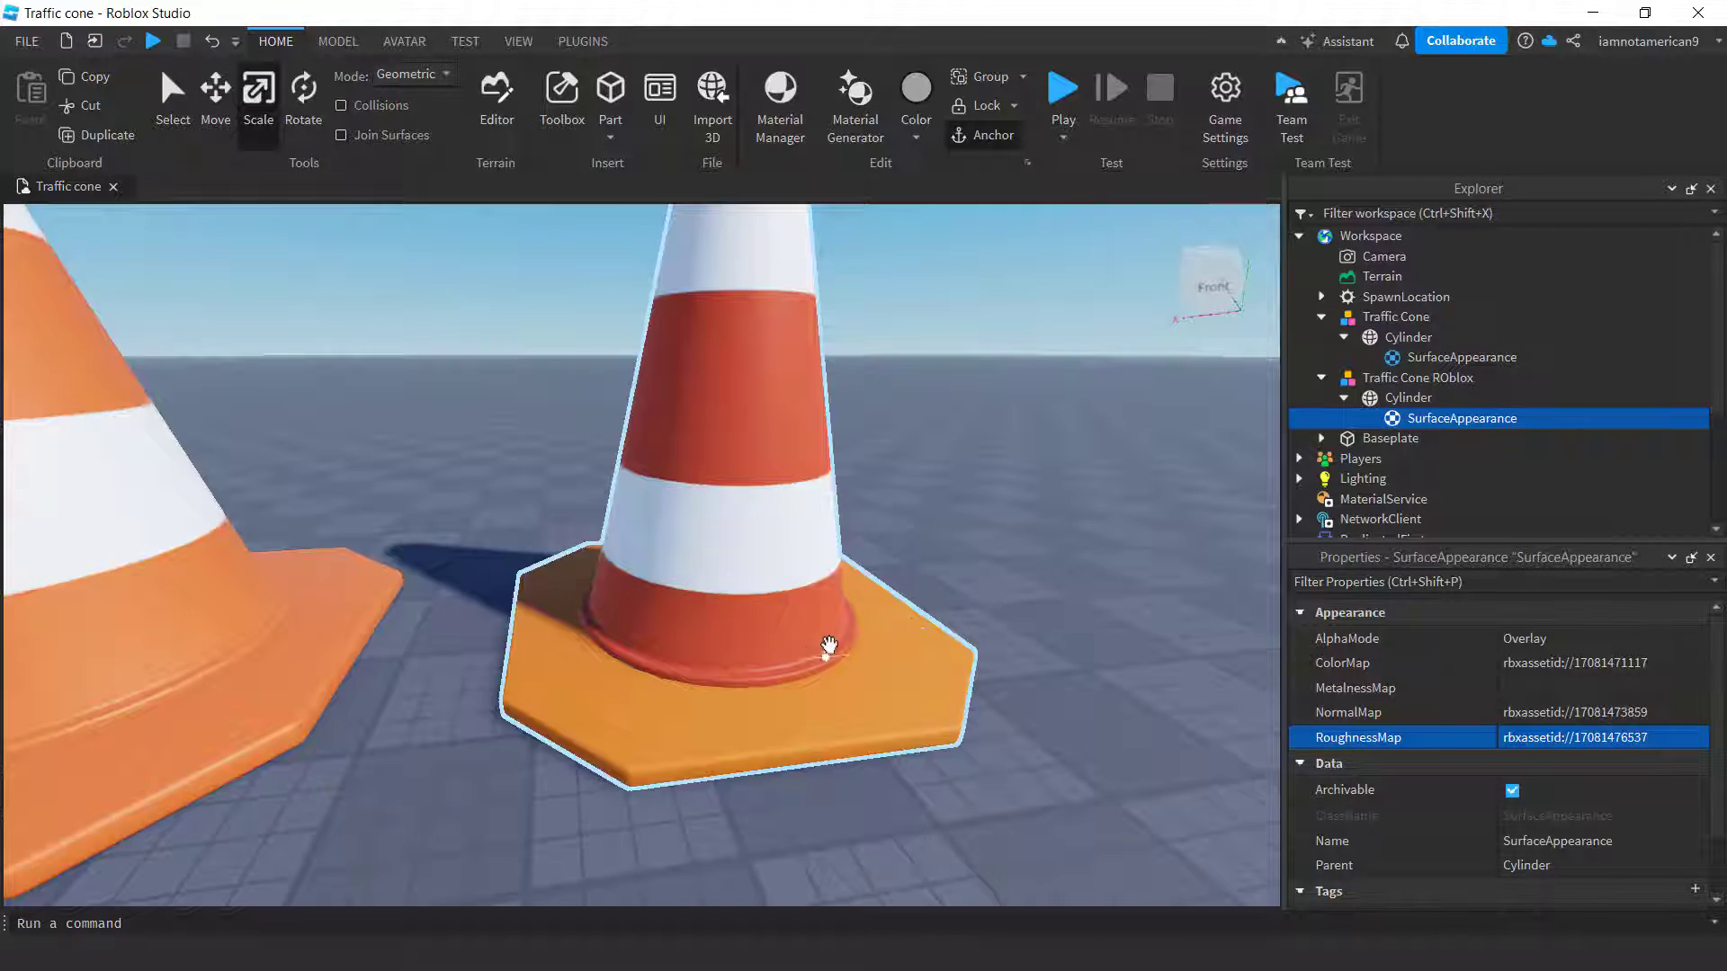
right_drag(827, 642, 695, 586)
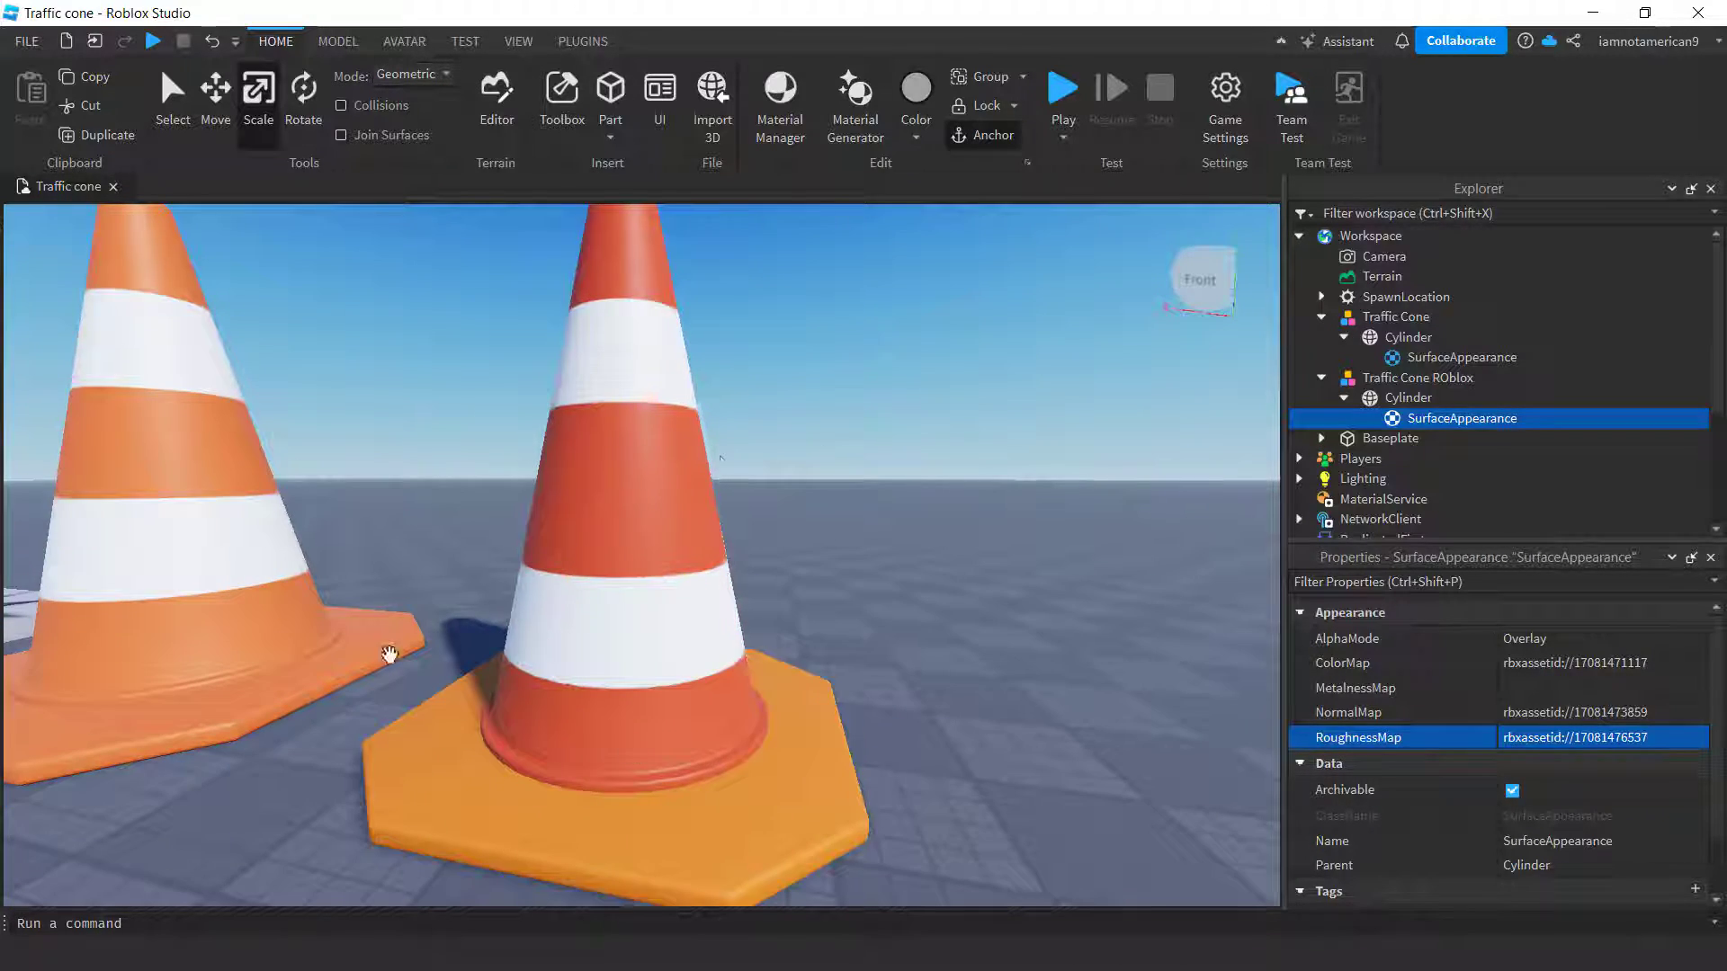
right_drag(839, 744, 842, 745)
key(w)
key(w)
key(s)
key(a)
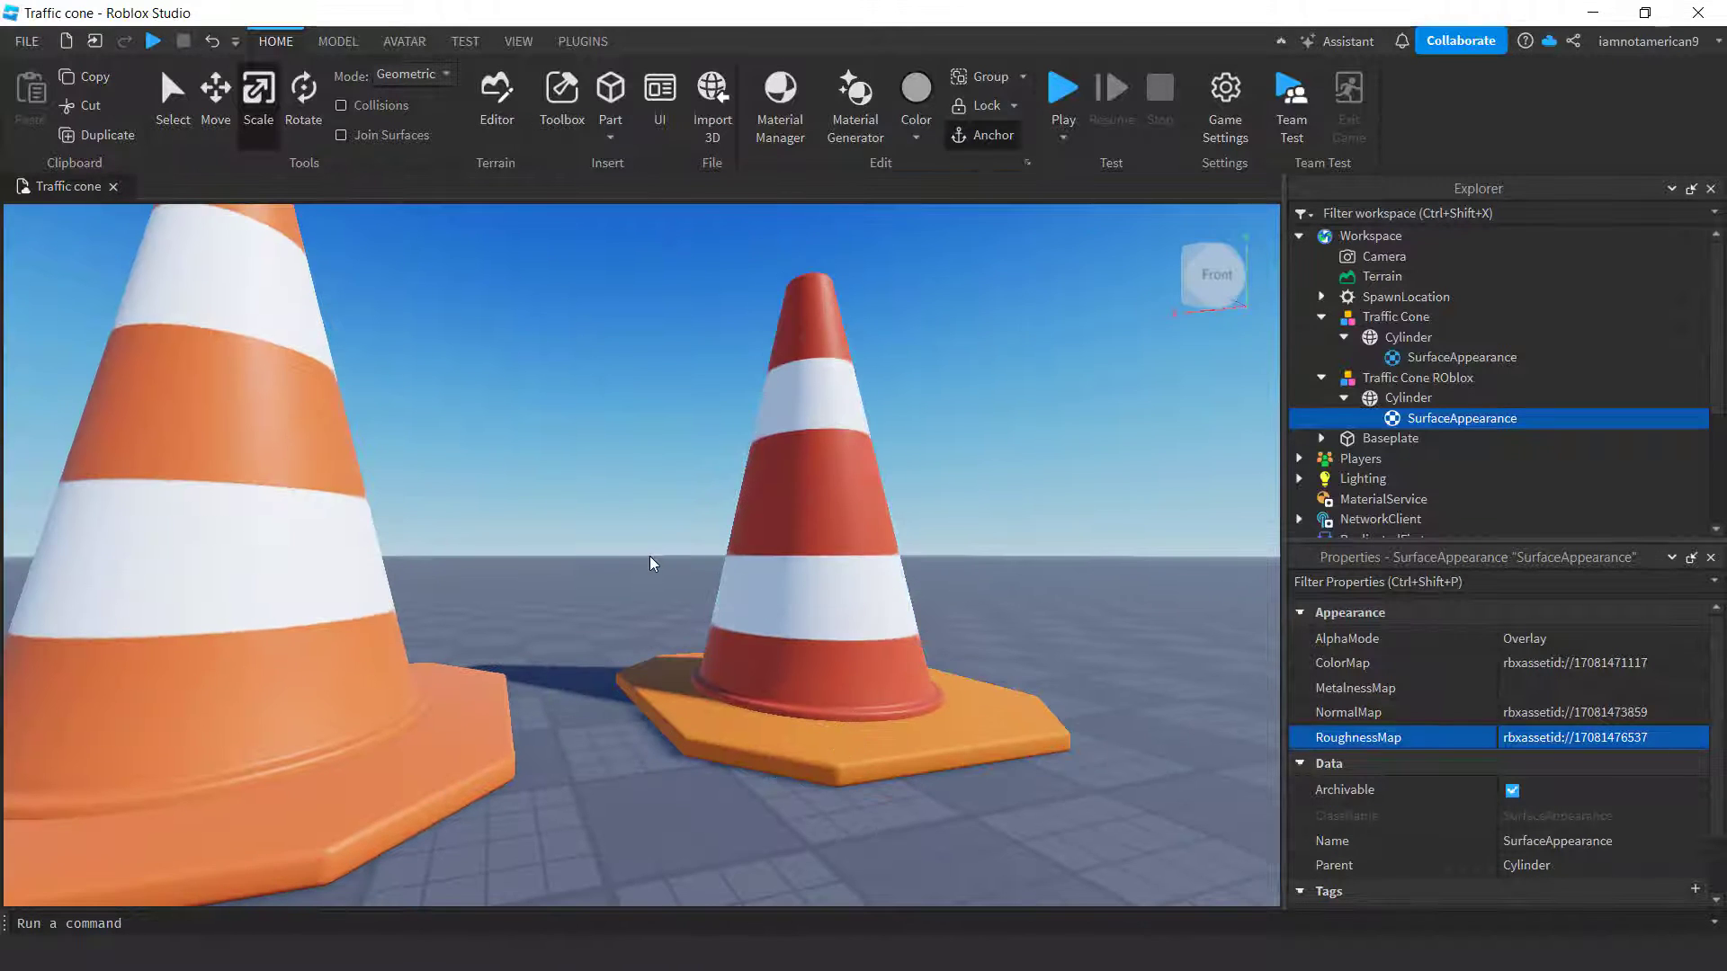